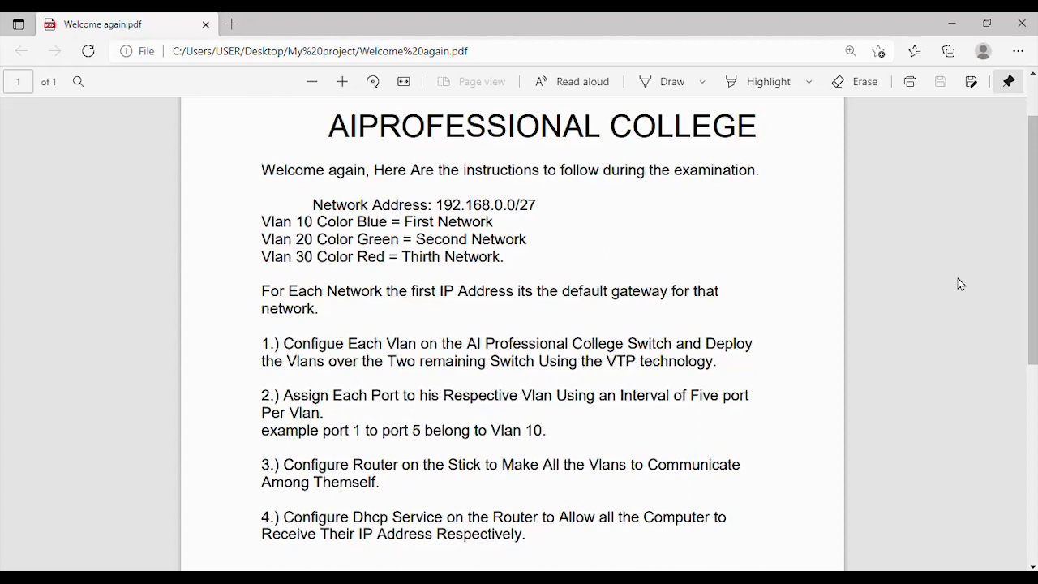
# Step: Read through the exam instructions, switch to Cisco Packet Tracer, and move Switch2 slightly upward in the topology
pyautogui.scroll(-1, 1034, 267)
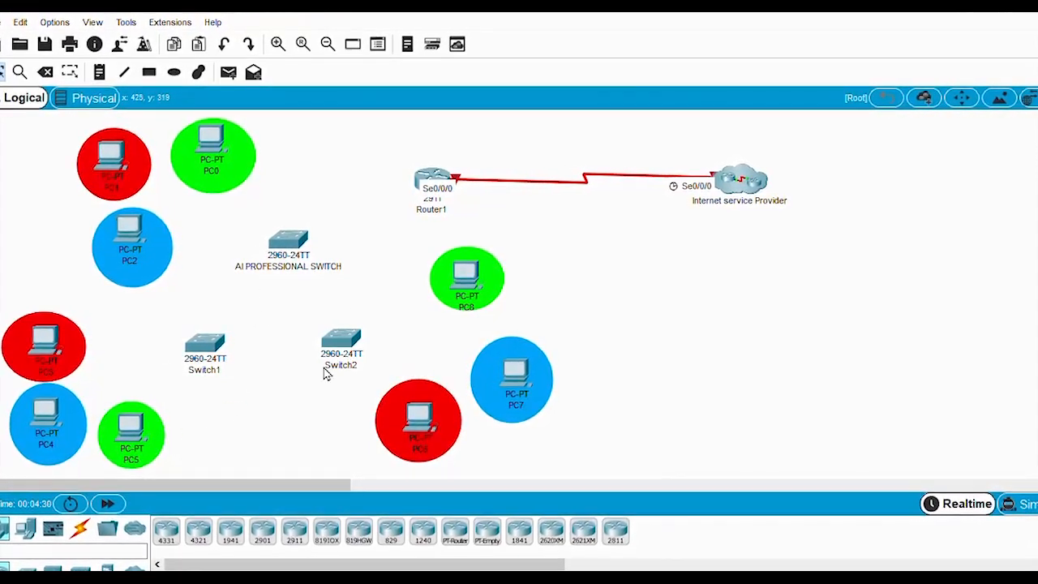
pyautogui.moveTo(327, 373)
pyautogui.mouseDown()
pyautogui.moveTo(287, 343)
pyautogui.moveTo(332, 361)
pyautogui.mouseUp()
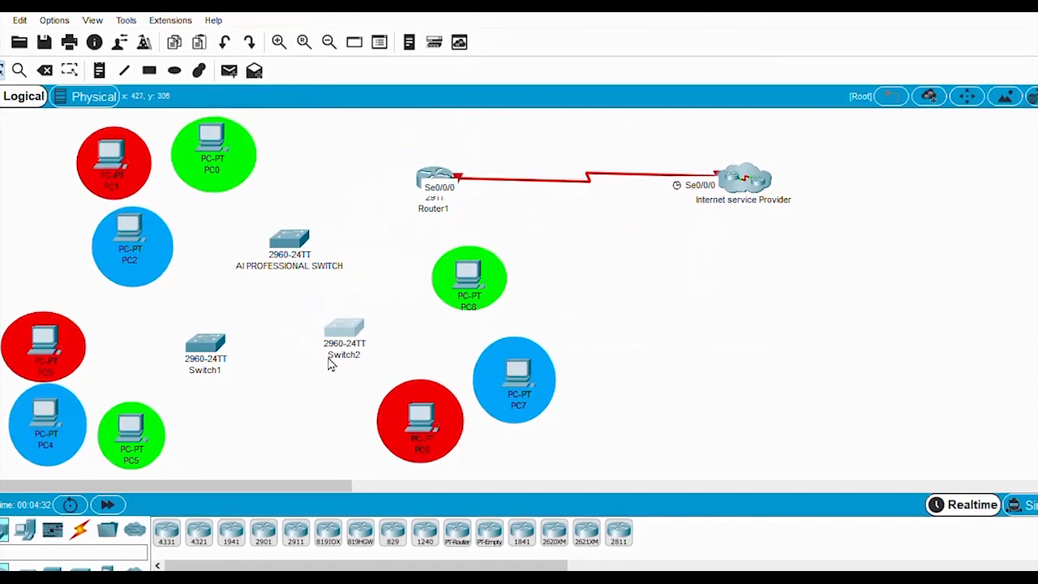
pyautogui.click(334, 358)
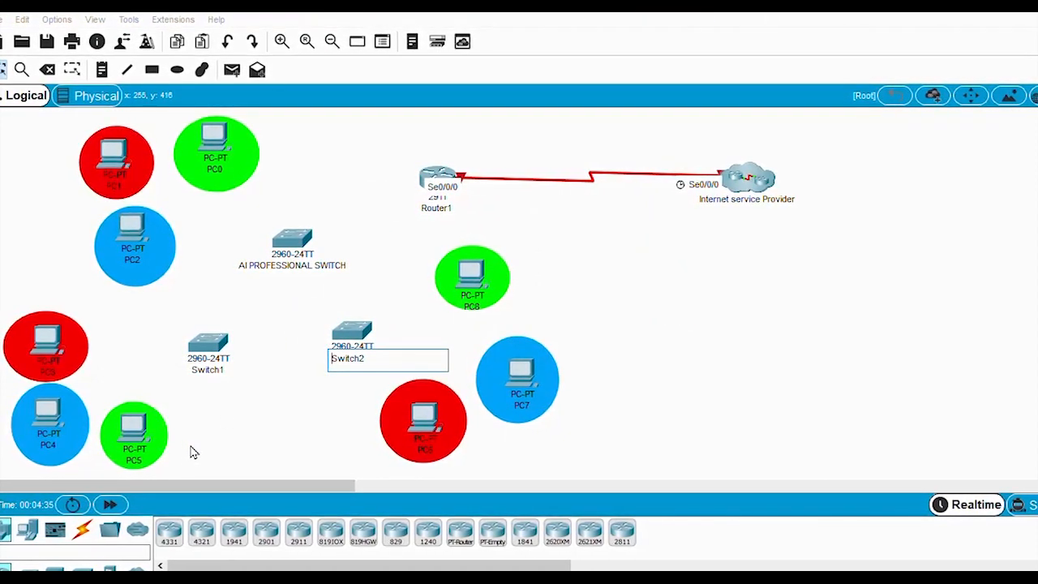
# Step: Connect FastEthernet0/1 of the AI PROFESSIONAL SWITCH to PC2's FastEthernet0 with a copper straight-through cable
pyautogui.click(81, 529)
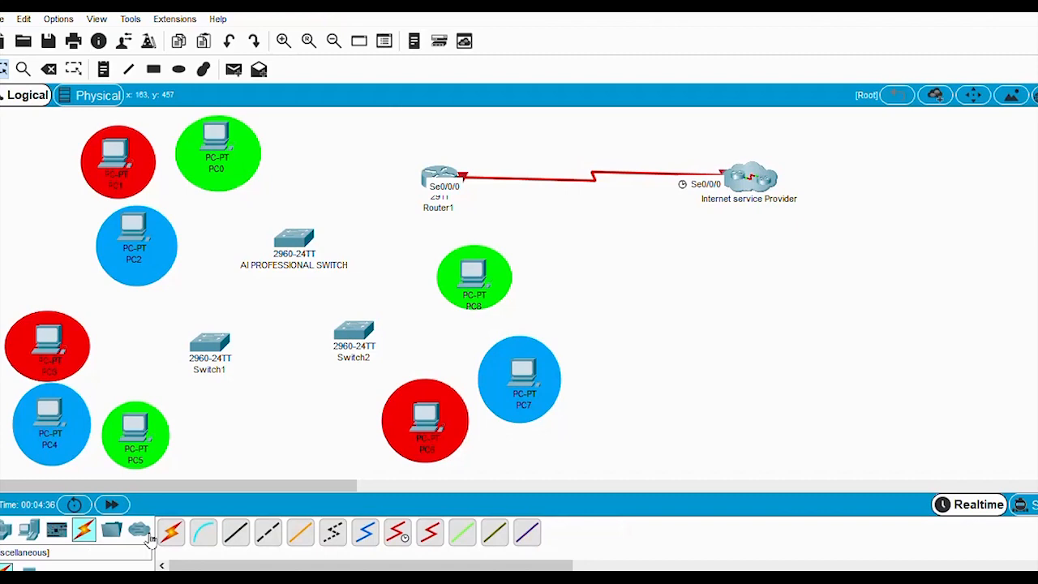
pyautogui.click(236, 532)
pyautogui.click(297, 236)
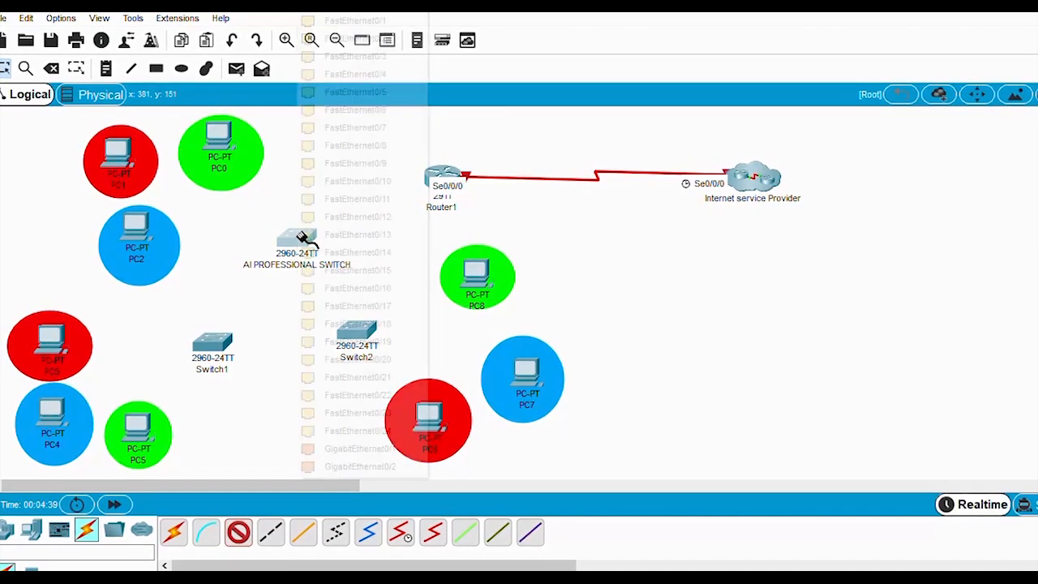
pyautogui.click(378, 23)
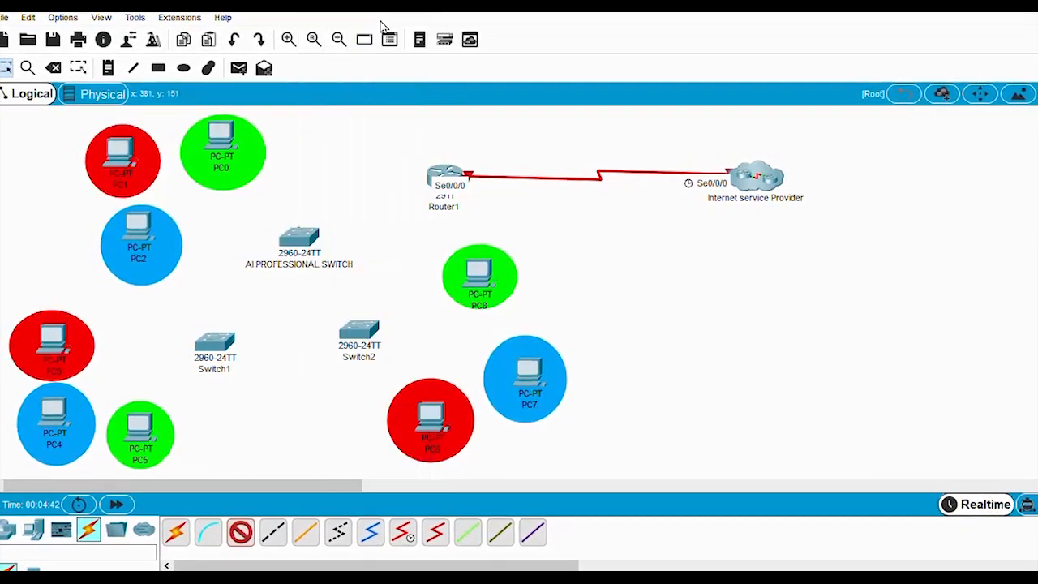
pyautogui.click(144, 237)
pyautogui.click(194, 294)
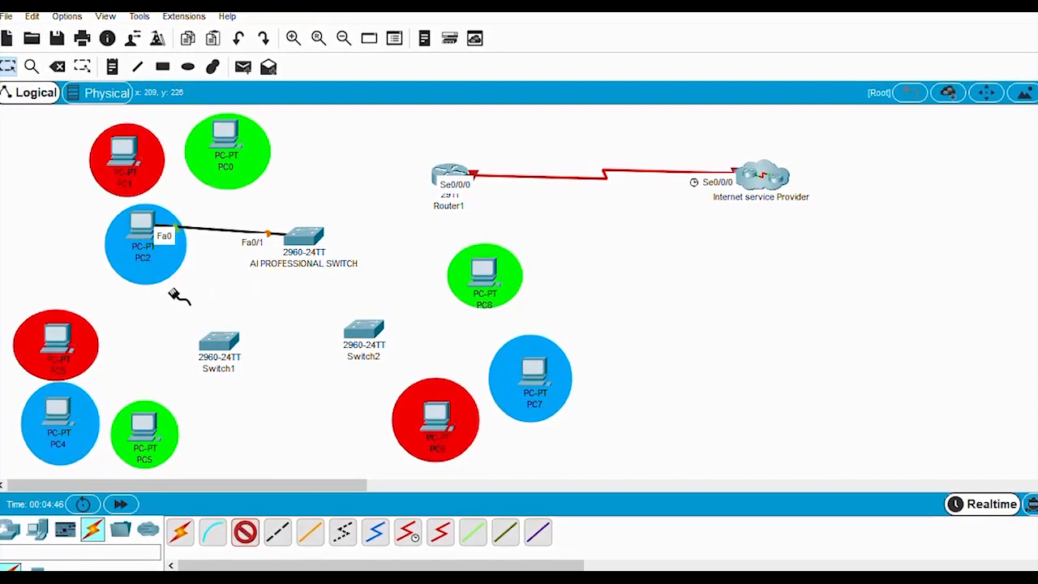
# Step: Cable the AI PROFESSIONAL SWITCH with straight-through copper from FastEthernet0/6 to PC0 and from FastEthernet0/11 to PC1
pyautogui.moveTo(298, 249)
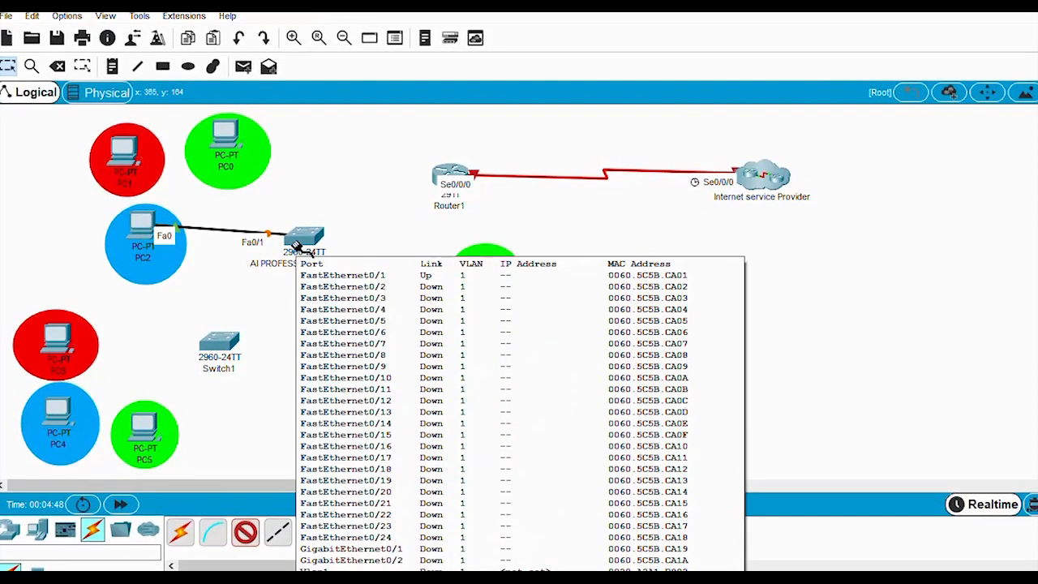
pyautogui.click(304, 237)
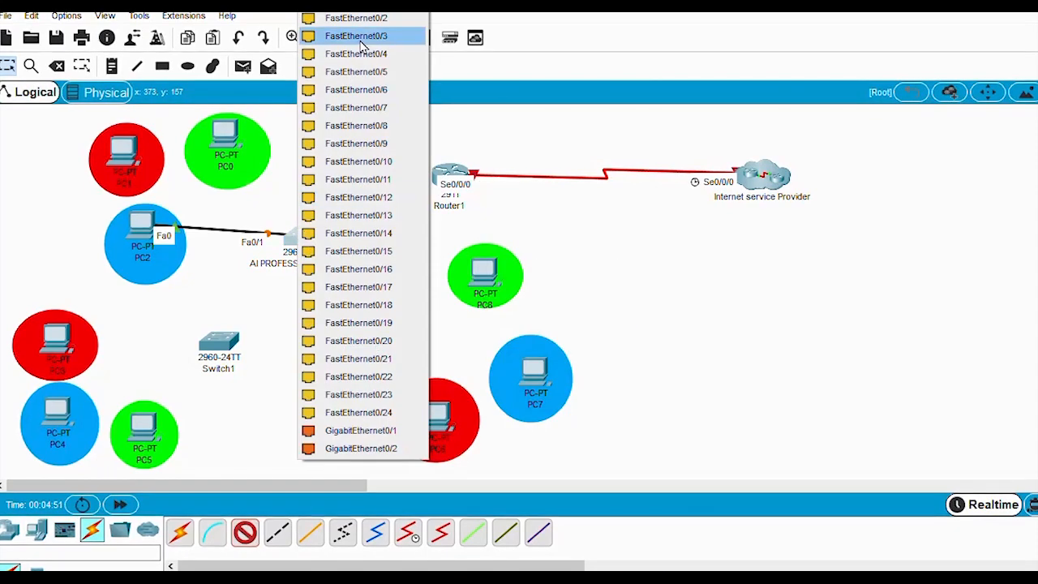
pyautogui.click(369, 72)
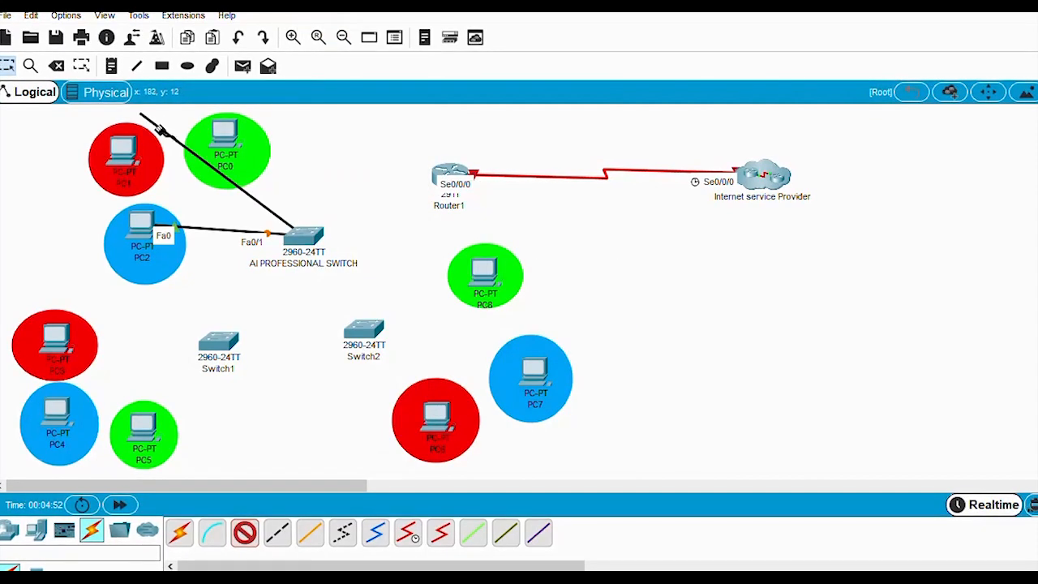
pyautogui.click(220, 134)
pyautogui.click(263, 194)
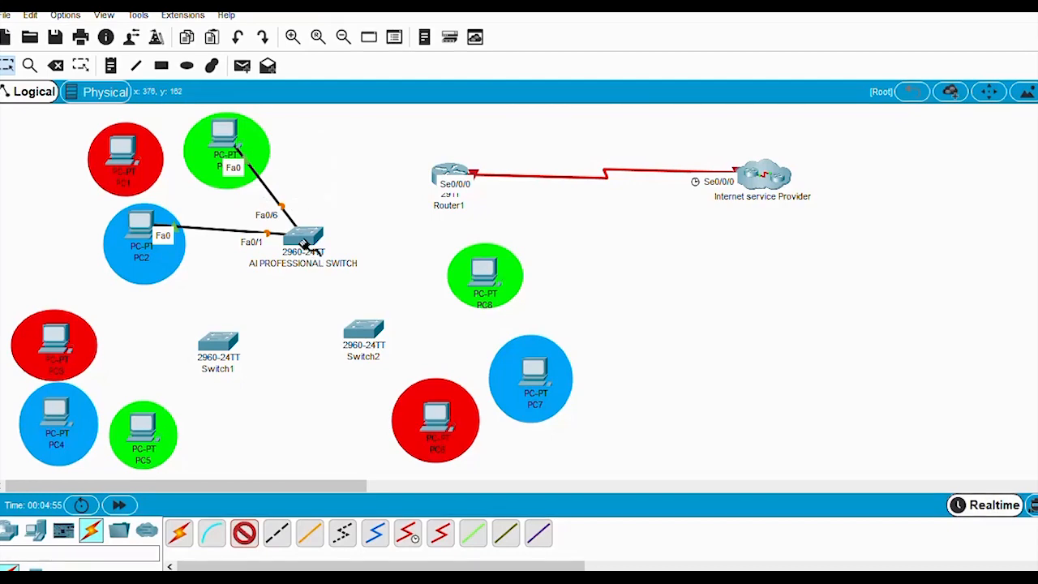
pyautogui.click(303, 241)
pyautogui.click(365, 165)
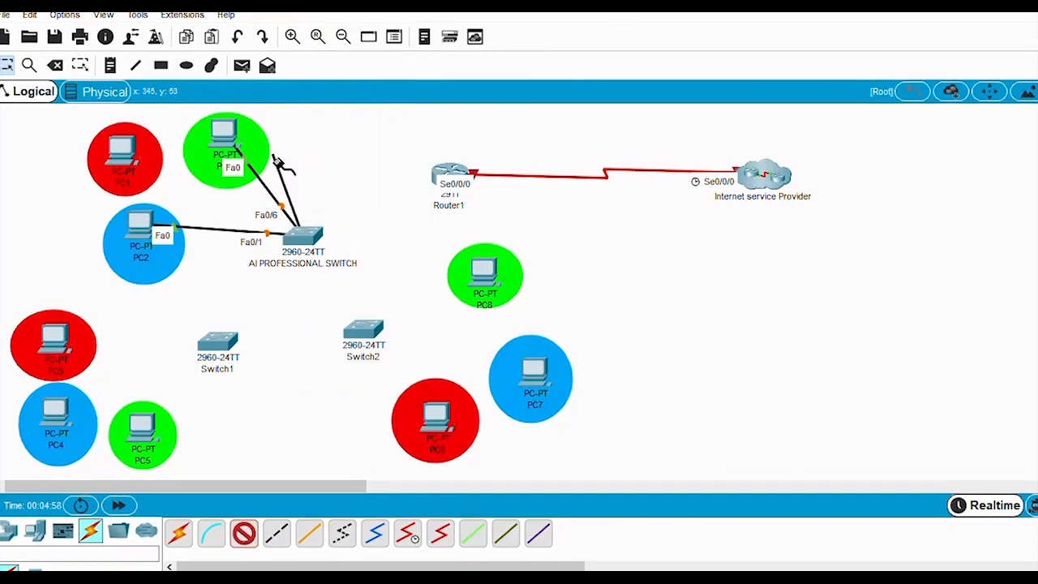
pyautogui.click(137, 158)
pyautogui.click(158, 209)
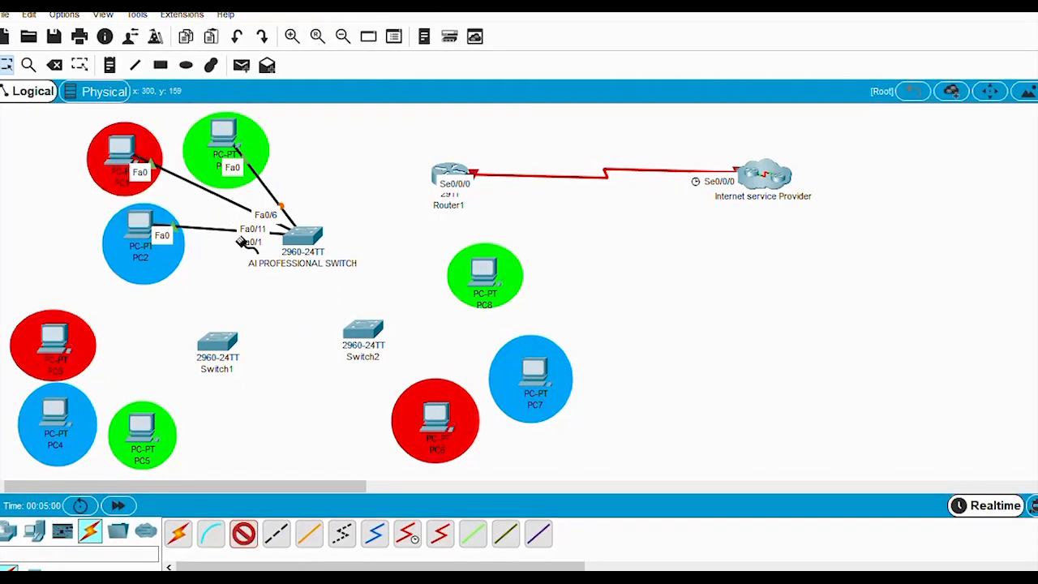
# Step: Connect FastEthernet0/1 of Switch1 to PC4's FastEthernet0 with a straight-through cable
pyautogui.click(197, 360)
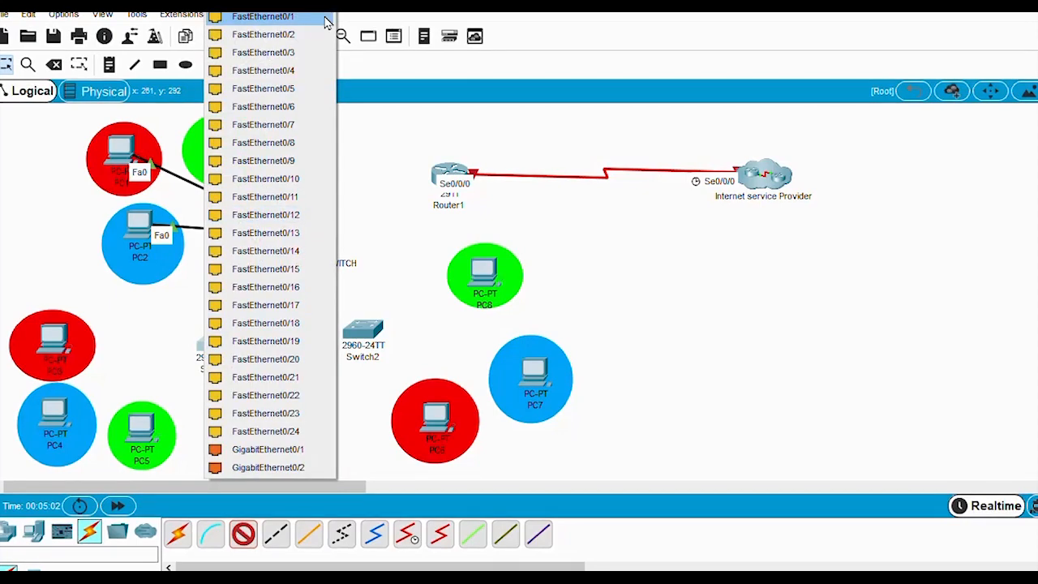
pyautogui.click(246, 150)
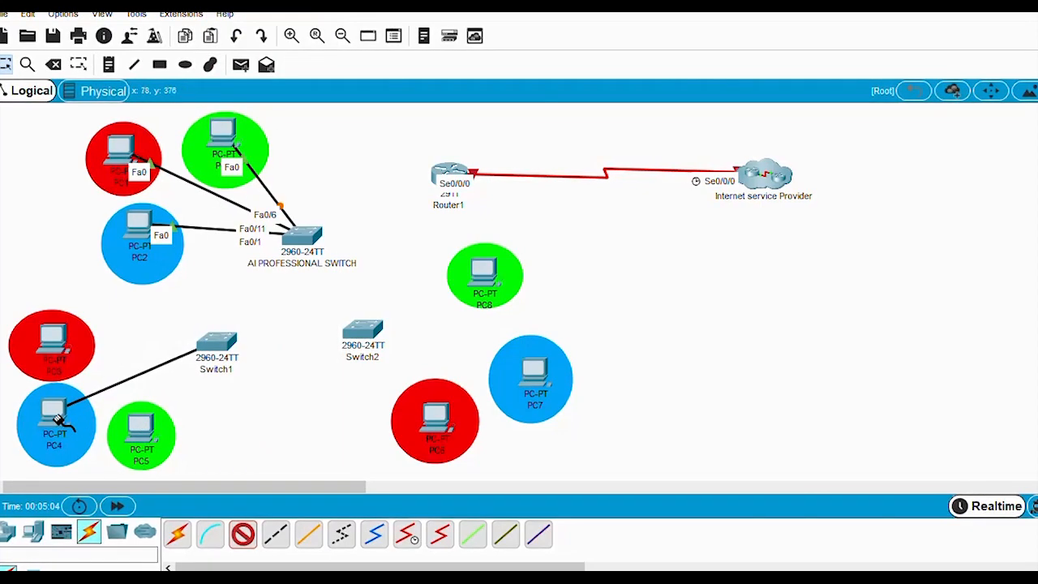
pyautogui.click(58, 421)
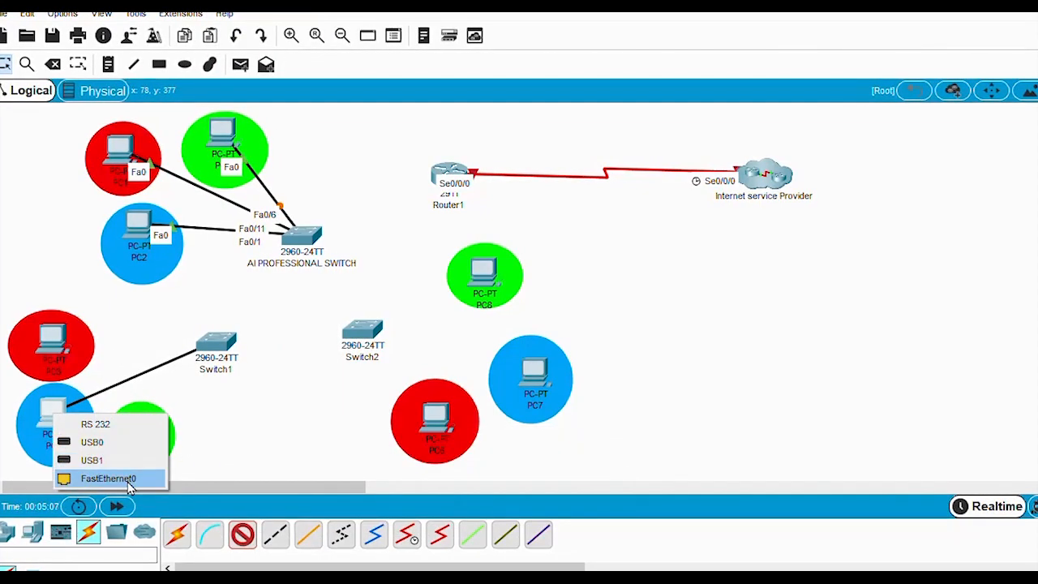
pyautogui.click(130, 480)
# Step: Cable Switch1 with straight-through copper from FastEthernet0/6 to PC5 and from FastEthernet0/11 to the nearby red-circled PC
pyautogui.click(216, 350)
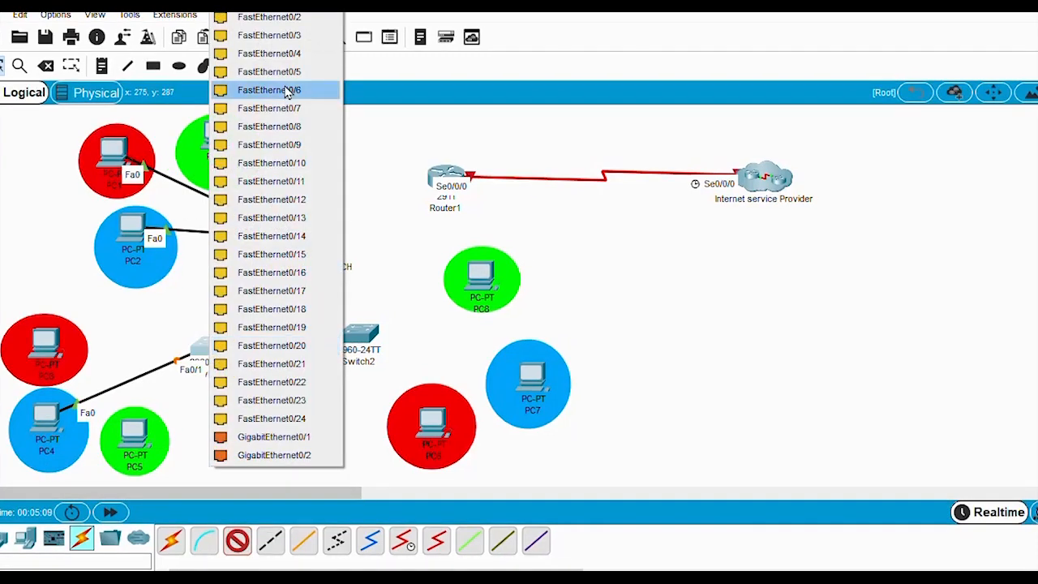
pyautogui.click(299, 139)
pyautogui.click(136, 434)
pyautogui.click(166, 444)
pyautogui.click(209, 347)
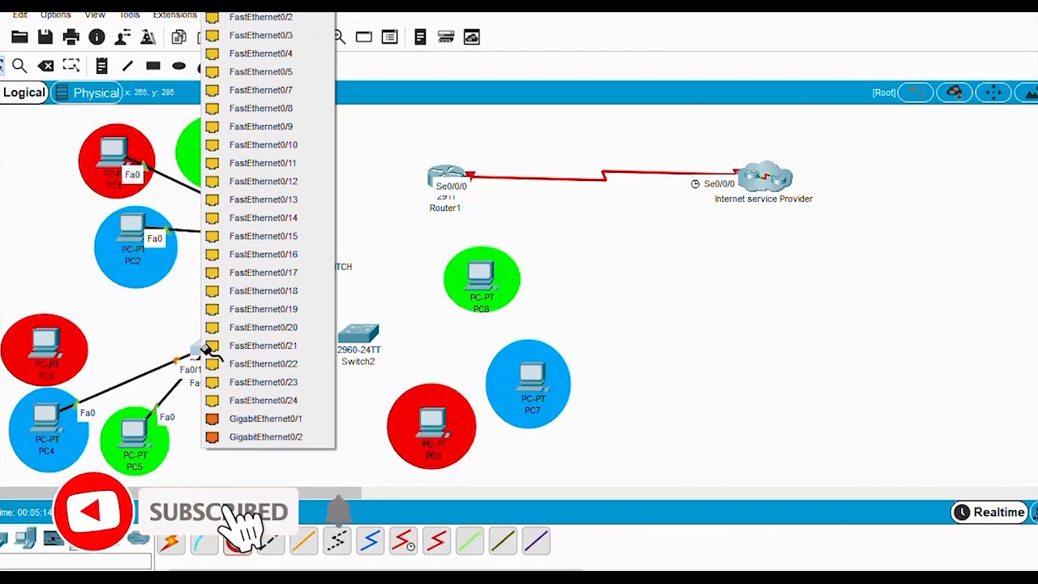
pyautogui.click(285, 164)
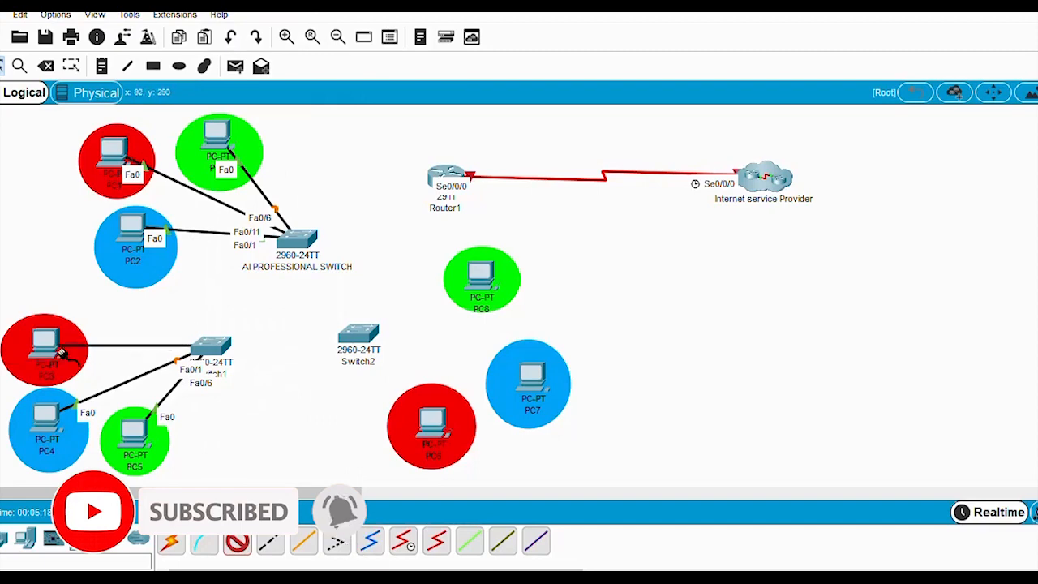
pyautogui.click(47, 353)
pyautogui.click(81, 415)
# Step: Connect FastEthernet0/1 of Switch2 to PC7's FastEthernet0 with a straight-through cable
pyautogui.click(357, 336)
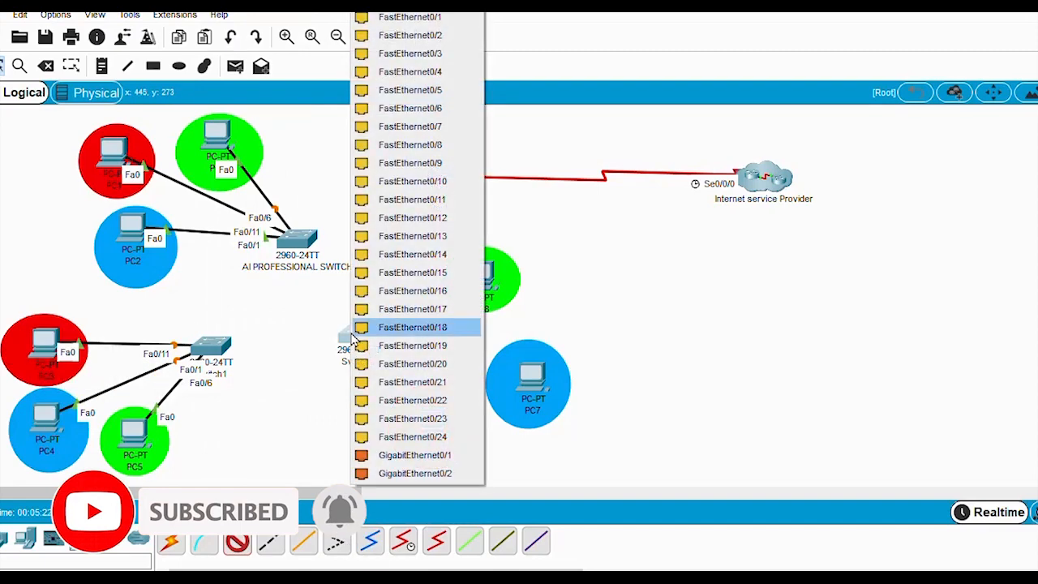
pyautogui.click(459, 16)
pyautogui.click(528, 378)
pyautogui.click(591, 442)
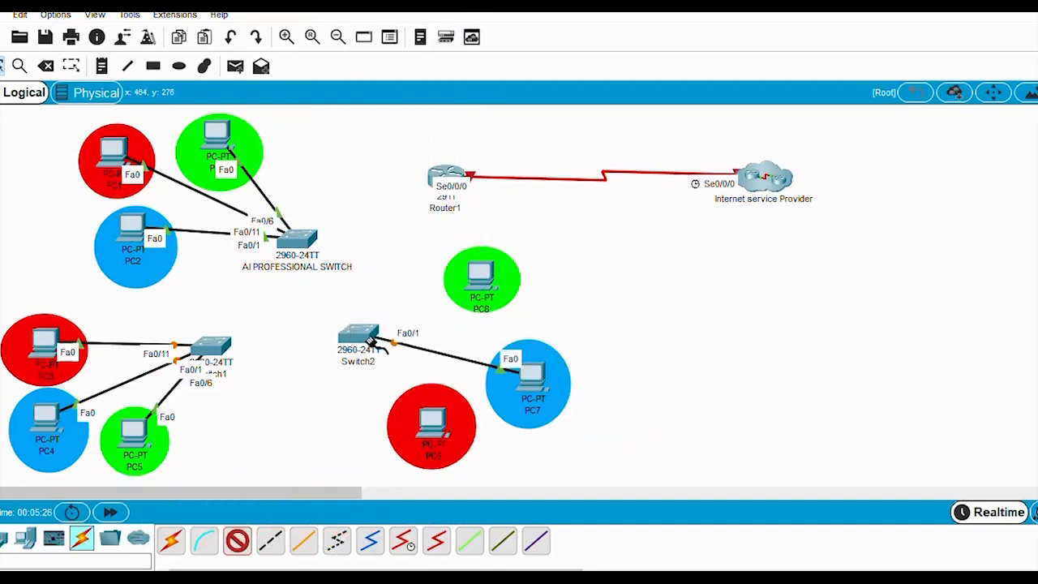
# Step: Cable Switch2 with straight-through copper from FastEthernet0/6 to PC8 and from FastEthernet0/11 to the red-circled PC below it
pyautogui.click(363, 336)
pyautogui.click(463, 104)
pyautogui.click(485, 277)
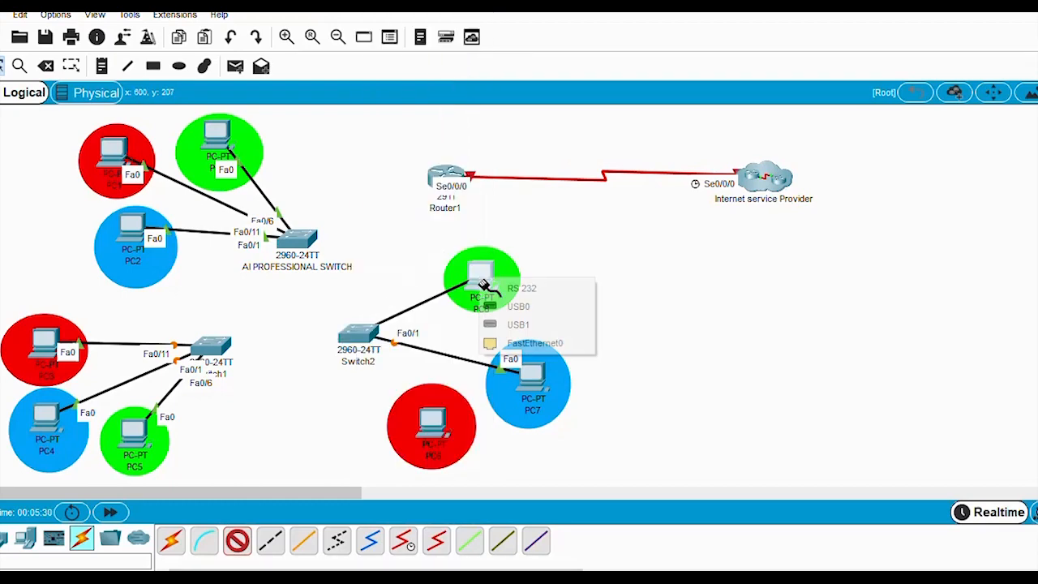
pyautogui.click(514, 343)
pyautogui.click(355, 334)
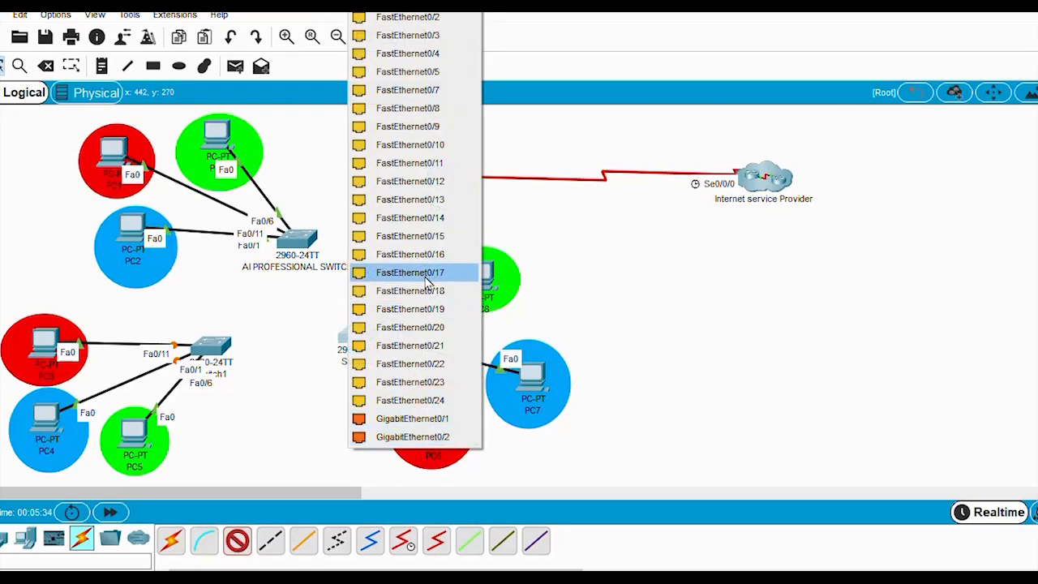
pyautogui.click(445, 143)
pyautogui.click(427, 419)
pyautogui.click(459, 482)
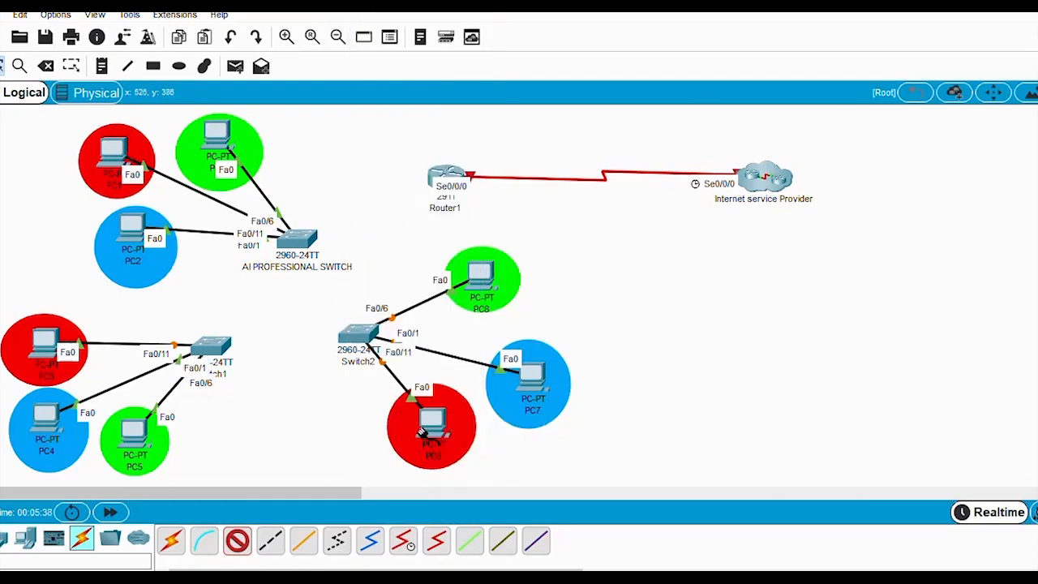
# Step: Connect FastEthernet0/24 of the AI PROFESSIONAL SWITCH to Router1's GigabitEthernet0/0 with a straight-through cable
pyautogui.click(306, 242)
pyautogui.click(355, 380)
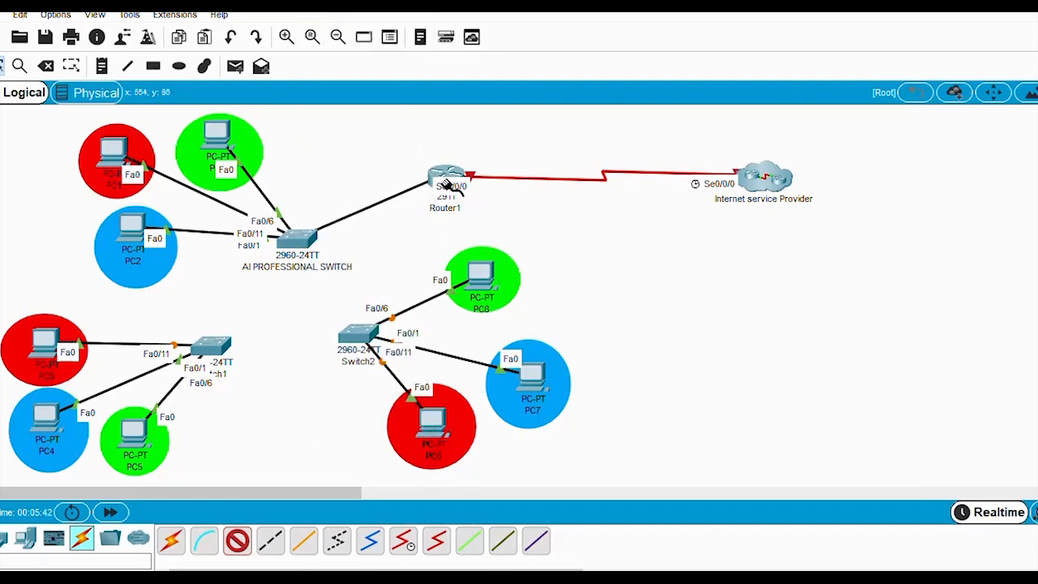
pyautogui.click(440, 179)
pyautogui.click(478, 216)
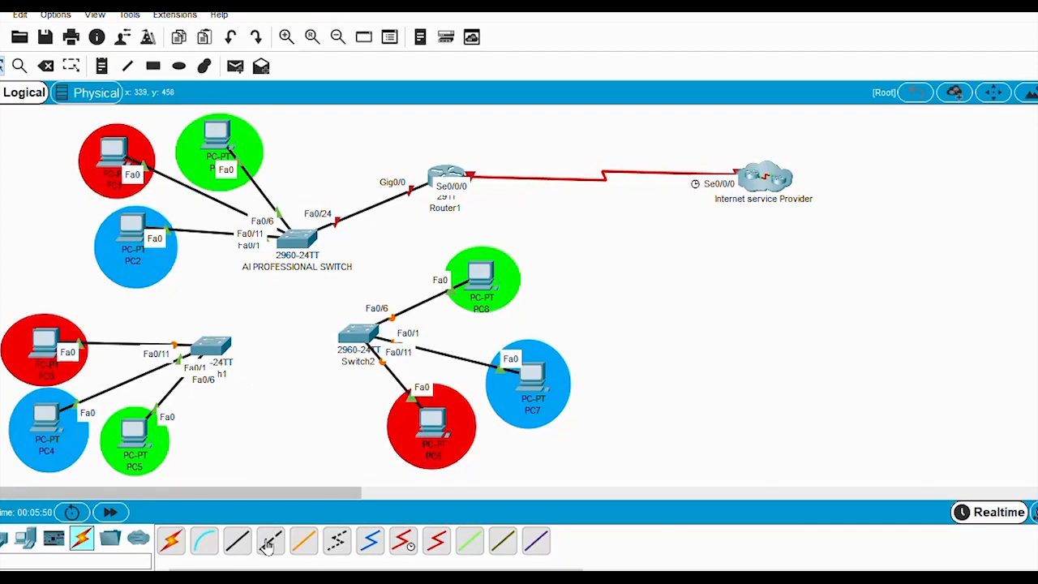
# Step: Link GigabitEthernet0/1 of the AI PROFESSIONAL SWITCH to GigabitEthernet0/1 of Switch1 with a copper cross-over cable
pyautogui.click(270, 541)
pyautogui.click(297, 238)
pyautogui.click(349, 380)
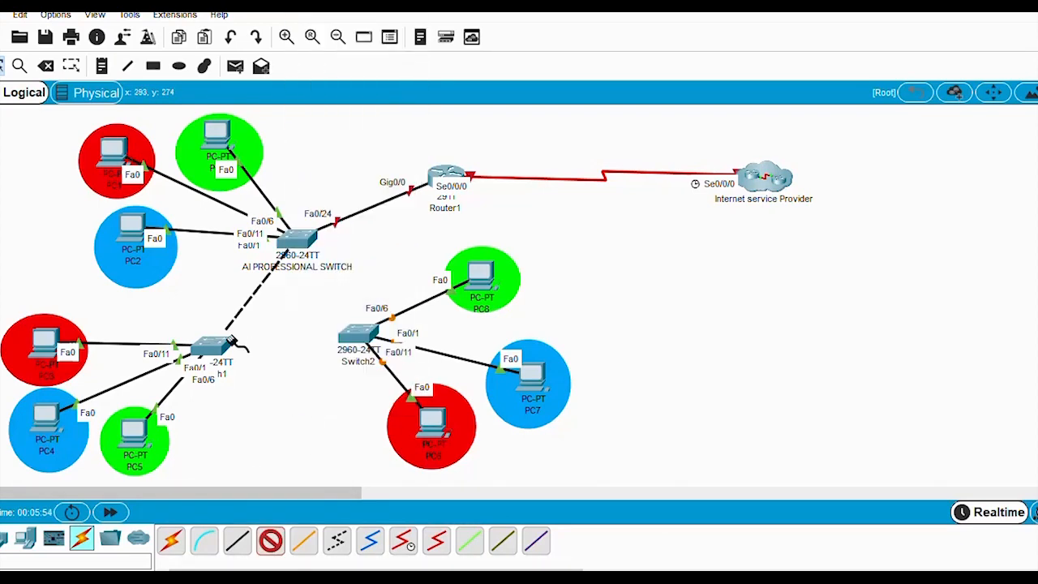
pyautogui.click(231, 341)
pyautogui.click(242, 400)
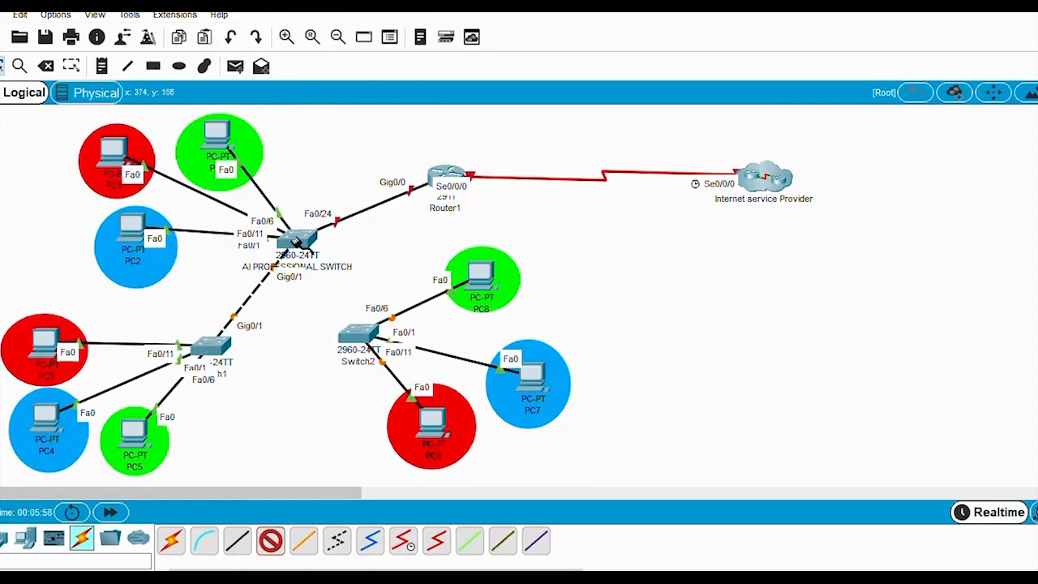
# Step: Link GigabitEthernet0/2 of the AI PROFESSIONAL SWITCH to GigabitEthernet0/2 of Switch2 with a cross-over cable
pyautogui.click(297, 239)
pyautogui.click(340, 383)
pyautogui.click(357, 334)
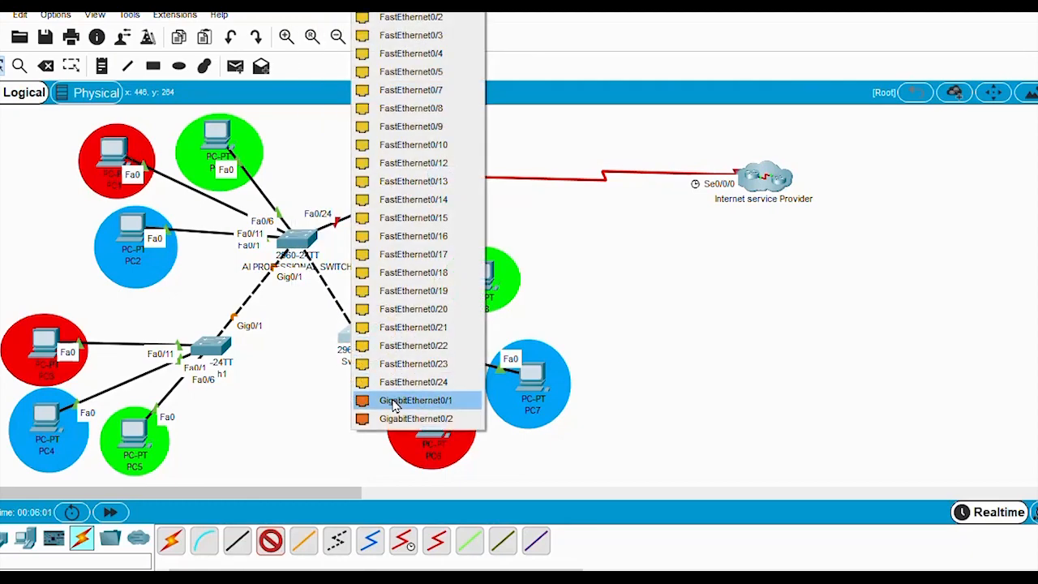
pyautogui.click(393, 400)
# Step: Link GigabitEthernet0/1 of Switch2 to GigabitEthernet0/2 of Switch1 with a cross-over cable
pyautogui.click(359, 334)
pyautogui.click(408, 399)
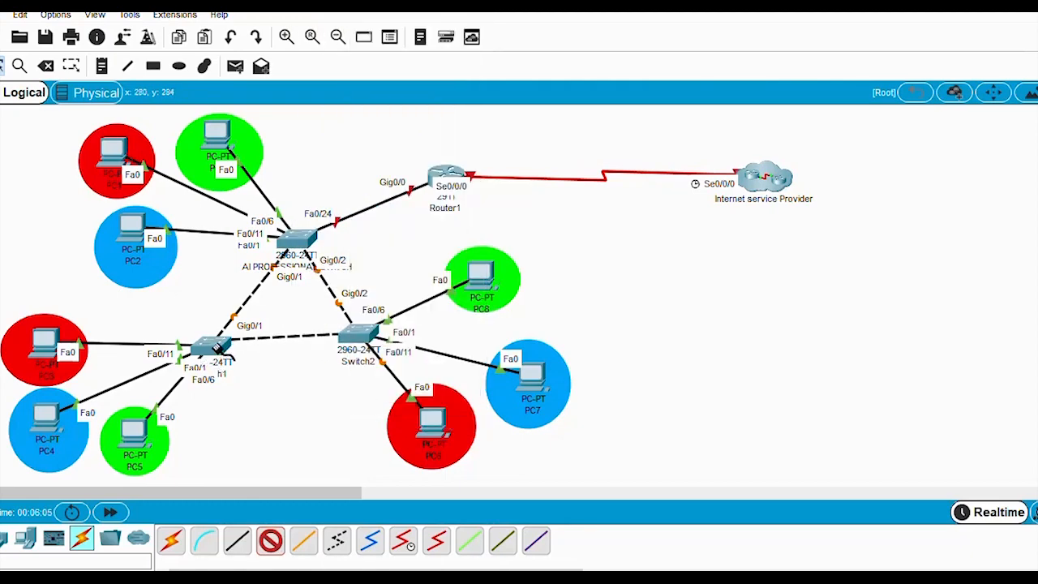
pyautogui.click(217, 347)
pyautogui.click(267, 399)
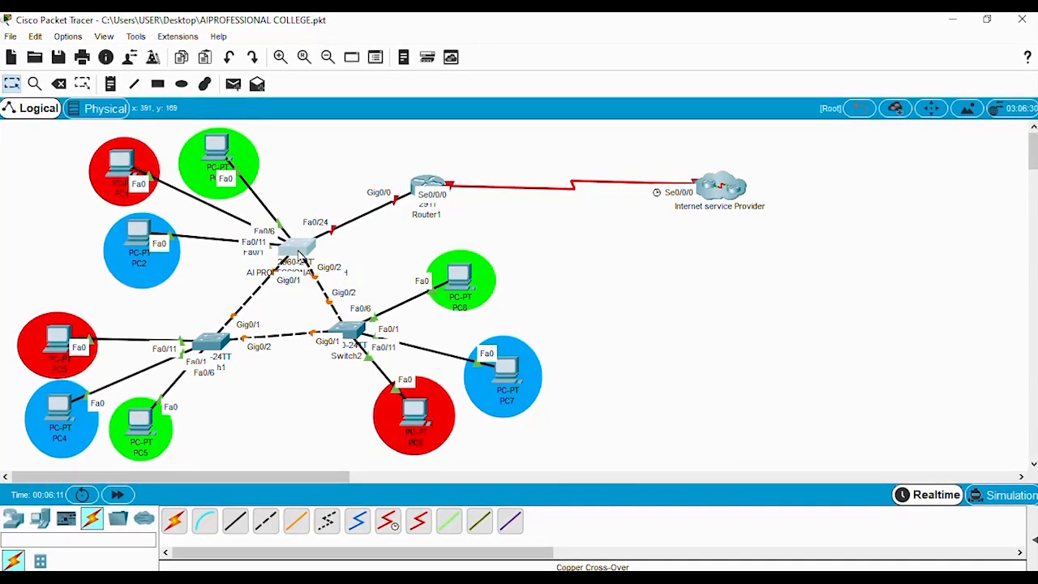
# Step: Move the AI PROFESSIONAL SWITCH slightly up and Switch2 slightly down to tidy the triangle of switches
pyautogui.moveTo(300, 255); pyautogui.dragTo(288, 243)
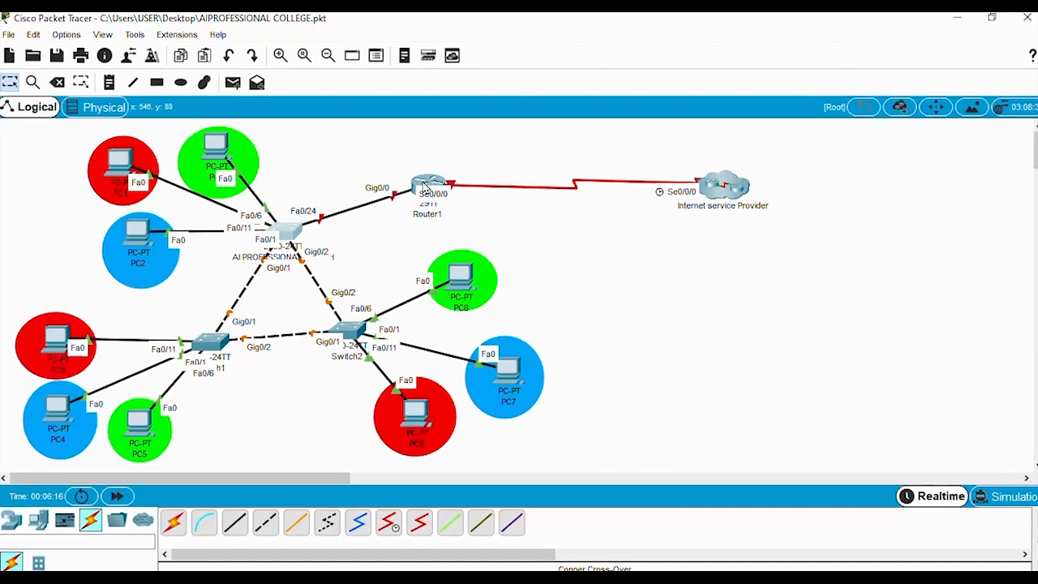
pyautogui.moveTo(349, 331); pyautogui.dragTo(357, 345)
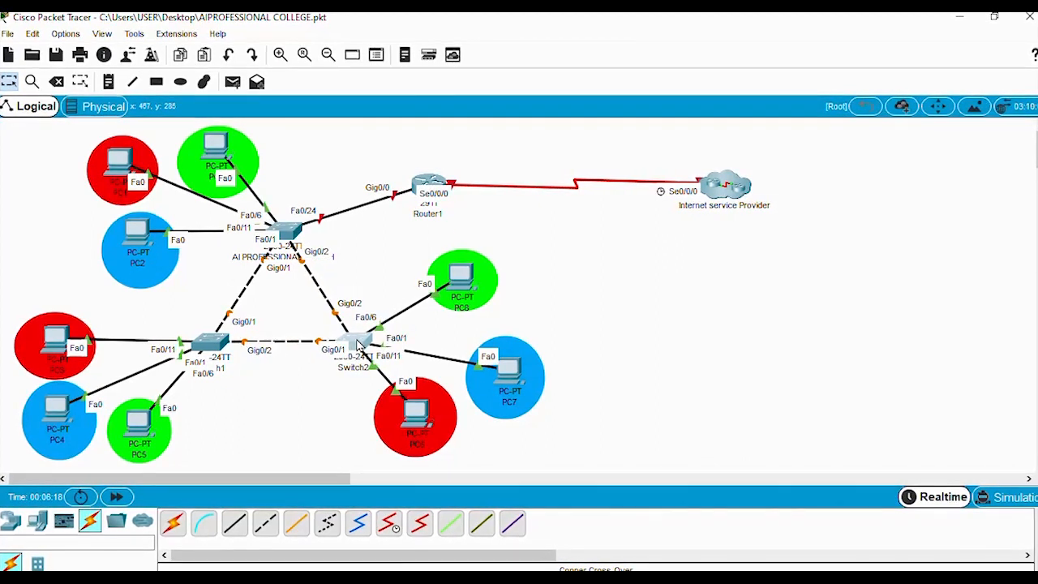
pyautogui.moveTo(282, 240); pyautogui.dragTo(290, 239)
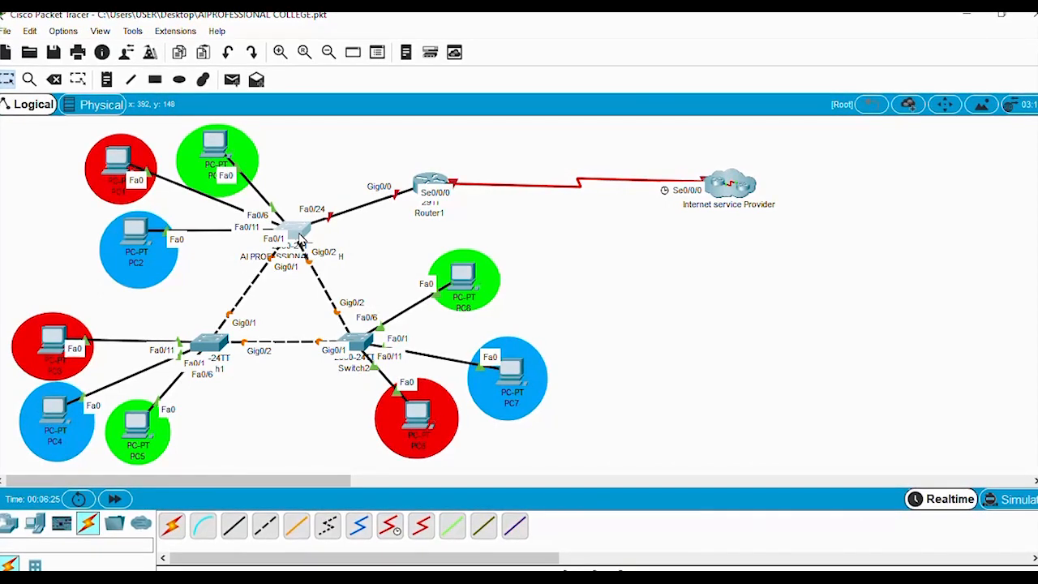
# Step: Open the AI PROFESSIONAL SWITCH's command line and enter global configuration mode with enable and config t
pyautogui.click(311, 253)
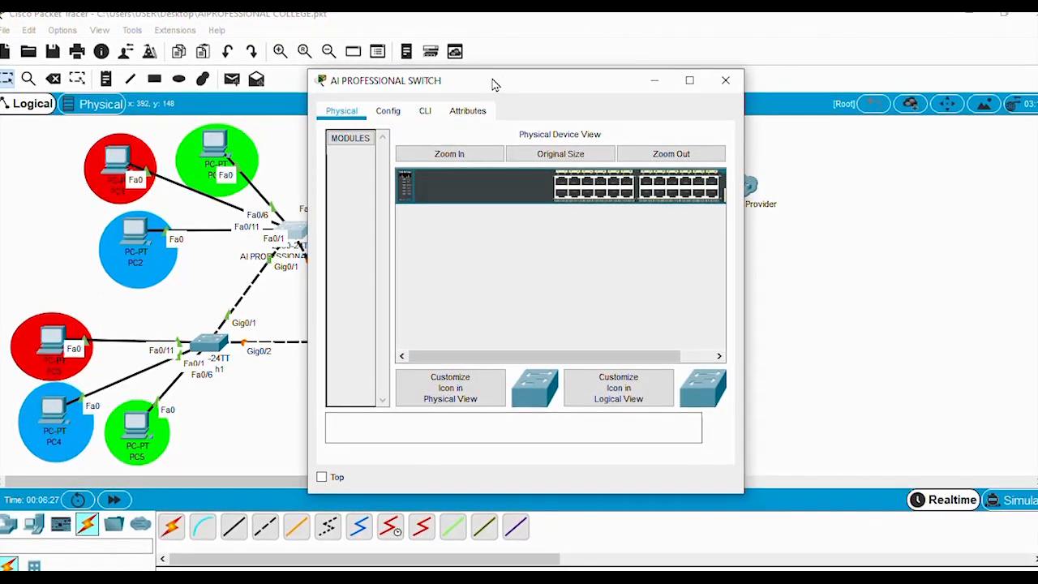
pyautogui.moveTo(491, 81); pyautogui.dragTo(650, 68)
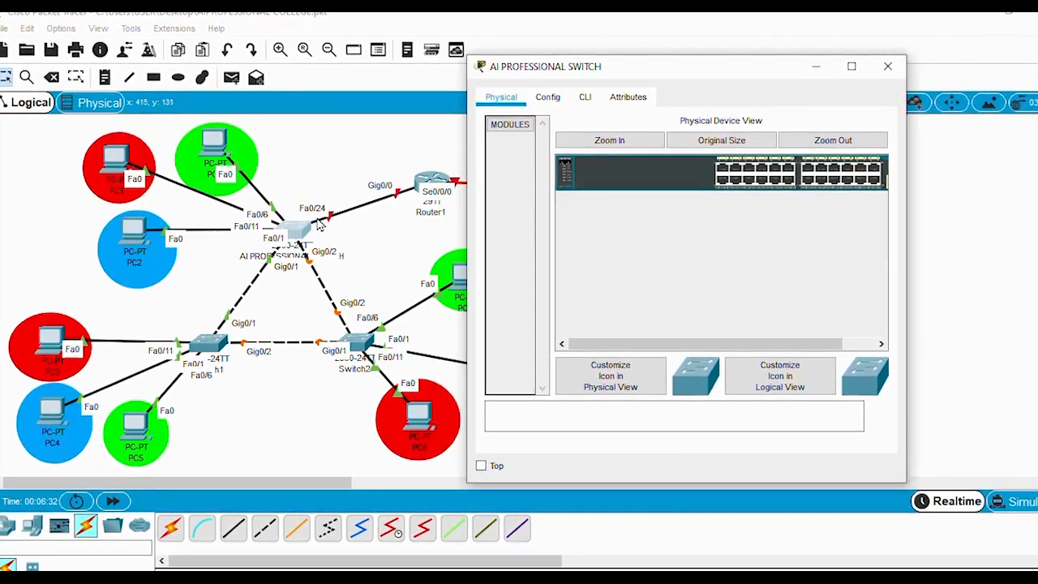
pyautogui.click(853, 66)
pyautogui.click(106, 37)
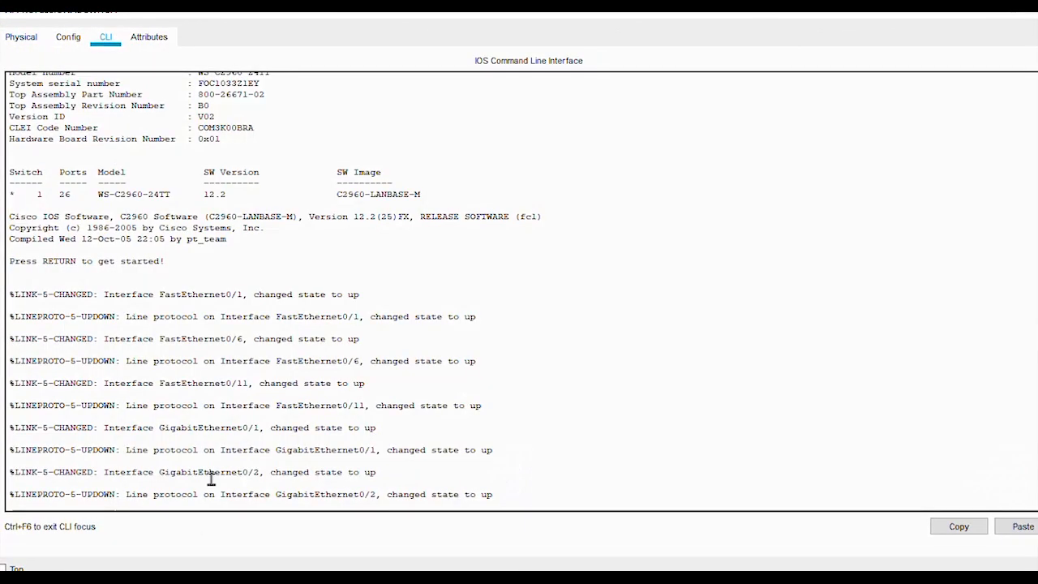
pyautogui.press('Return')
pyautogui.press('Return')
pyautogui.write('enab')
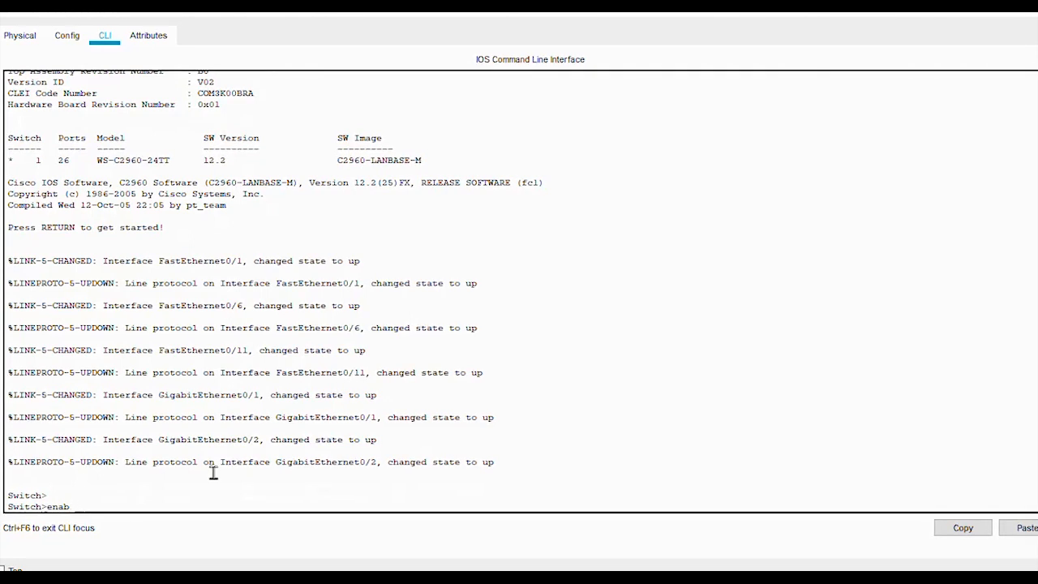
pyautogui.write('le')
pyautogui.press('Return')
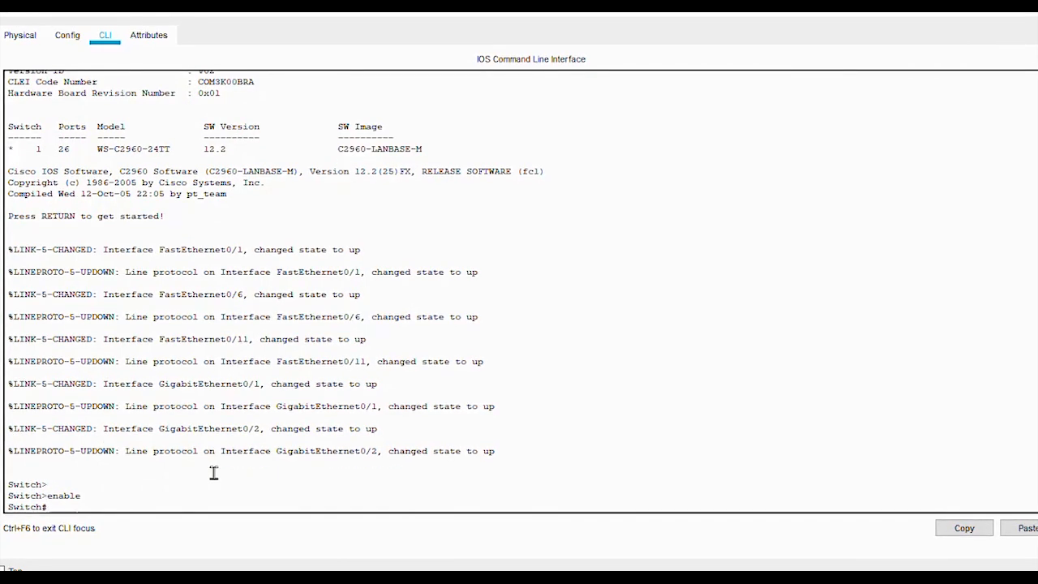
pyautogui.write('config t')
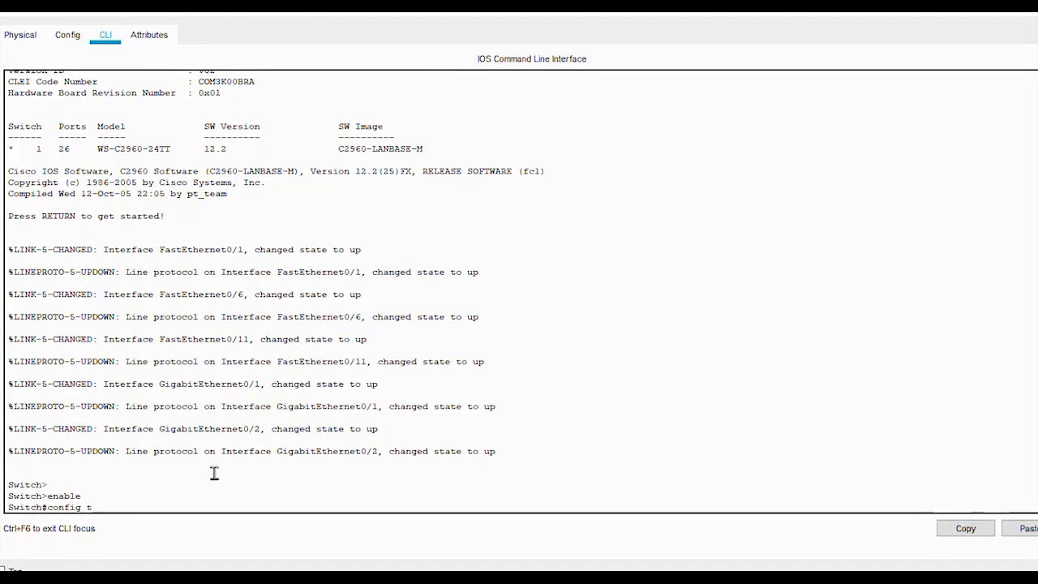
pyautogui.press('Return')
# Step: Enter configuration of interface fastEthernet 0/24 and begin its switchport mode command
pyautogui.write('in')
pyautogui.press('Tab')
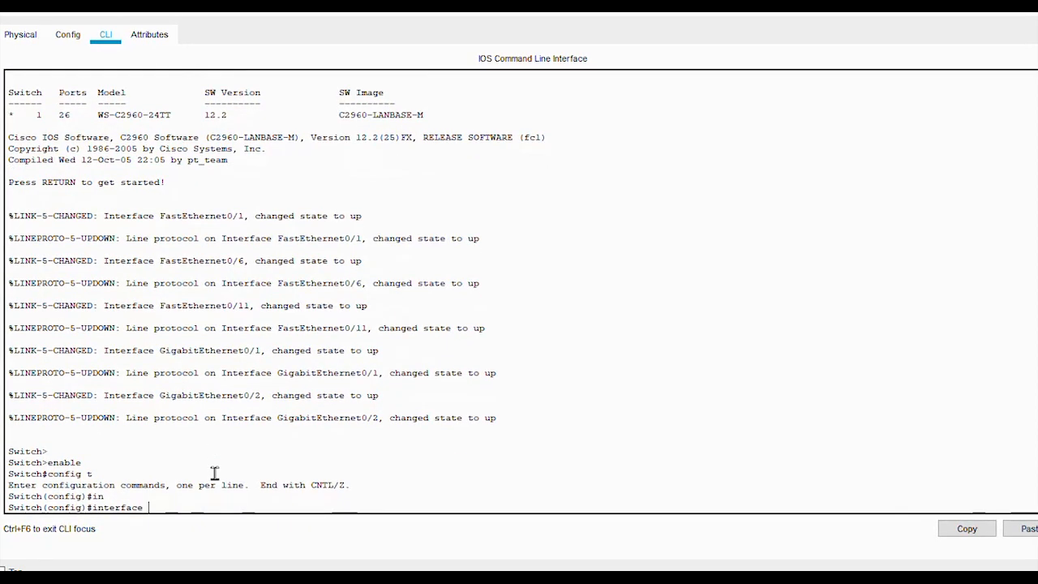
pyautogui.write('fa')
pyautogui.press('Tab')
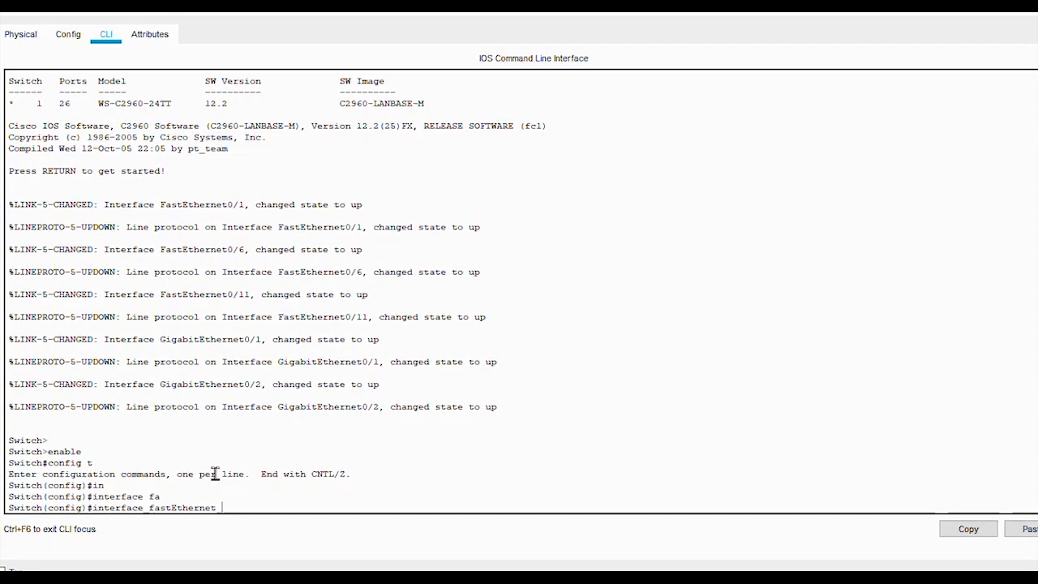
pyautogui.write('0')
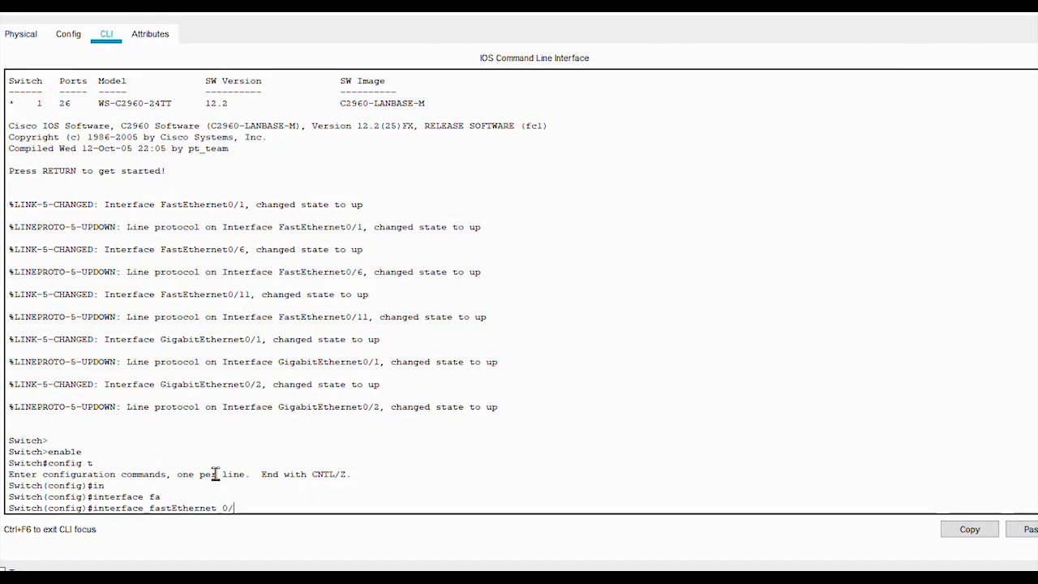
pyautogui.write('/24')
pyautogui.press('Return')
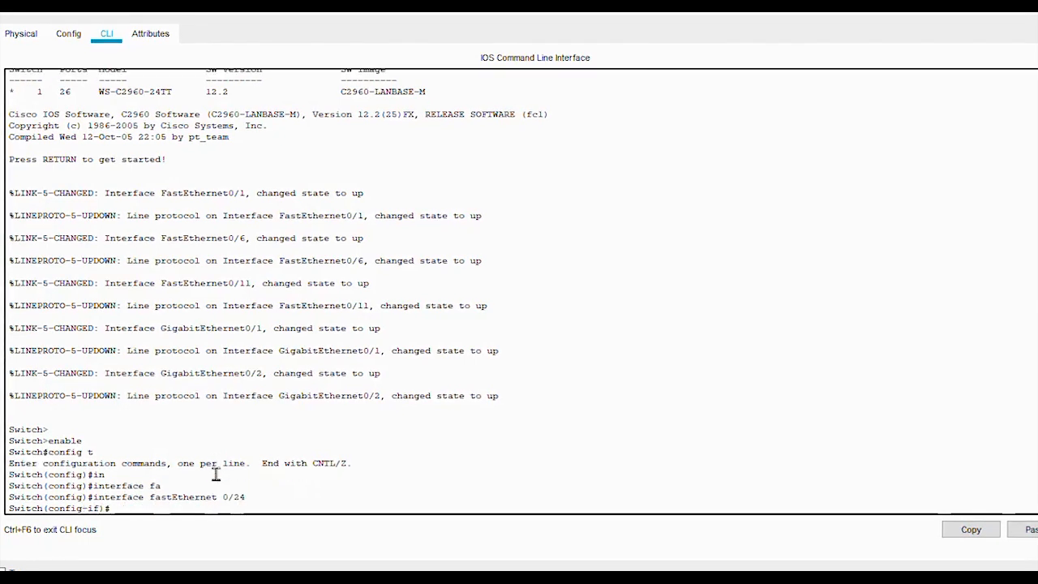
pyautogui.write('switchport')
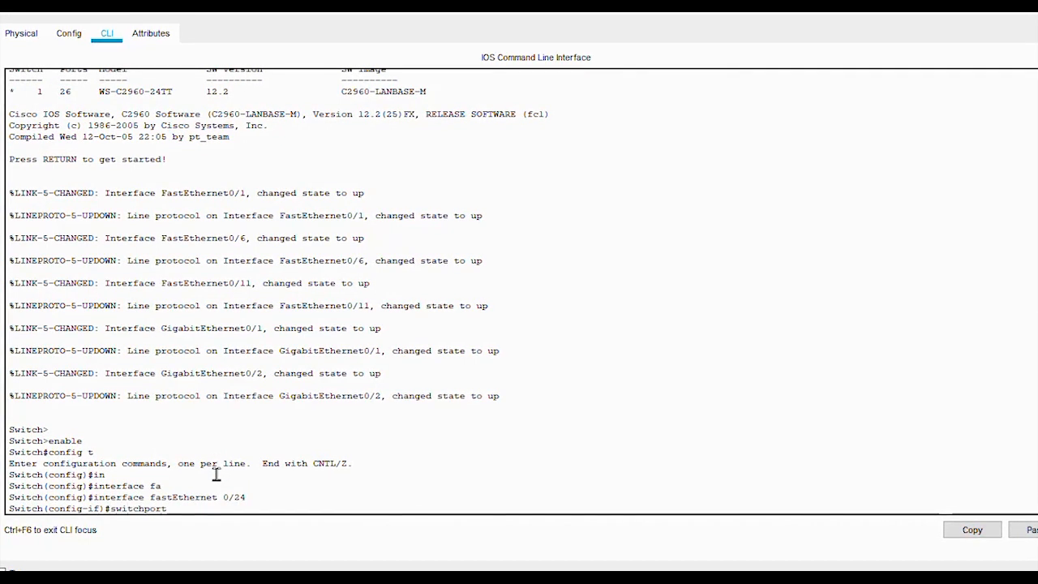
pyautogui.press('Tab')
pyautogui.write('mode')
pyautogui.press('Tab')
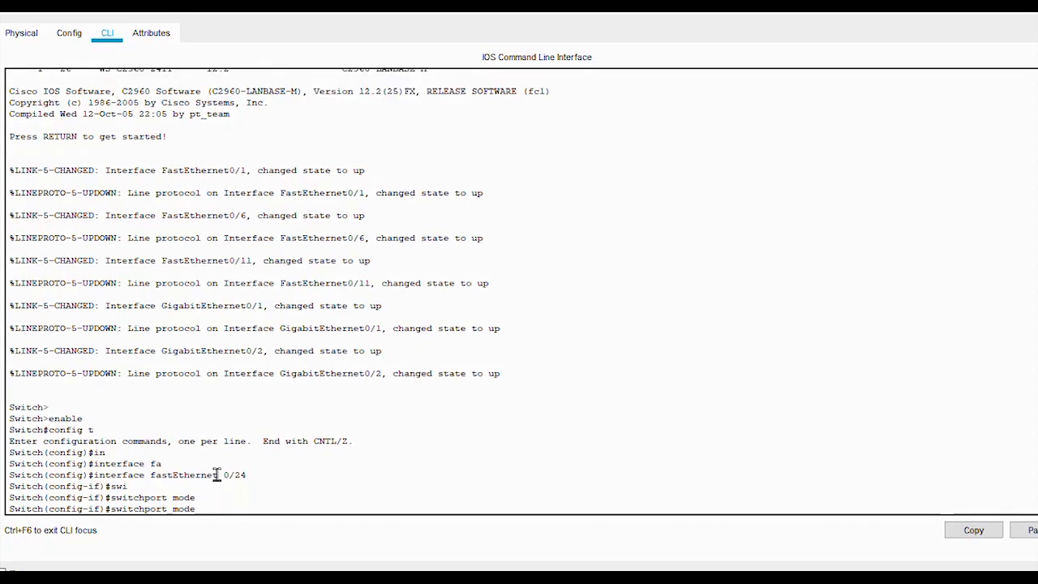
pyautogui.write('acc')
pyautogui.press('Tab')
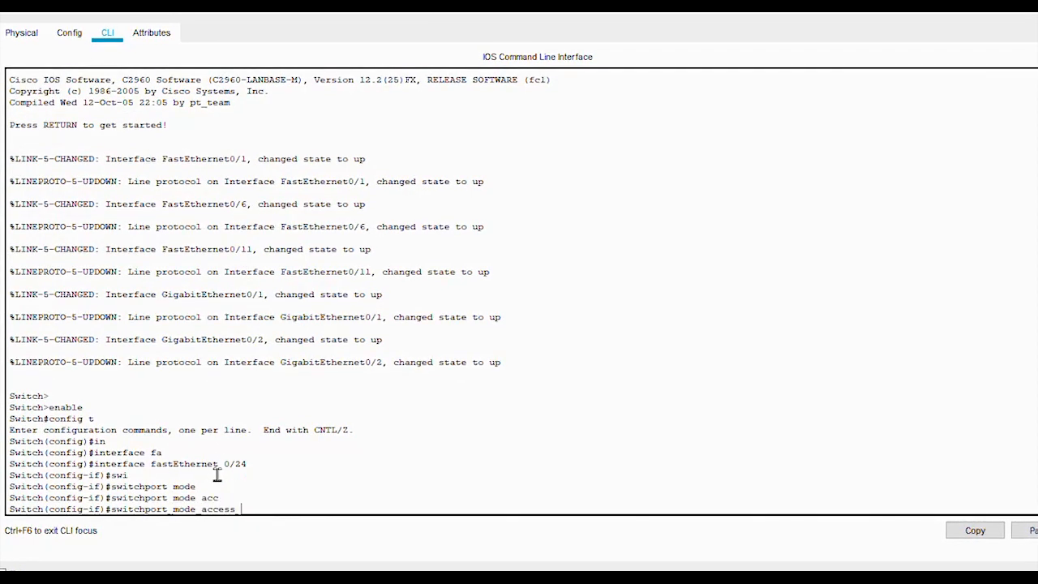
pyautogui.press('BackSpace')
pyautogui.press('BackSpace')
pyautogui.press('BackSpace')
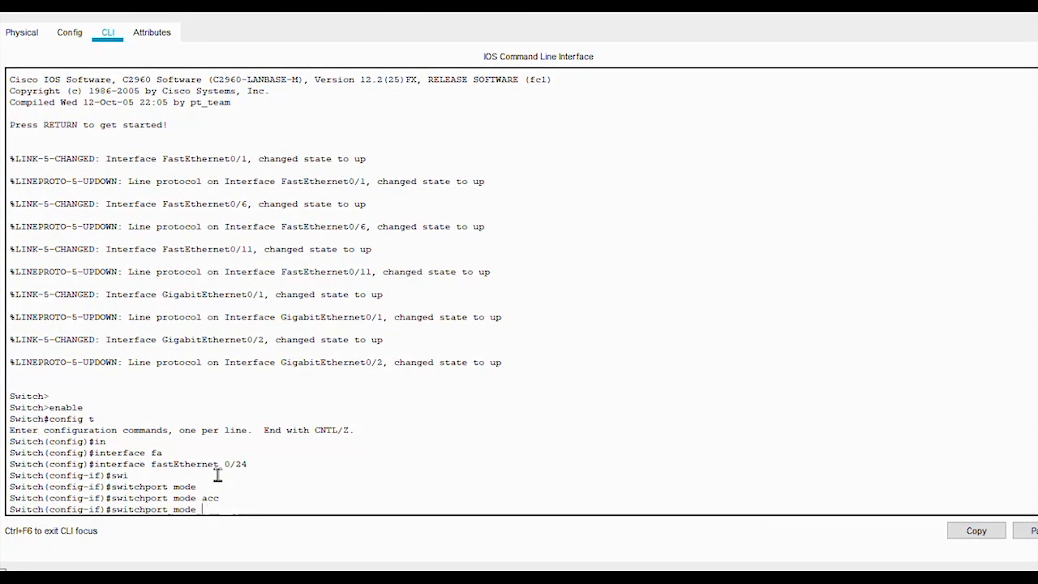
# Step: Complete the command as switchport mode trunk so FastEthernet 0/24 is a trunk port
pyautogui.write('tru')
pyautogui.press('Tab')
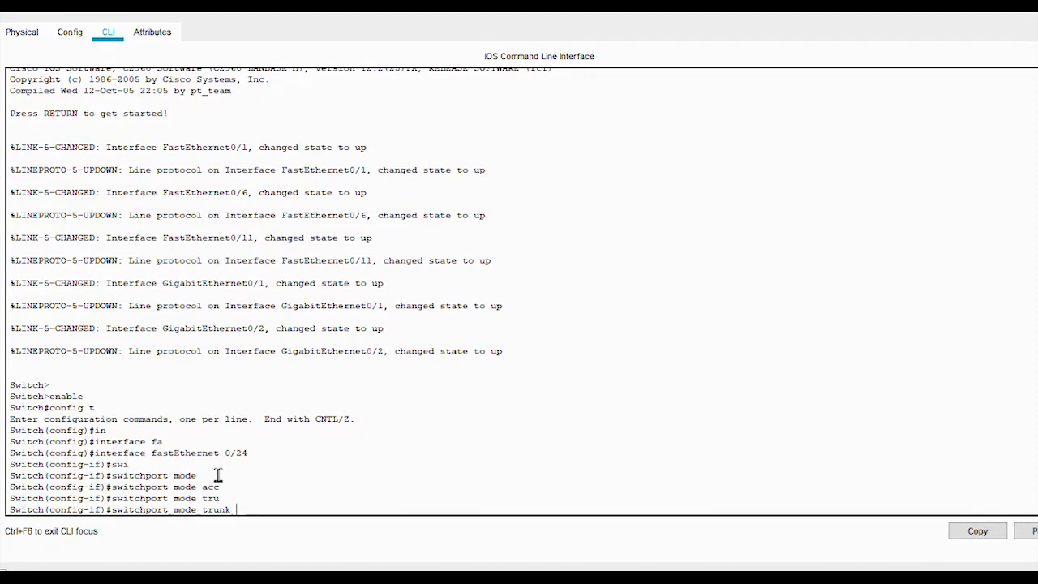
pyautogui.press('Return')
pyautogui.press('Return')
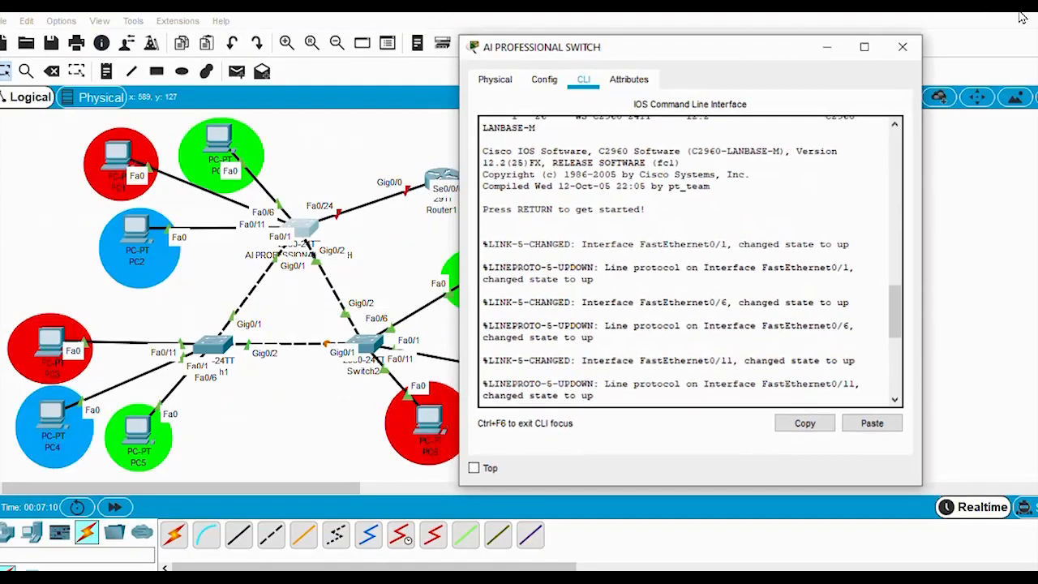
# Step: Exit the FastEthernet 0/24 configuration and select the interface range gigabitEthernet 0/1-2 on the AI PROFESSIONAL SWITCH
pyautogui.moveTo(711, 89); pyautogui.dragTo(818, 88)
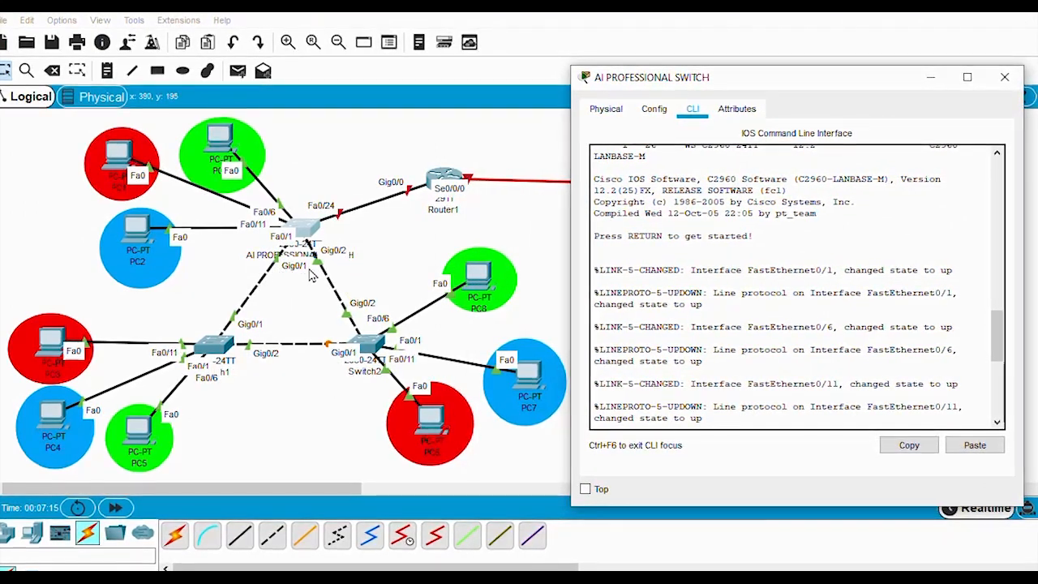
pyautogui.click(968, 77)
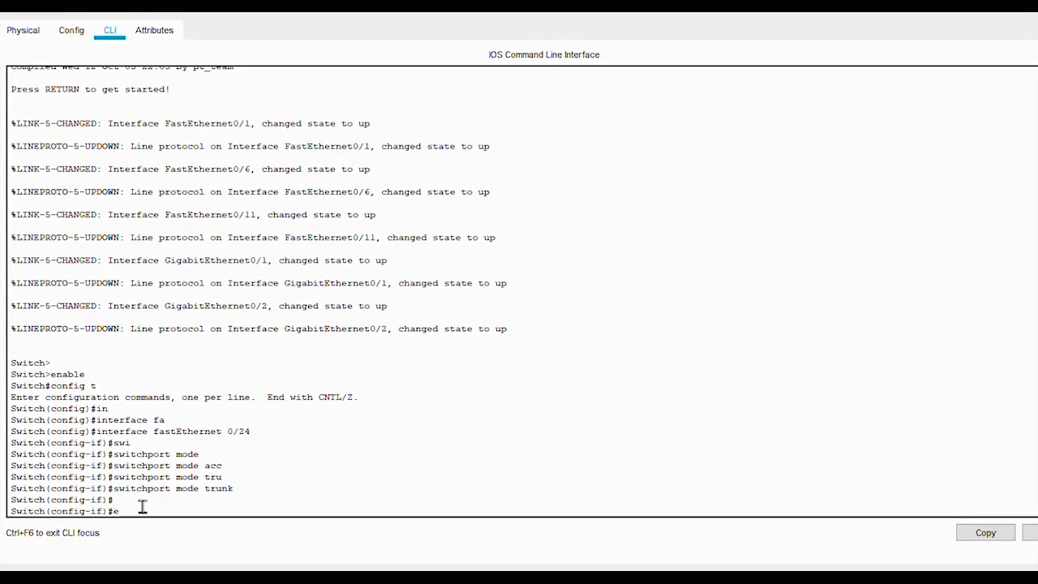
pyautogui.write('t')
pyautogui.press('Return')
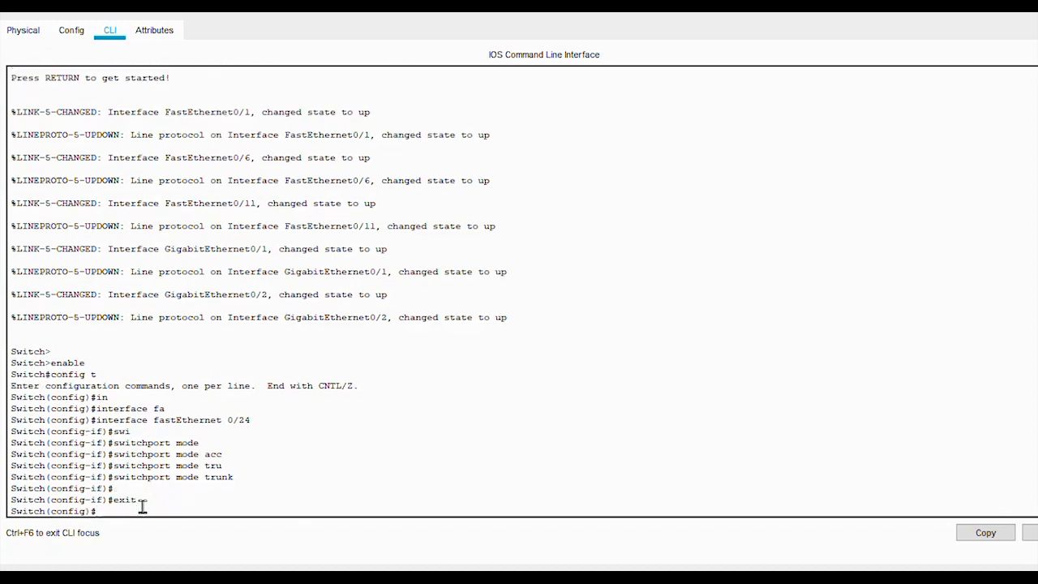
pyautogui.write('in')
pyautogui.press('Tab')
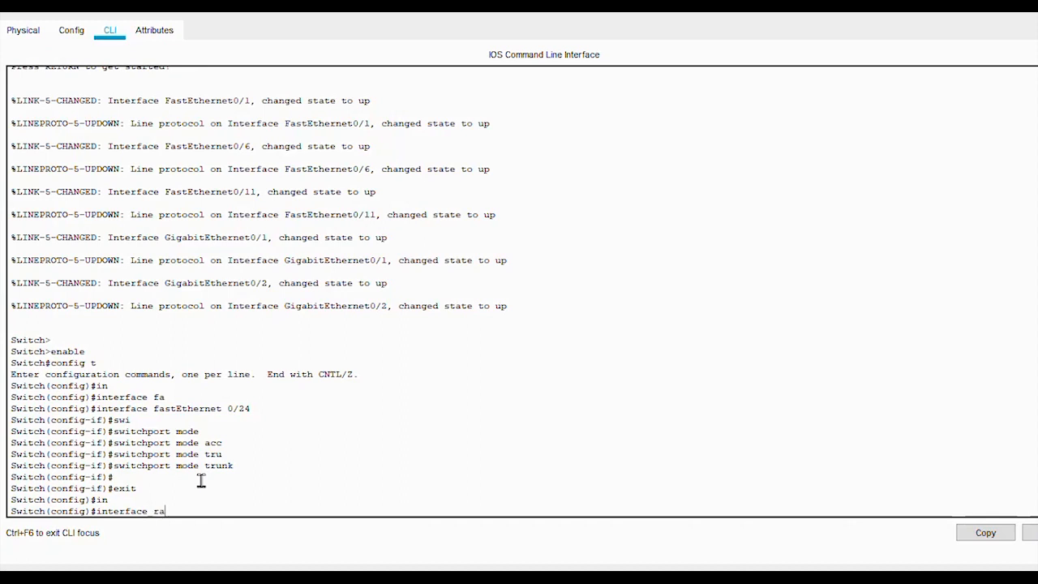
pyautogui.write('ra')
pyautogui.press('Tab')
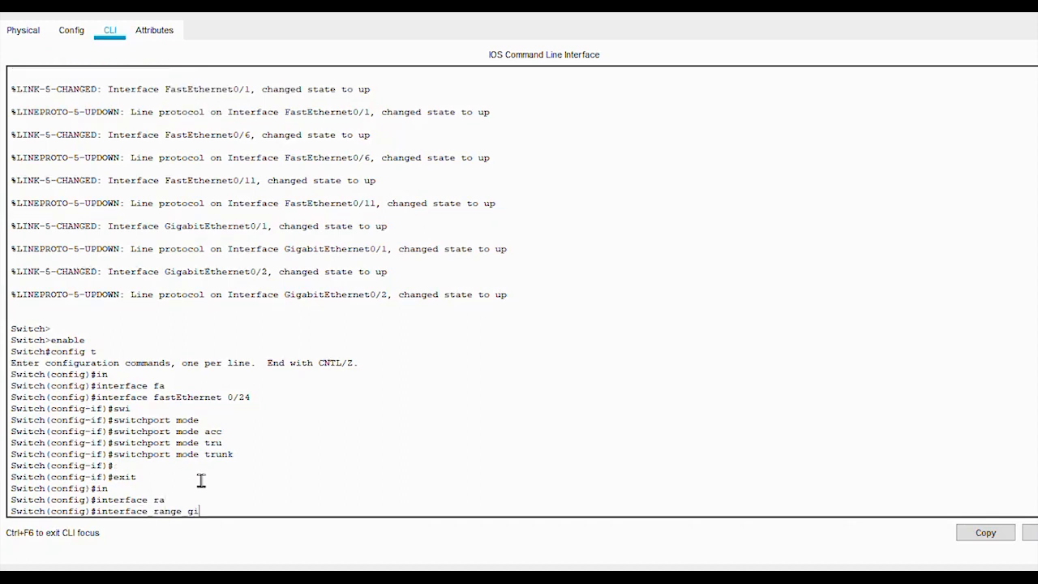
pyautogui.write('gi')
pyautogui.press('Tab')
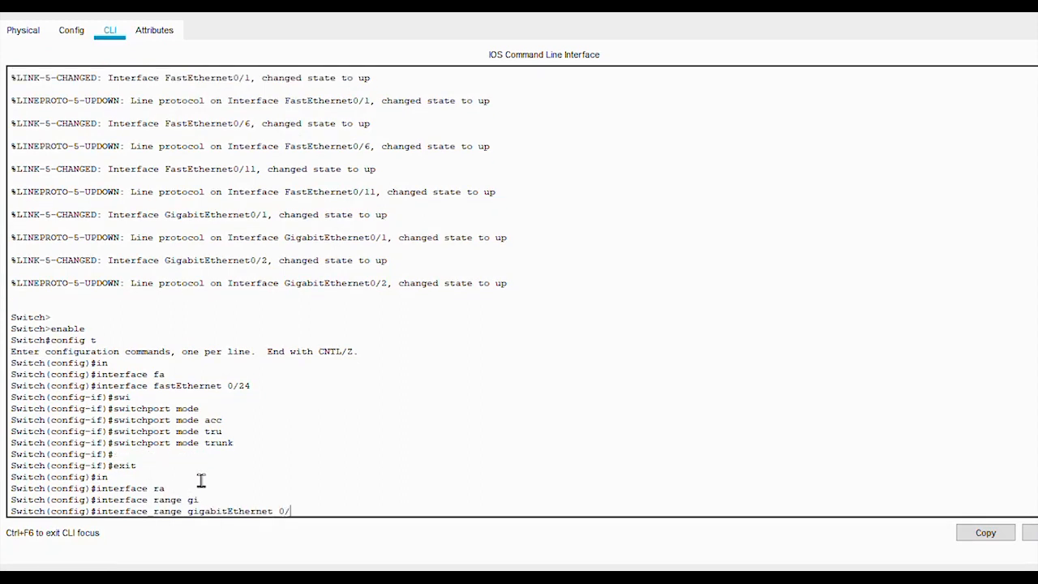
pyautogui.write('0/1-2')
pyautogui.press('Return')
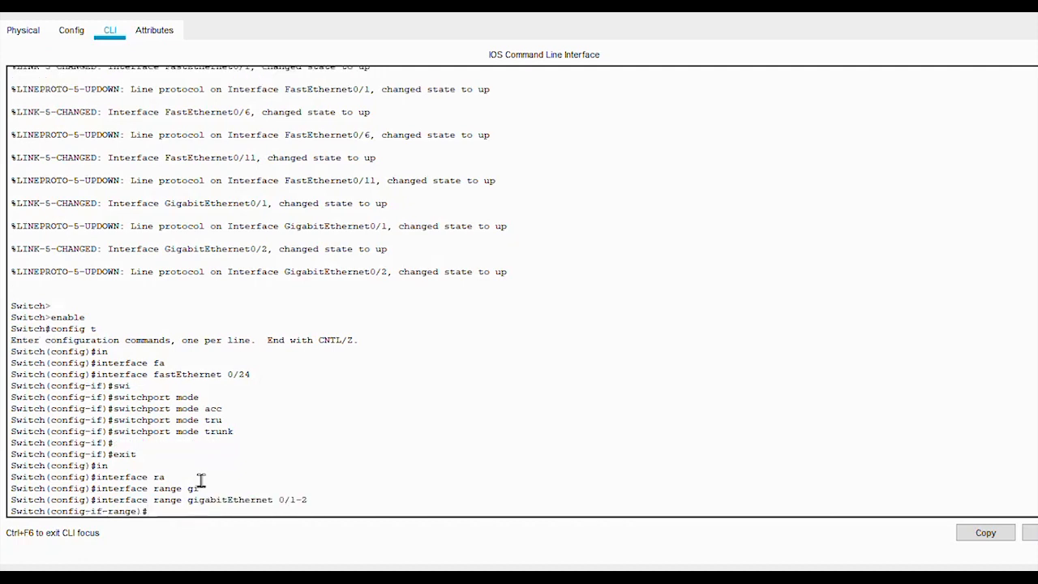
# Step: Set the selected range gigabitEthernet 0/1-2 to switchport mode trunk
pyautogui.write('swi')
pyautogui.press('Tab')
pyautogui.write('m')
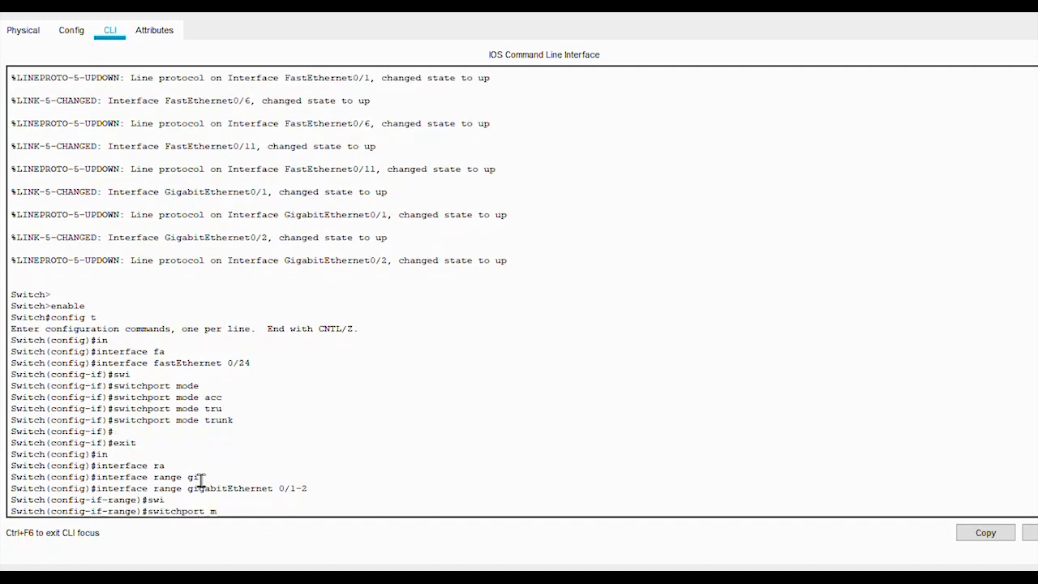
pyautogui.write('o')
pyautogui.press('Tab')
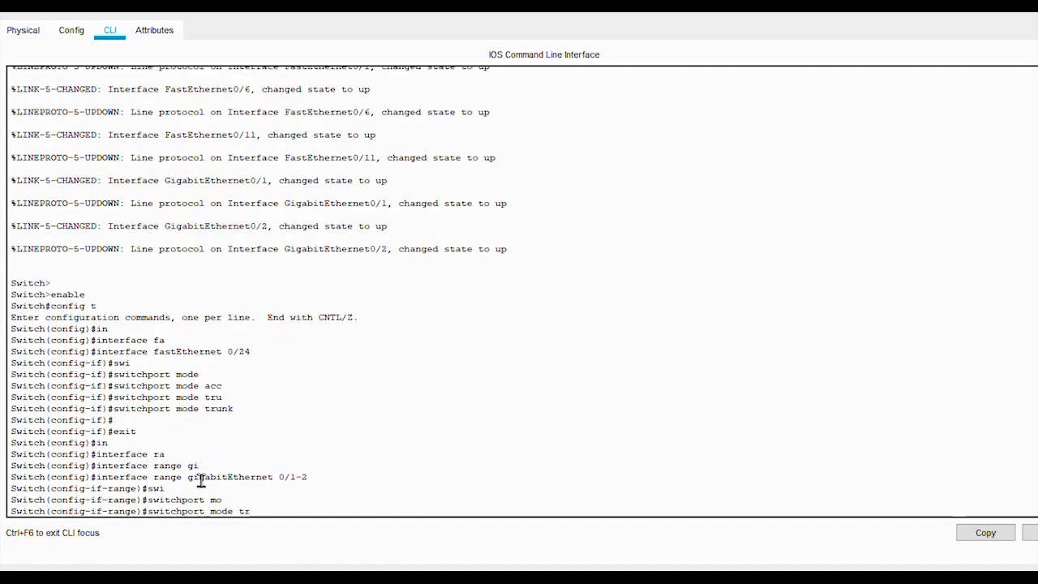
pyautogui.write('tr')
pyautogui.press('Tab')
pyautogui.press('Return')
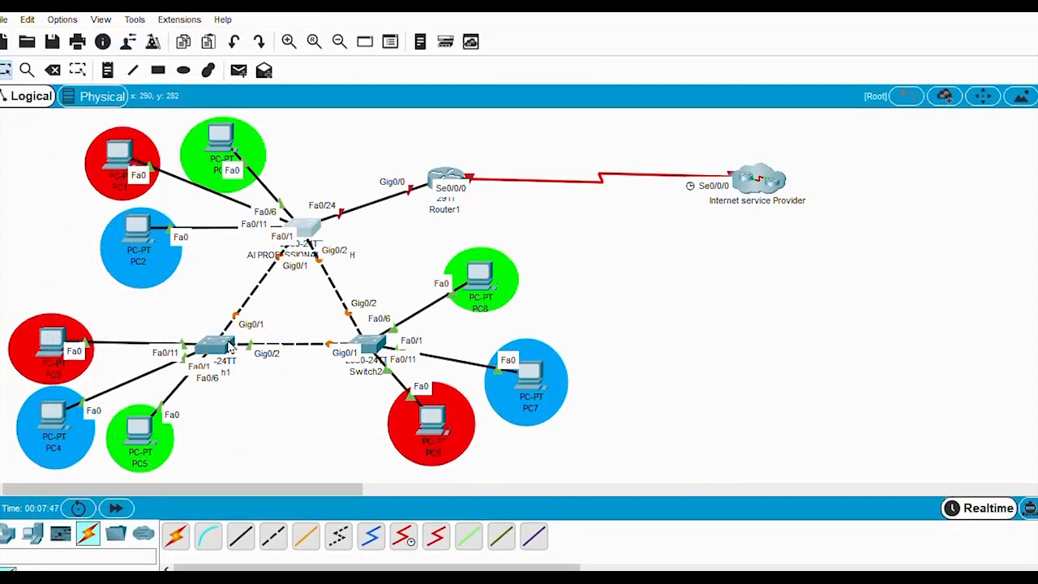
# Step: Open Switch1's command line and enter global configuration mode with enable and config t
pyautogui.moveTo(223, 346); pyautogui.dragTo(211, 340)
pyautogui.click(216, 343)
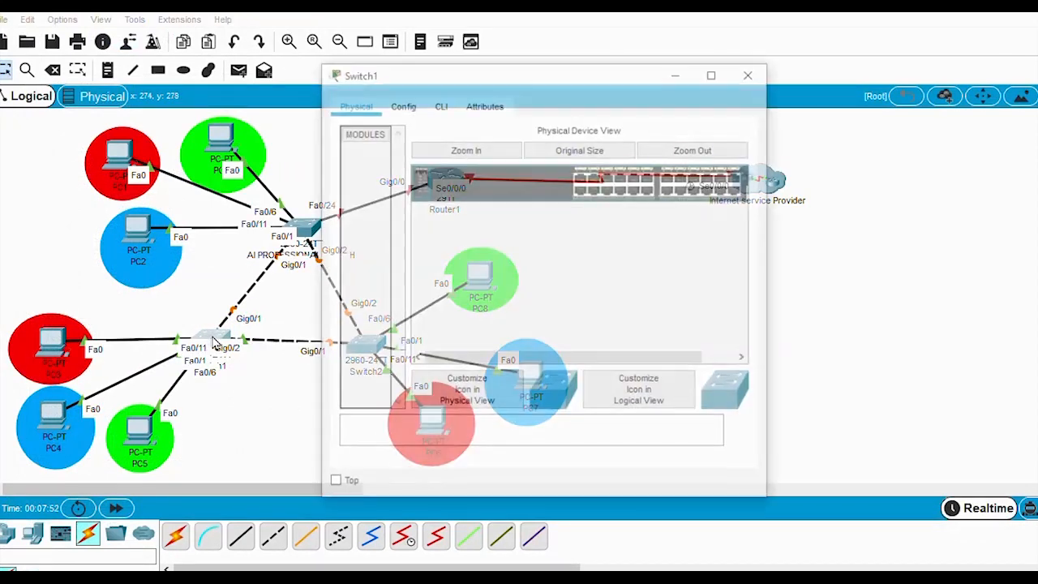
pyautogui.click(714, 72)
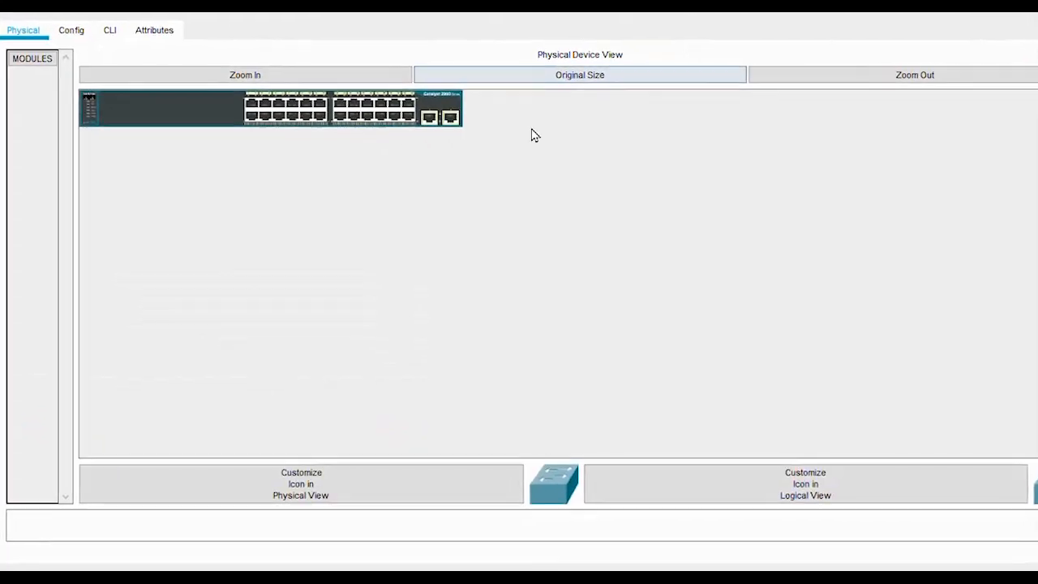
pyautogui.click(109, 31)
pyautogui.press('Return')
pyautogui.press('Return')
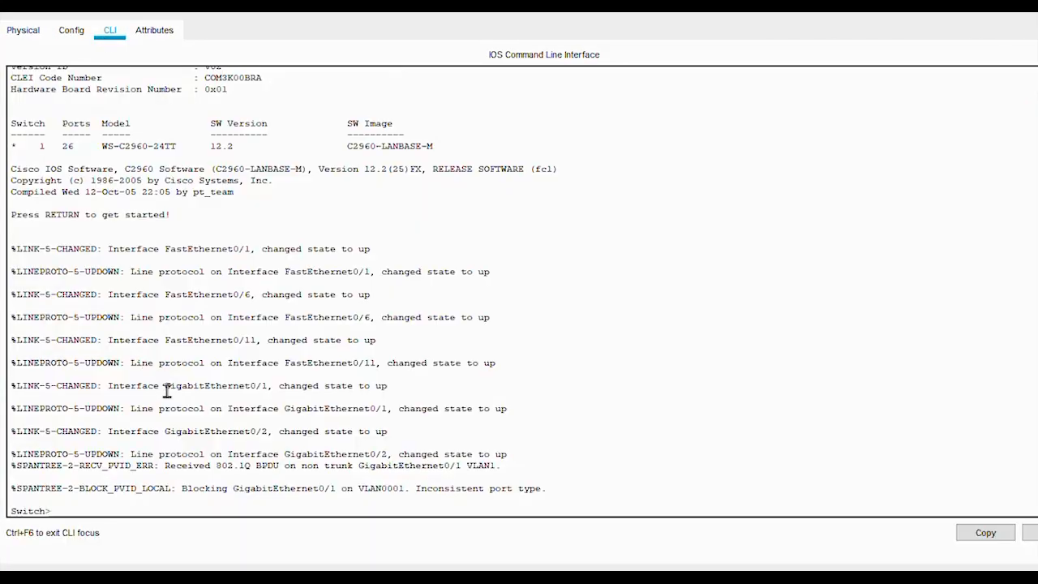
pyautogui.write('ena')
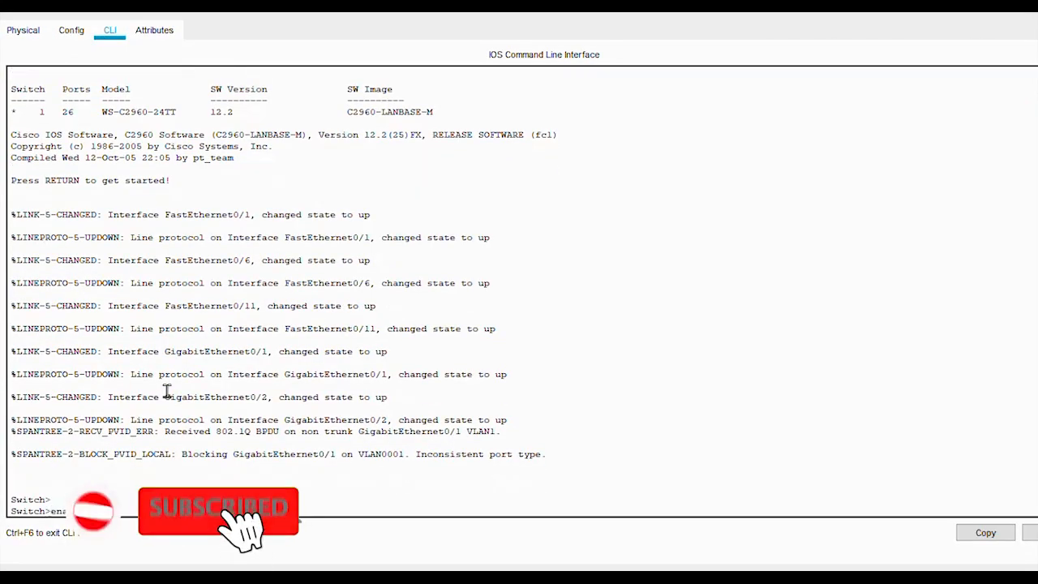
pyautogui.press('Return')
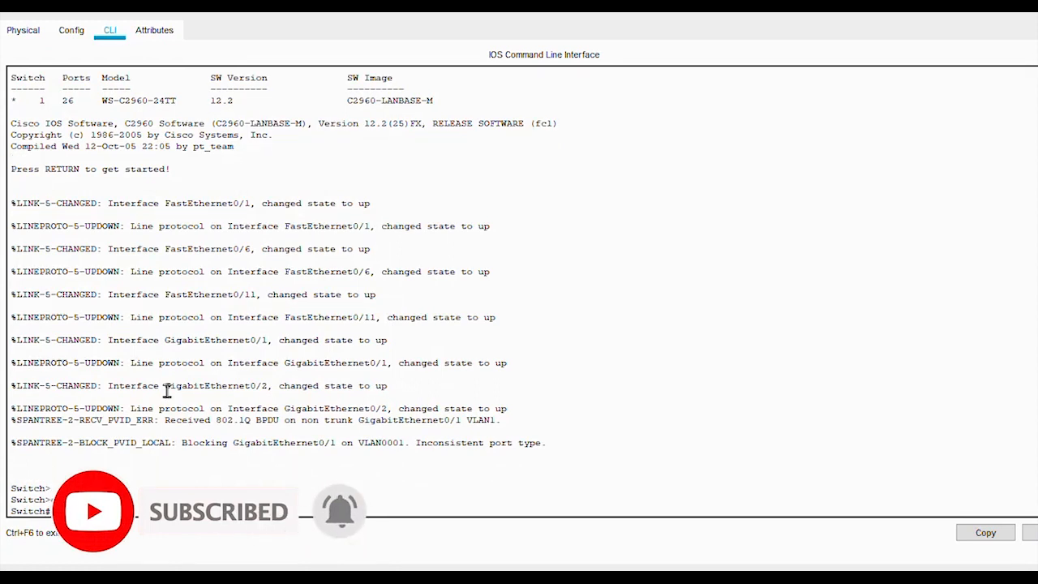
pyautogui.write('config t')
pyautogui.press('Return')
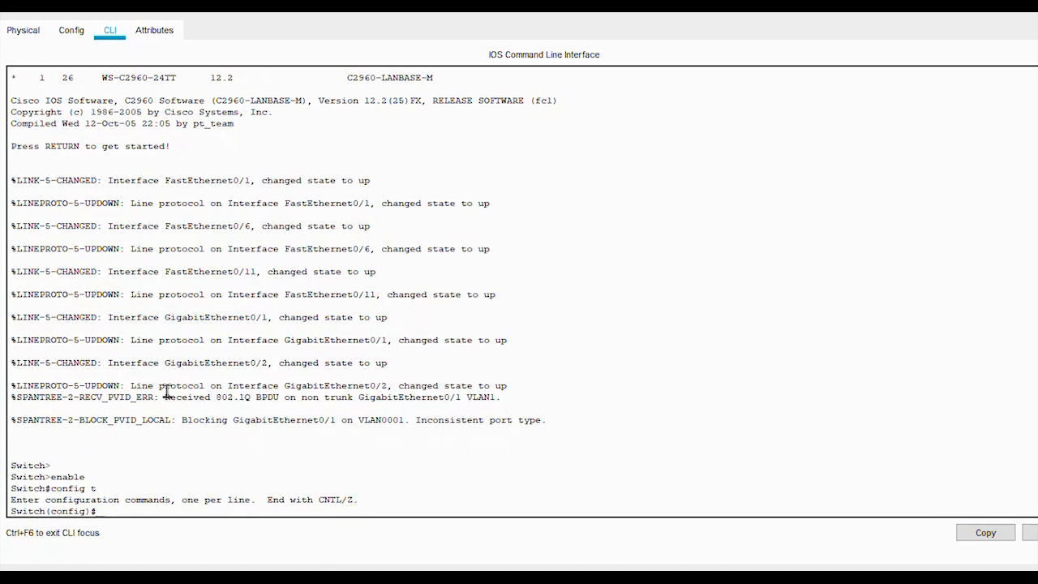
# Step: Select the interface range gigabitEthernet 0/1-2 on Switch1
pyautogui.write('in')
pyautogui.press('Tab')
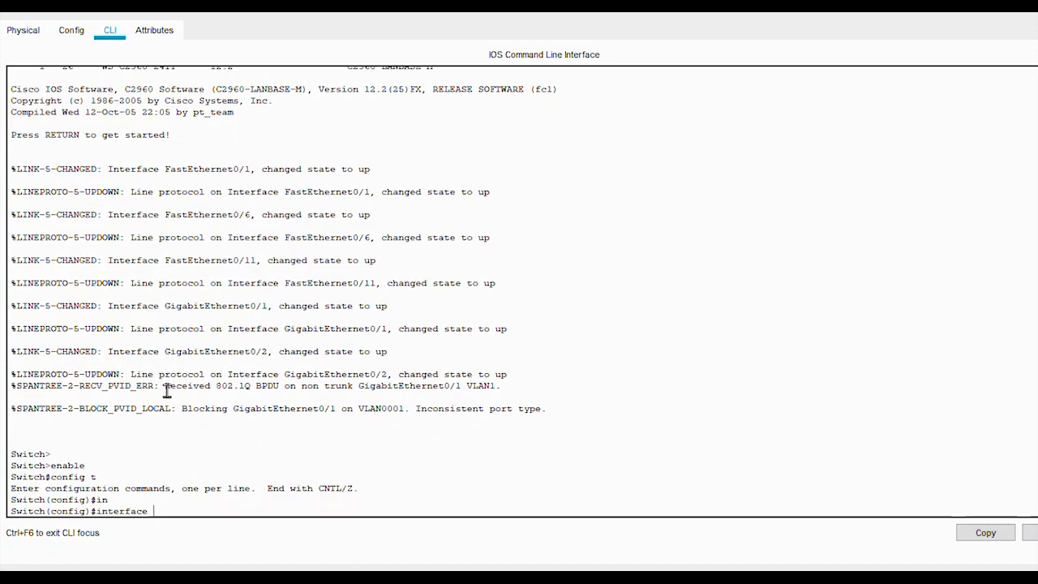
pyautogui.write('ra')
pyautogui.press('Tab')
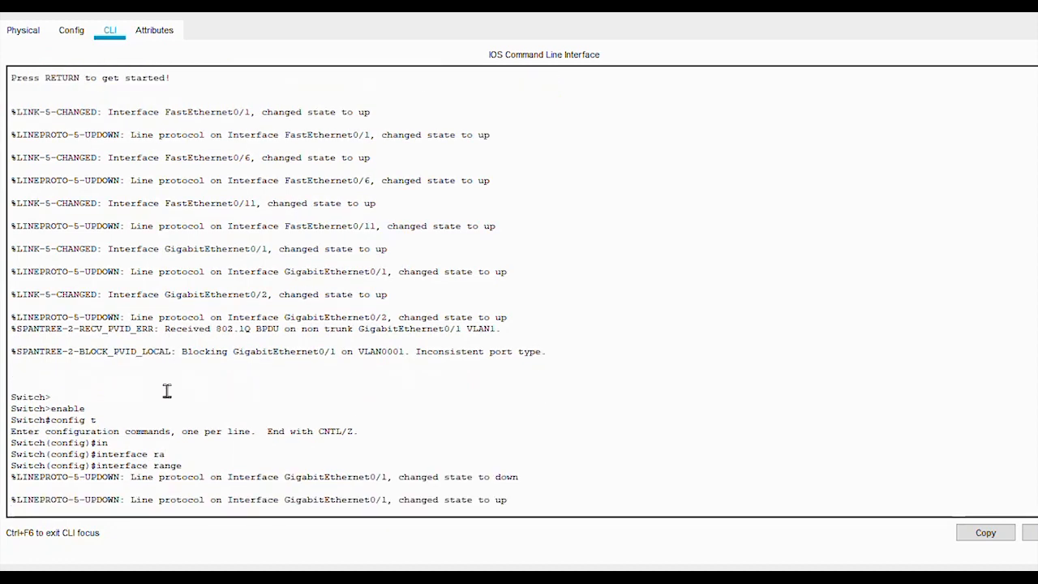
pyautogui.write('gi')
pyautogui.press('Tab')
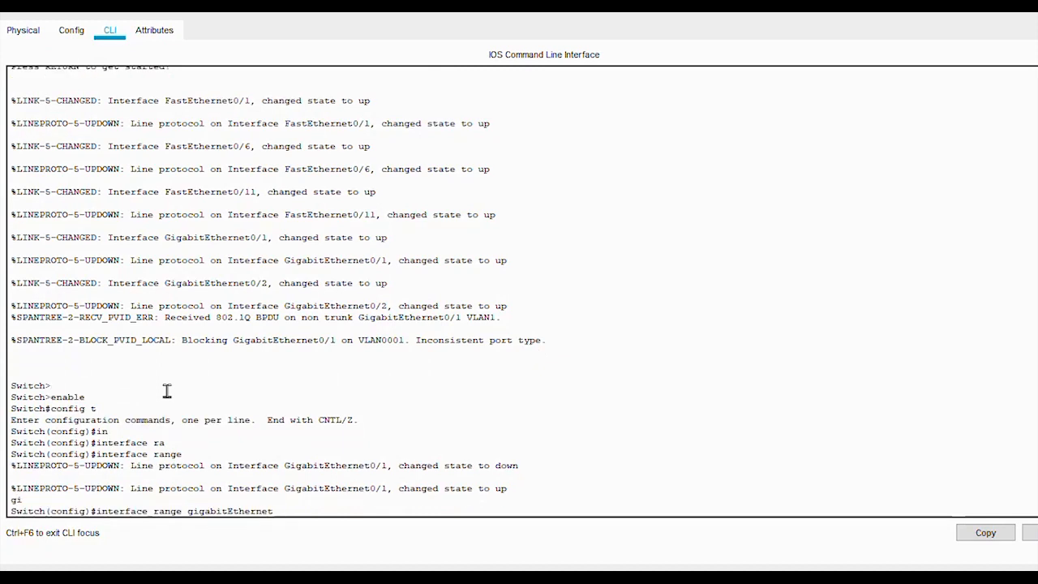
pyautogui.write('0/1')
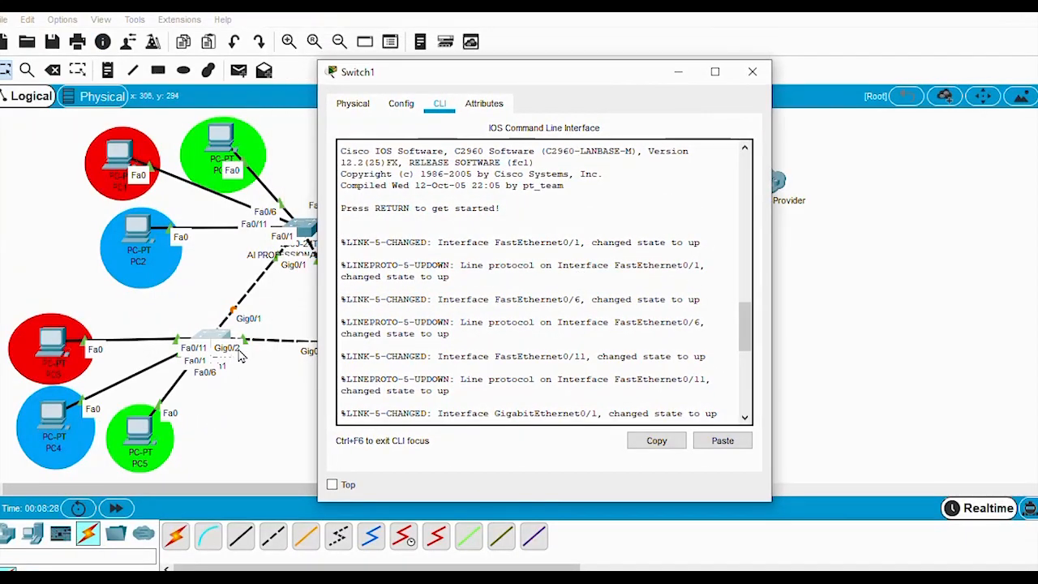
pyautogui.click(715, 71)
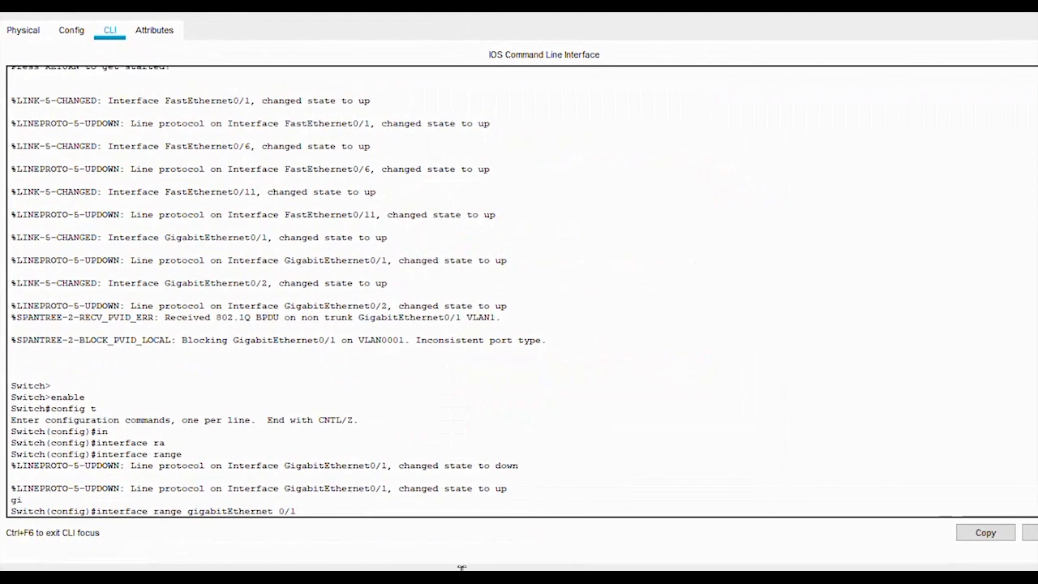
pyautogui.write('-')
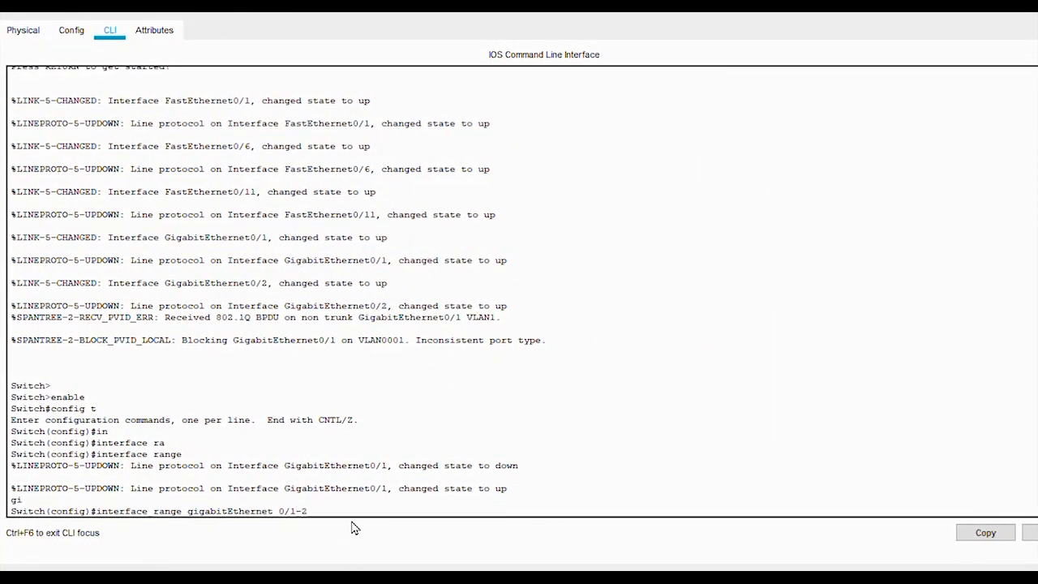
pyautogui.write('2')
pyautogui.press('Return')
# Step: Set Switch1's selected gigabitEthernet 0/1-2 range to switchport mode trunk
pyautogui.write('sw')
pyautogui.press('Tab')
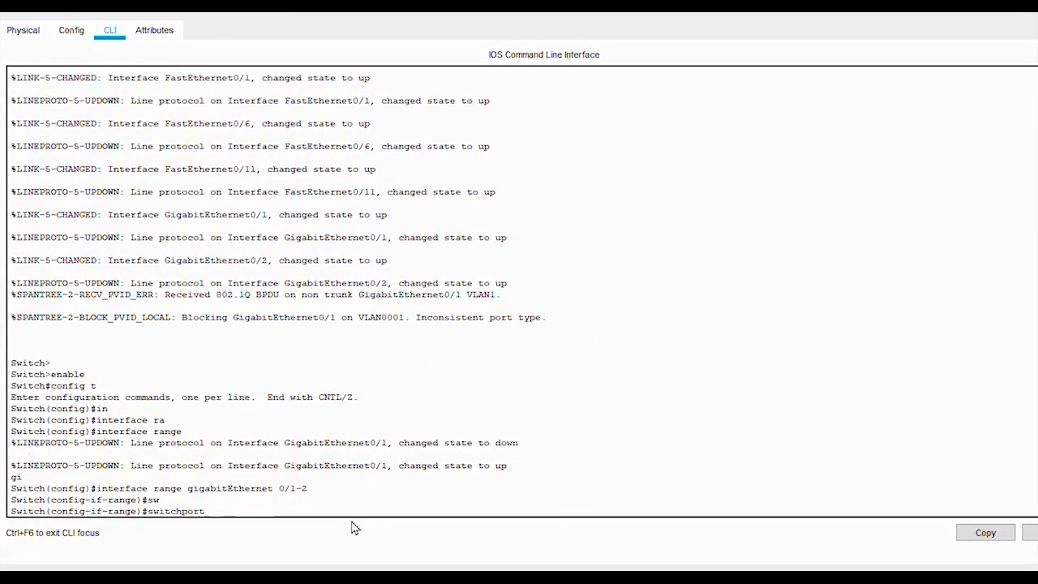
pyautogui.write('mo')
pyautogui.press('Tab')
pyautogui.write('t')
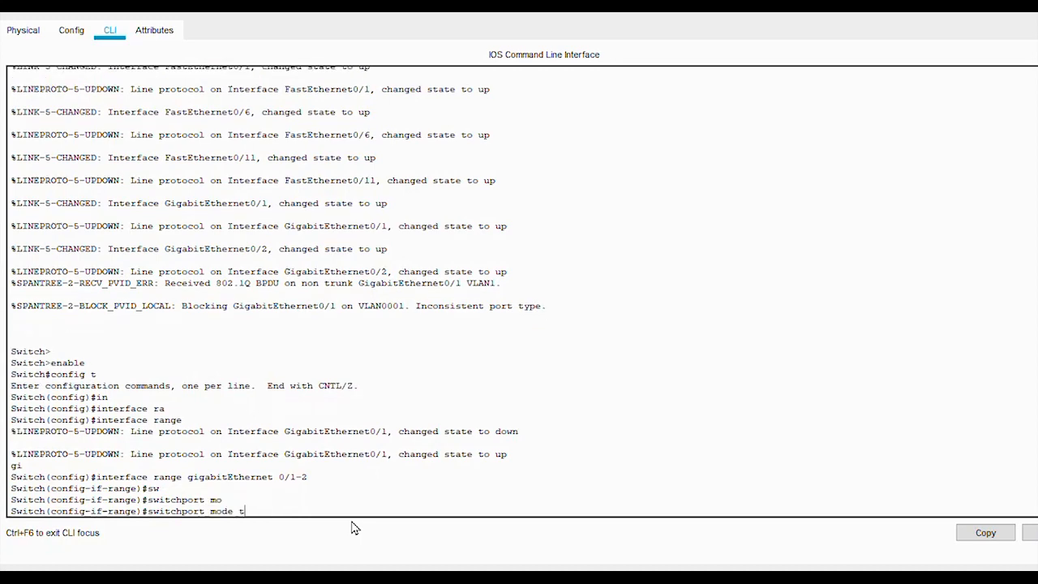
pyautogui.write('r')
pyautogui.press('Tab')
pyautogui.press('Return')
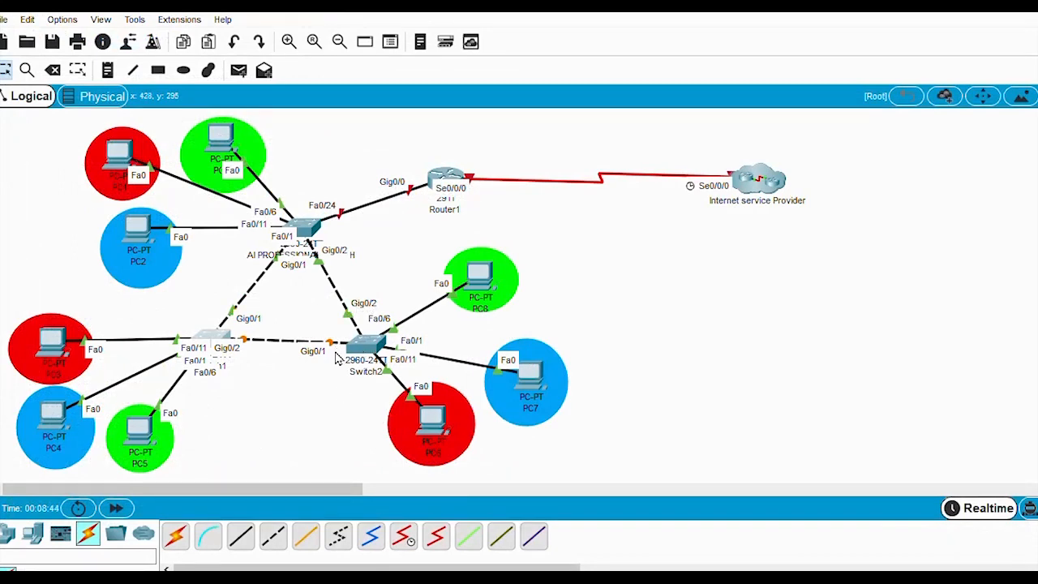
# Step: Open Switch2's command line and enter global configuration mode with enable and config t
pyautogui.click(369, 347)
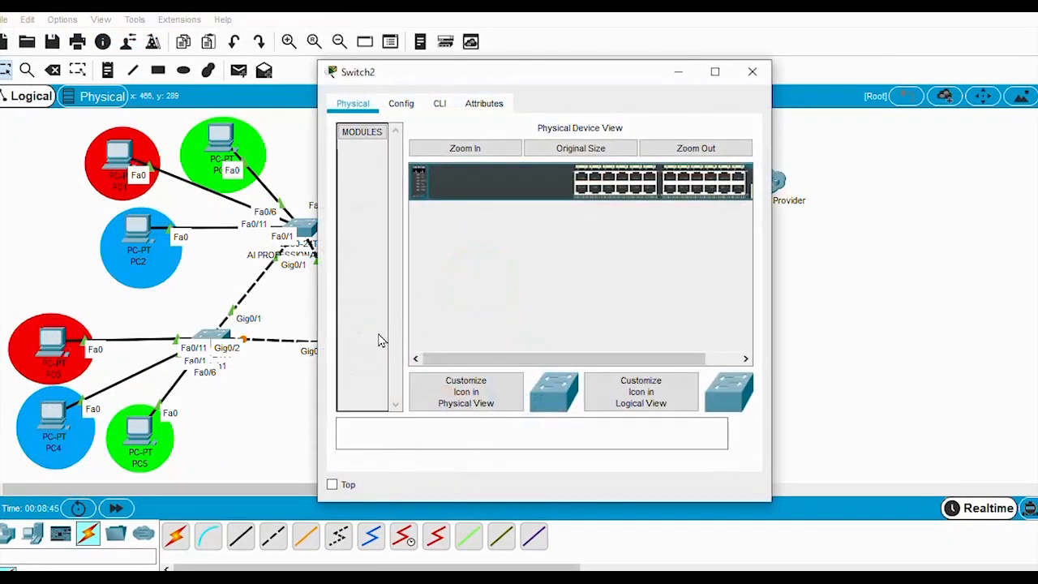
pyautogui.click(440, 103)
pyautogui.click(716, 72)
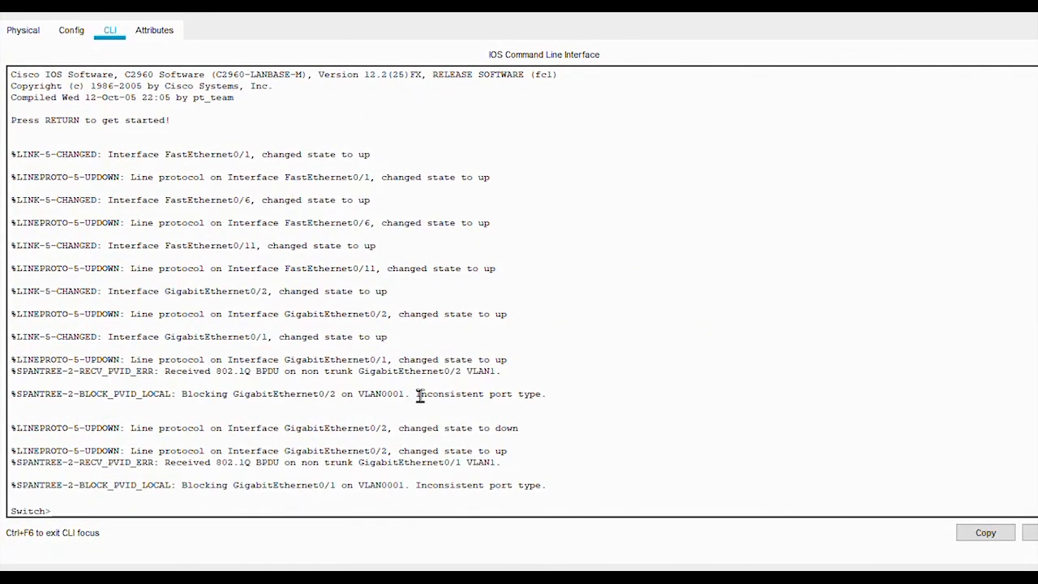
pyautogui.press('Return')
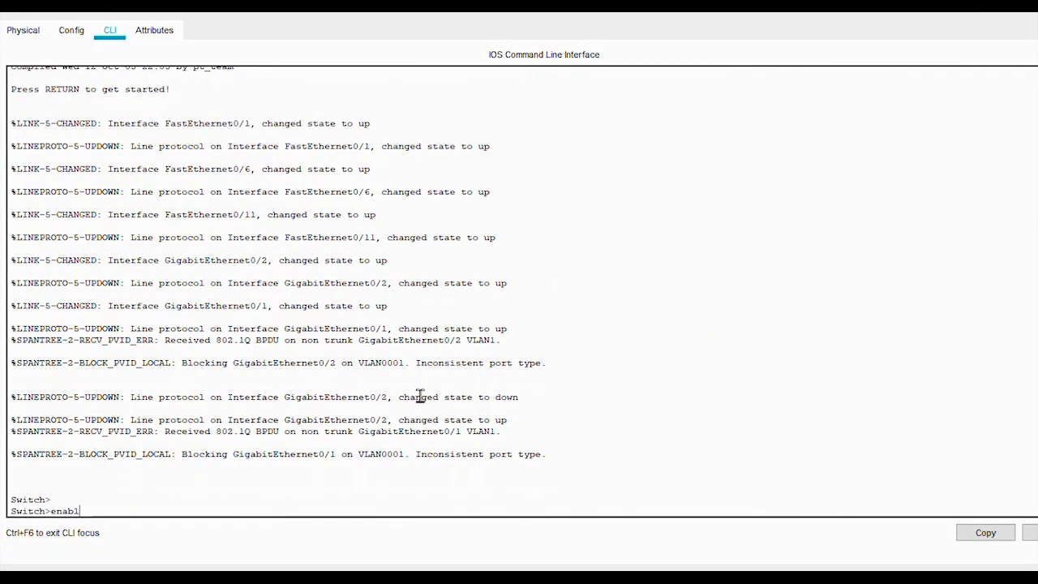
pyautogui.write('enable')
pyautogui.press('Return')
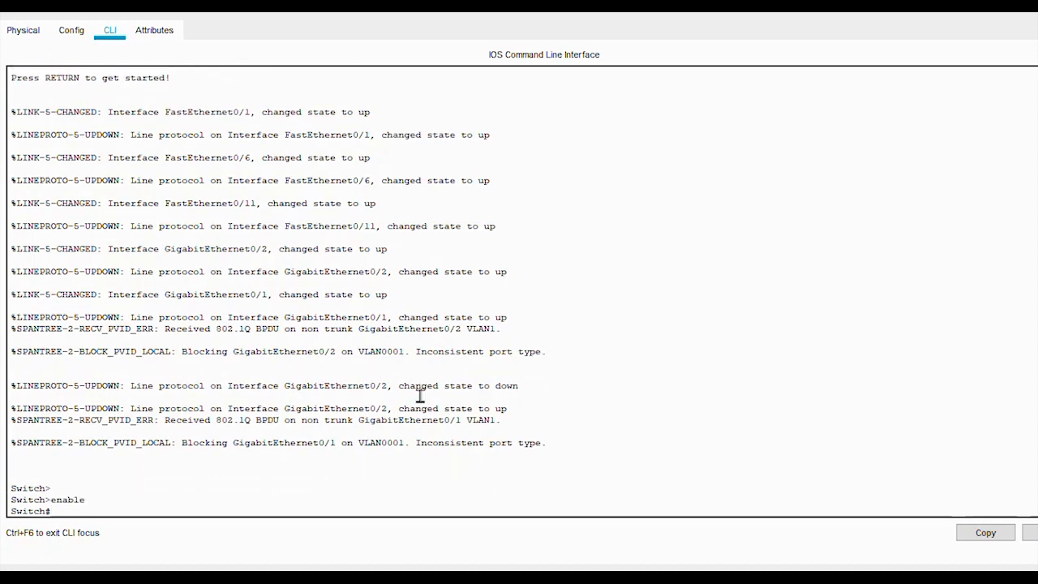
pyautogui.write('config t')
pyautogui.press('Return')
# Step: Begin an interface range command in Switch2's global configuration mode
pyautogui.write('in')
pyautogui.press('Tab')
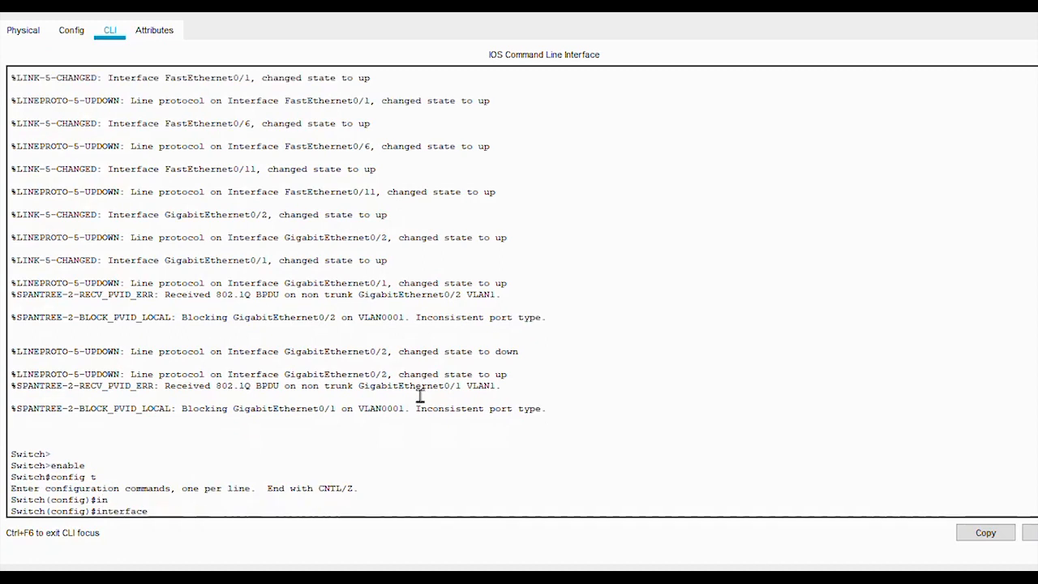
pyautogui.write('ra')
pyautogui.press('Tab')
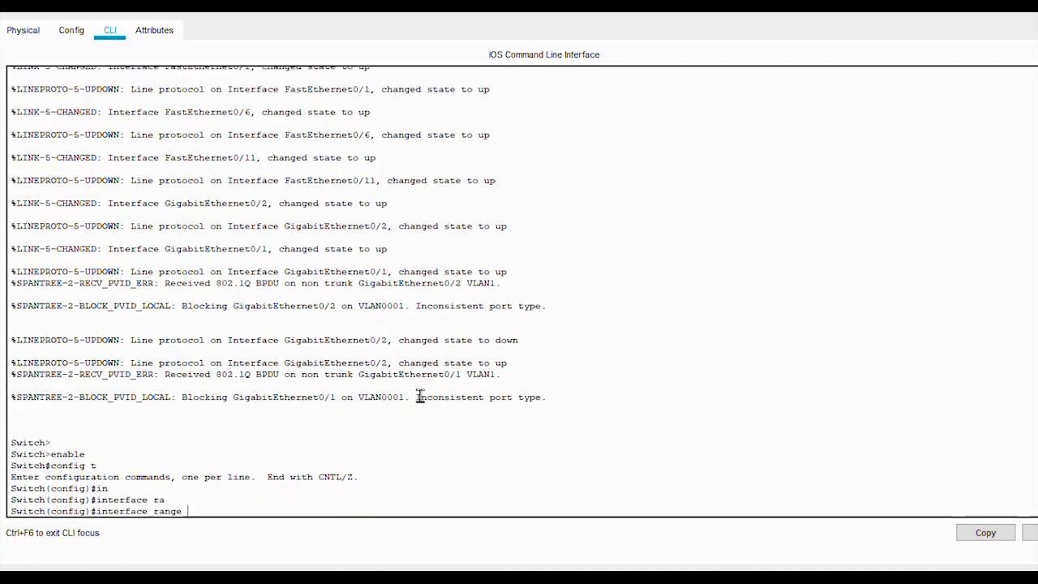
pyautogui.write('fa')
pyautogui.press('Tab')
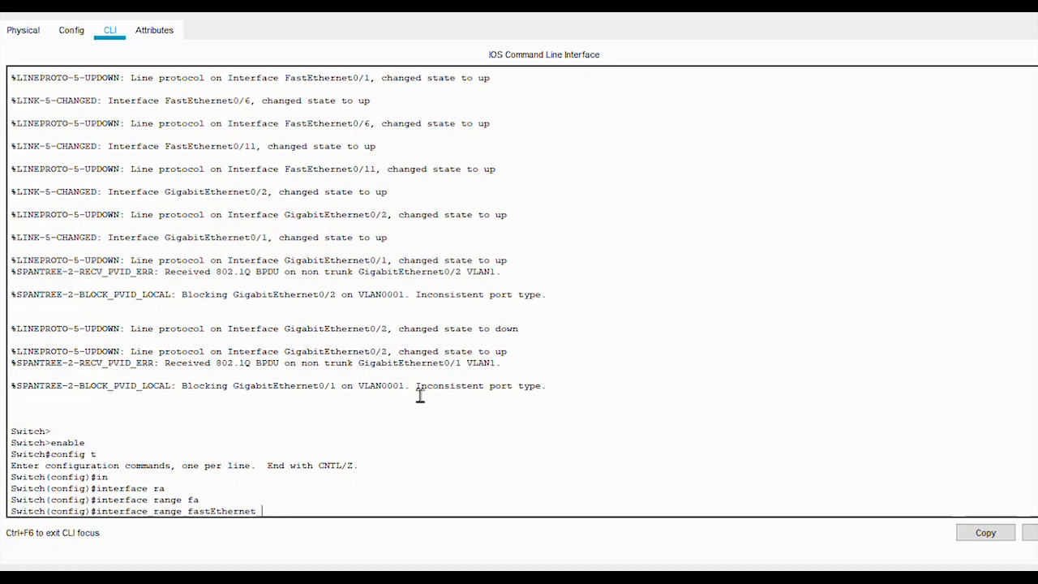
pyautogui.press('BackSpace')
pyautogui.press('BackSpace')
pyautogui.press('BackSpace')
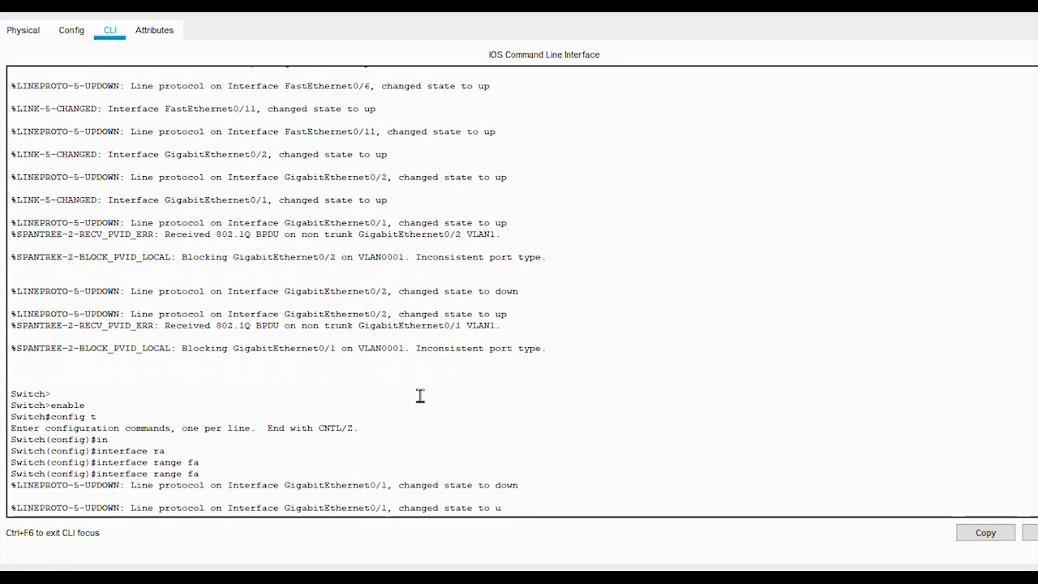
pyautogui.press('Tab')
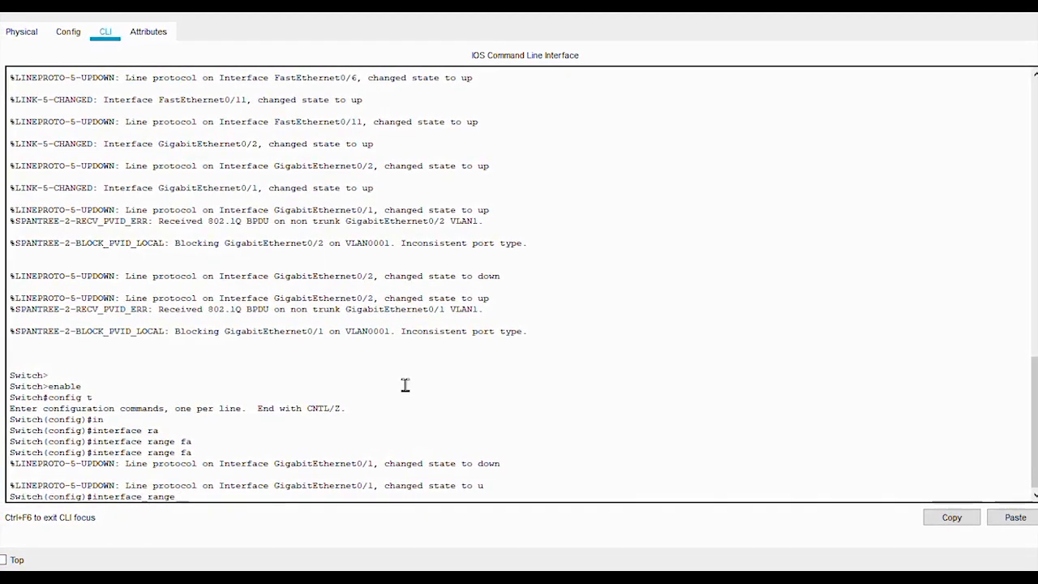
# Step: Complete the interface range command with gigabitEthernet 0/1-2 on Switch2
pyautogui.write('gig')
pyautogui.press('Tab')
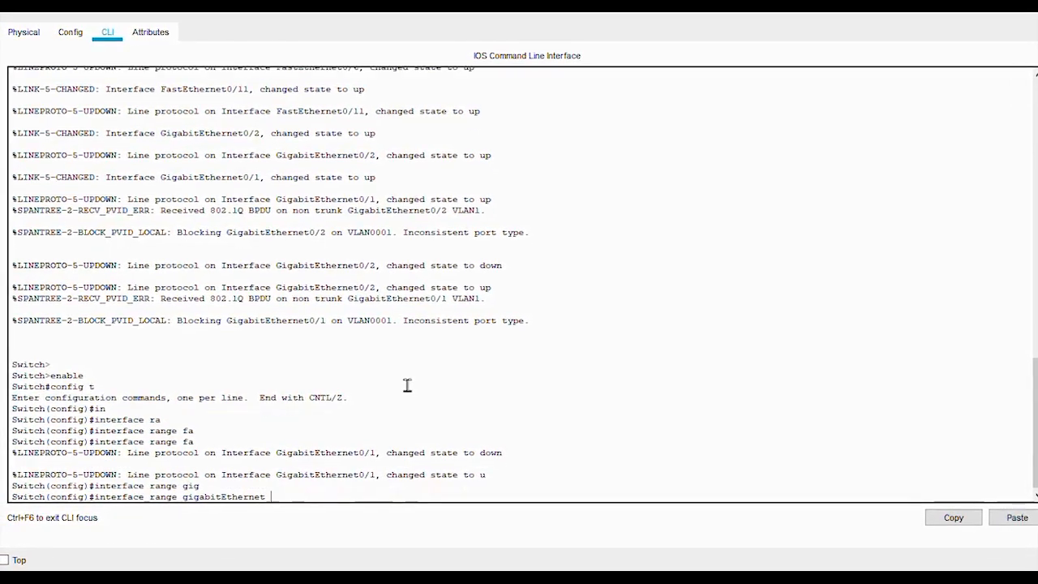
pyautogui.write('0/1')
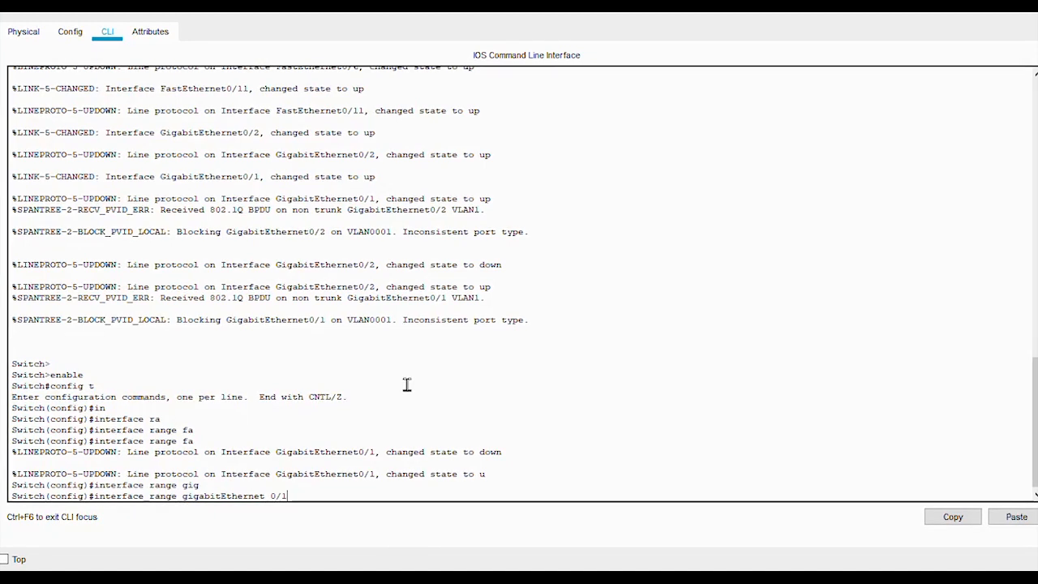
pyautogui.write('-2')
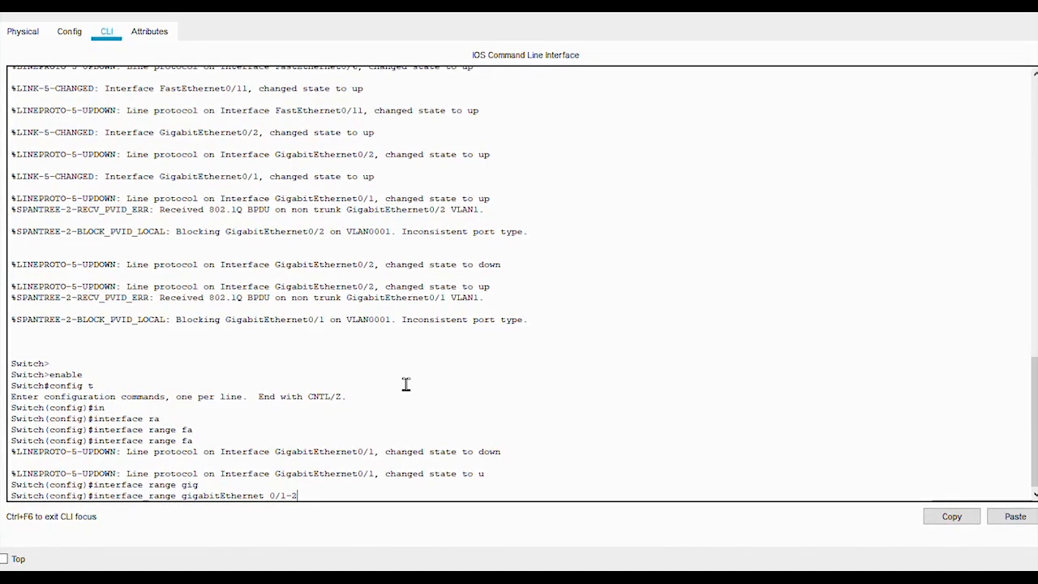
pyautogui.press('Return')
# Step: Set Switch2's selected gigabitEthernet 0/1-2 range to switchport mode trunk
pyautogui.write('sw')
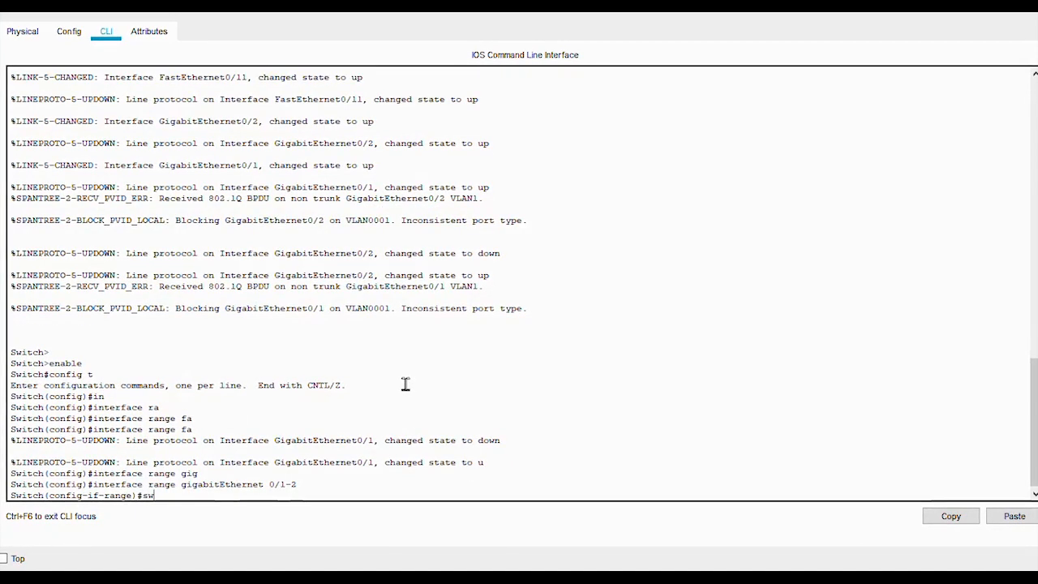
pyautogui.press('Tab')
pyautogui.write('mo')
pyautogui.press('Tab')
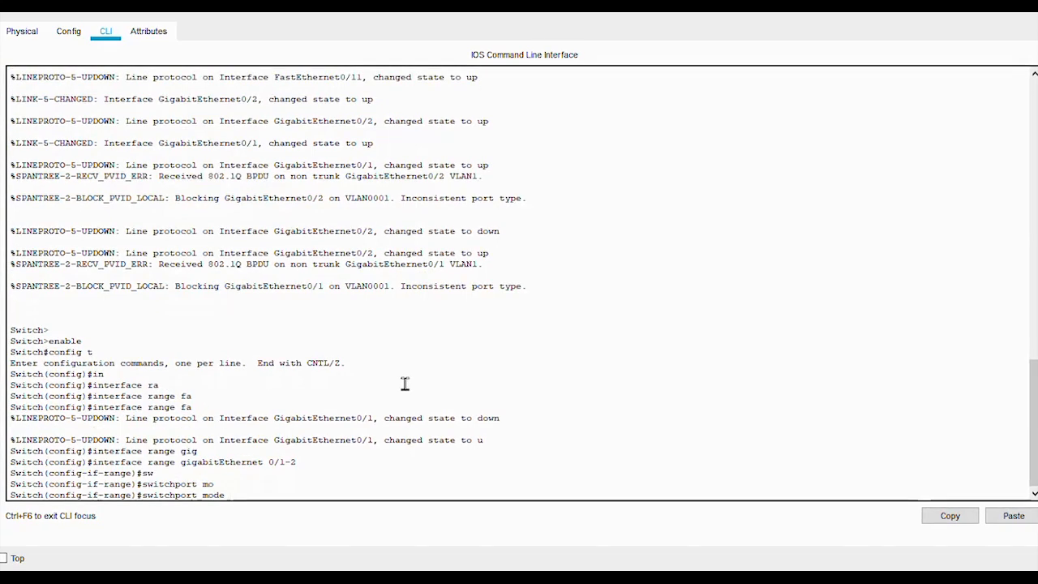
pyautogui.write('tr')
pyautogui.press('Tab')
pyautogui.press('Return')
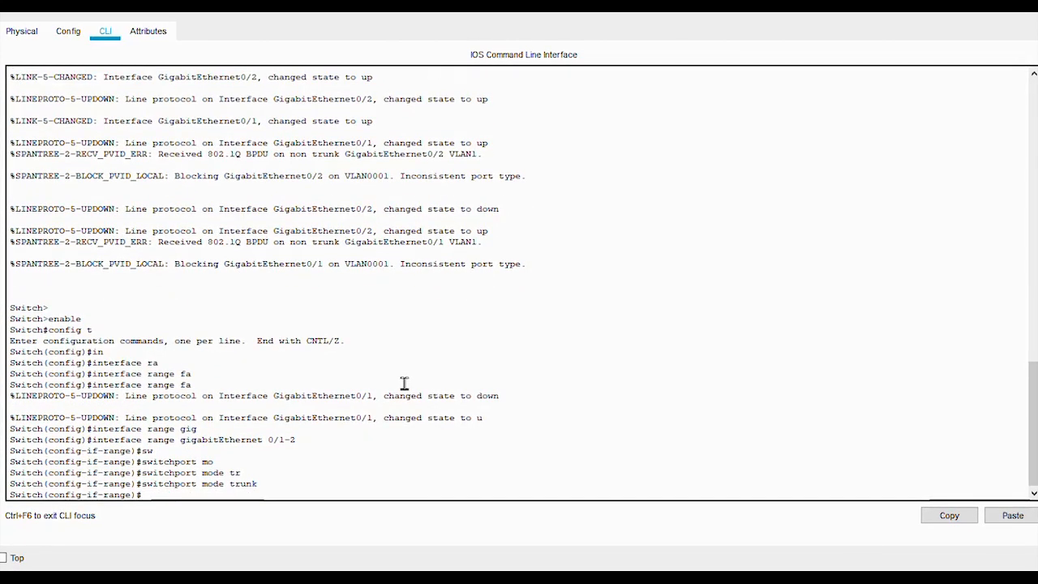
pyautogui.press('Return')
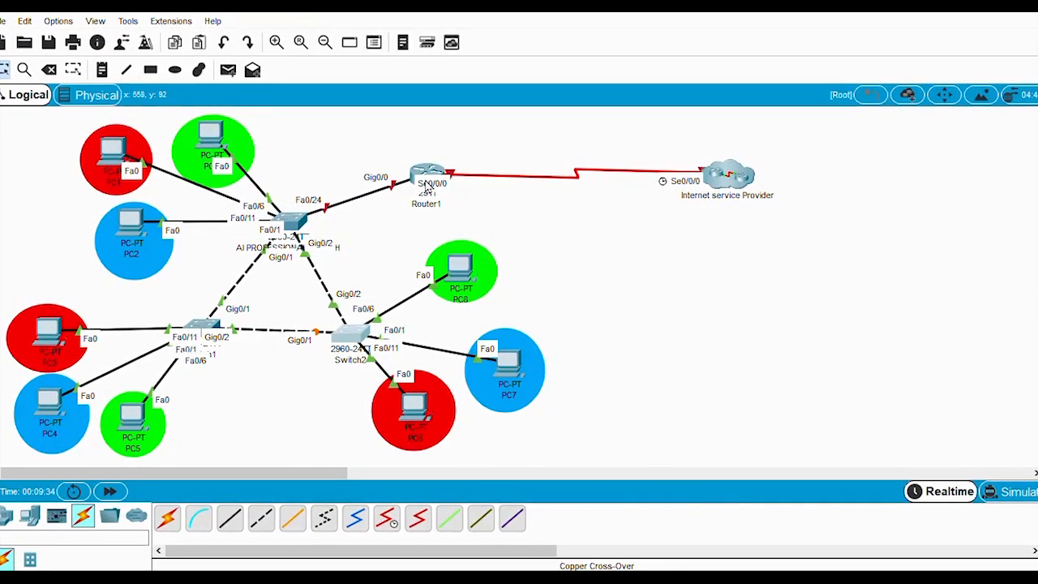
# Step: Nudge Router1 slightly upward in the topology and open its command line at the Router> prompt
pyautogui.moveTo(425, 170); pyautogui.dragTo(425, 165)
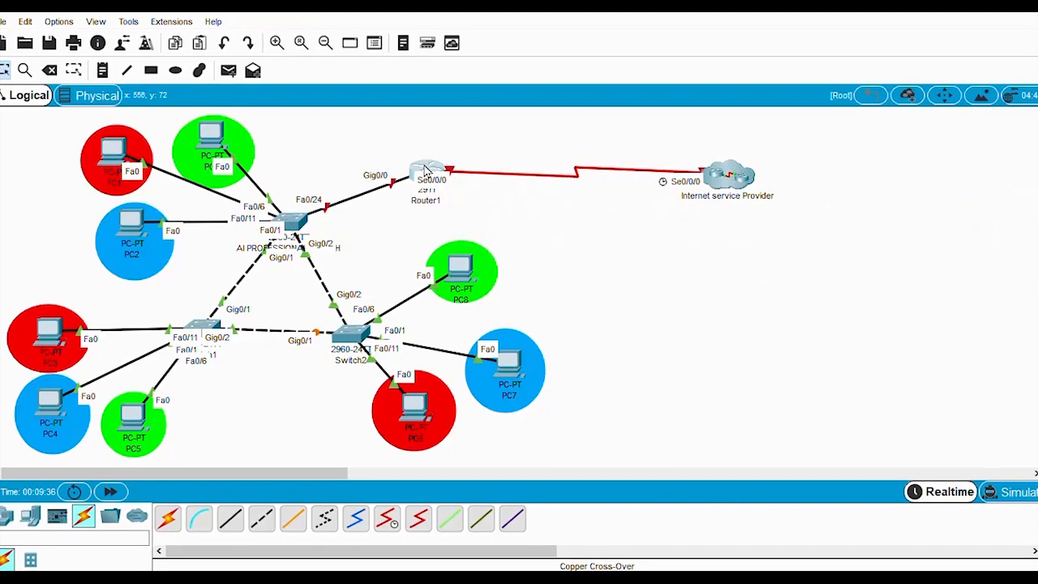
pyautogui.click(425, 169)
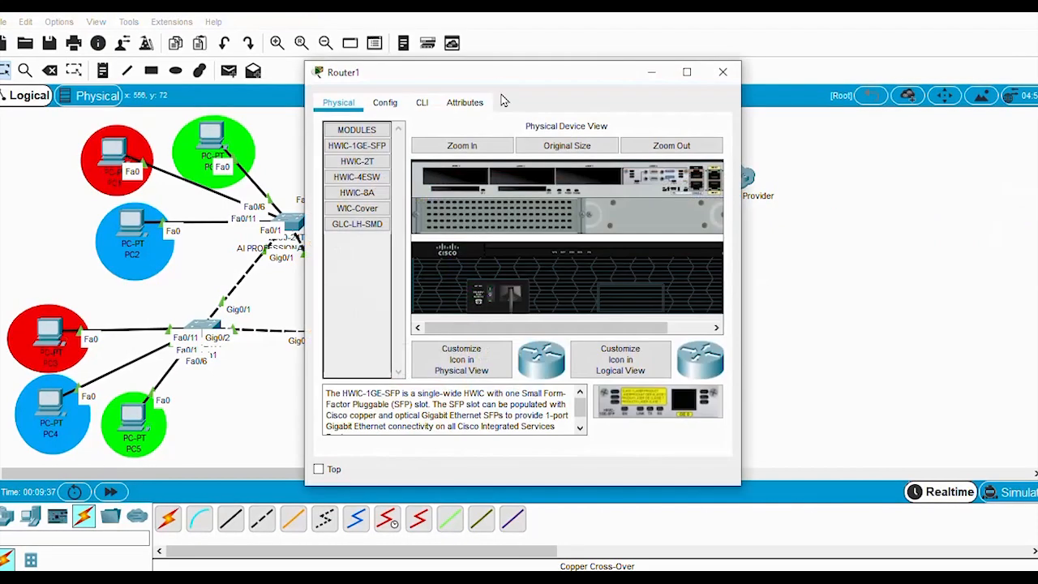
pyautogui.click(423, 103)
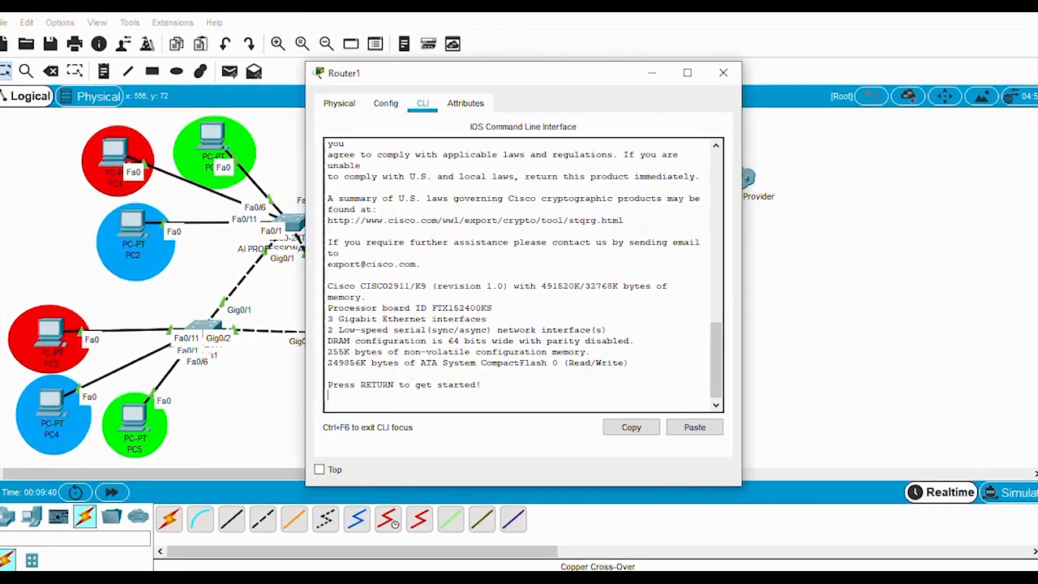
pyautogui.click(687, 72)
pyautogui.press('Return')
pyautogui.press('Return')
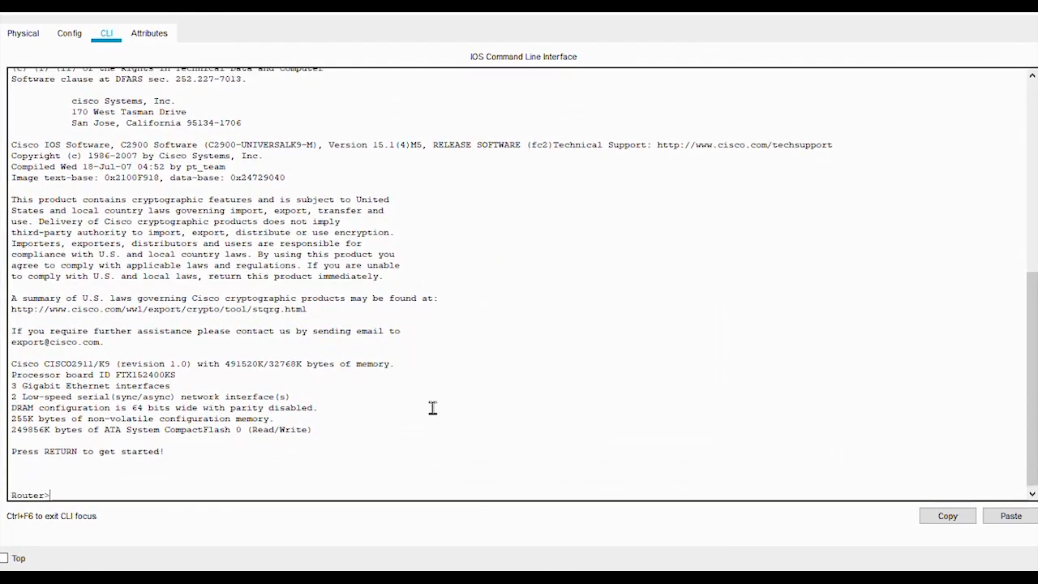
# Step: Enter global configuration mode on Router1 with enable and config t
pyautogui.write('enab')
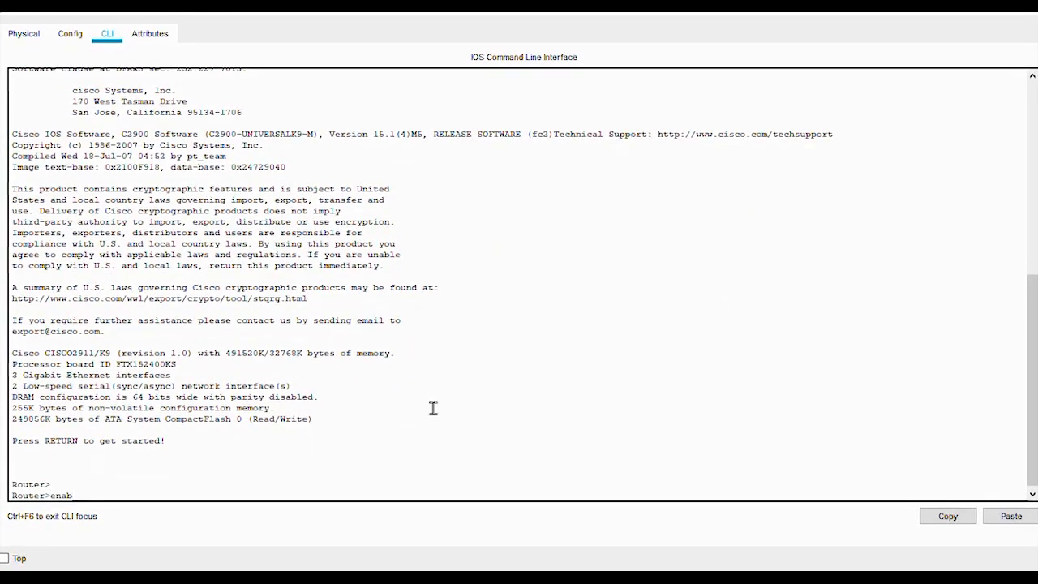
pyautogui.write('le')
pyautogui.press('Return')
pyautogui.write('co')
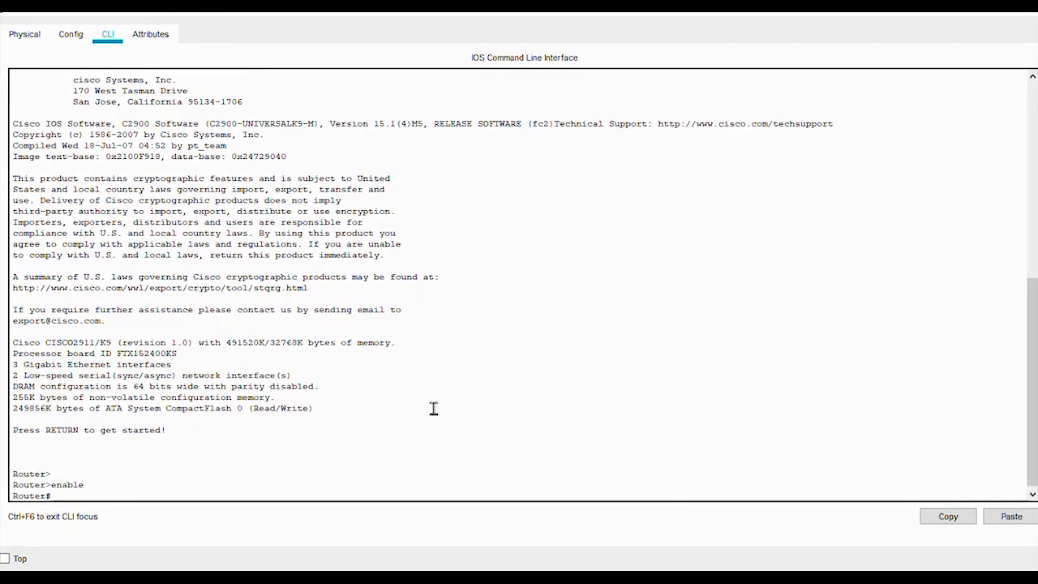
pyautogui.write('nfi')
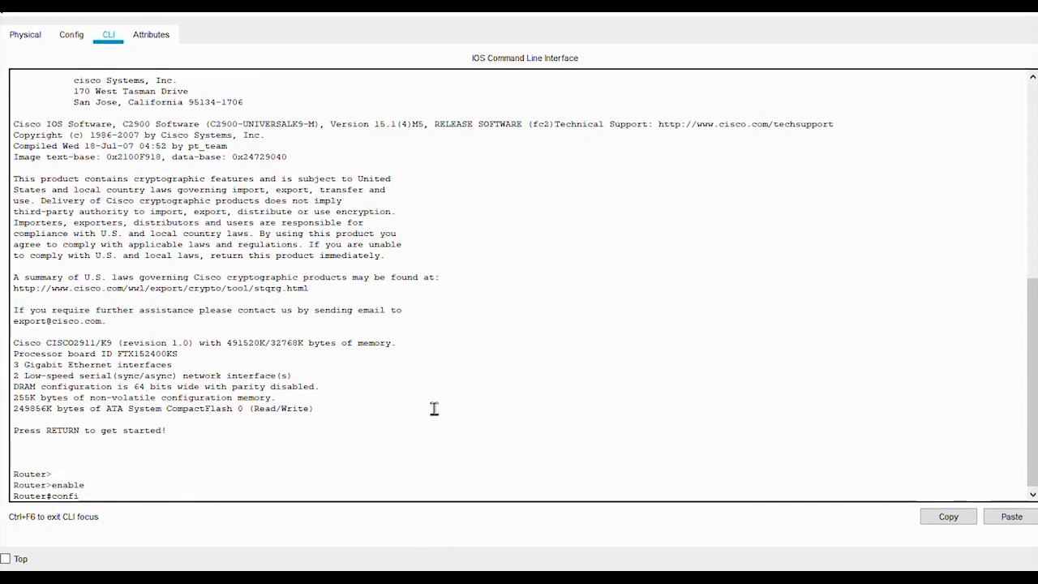
pyautogui.write('g t')
pyautogui.press('Return')
# Step: Enter interface gigabitEthernet 0/0 on Router1 and enable it with no shutdown
pyautogui.write('in')
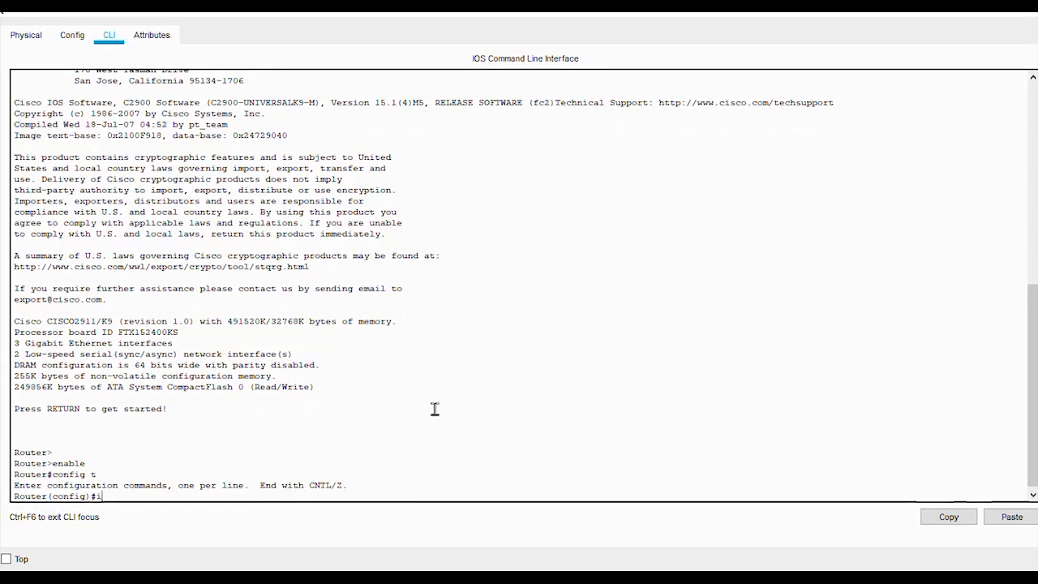
pyautogui.press('Tab')
pyautogui.write('gi')
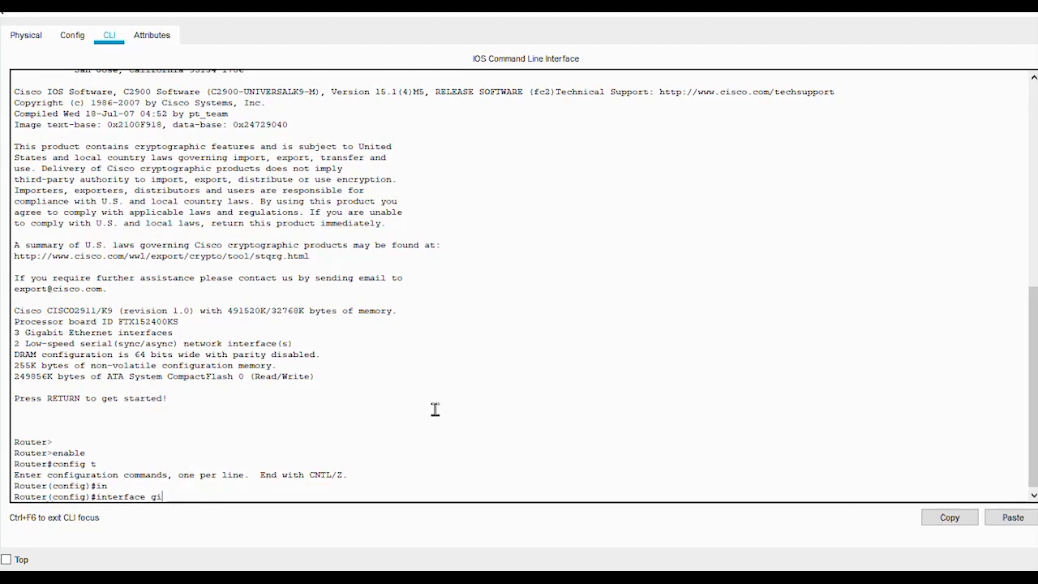
pyautogui.press('Tab')
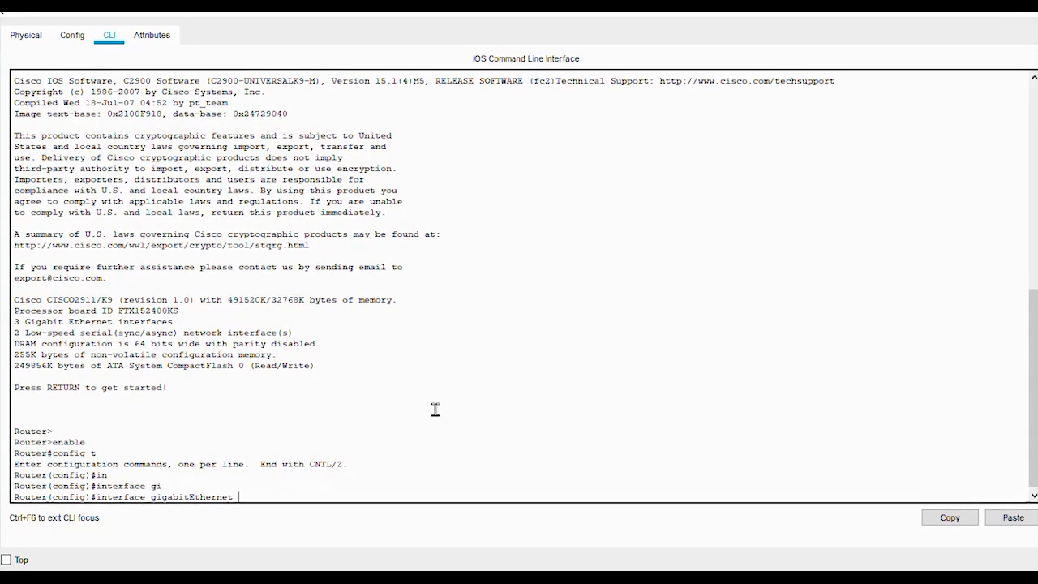
pyautogui.write('0/0')
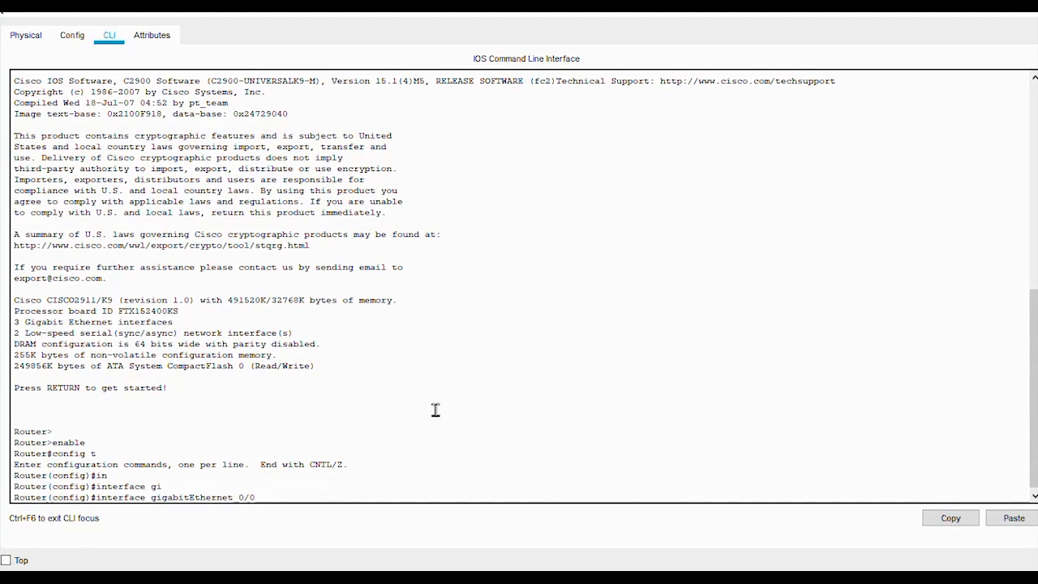
pyautogui.press('Return')
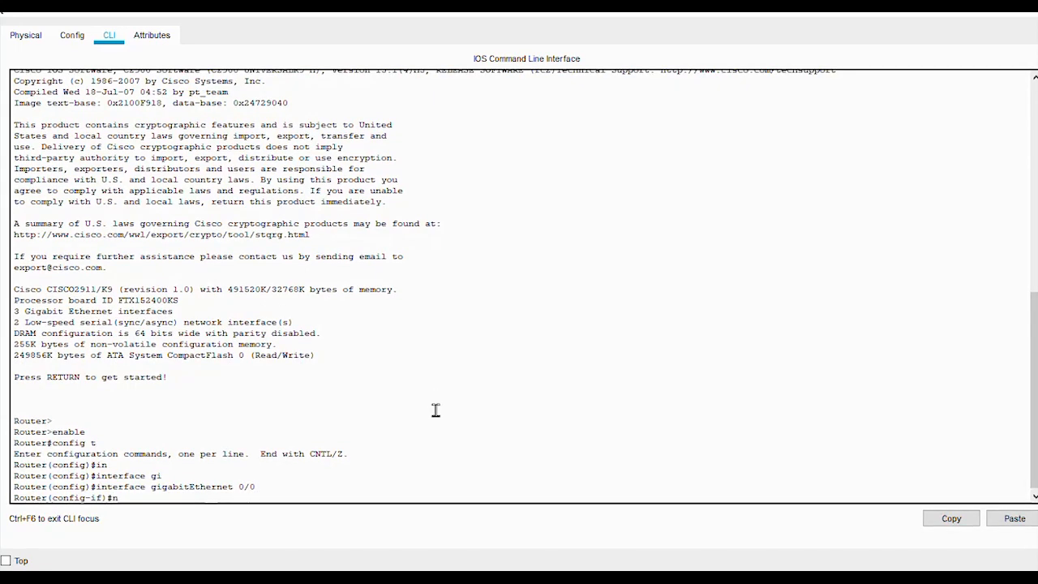
pyautogui.write('no')
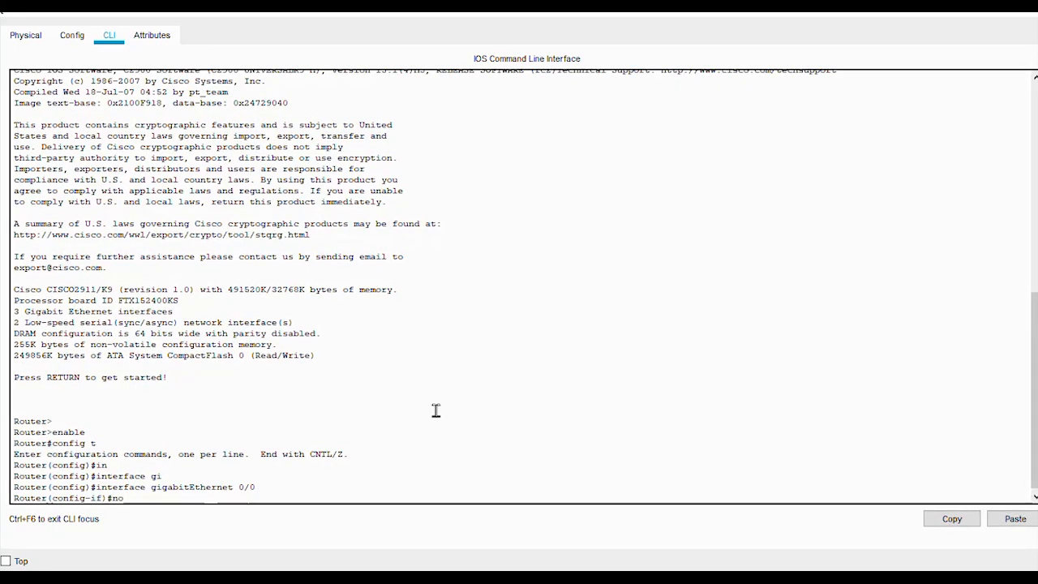
pyautogui.write(' sh')
pyautogui.press('Tab')
pyautogui.press('Return')
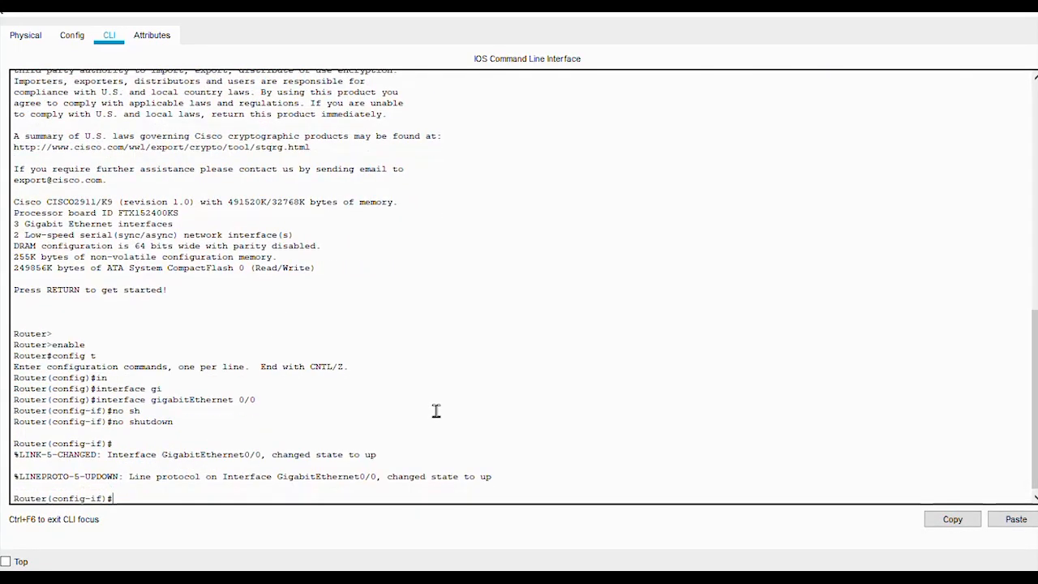
# Step: Uncover the topology to check Router1's links and port labels, and return to its full-size command line
pyautogui.click(1004, 14)
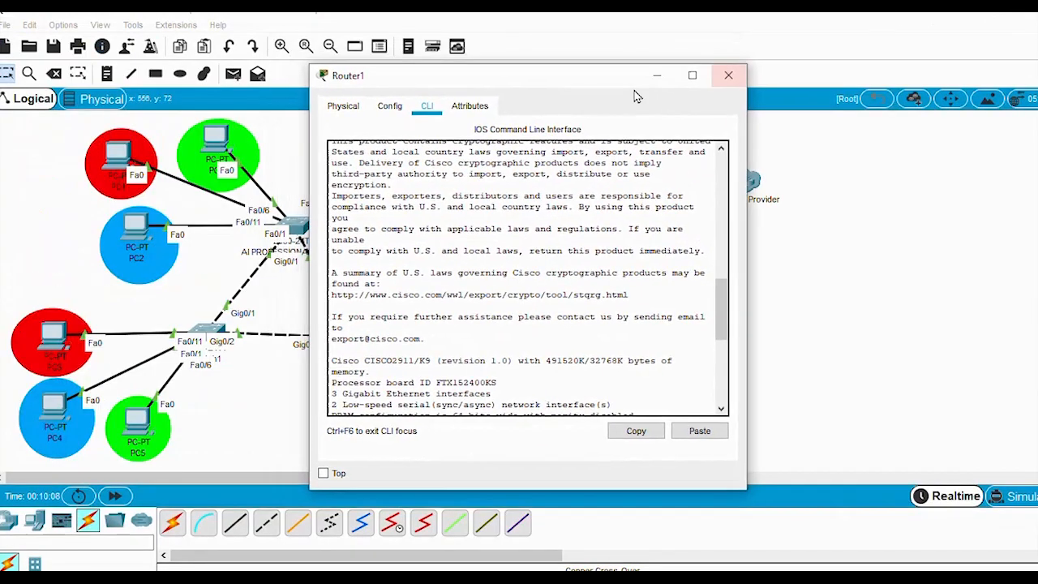
pyautogui.moveTo(598, 78); pyautogui.dragTo(856, 193)
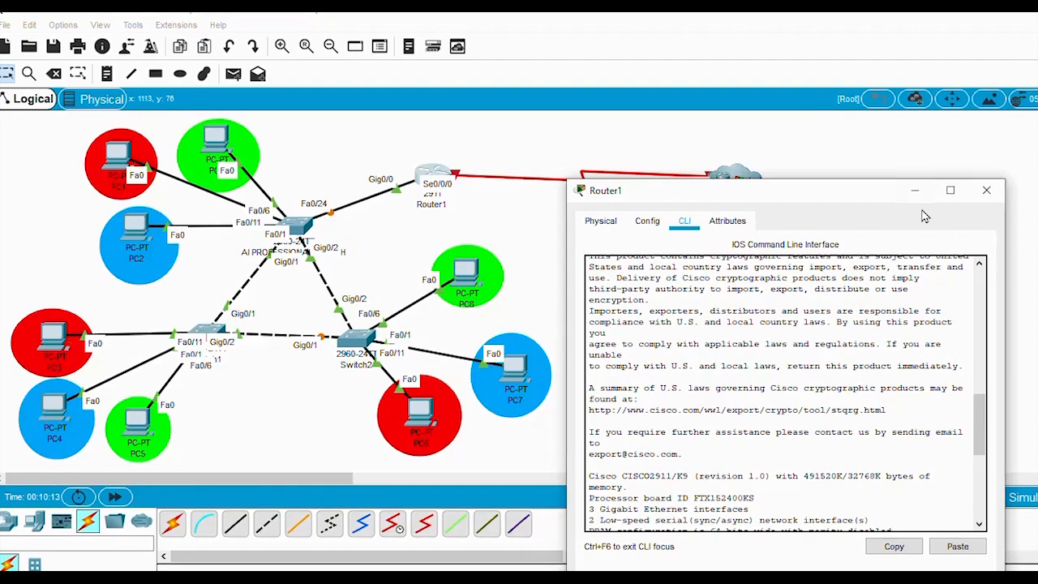
pyautogui.click(949, 191)
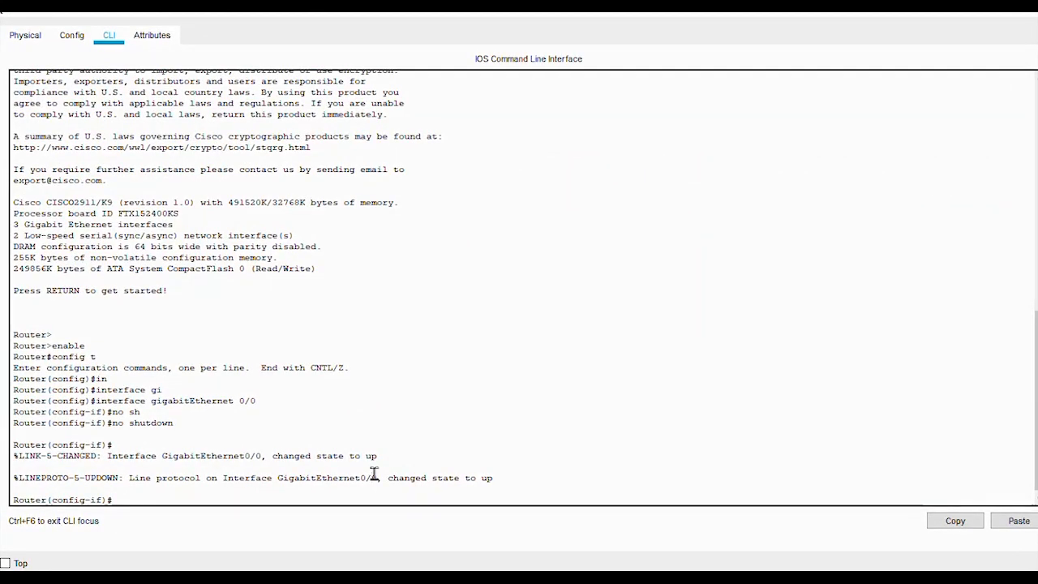
# Step: Exit the gigabitEthernet 0/0 configuration, enter interface serial 0/0/0 on Router1 and enable it with no shutdown
pyautogui.write('exit')
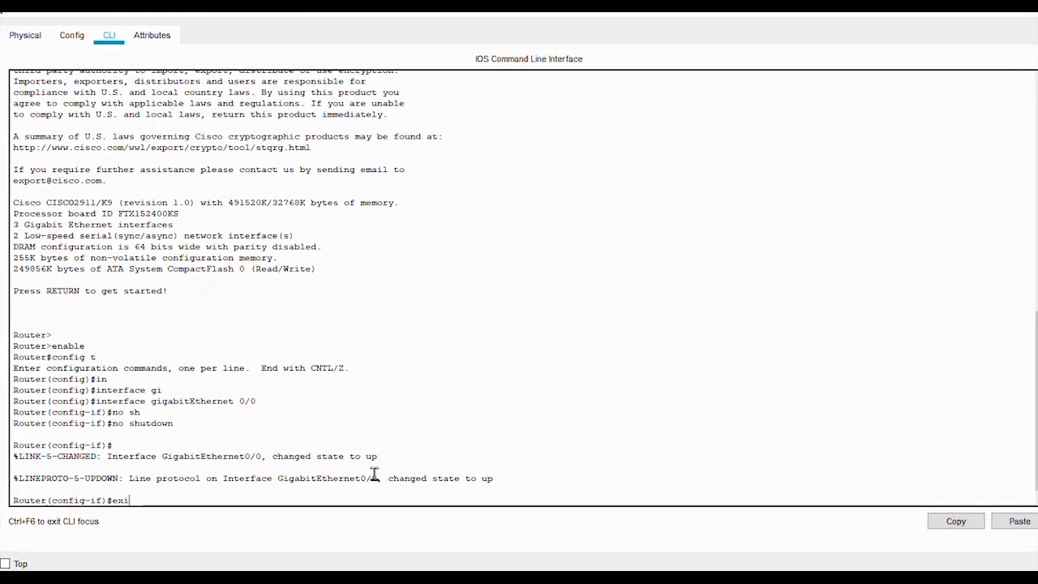
pyautogui.press('Return')
pyautogui.write('in')
pyautogui.press('Tab')
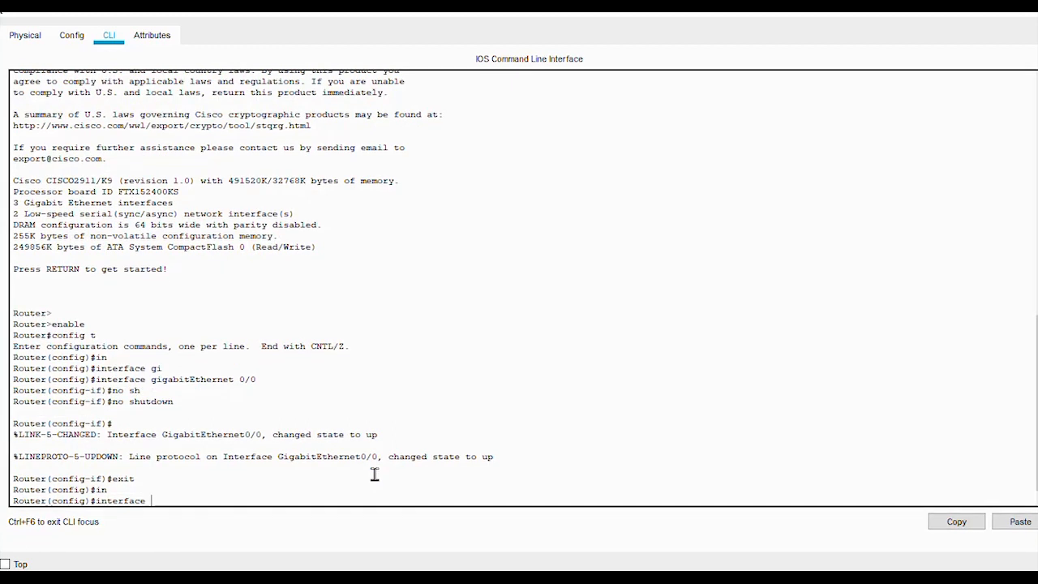
pyautogui.write('se')
pyautogui.press('Tab')
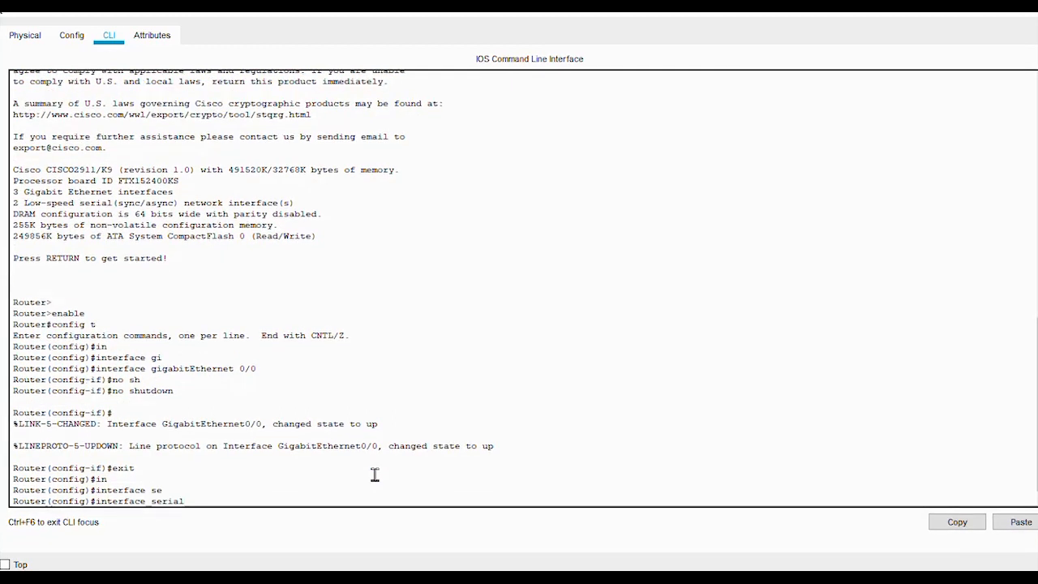
pyautogui.write('0/0/')
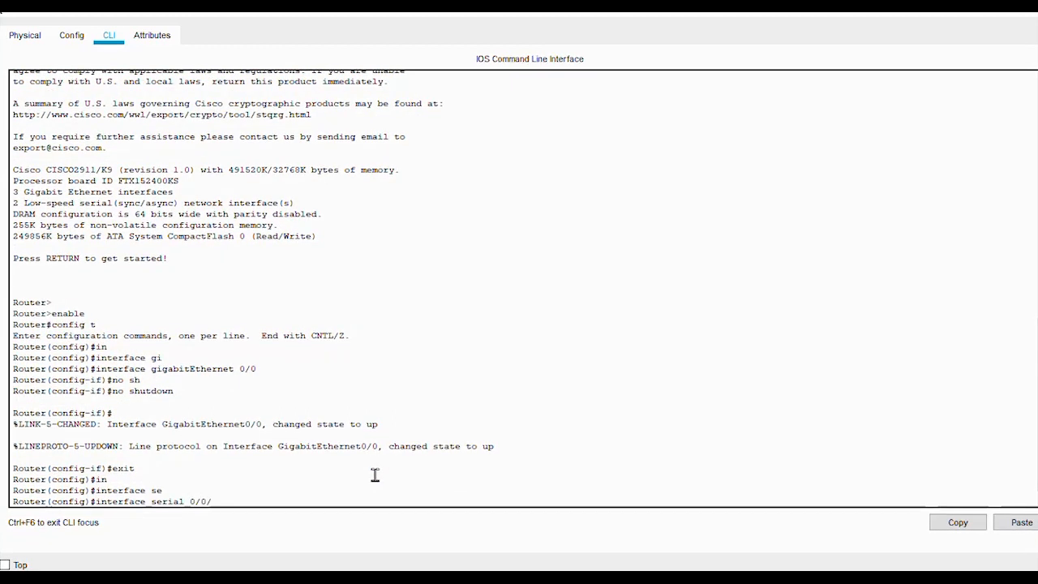
pyautogui.write('0')
pyautogui.press('Return')
pyautogui.write('no')
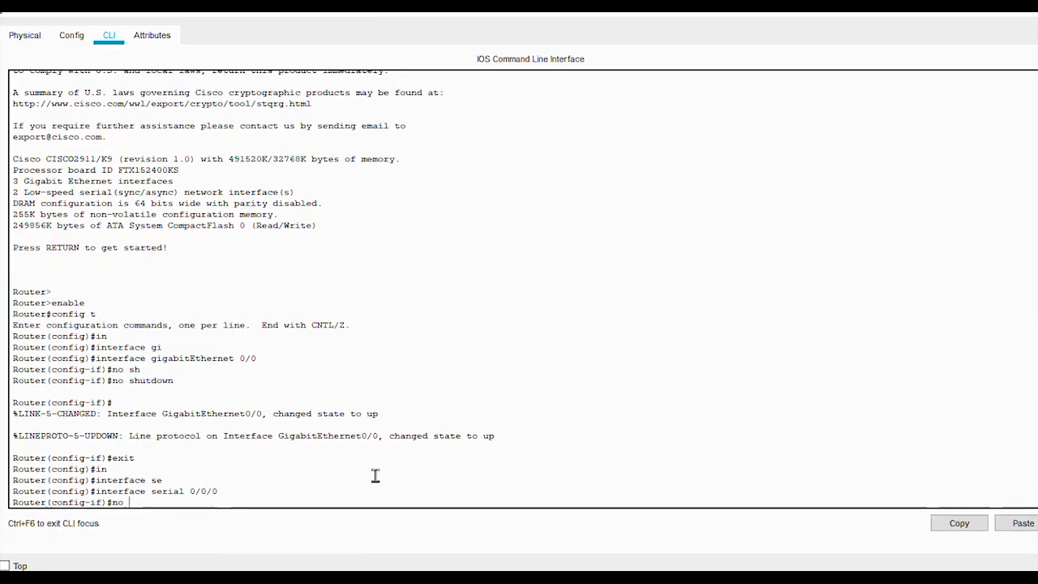
pyautogui.write(' sh')
pyautogui.press('Tab')
pyautogui.press('Return')
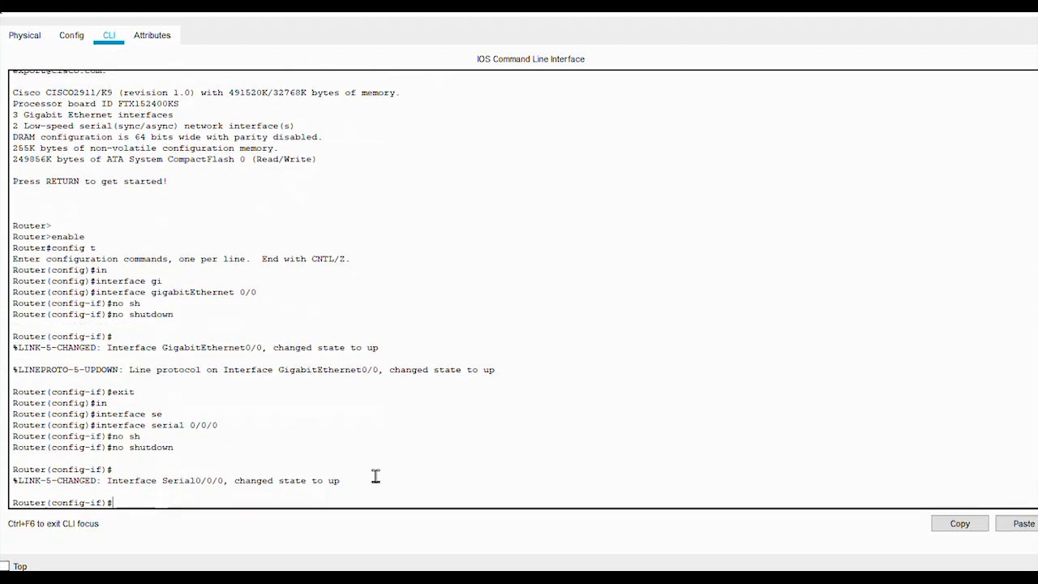
# Step: Inspect the serial link inside the Internet service Provider cluster and return to the root topology
pyautogui.click(1034, 13)
pyautogui.click(739, 180)
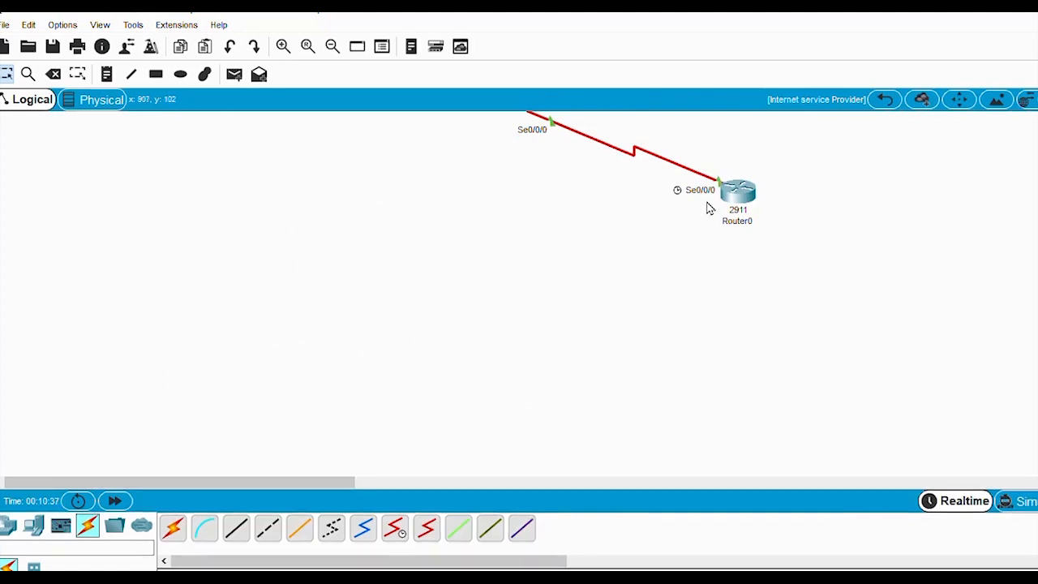
pyautogui.click(882, 99)
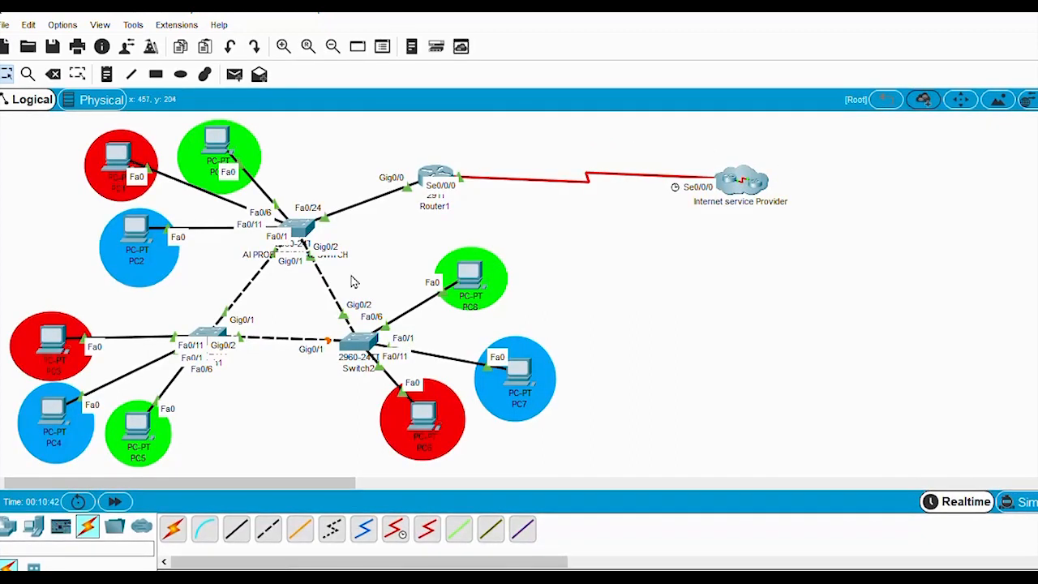
# Step: Nudge Switch2 and AI PROFESSIONAL SWITCH slightly, and open the AI PROFESSIONAL SWITCH command line at full size
pyautogui.moveTo(364, 353); pyautogui.dragTo(366, 349)
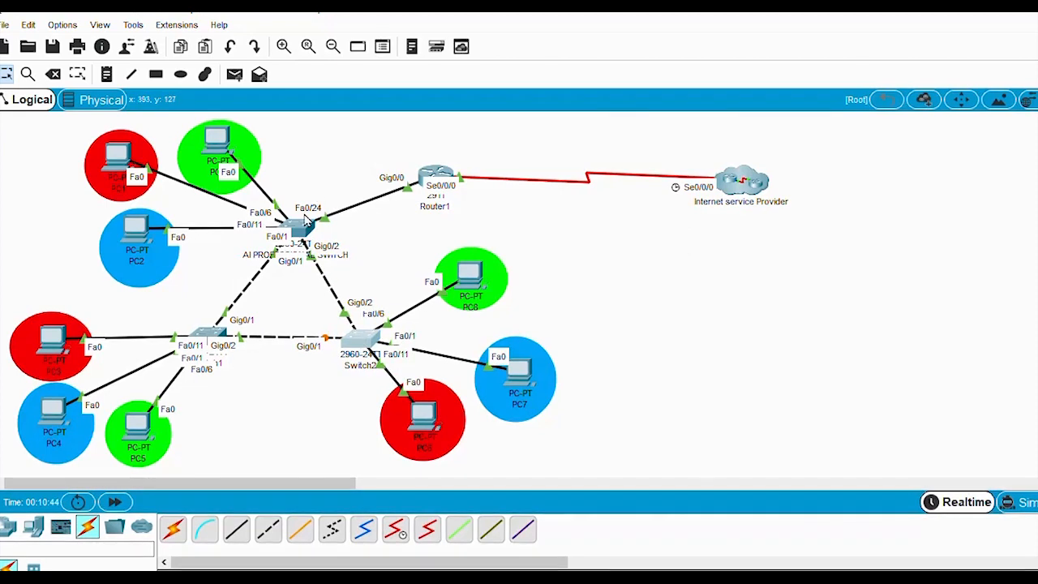
pyautogui.moveTo(298, 229)
pyautogui.mouseDown()
pyautogui.moveTo(304, 217)
pyautogui.moveTo(294, 229)
pyautogui.mouseUp()
pyautogui.click(294, 229)
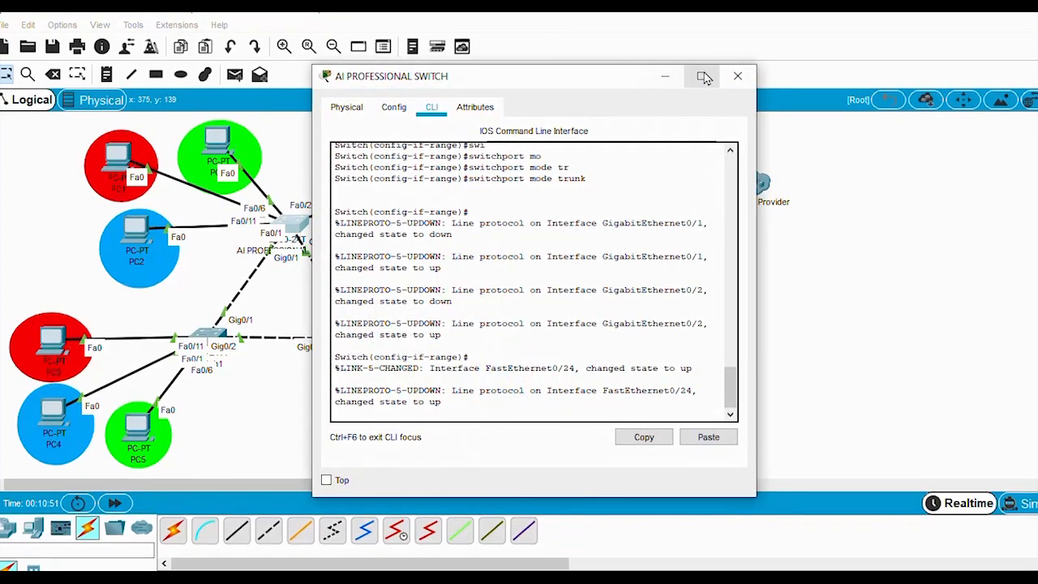
pyautogui.click(702, 74)
# Step: Exit interface range mode on AI PROFESSIONAL SWITCH to get back to global configuration mode
pyautogui.press('Return')
pyautogui.press('Return')
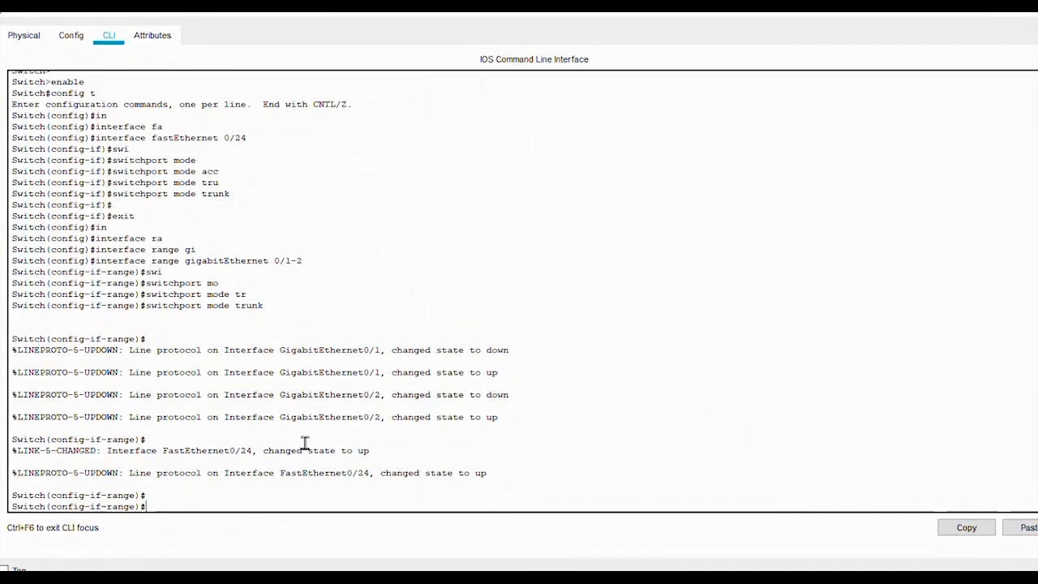
pyautogui.write('exit')
pyautogui.press('Return')
pyautogui.press('Return')
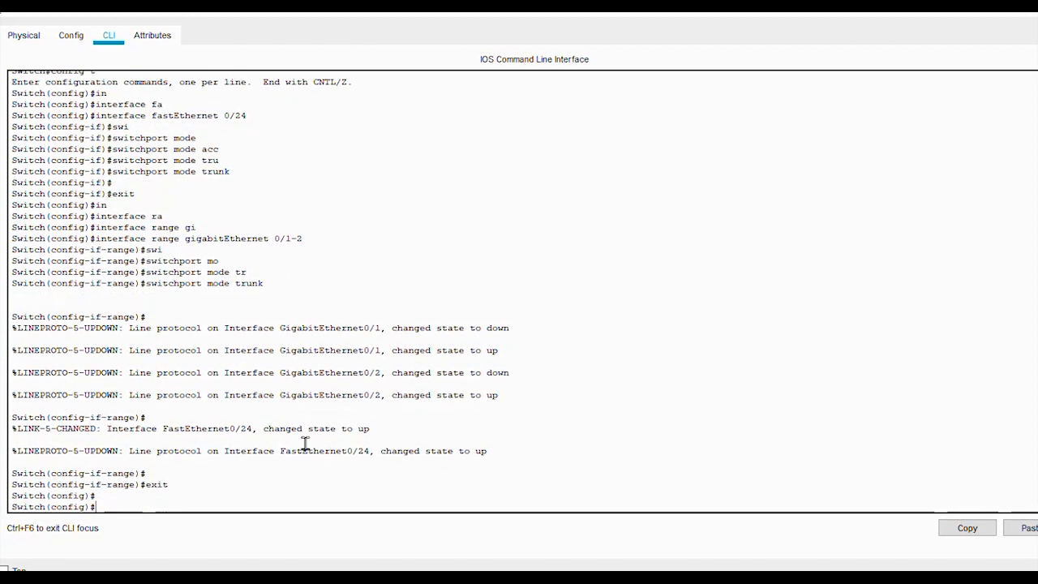
# Step: Display the full VLAN table of AI PROFESSIONAL SWITCH with do show vlan
pyautogui.write('do')
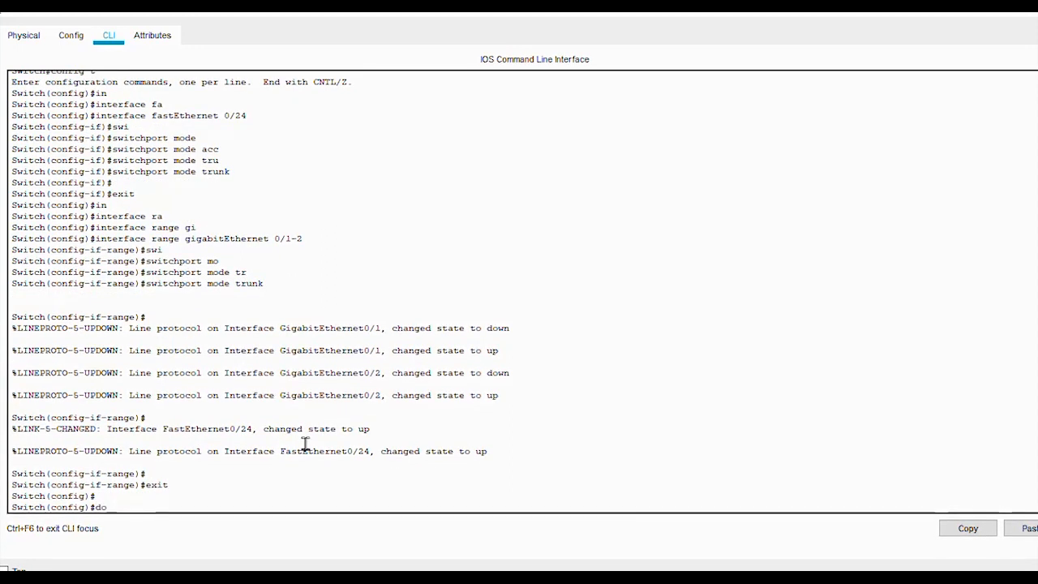
pyautogui.write(' show')
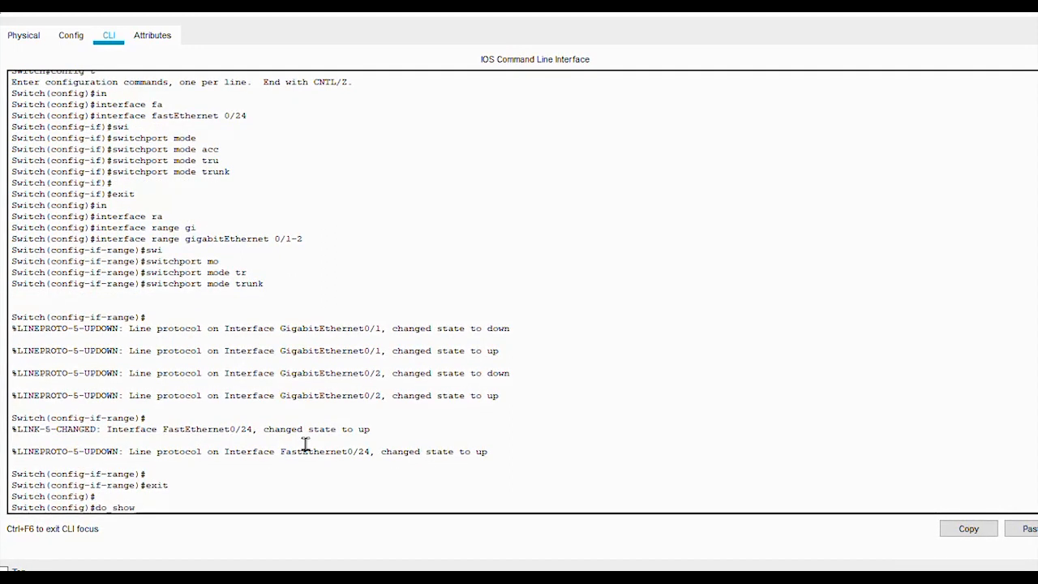
pyautogui.write(' vlan')
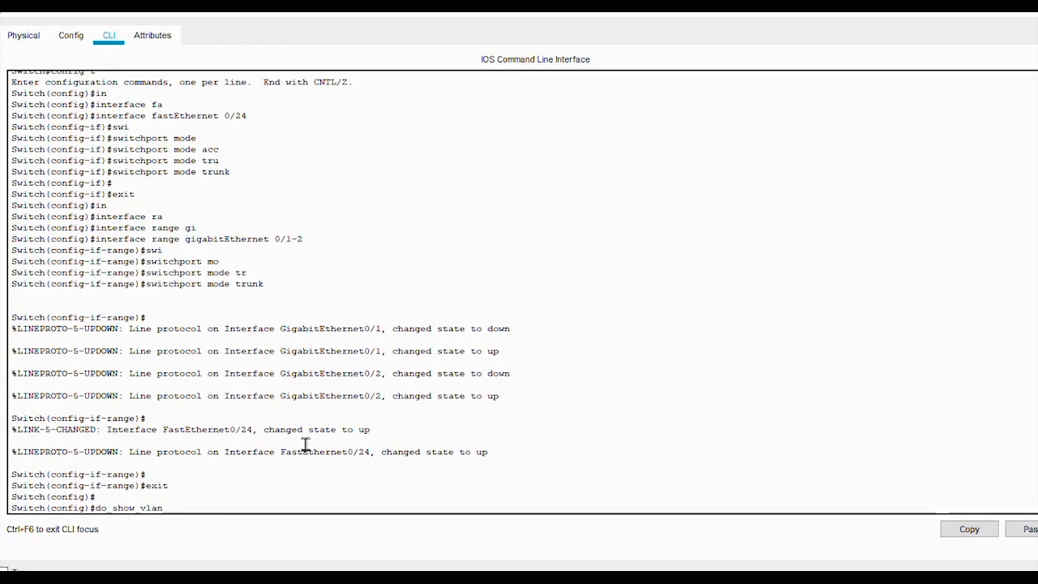
pyautogui.press('Return')
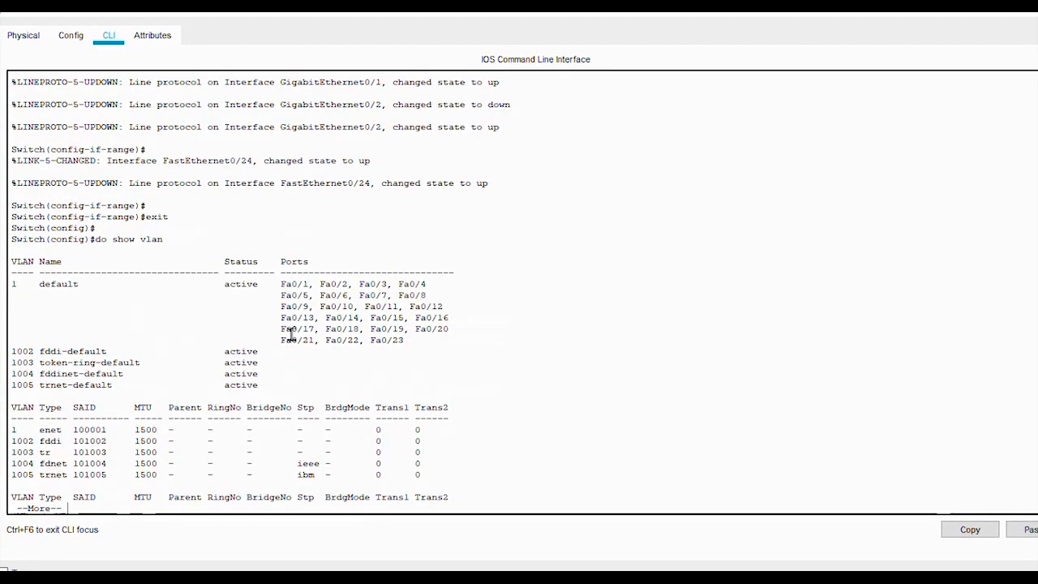
pyautogui.press('space')
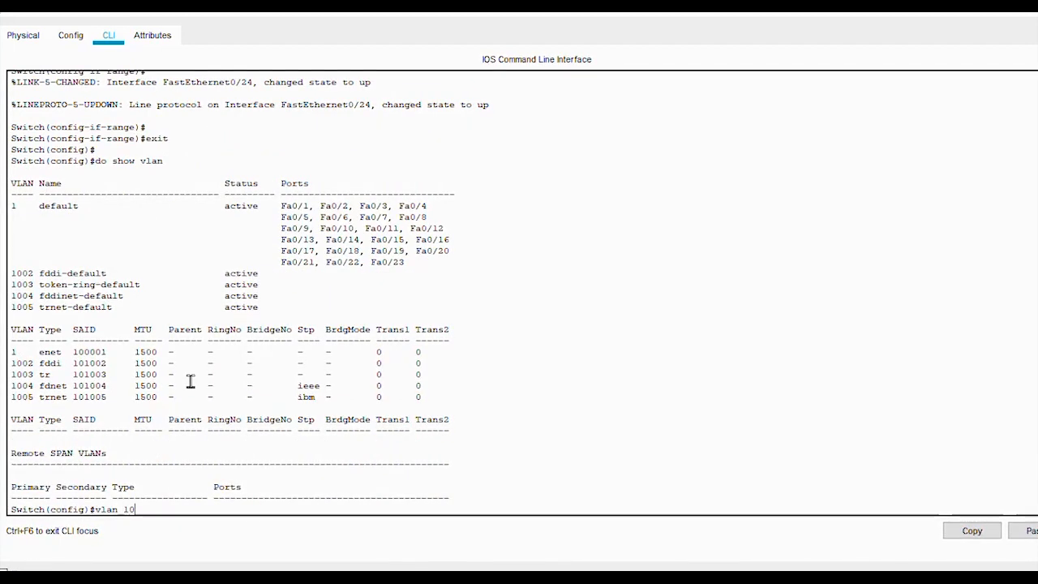
# Step: Create VLAN 10 on AI PROFESSIONAL SWITCH and name it blue
pyautogui.write('vlan 10')
pyautogui.press('Return')
pyautogui.write('name')
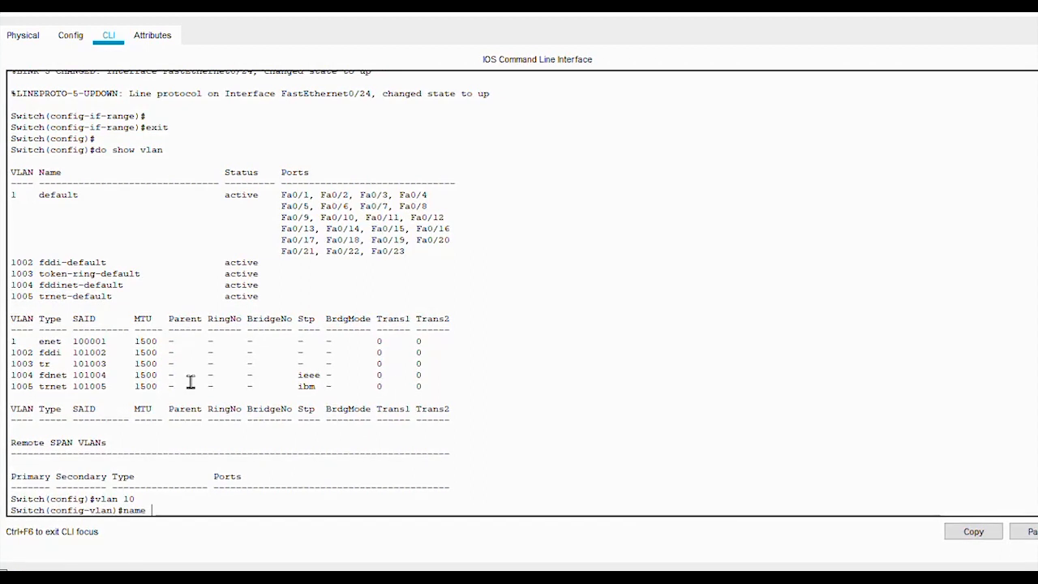
pyautogui.write(' blue')
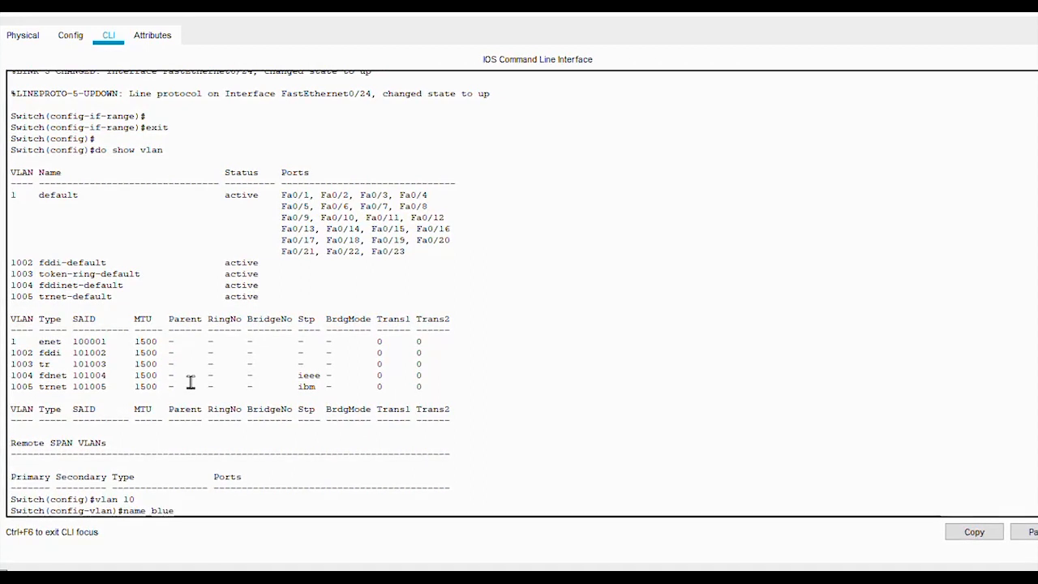
pyautogui.press('Return')
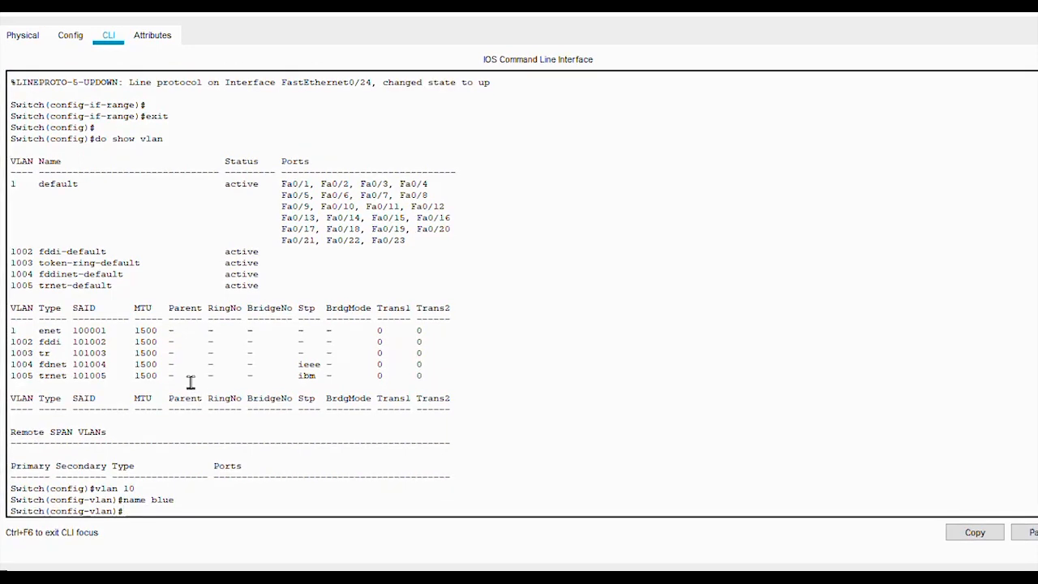
# Step: Create VLAN 20 on AI PROFESSIONAL SWITCH and name it green
pyautogui.write('vlam')
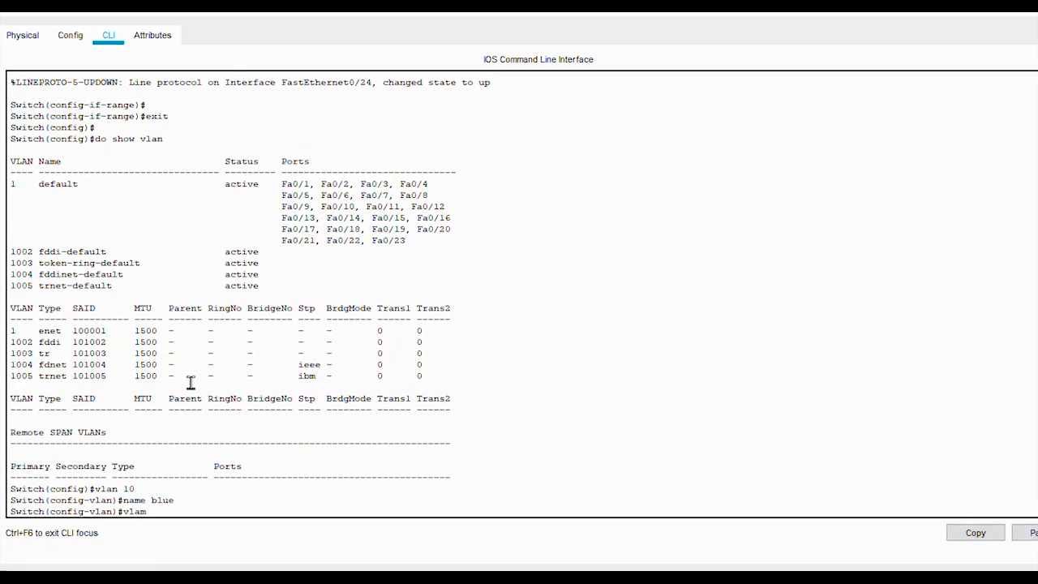
pyautogui.press('BackSpace')
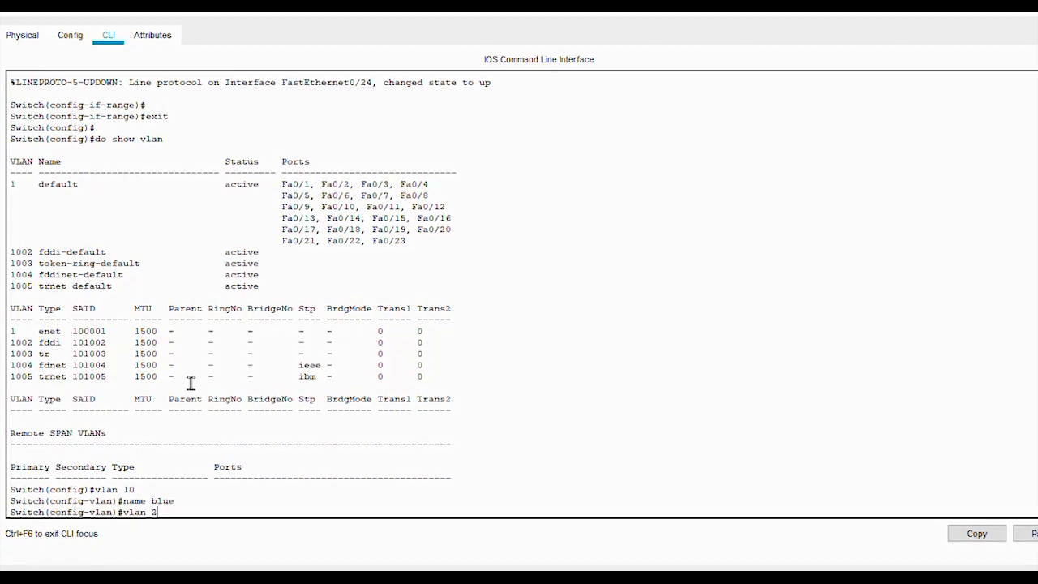
pyautogui.press('Return')
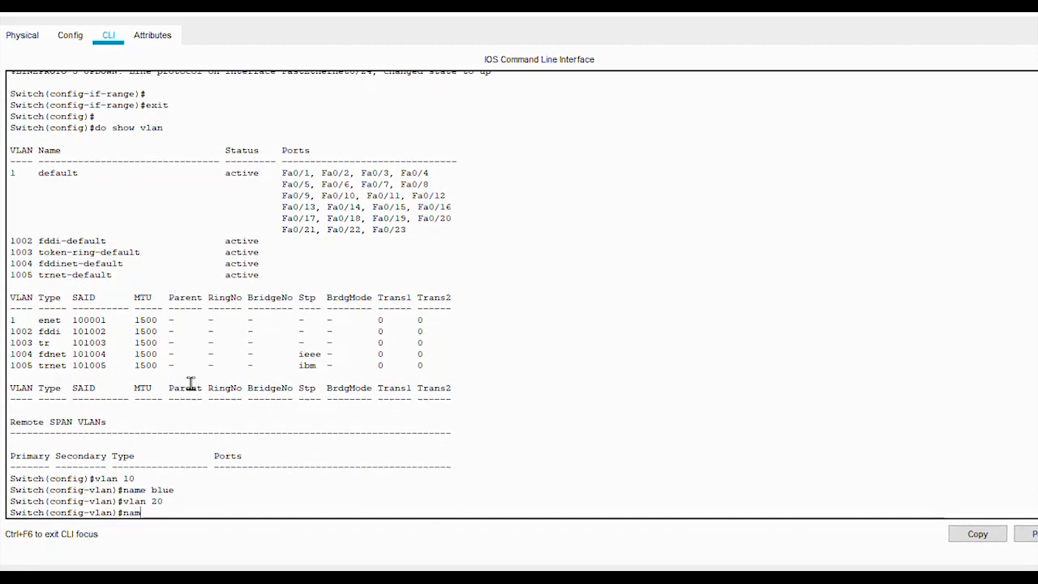
pyautogui.write('name ')
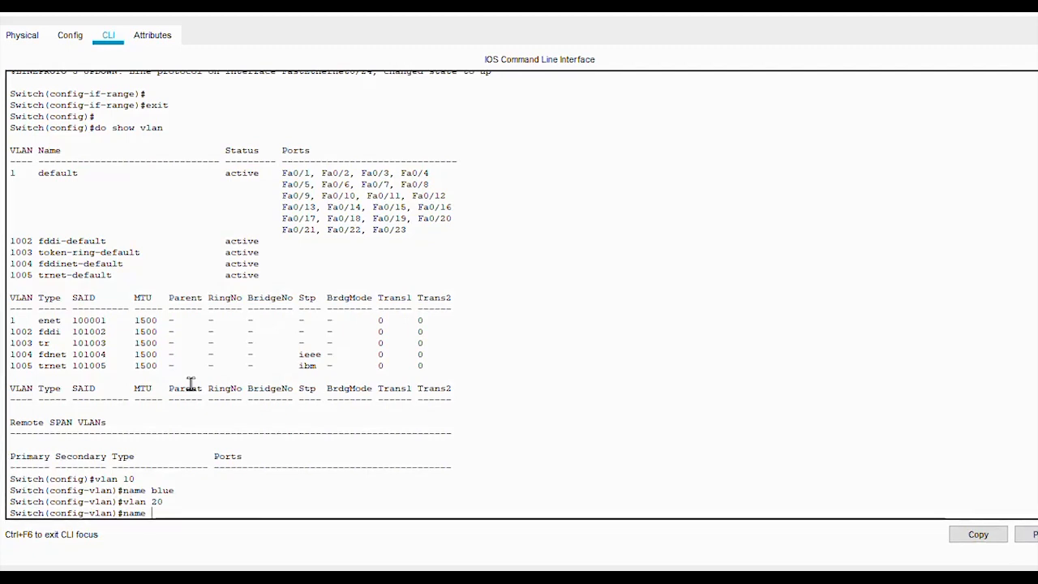
pyautogui.write('gree')
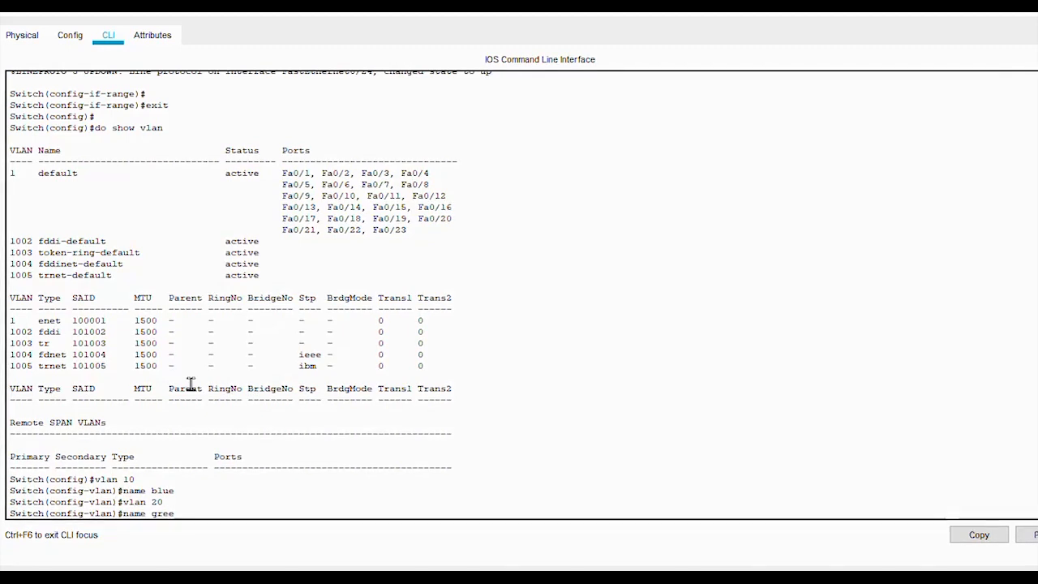
pyautogui.write('n')
pyautogui.press('Return')
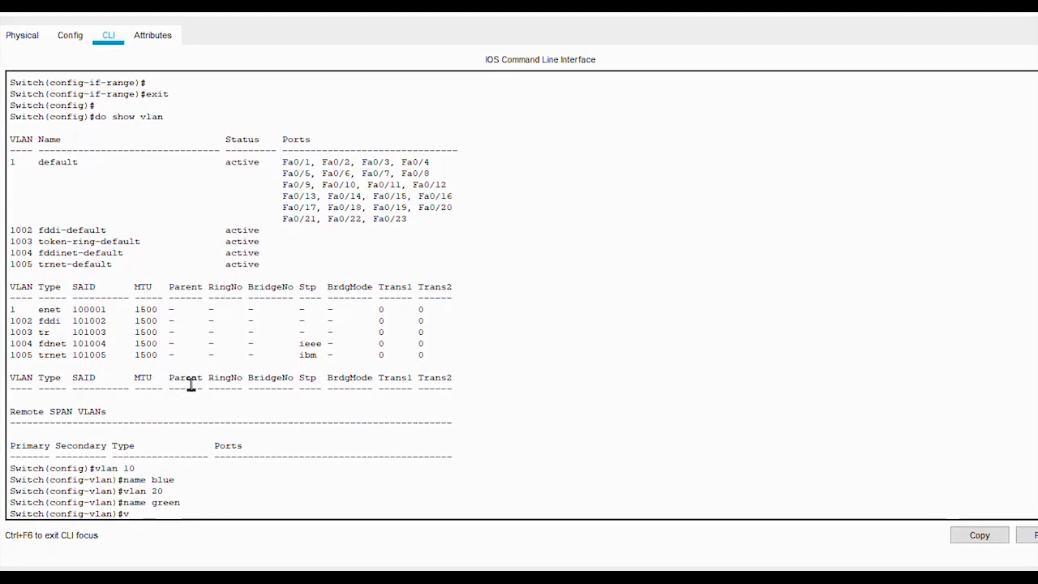
# Step: Create VLAN 30 named red on AI PROFESSIONAL SWITCH, and exit to global configuration mode
pyautogui.write('vlan 30')
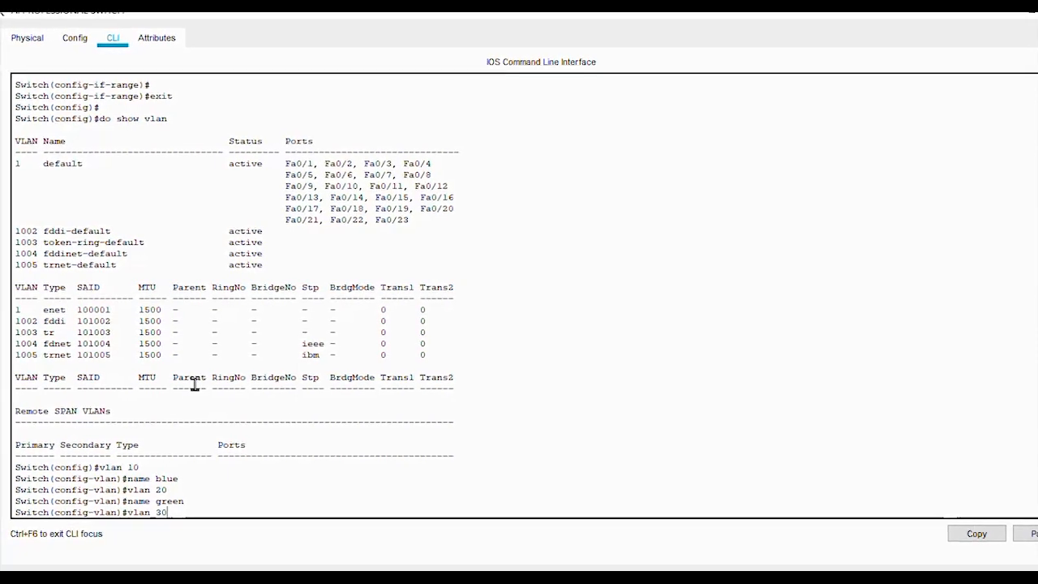
pyautogui.press('Return')
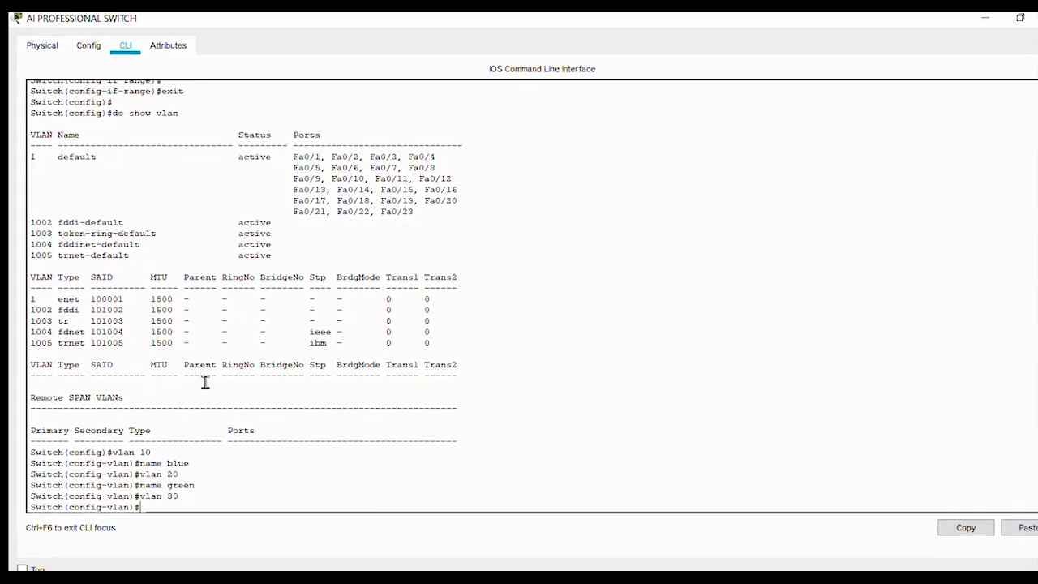
pyautogui.write('name')
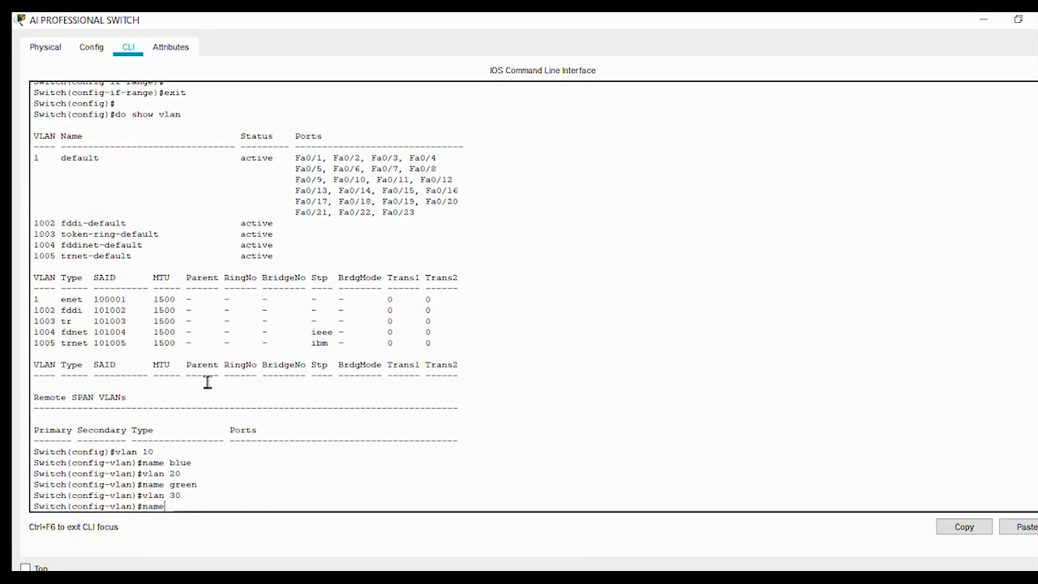
pyautogui.write(' red')
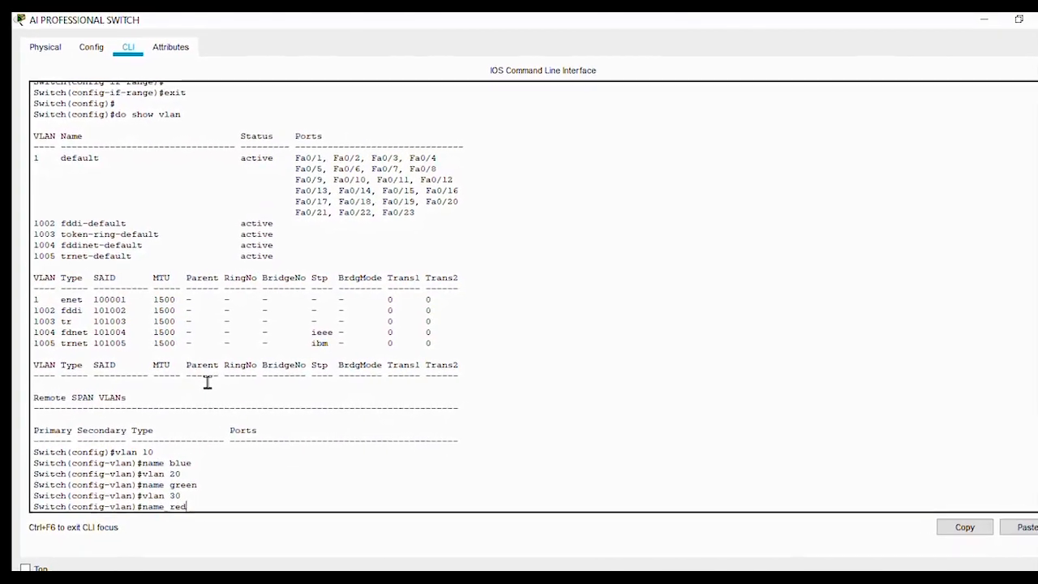
pyautogui.press('Return')
pyautogui.press('Return')
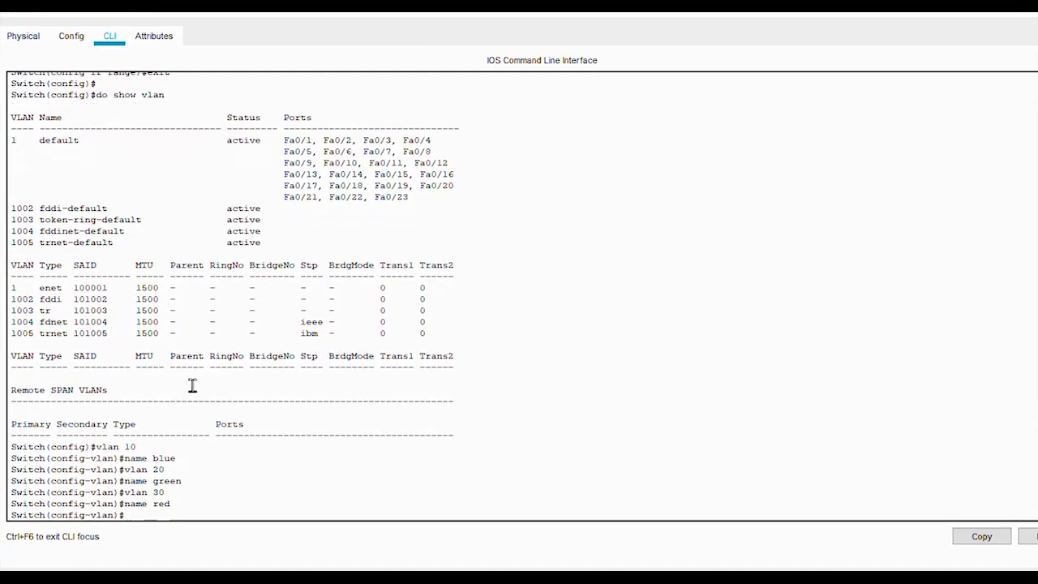
pyautogui.write('exit')
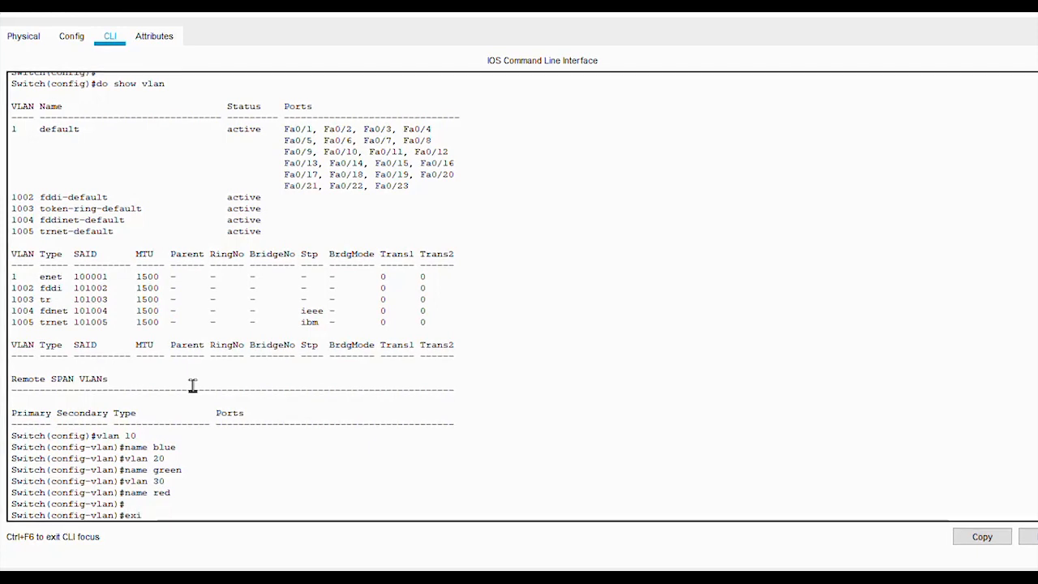
pyautogui.press('Return')
pyautogui.press('Return')
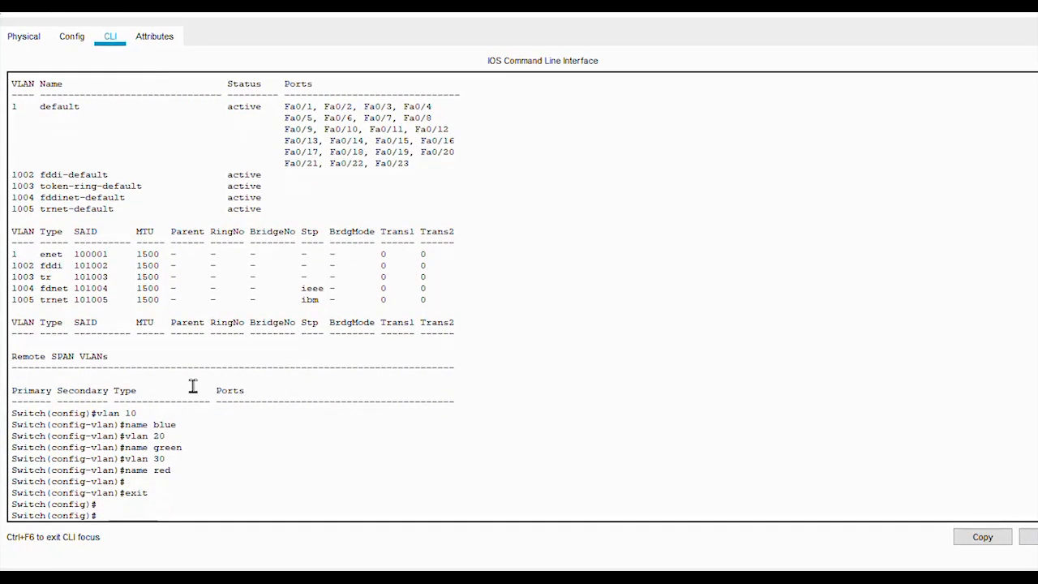
# Step: Display the complete VLAN table with do show vlan to check the VLANs created on AI PROFESSIONAL SWITCH
pyautogui.write('do sho')
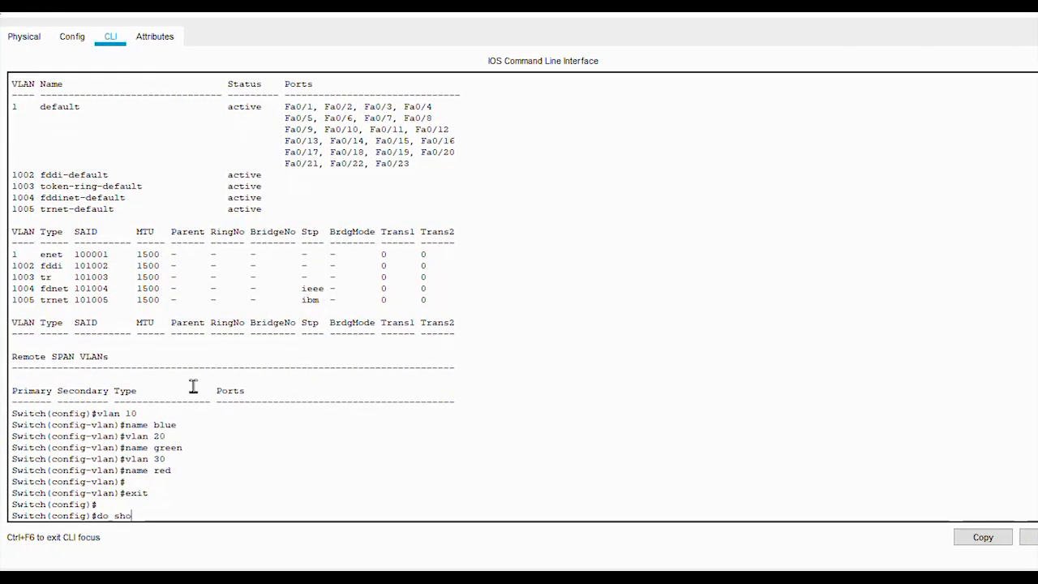
pyautogui.press('Tab')
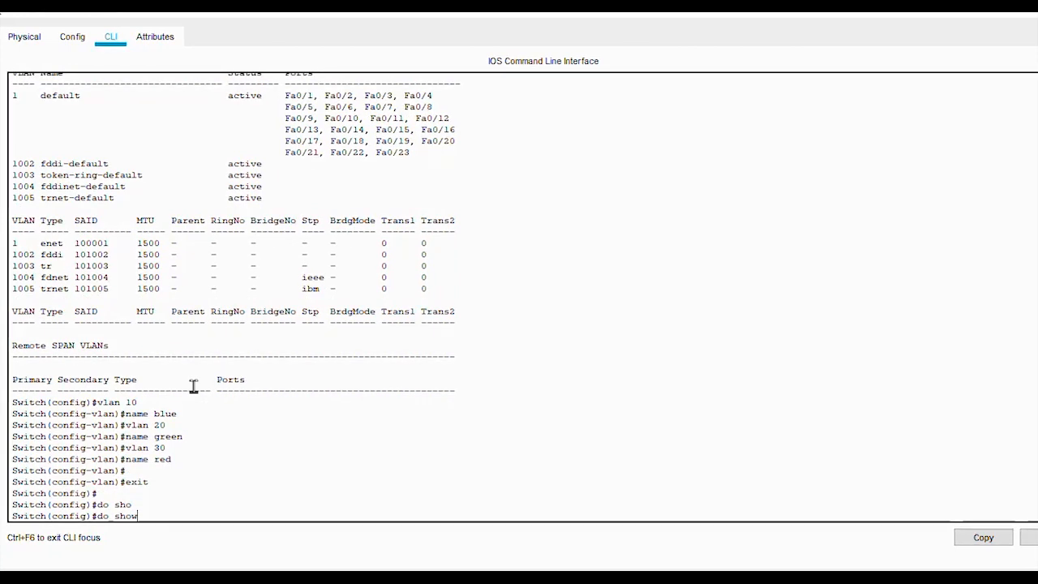
pyautogui.write('vlan')
pyautogui.press('Return')
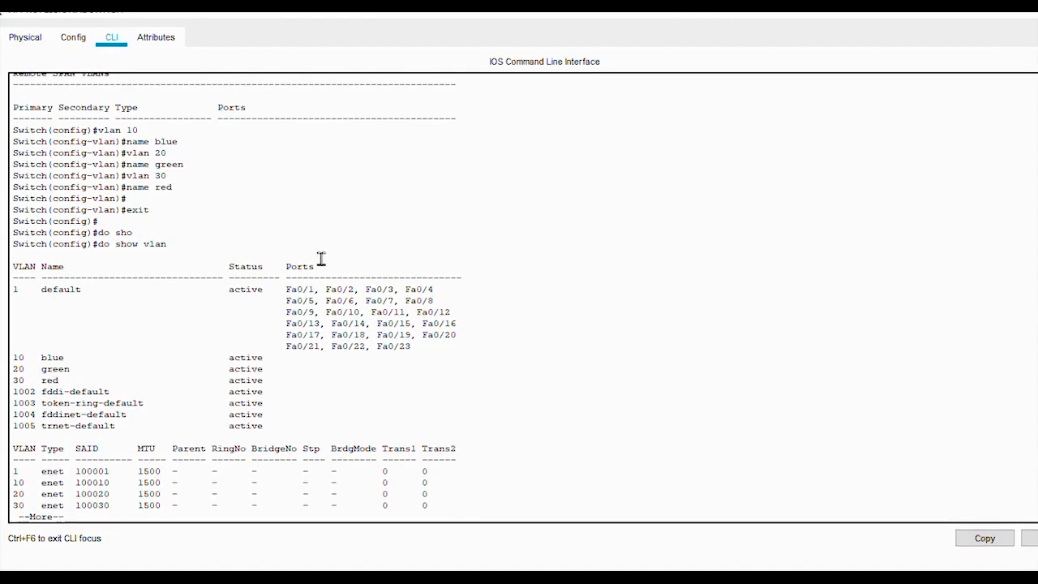
pyautogui.press('space')
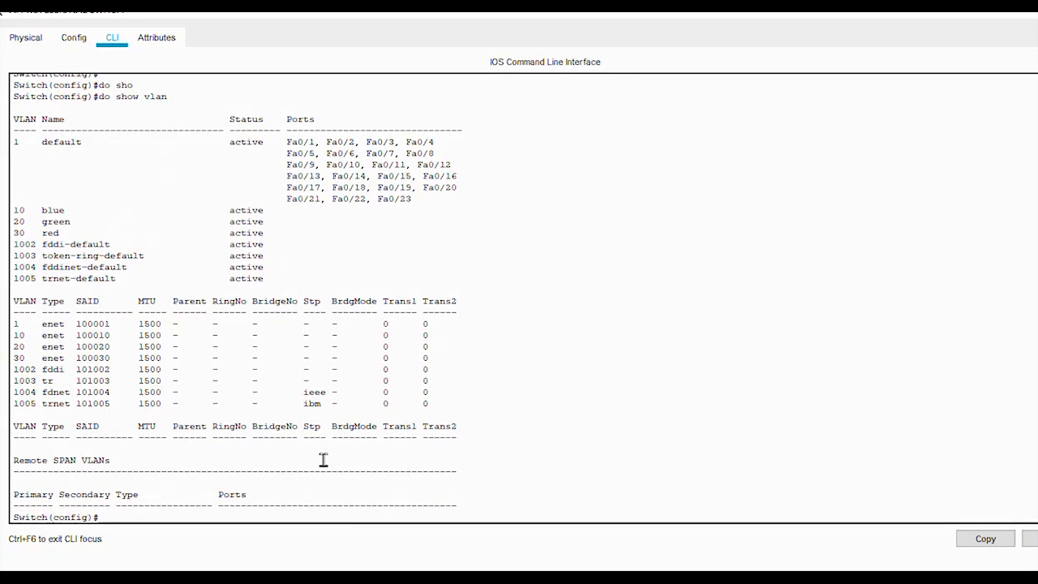
# Step: Enter interface range configuration for fastEthernet 0/1-5 on AI PROFESSIONAL SWITCH
pyautogui.write('in')
pyautogui.press('Tab')
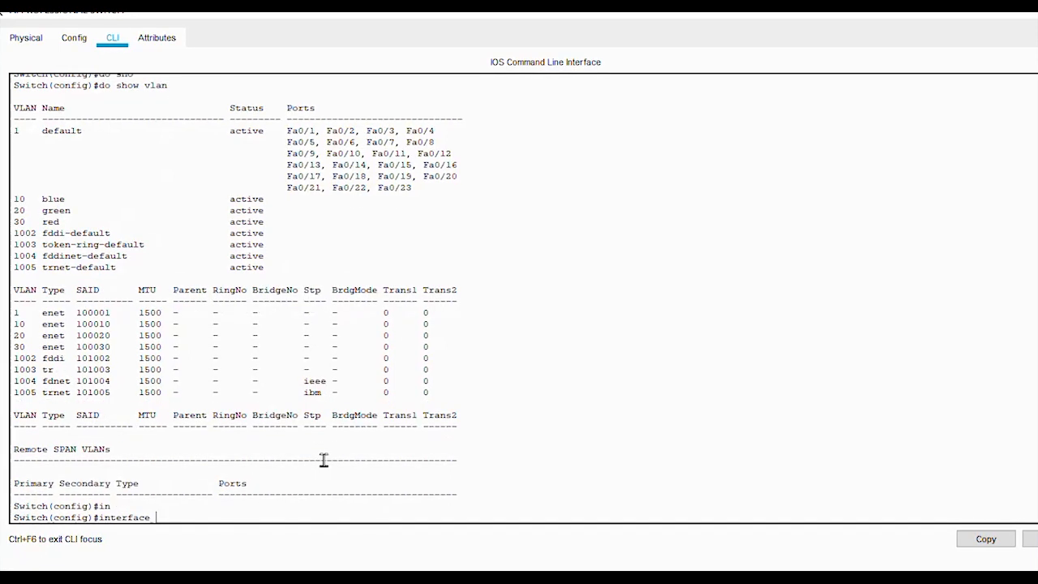
pyautogui.write('f')
pyautogui.press('BackSpace')
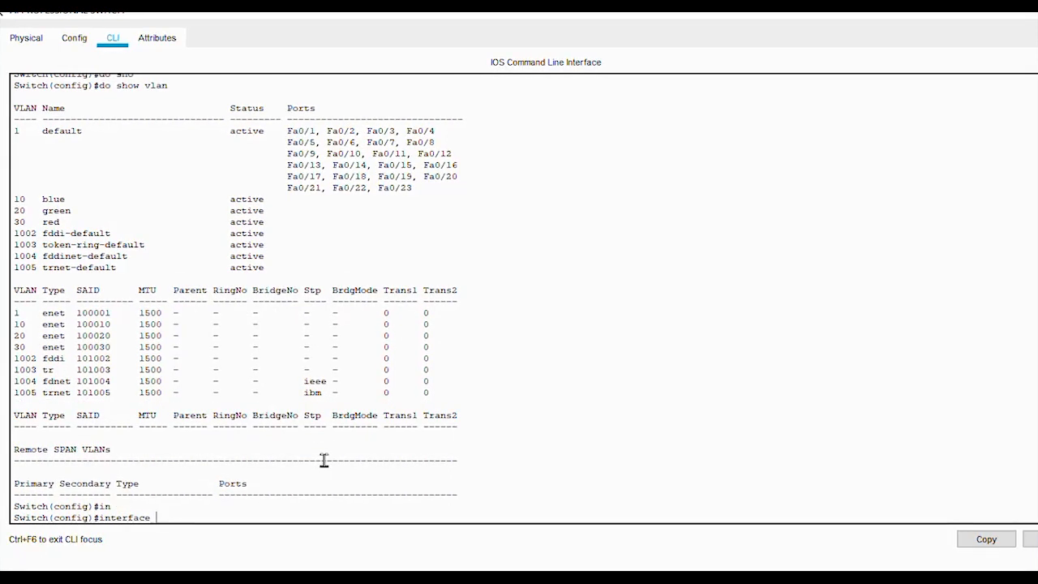
pyautogui.write('ra')
pyautogui.press('Tab')
pyautogui.write('fa')
pyautogui.press('Tab')
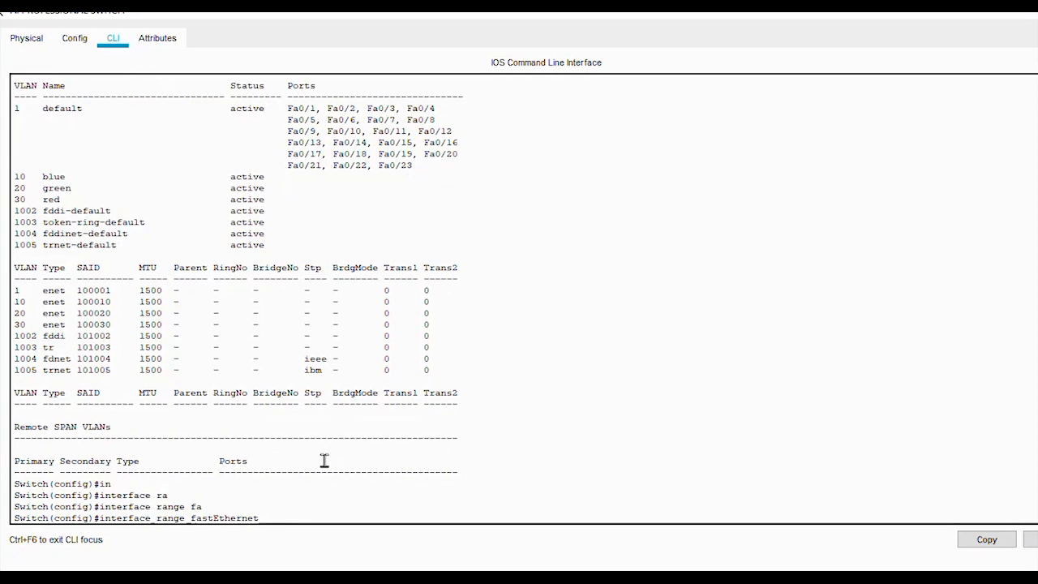
pyautogui.write('0/1-5')
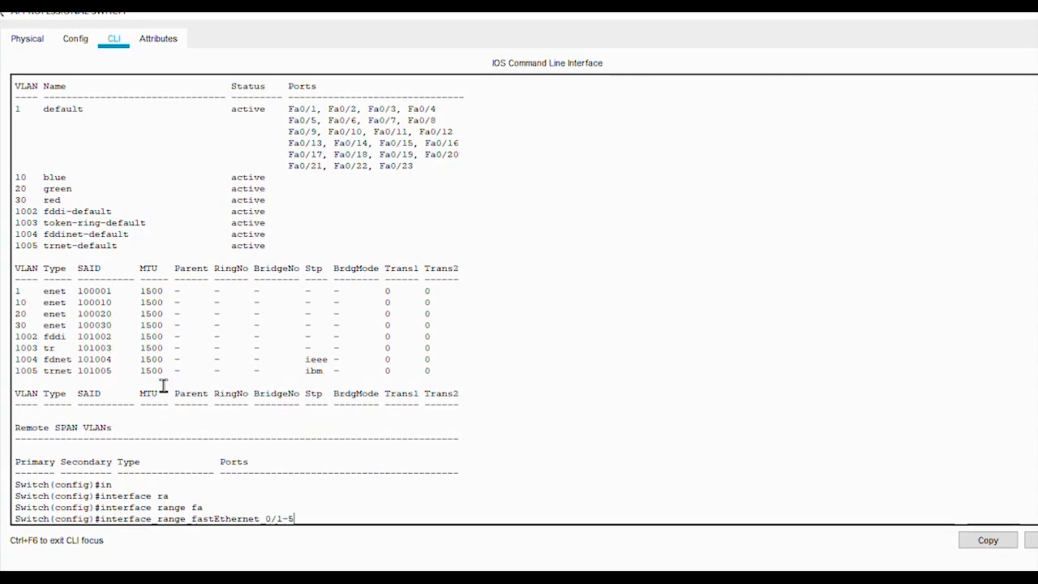
pyautogui.press('Return')
# Step: Set ports fastEthernet 0/1-5 to access mode with switchport mode access
pyautogui.write('sw')
pyautogui.press('Tab')
pyautogui.write('mo')
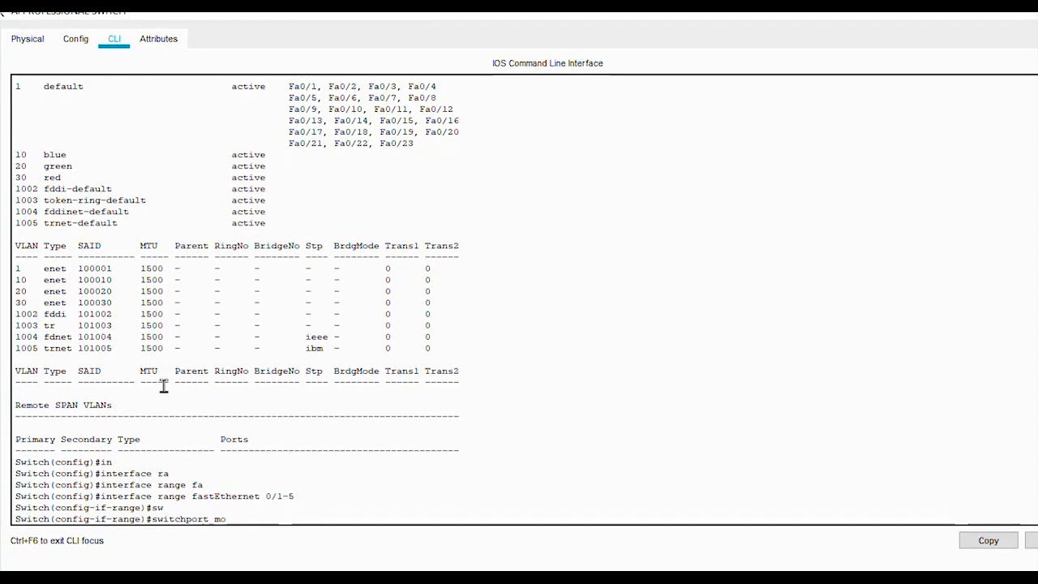
pyautogui.press('Tab')
pyautogui.write('acc')
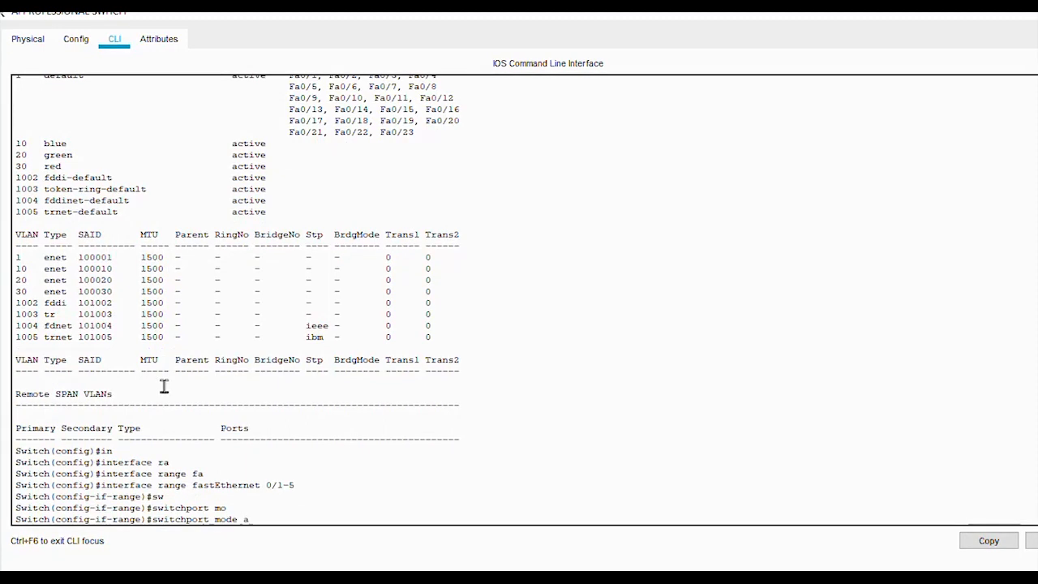
pyautogui.press('Tab')
pyautogui.press('Return')
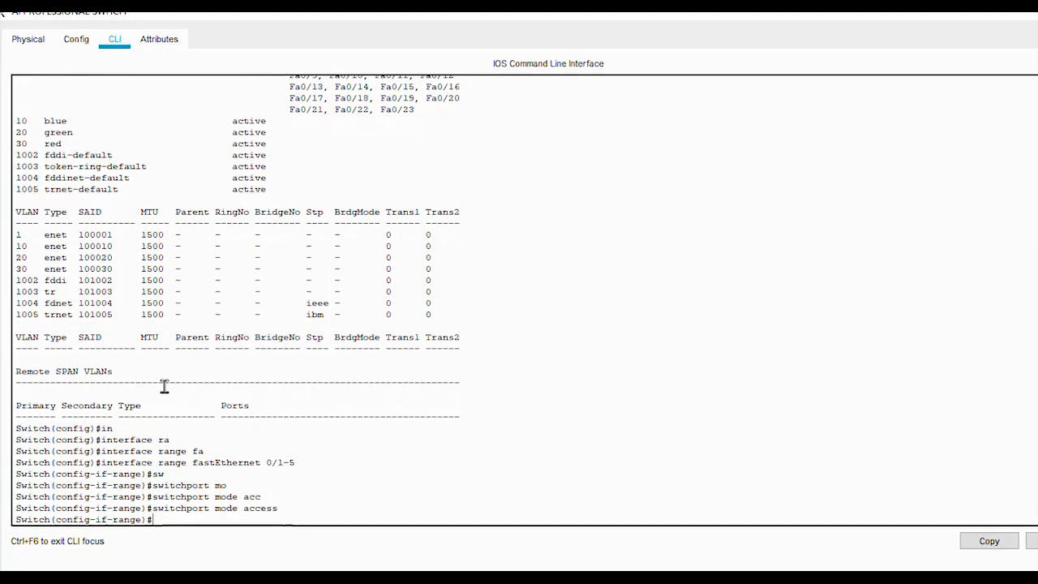
# Step: Assign ports fastEthernet 0/1-5 to VLAN 10 with switchport access vlan 10, and exit interface range mode
pyautogui.press('Up')
pyautogui.press('Up')
pyautogui.press('Up')
pyautogui.press('Down')
pyautogui.press('Down')
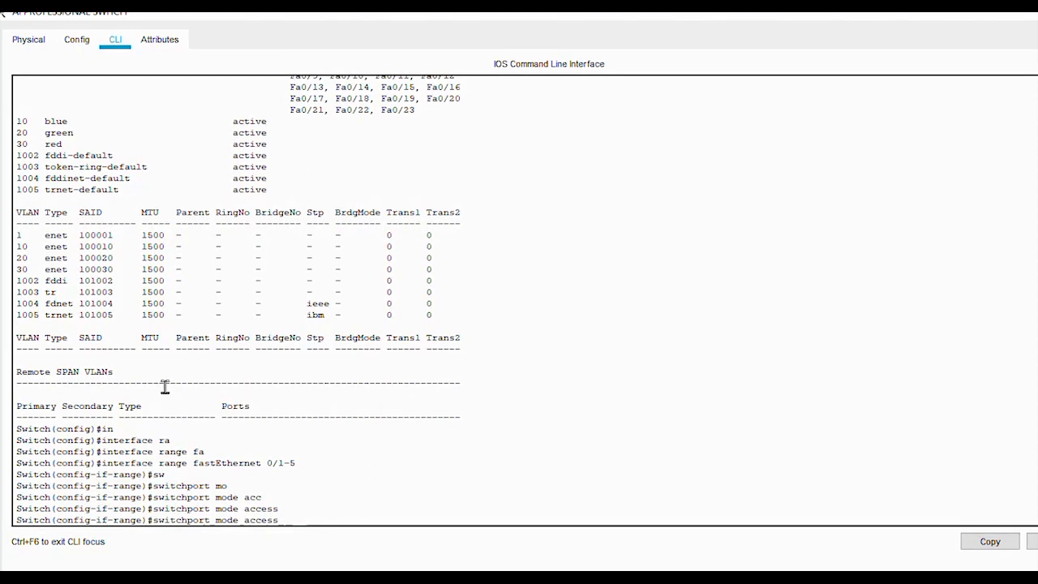
pyautogui.press('Left')
pyautogui.press('Left')
pyautogui.press('Left')
pyautogui.press('Left')
pyautogui.press('Left')
pyautogui.press('Left')
pyautogui.press('Left')
pyautogui.press('BackSpace')
pyautogui.press('BackSpace')
pyautogui.press('BackSpace')
pyautogui.press('BackSpace')
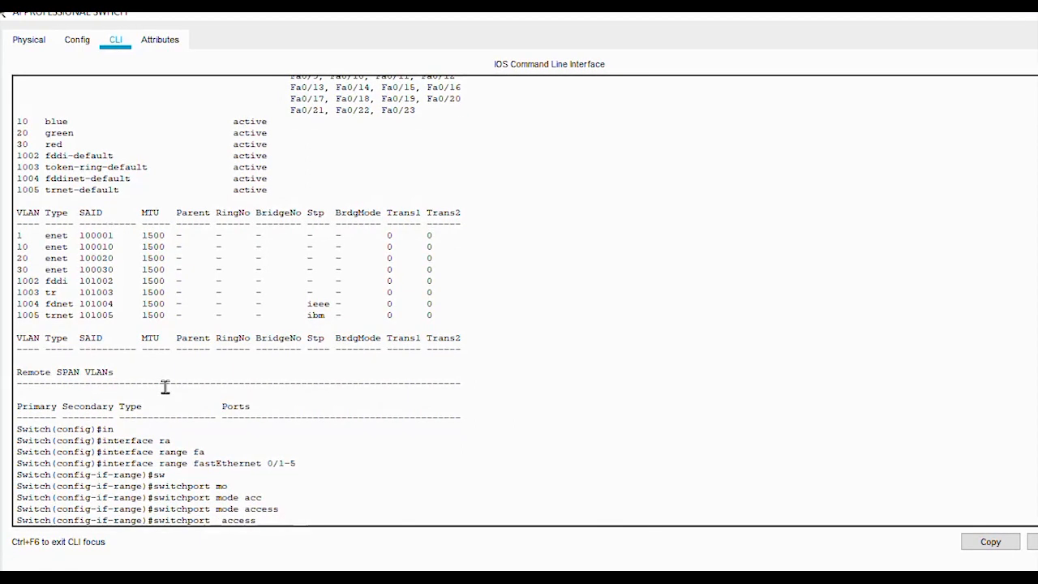
pyautogui.press('BackSpace')
pyautogui.press('Right')
pyautogui.press('Right')
pyautogui.press('Right')
pyautogui.press('Right')
pyautogui.press('Right')
pyautogui.press('Right')
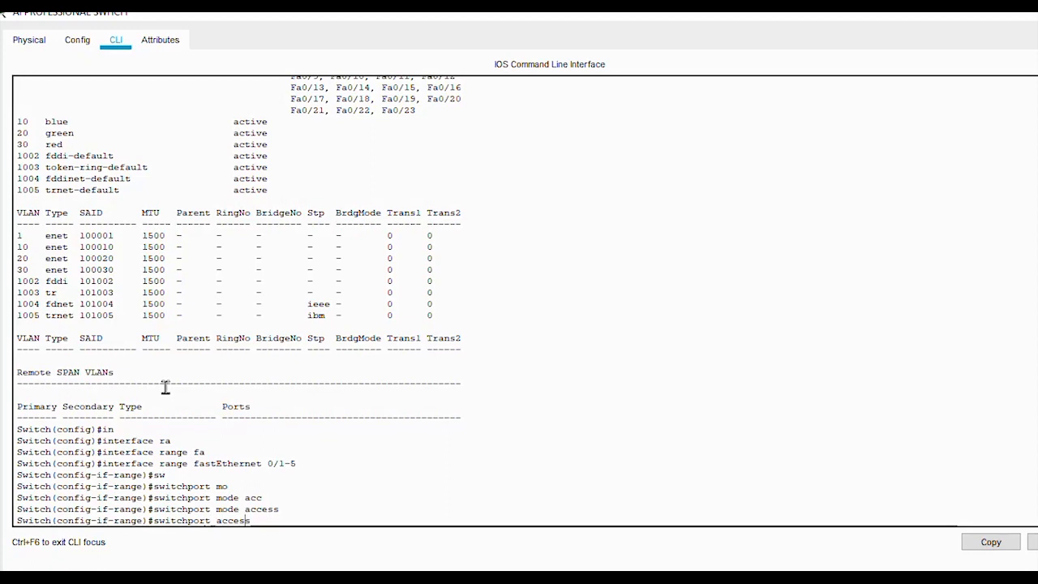
pyautogui.press('Right')
pyautogui.write('vlan')
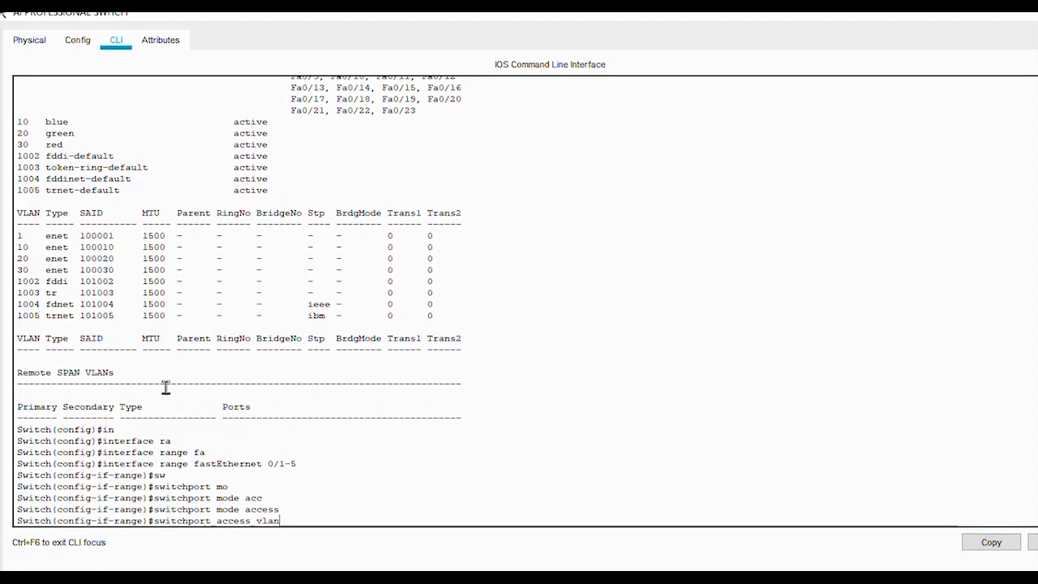
pyautogui.write(' 10')
pyautogui.press('Return')
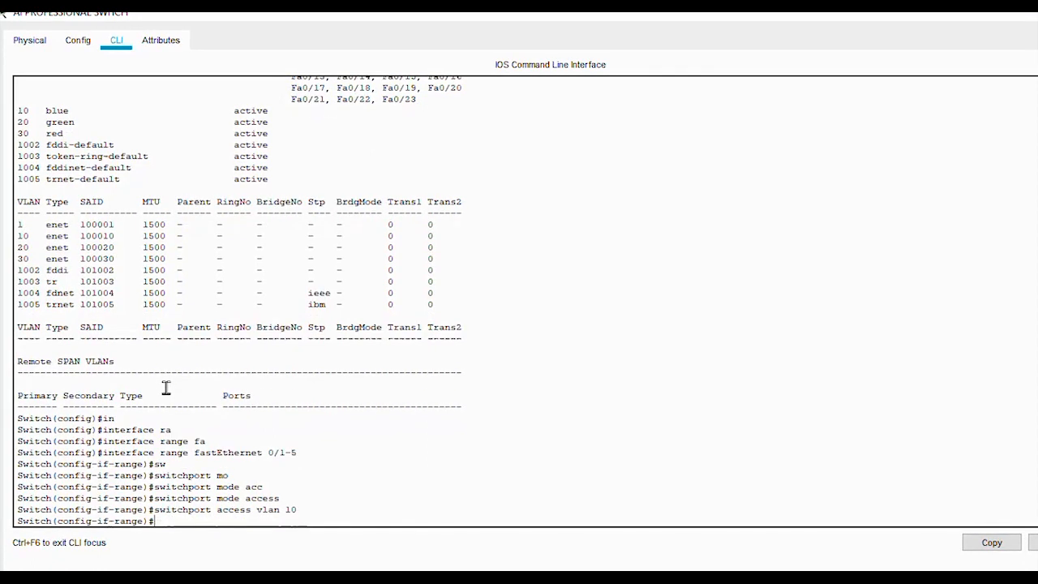
pyautogui.write('exit')
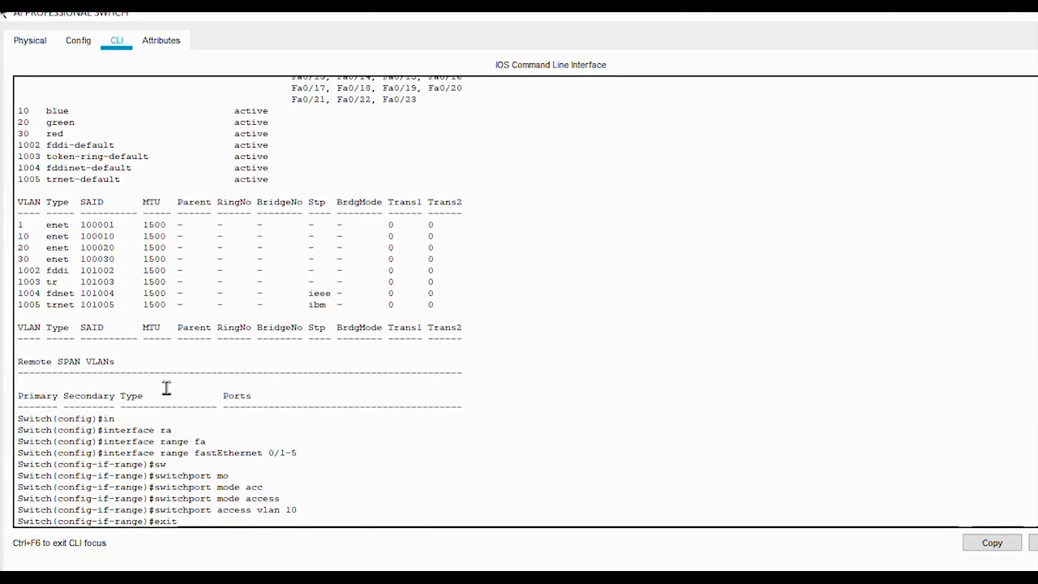
pyautogui.press('Return')
# Step: Enter interface range configuration for fastEthernet 0/6-10 by reusing the earlier interface range command
pyautogui.press('Up')
pyautogui.press('Up')
pyautogui.press('Up')
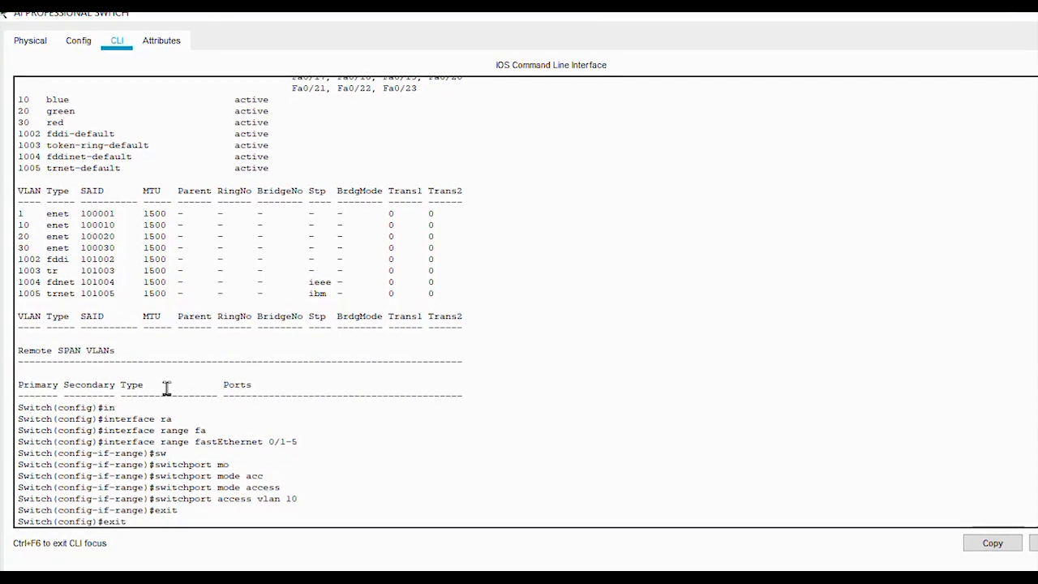
pyautogui.press('Up')
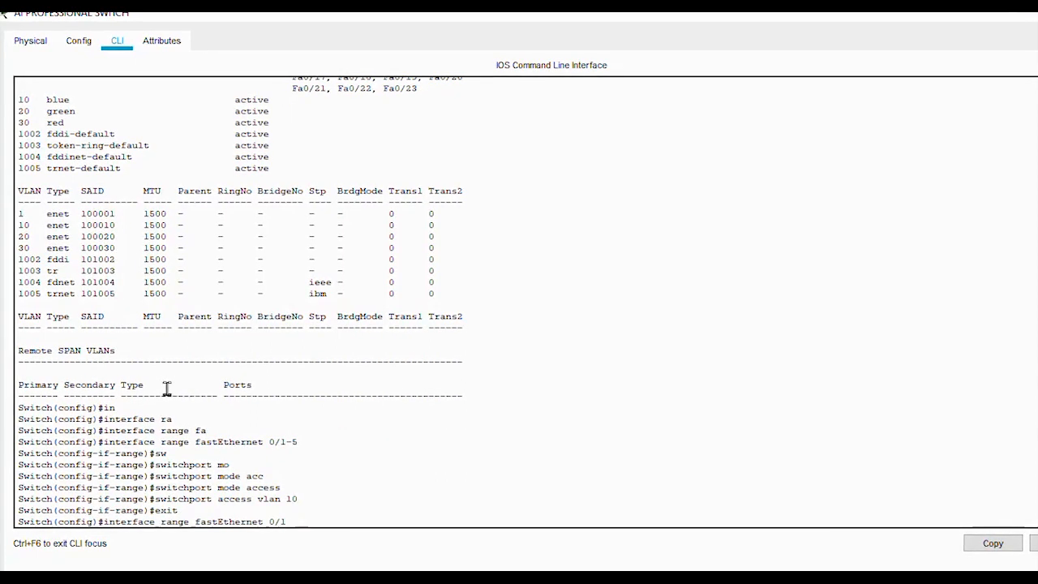
pyautogui.press('BackSpace')
pyautogui.write('6')
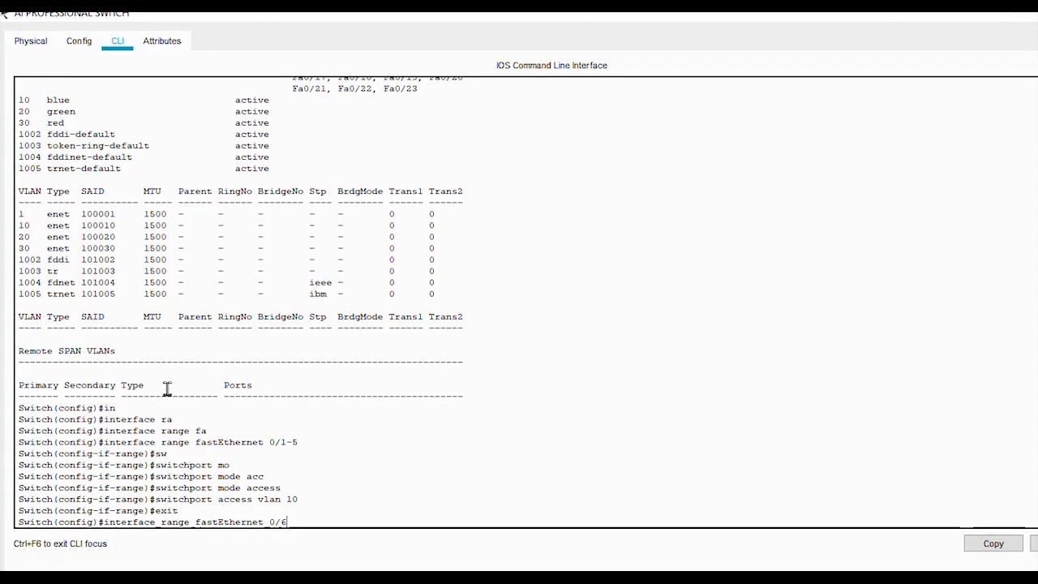
pyautogui.write('-10')
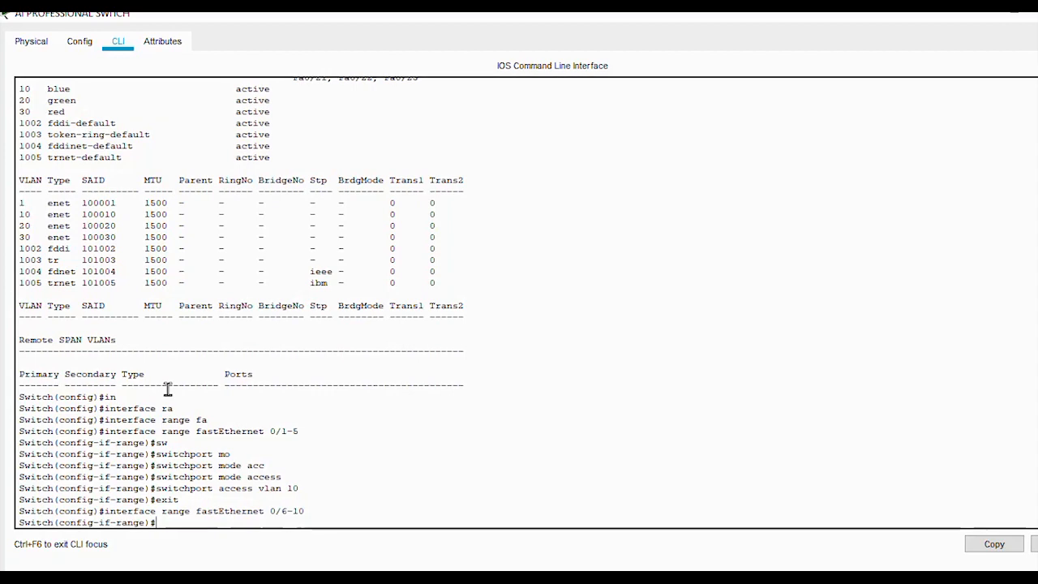
# Step: Set ports fastEthernet 0/6-10 to access mode by reusing the earlier switchport mode access command
pyautogui.press('Up')
pyautogui.press('Up')
pyautogui.press('Up')
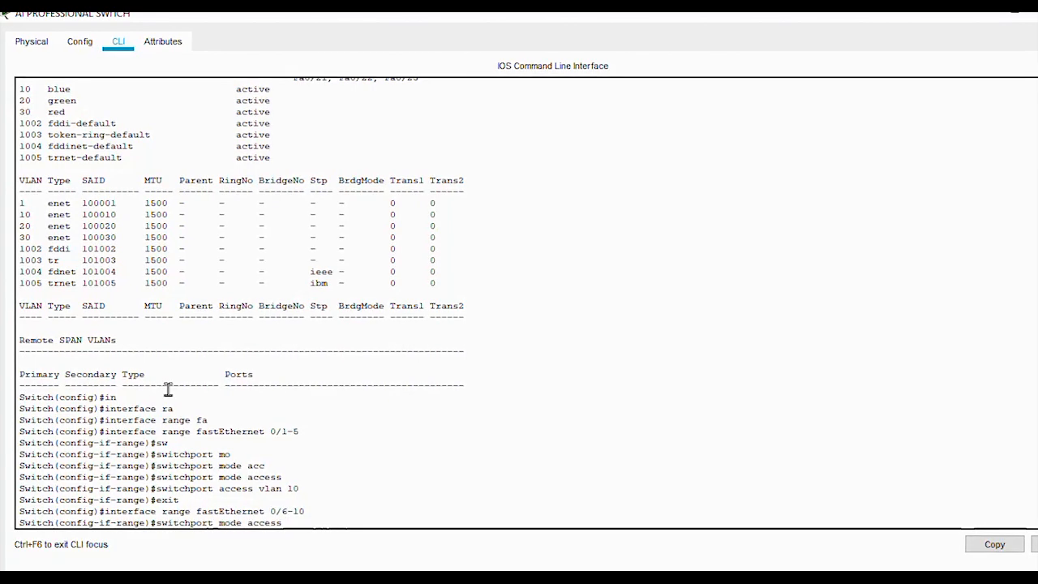
pyautogui.press('Return')
# Step: Assign ports fastEthernet 0/6-10 to VLAN 20 with switchport access vlan 20, and exit interface range mode
pyautogui.press('Up')
pyautogui.press('Up')
pyautogui.press('Up')
pyautogui.press('Up')
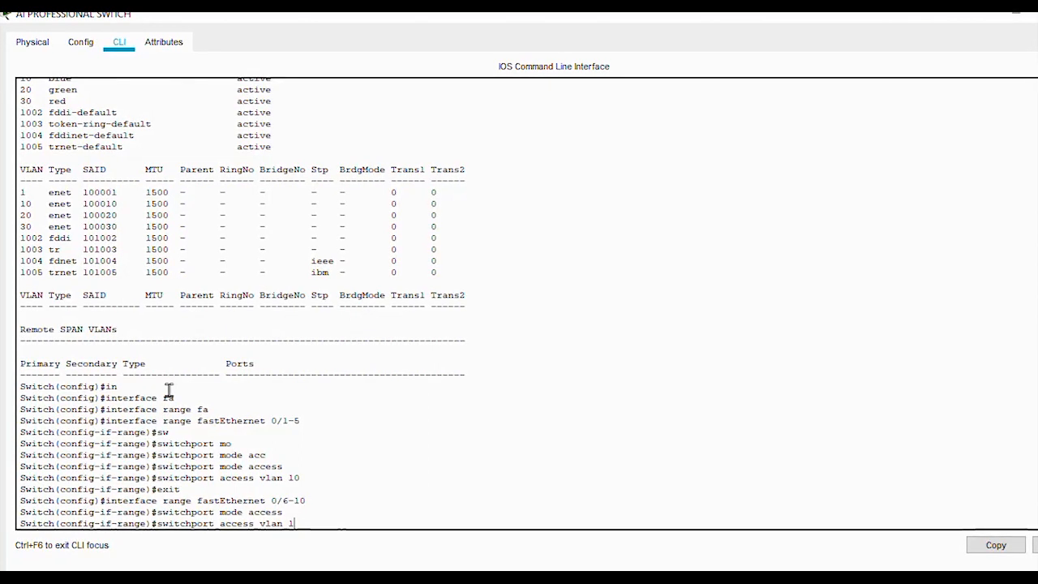
pyautogui.press('BackSpace')
pyautogui.press('BackSpace')
pyautogui.write('20')
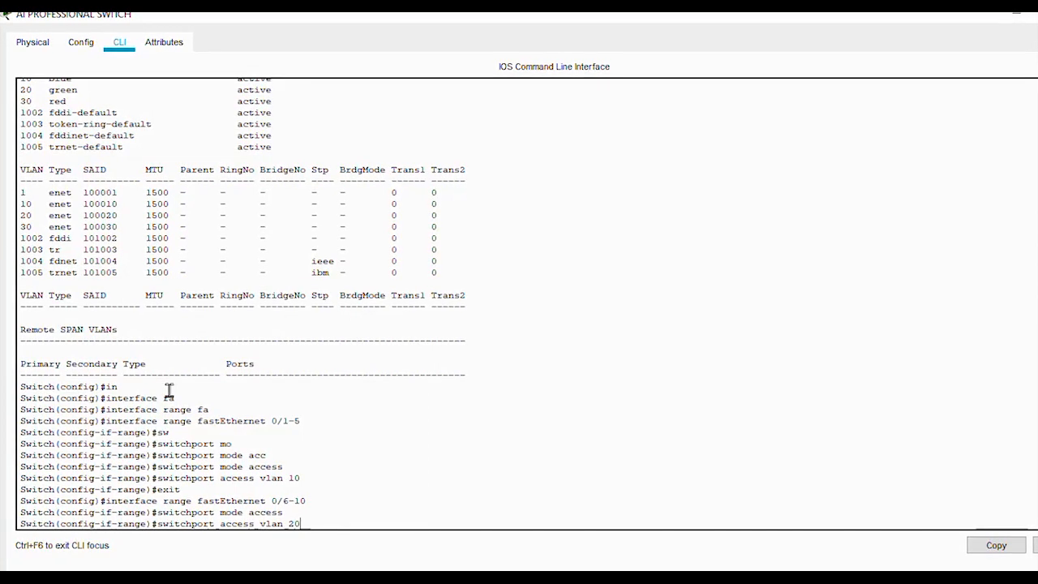
pyautogui.press('Return')
pyautogui.press('Return')
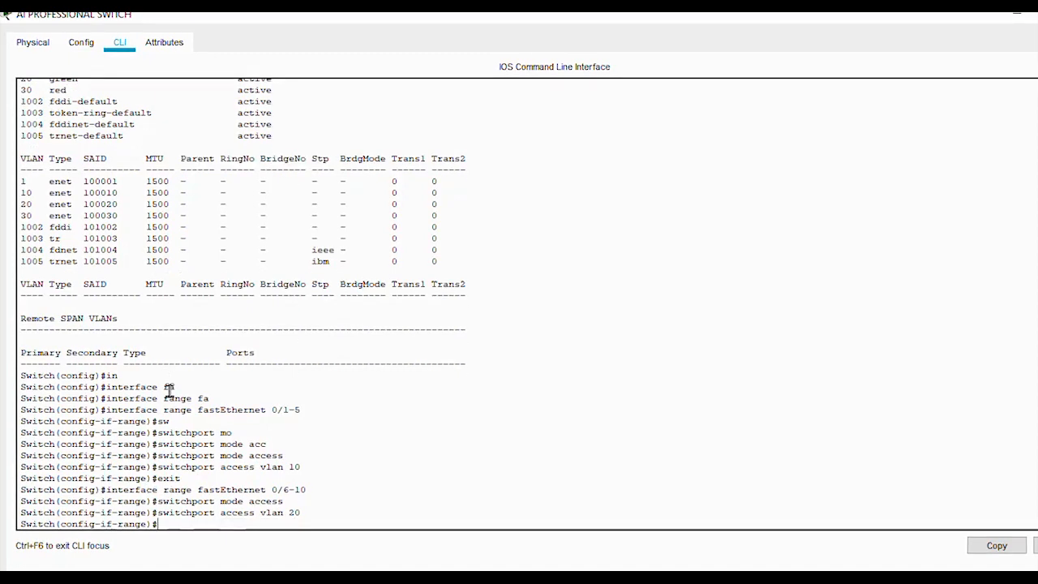
pyautogui.write('e')
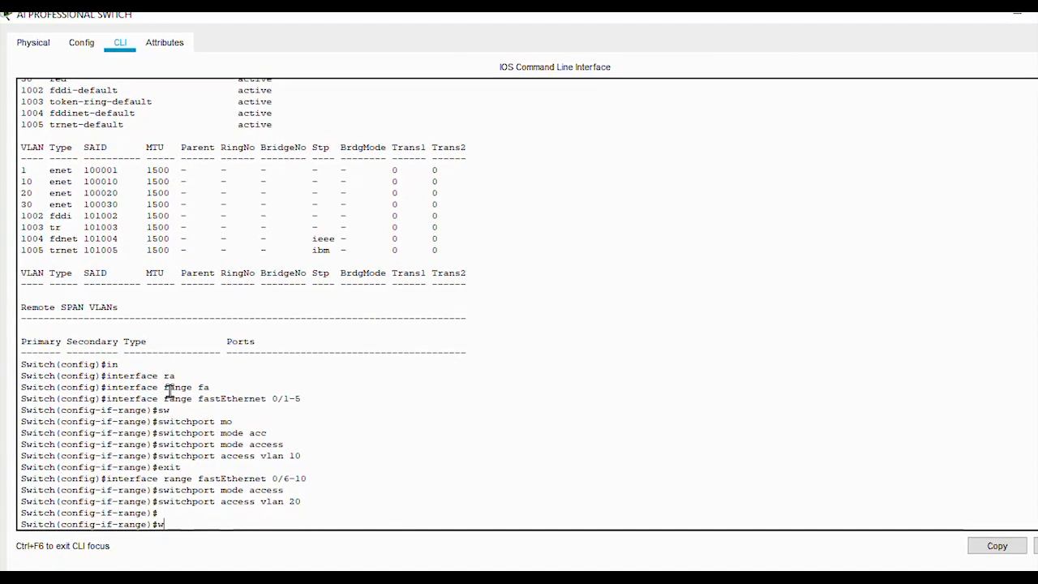
pyautogui.write('xit')
pyautogui.press('Return')
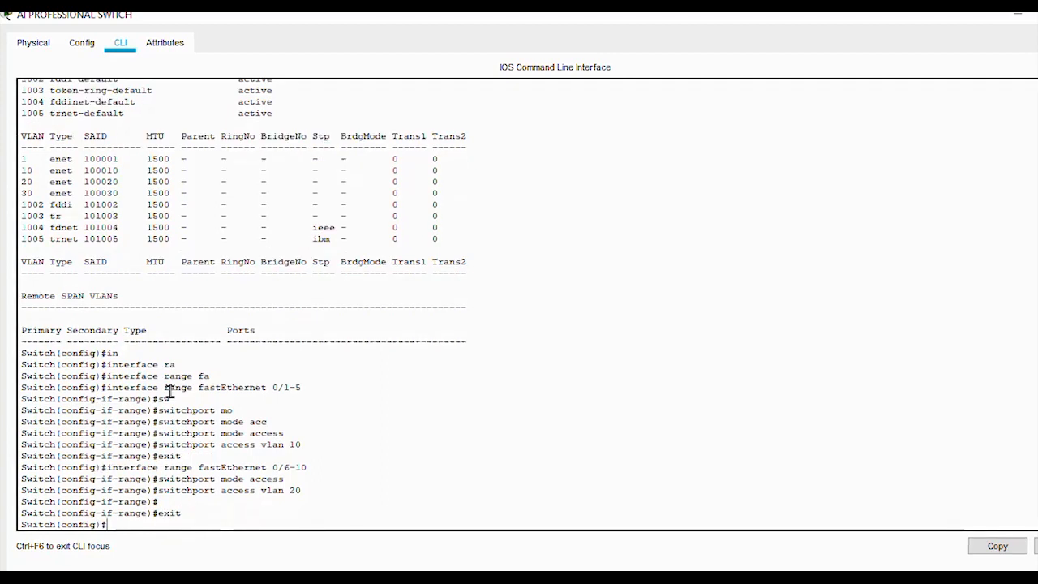
# Step: Enter interface range configuration for fastEthernet 0/11-15 by editing the earlier interface range command
pyautogui.press('Up')
pyautogui.press('Up')
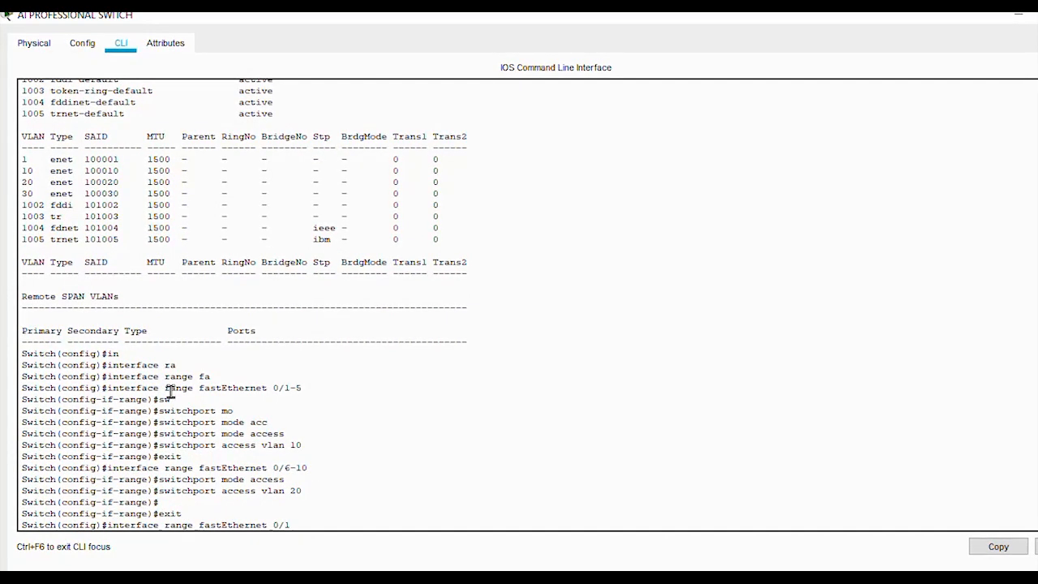
pyautogui.write('1-15')
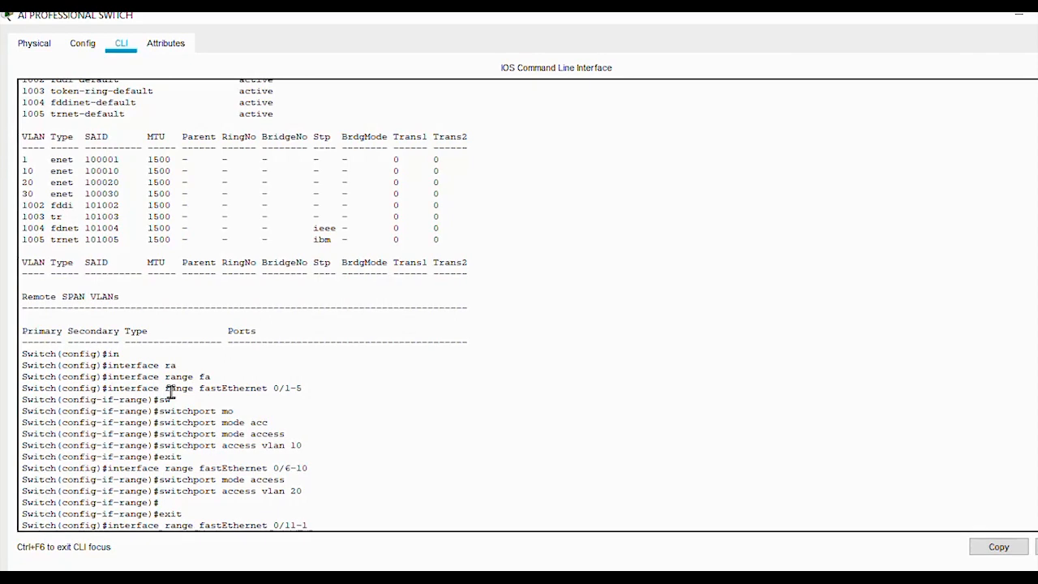
pyautogui.press('Return')
# Step: Set ports fastEthernet 0/11-15 to access mode by recalling switchport mode access
pyautogui.press('Up')
pyautogui.press('Up')
pyautogui.press('Up')
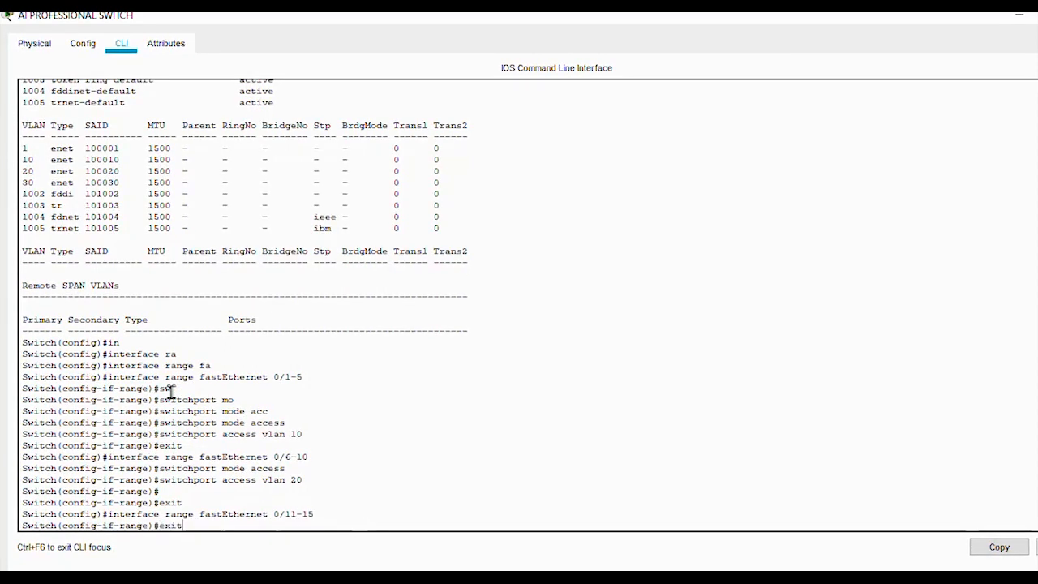
pyautogui.press('Up')
pyautogui.press('Return')
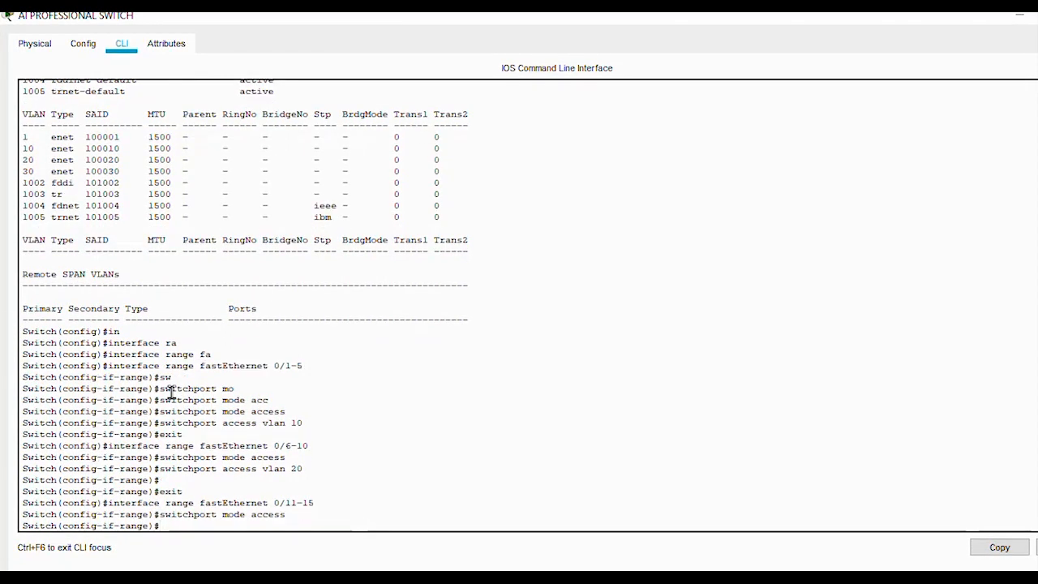
# Step: Assign ports fastEthernet 0/11-15 to VLAN 30 with switchport access vlan 30, and return to global configuration mode
pyautogui.press('Up')
pyautogui.press('Up')
pyautogui.press('Up')
pyautogui.press('Up')
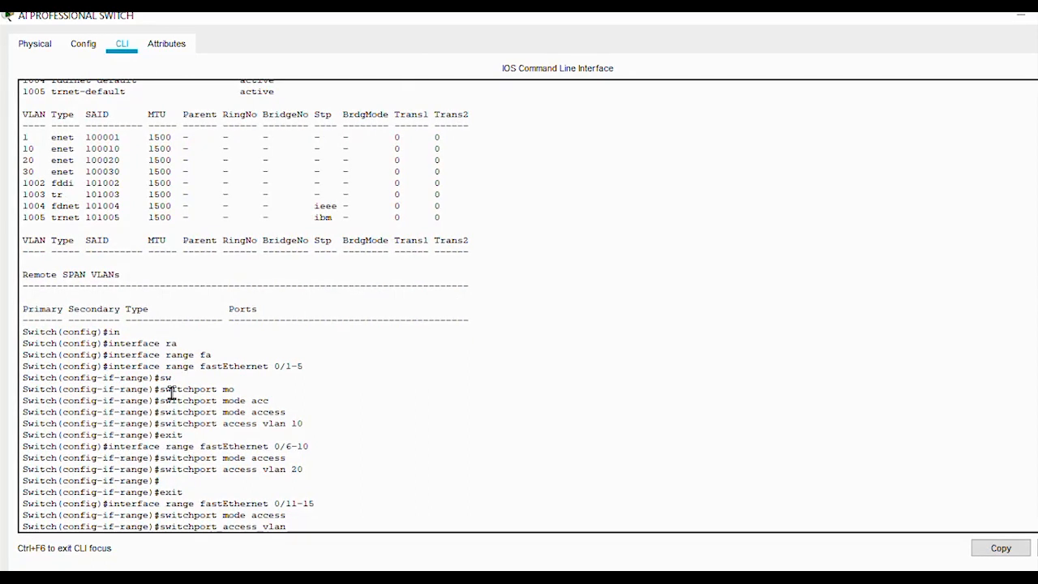
pyautogui.write('30')
pyautogui.press('Return')
pyautogui.press('Return')
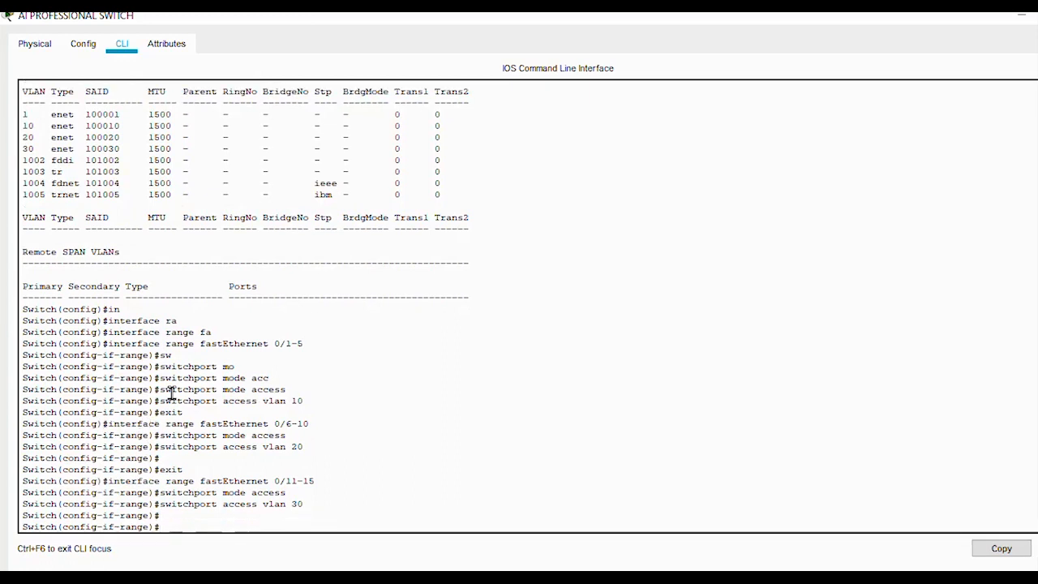
pyautogui.write('exit')
pyautogui.press('Return')
pyautogui.press('Return')
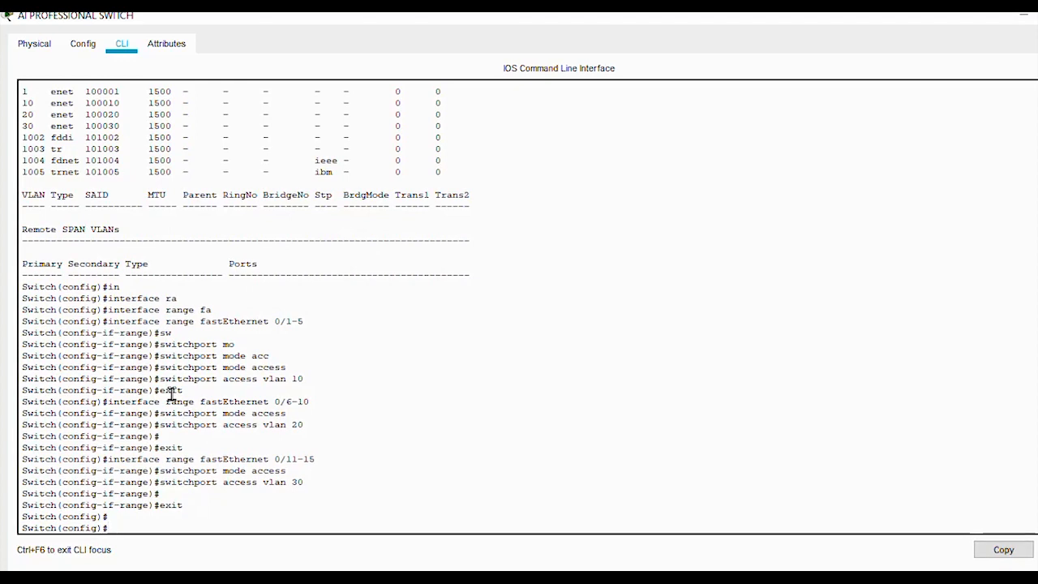
# Step: Put AI PROFESSIONAL SWITCH in VTP server mode with vtp mode server
pyautogui.write('vt')
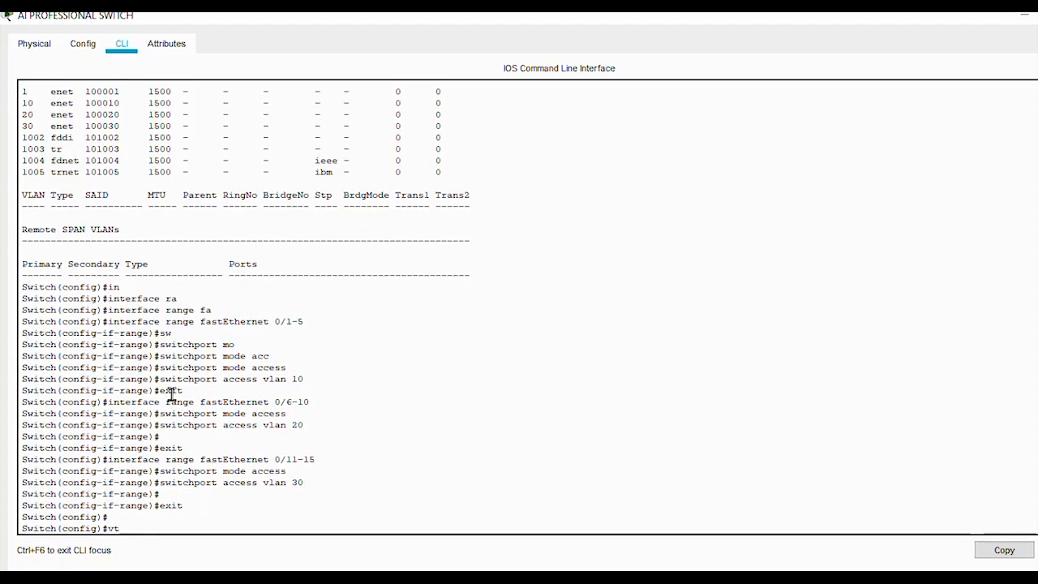
pyautogui.write('p')
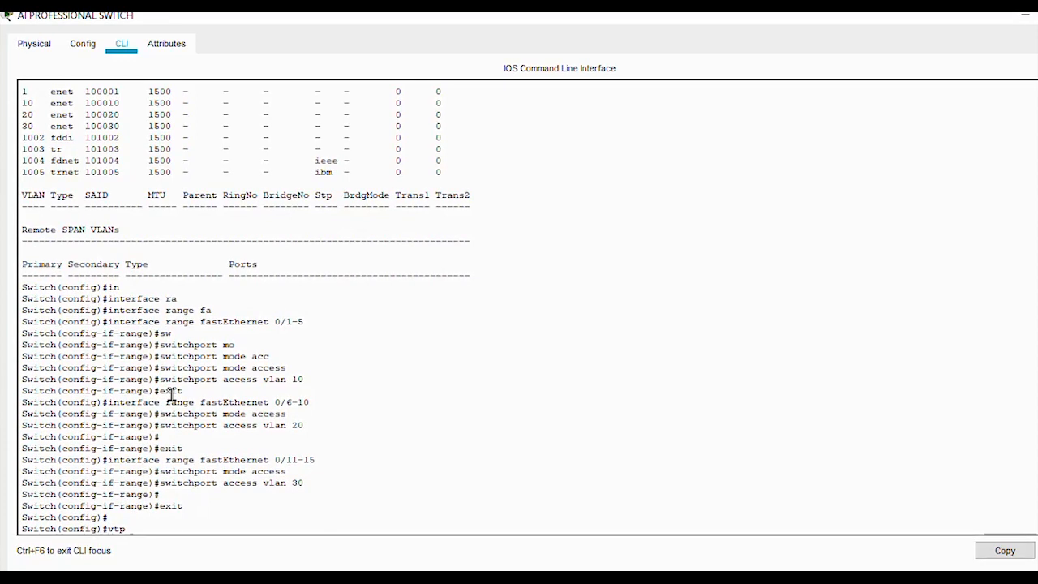
pyautogui.write(' mo')
pyautogui.press('Tab')
pyautogui.write('ser')
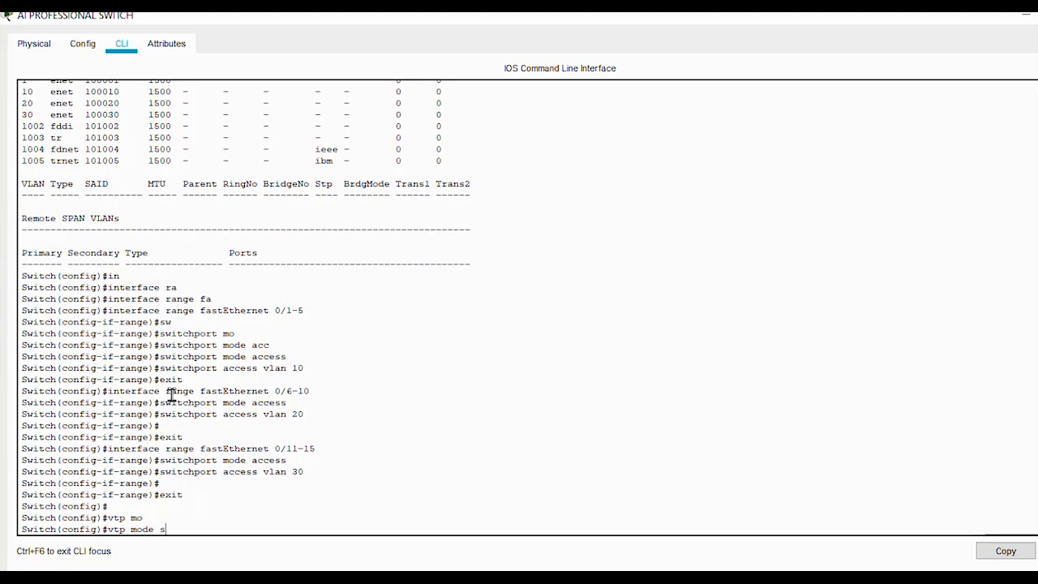
pyautogui.press('Tab')
pyautogui.press('Return')
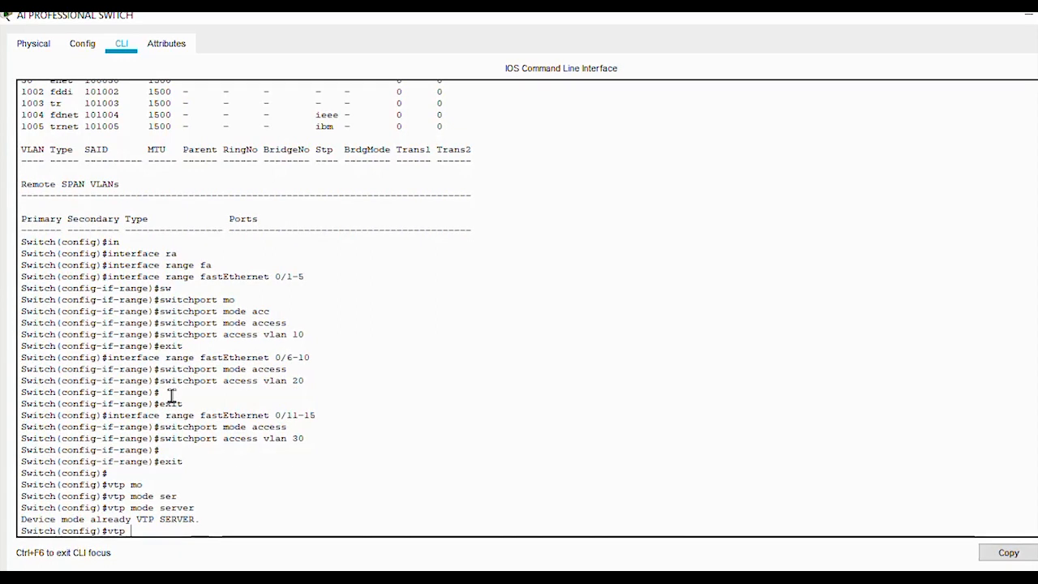
# Step: Set the switch's VTP domain name to lamrana with the vtp domain command
pyautogui.write('vtp do')
pyautogui.press('Tab')
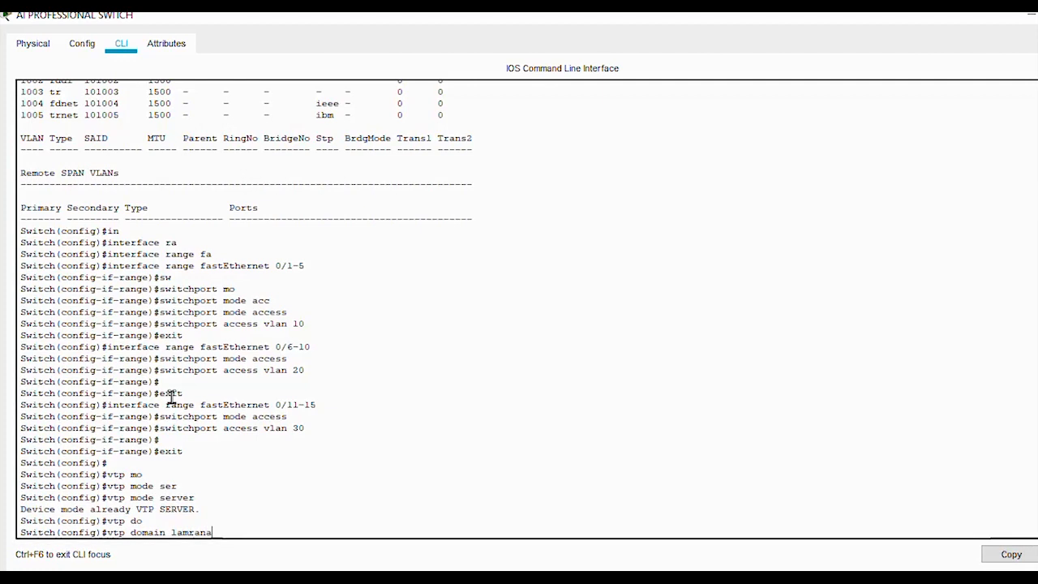
pyautogui.write('lamrana')
pyautogui.press('Return')
# Step: Set the VTP password on AI PROFESSIONAL SWITCH with the vtp password command
pyautogui.write('vt')
pyautogui.press('Tab')
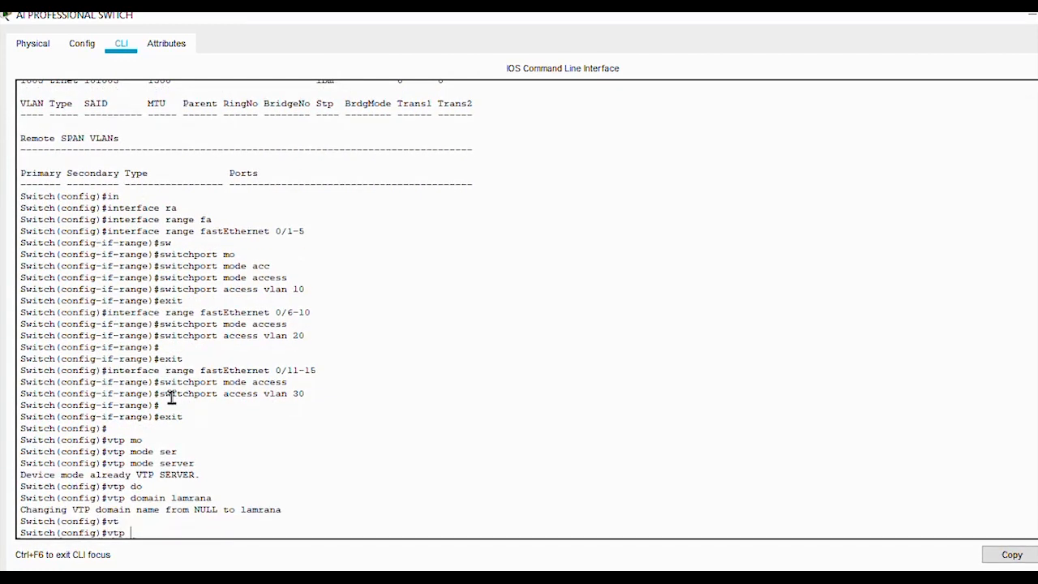
pyautogui.write('pa')
pyautogui.press('Tab')
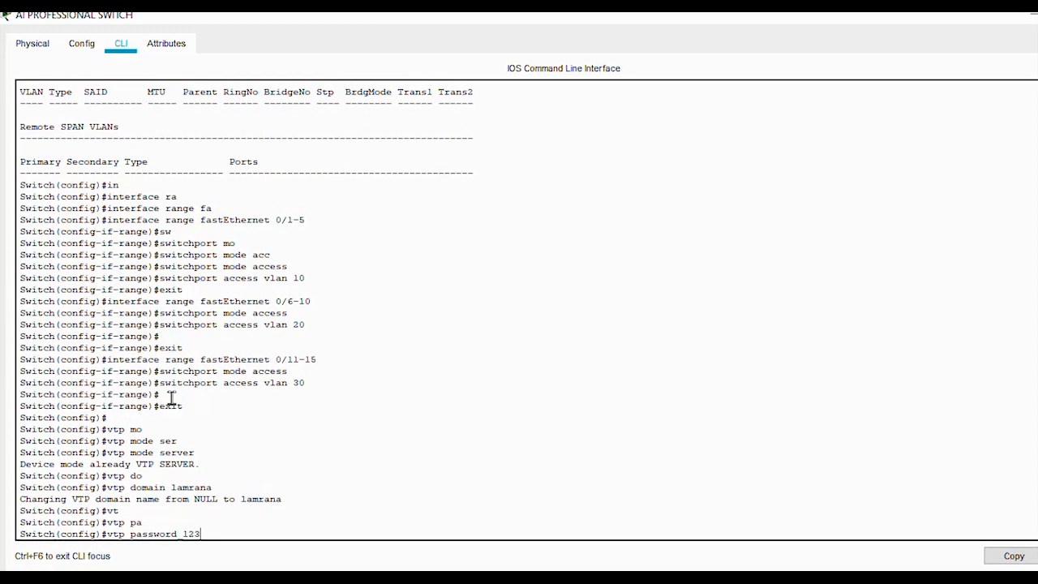
pyautogui.press('Return')
pyautogui.press('Return')
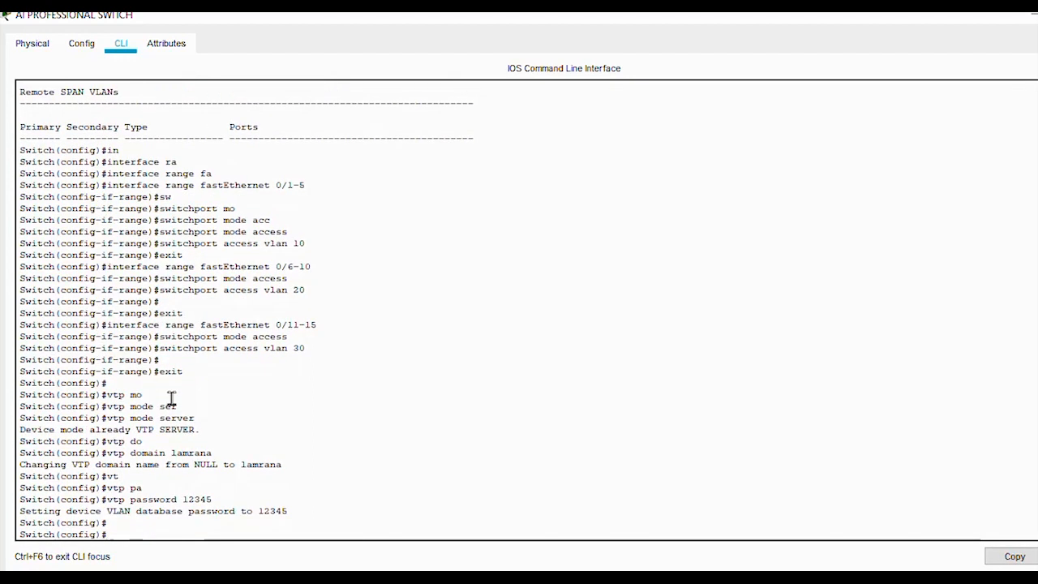
# Step: Exit global configuration mode and check the VLAN port assignments with show vlan through the end of its output
pyautogui.write('exit')
pyautogui.press('Return')
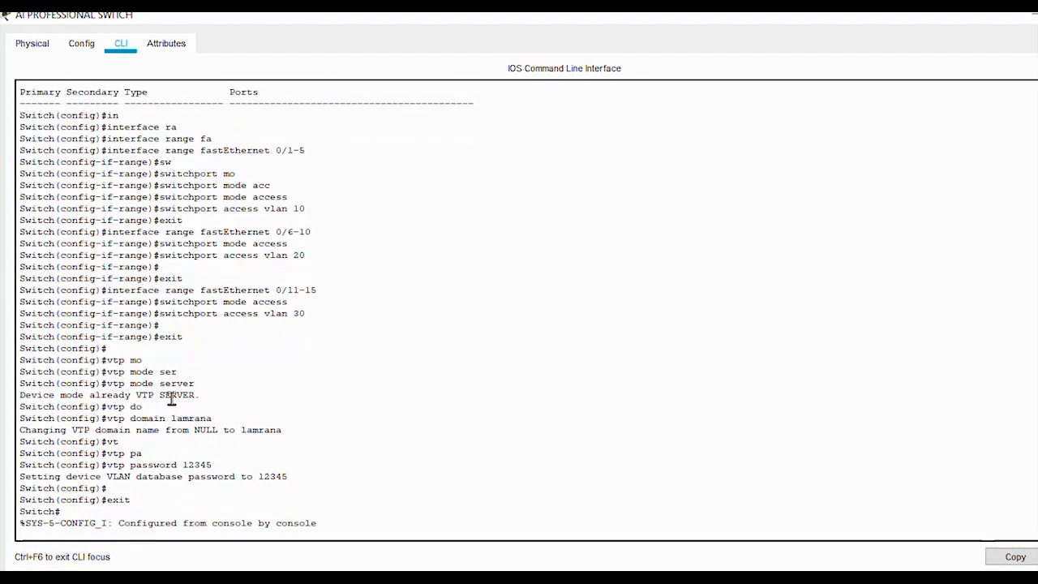
pyautogui.press('Return')
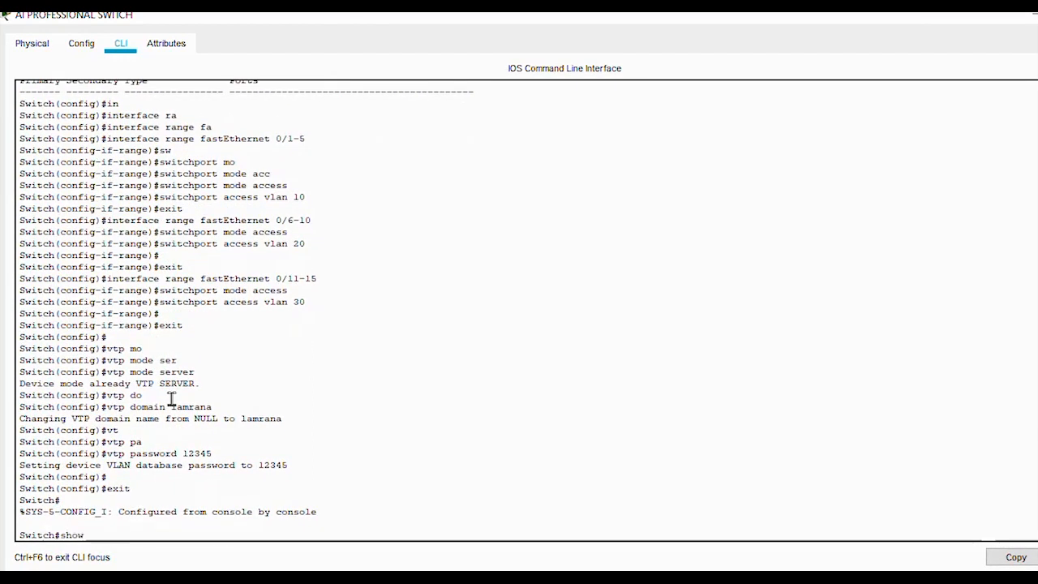
pyautogui.press('Return')
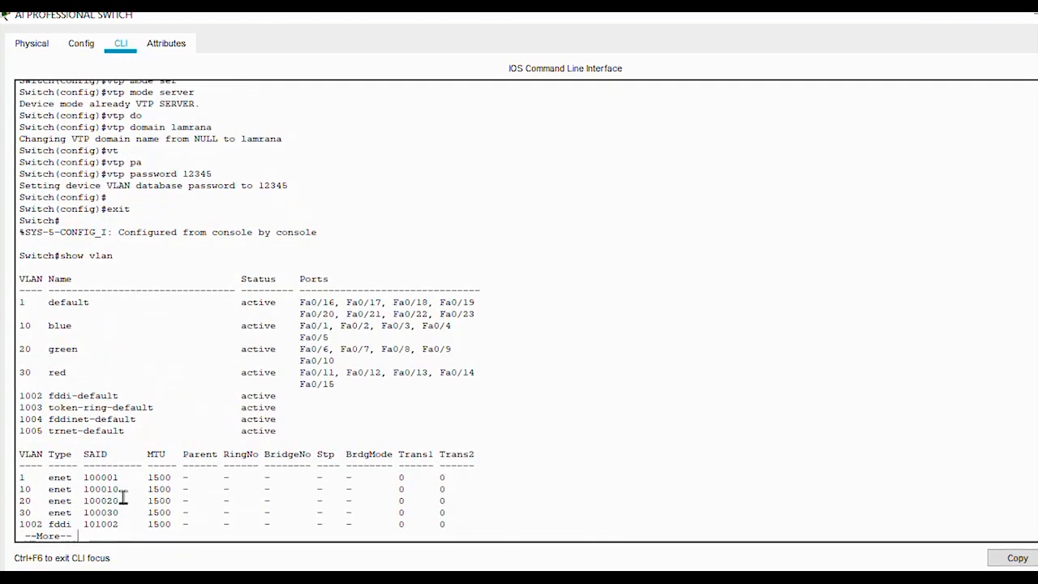
pyautogui.press('space')
# Step: Save the configuration of AI PROFESSIONAL SWITCH with wri, and return to the network topology
pyautogui.write('wri')
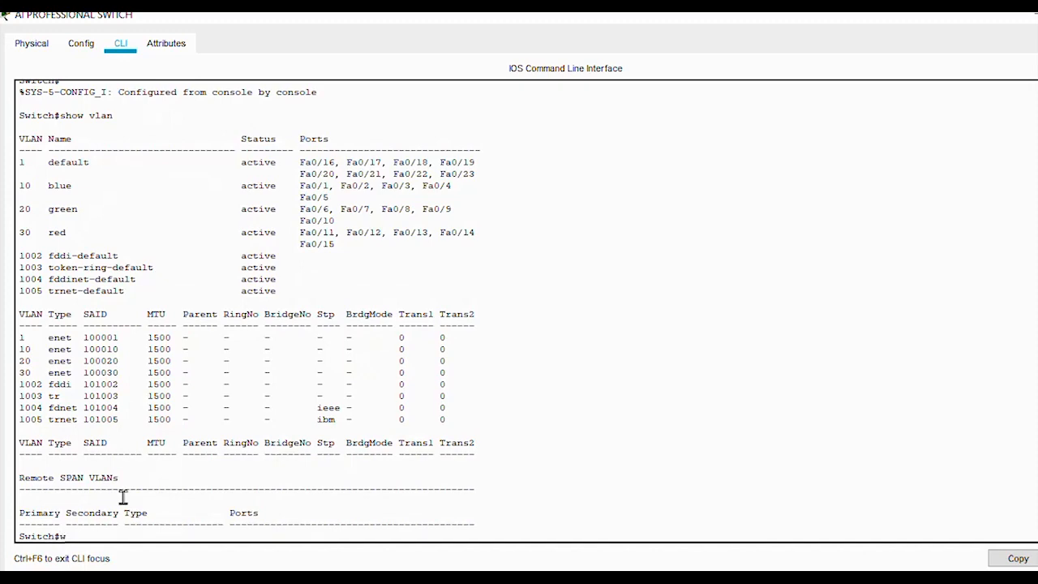
pyautogui.press('Return')
pyautogui.press('Return')
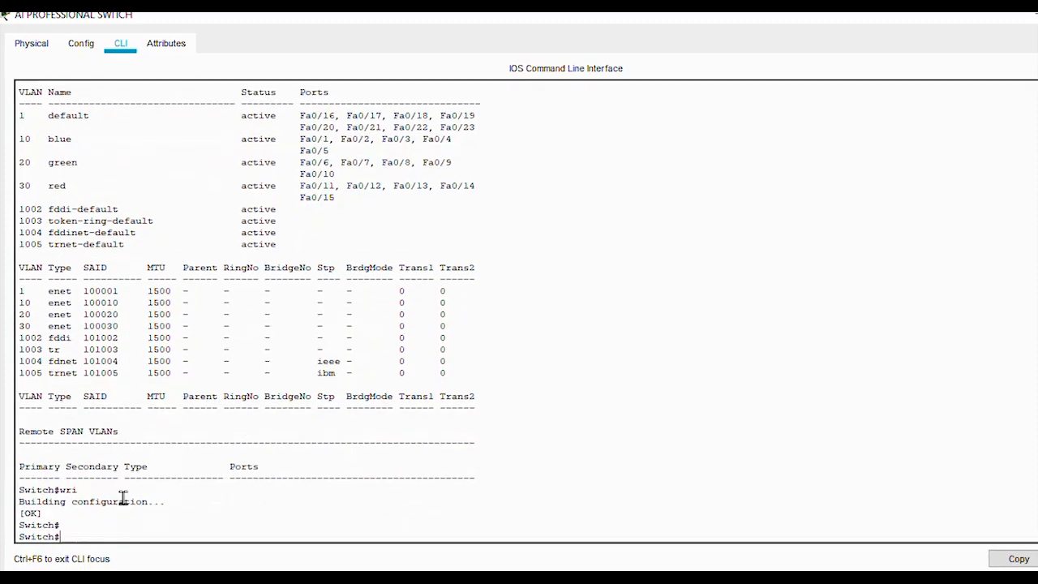
pyautogui.click(1028, 16)
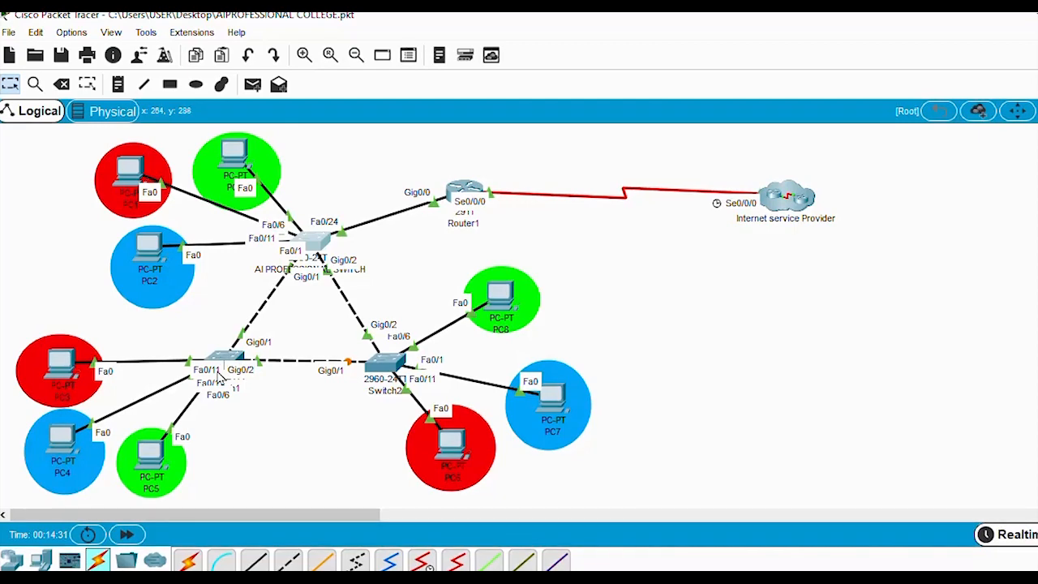
# Step: Open Switch1's command line in a maximized window and exit interface range mode to global configuration
pyautogui.moveTo(230, 360); pyautogui.dragTo(213, 350)
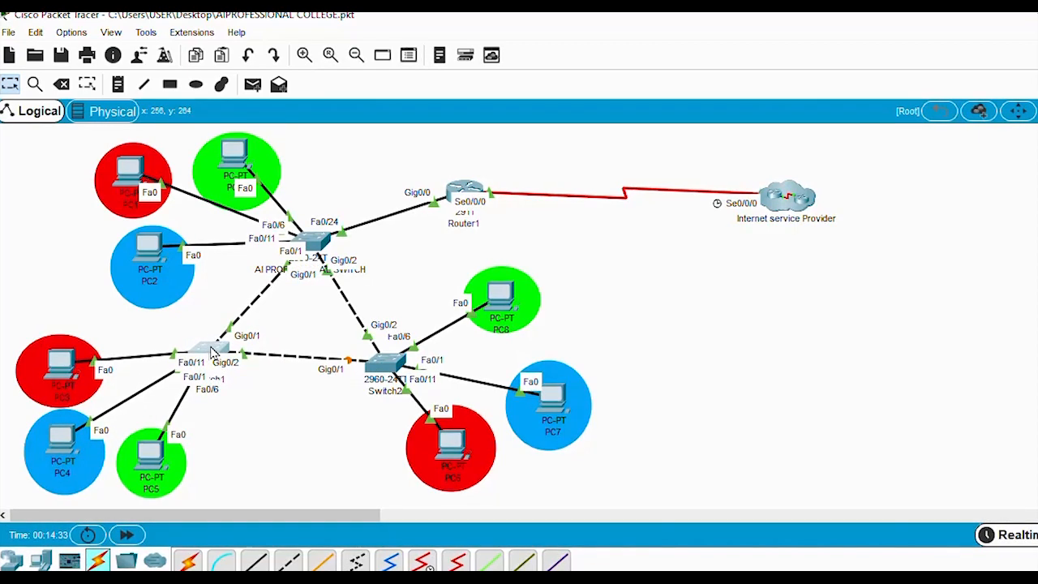
pyautogui.click(209, 352)
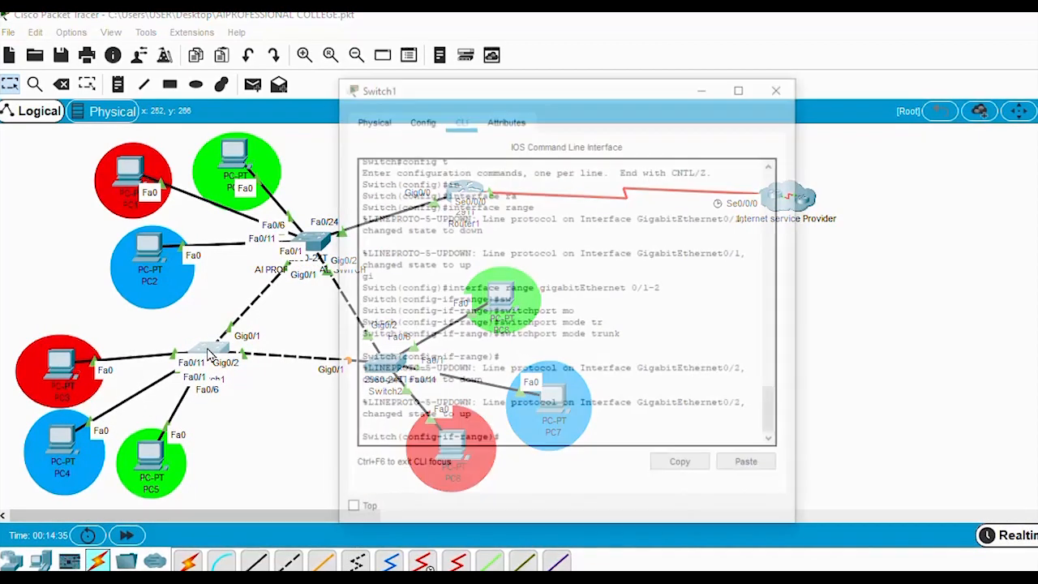
pyautogui.click(738, 90)
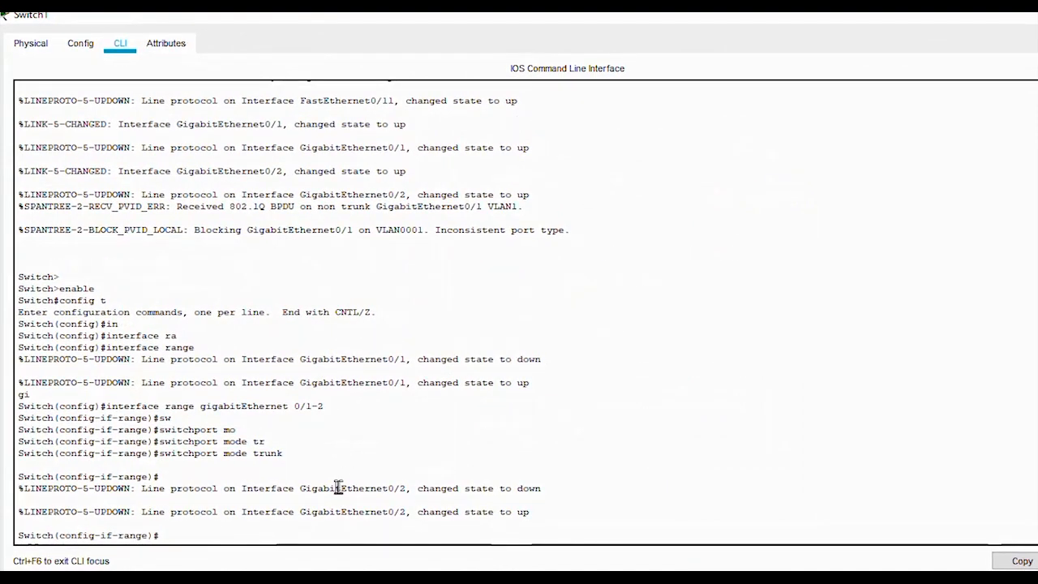
pyautogui.press('Return')
pyautogui.press('Return')
pyautogui.write('ex')
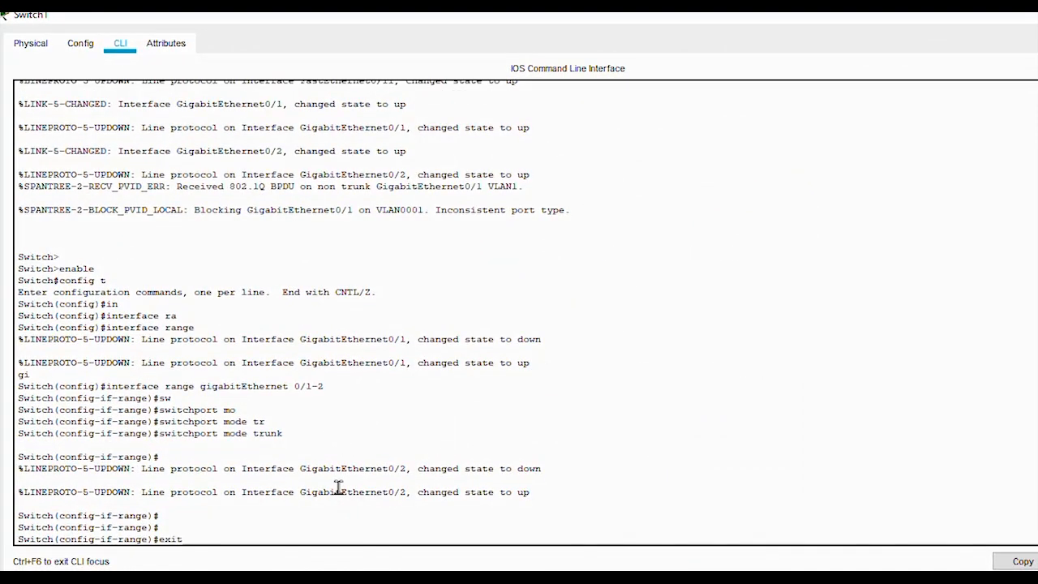
pyautogui.write('it')
pyautogui.press('Return')
pyautogui.press('Return')
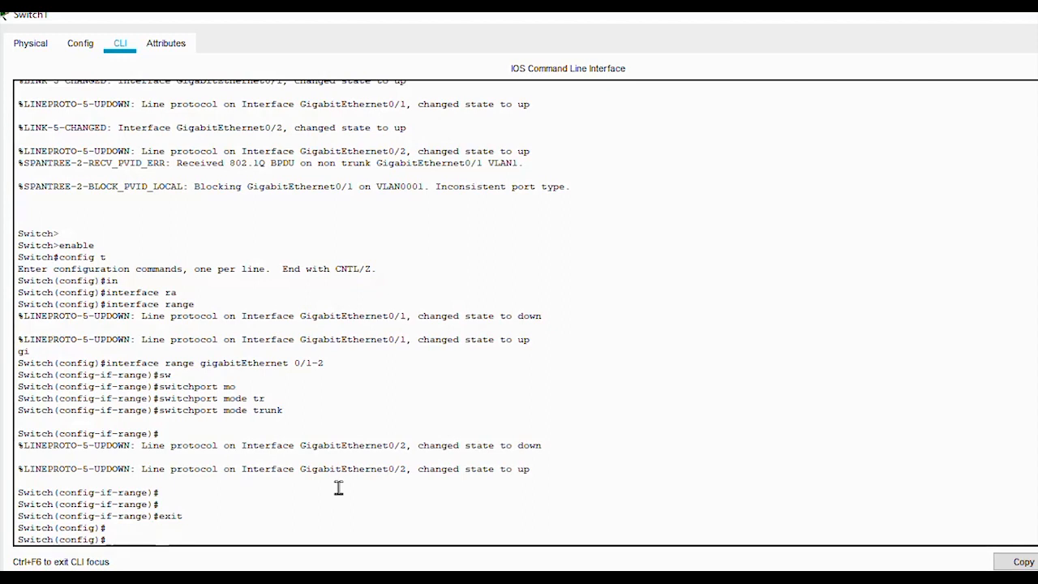
# Step: Put Switch1 in VTP client mode with vtp mode client
pyautogui.write('vtp')
pyautogui.press('Tab')
pyautogui.write('m')
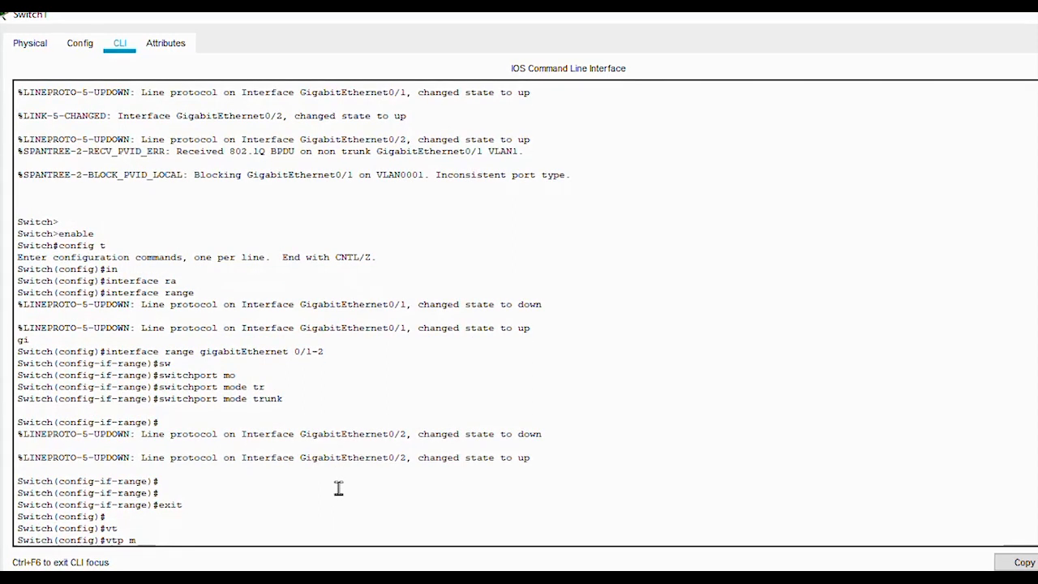
pyautogui.write('o')
pyautogui.press('Tab')
pyautogui.write('cli')
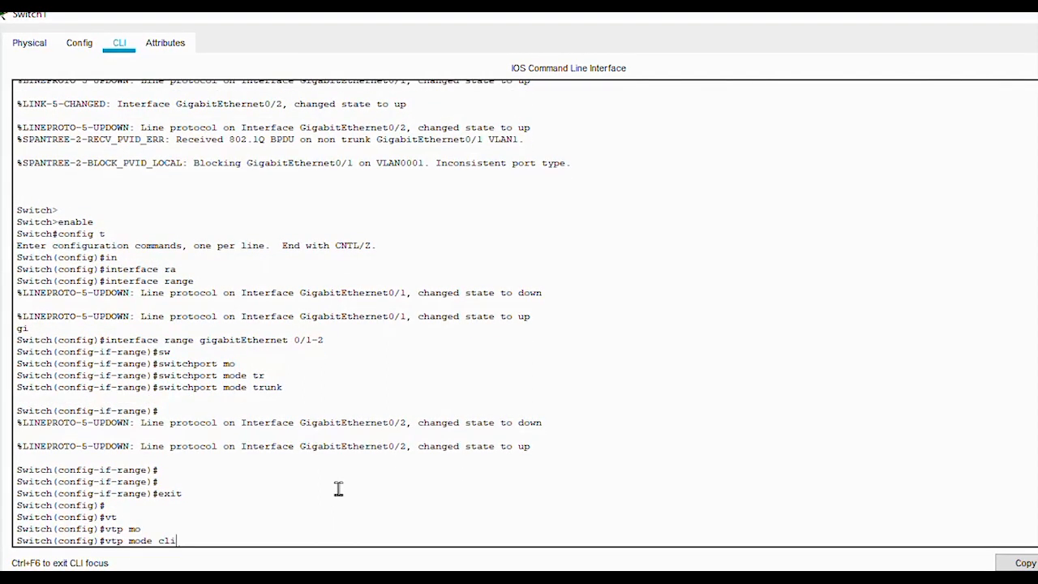
pyautogui.press('Tab')
pyautogui.press('Return')
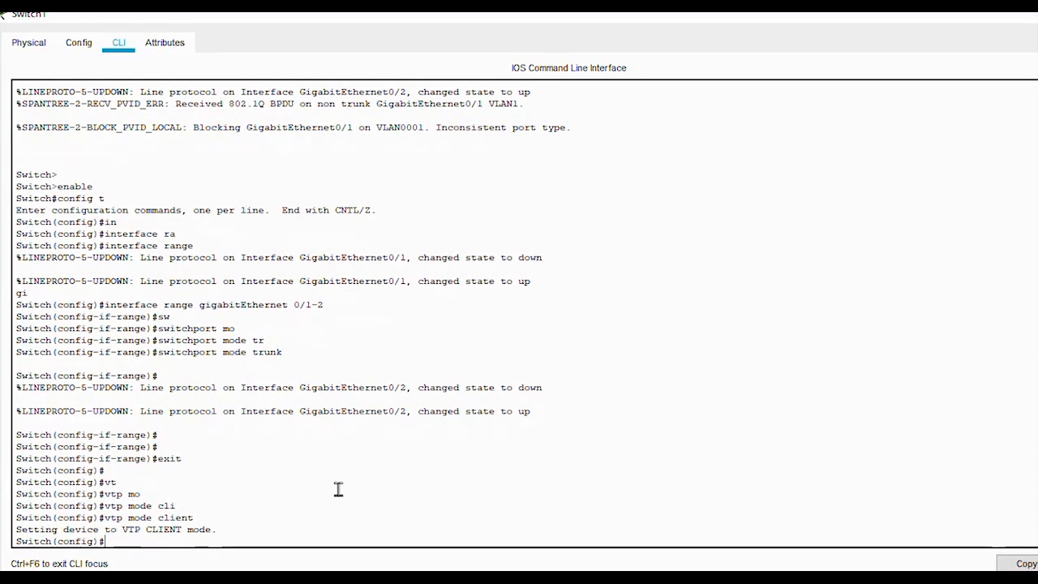
# Step: Set Switch1's VTP domain to lamrana with the vtp domain command
pyautogui.write('vt')
pyautogui.write('p')
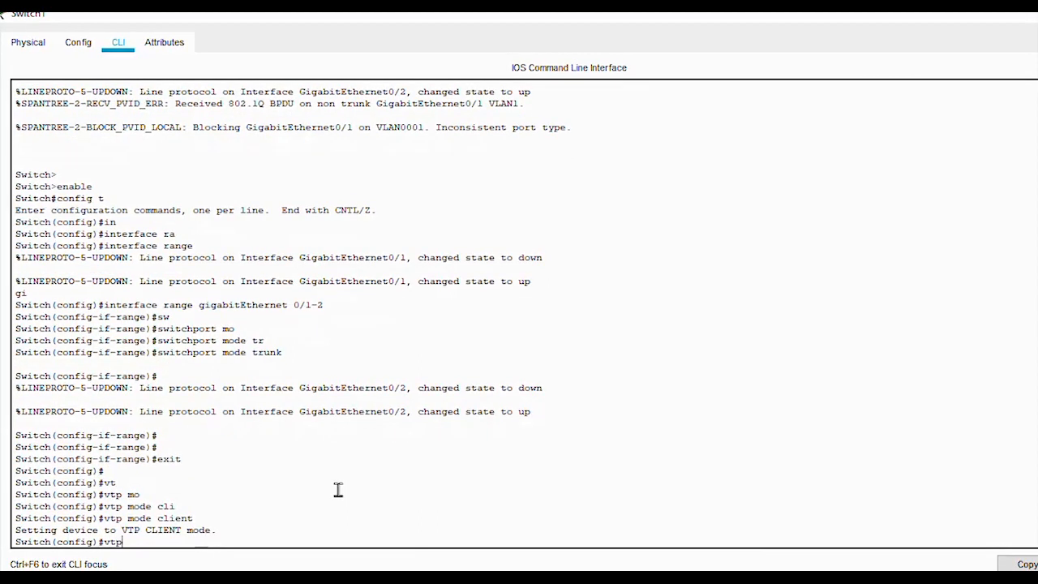
pyautogui.press('Tab')
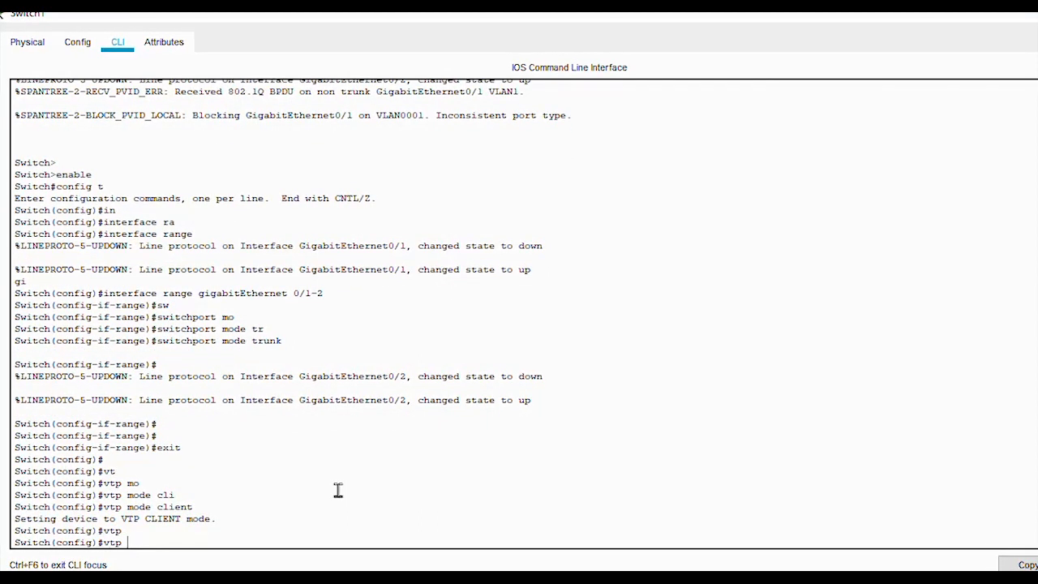
pyautogui.write('do')
pyautogui.press('Tab')
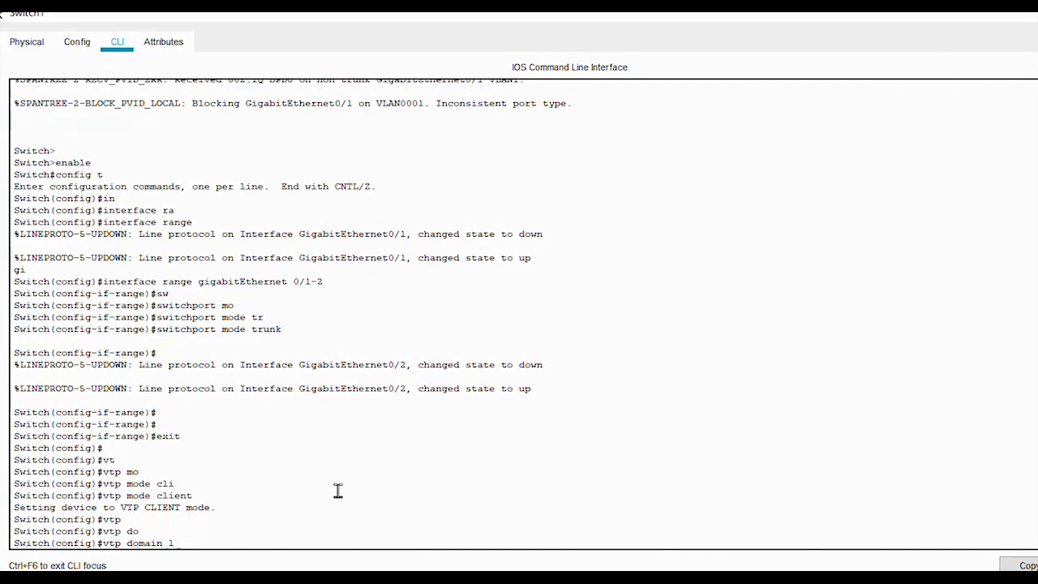
pyautogui.write('lamra')
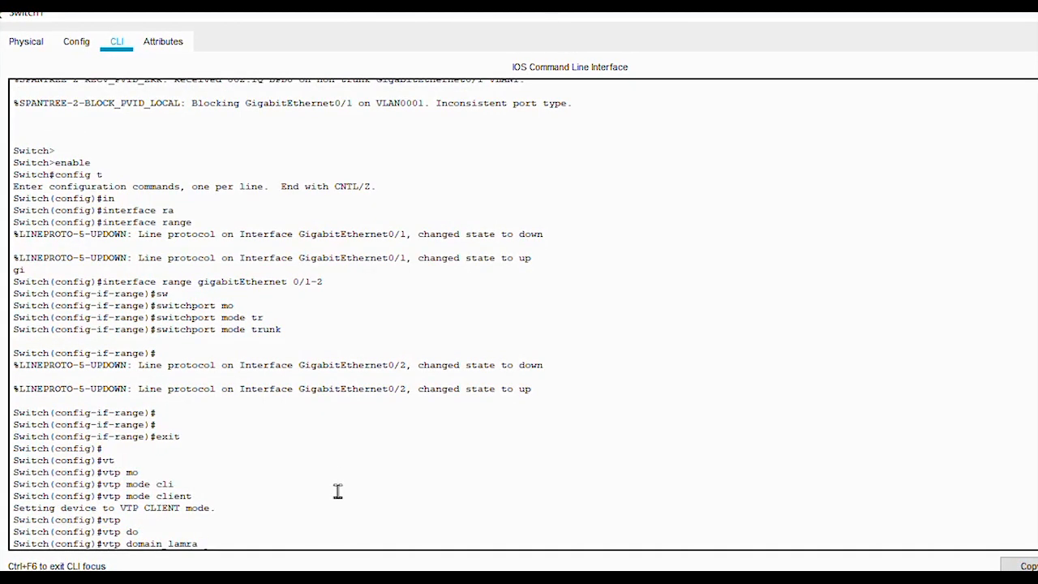
pyautogui.write('na')
pyautogui.press('Return')
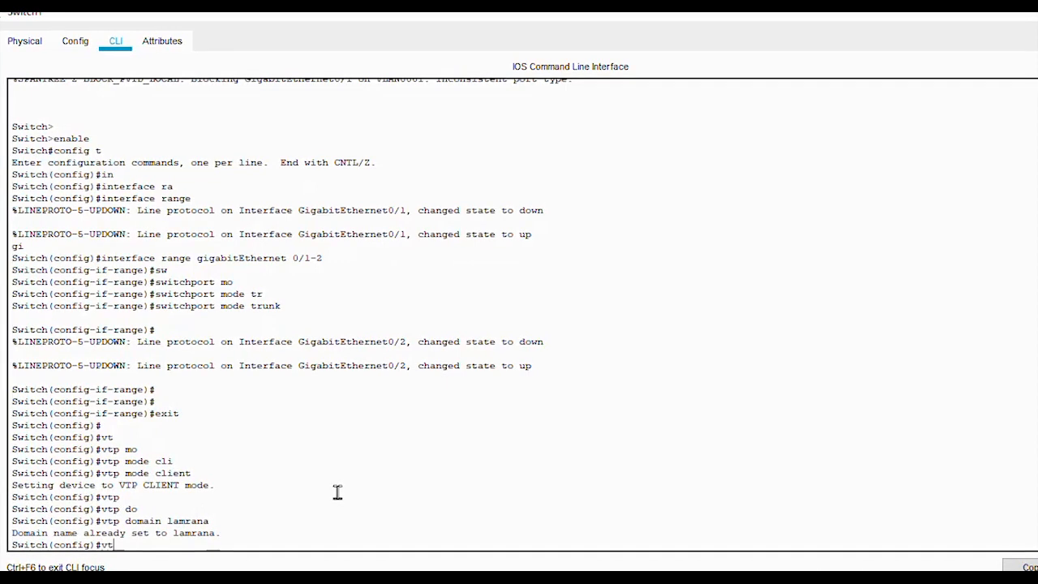
# Step: Set the VTP password on Switch1 with the vtp password command, entering the shared VTP password
pyautogui.write('vtp p')
pyautogui.press('Tab')
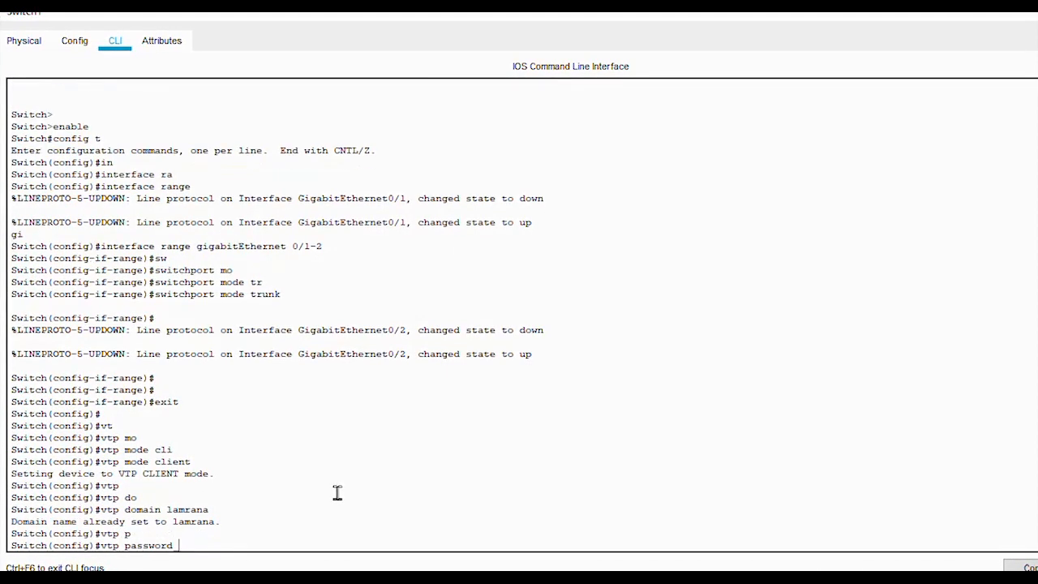
pyautogui.write('12')
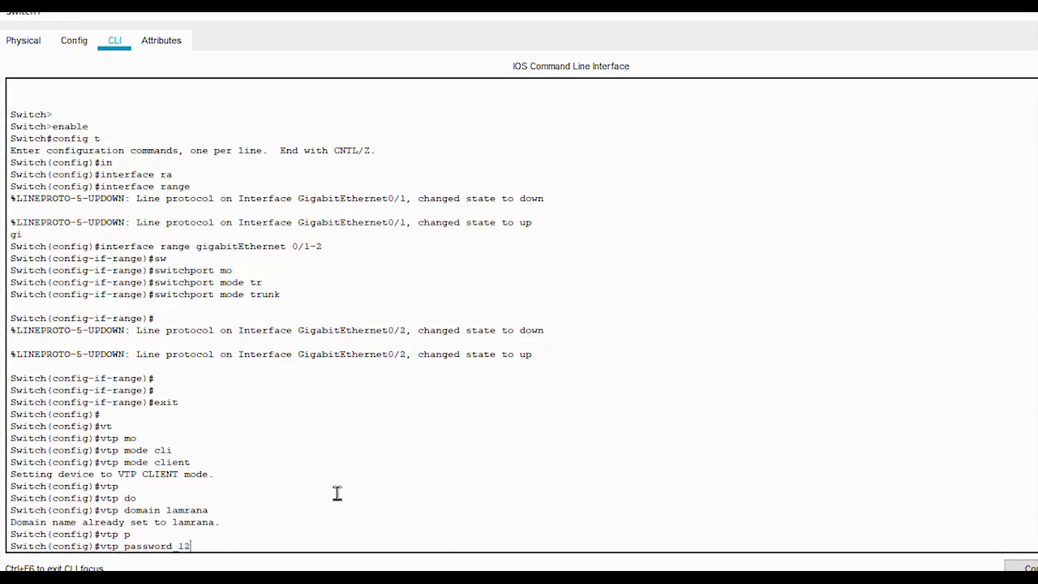
pyautogui.write('345')
pyautogui.press('Return')
pyautogui.press('Return')
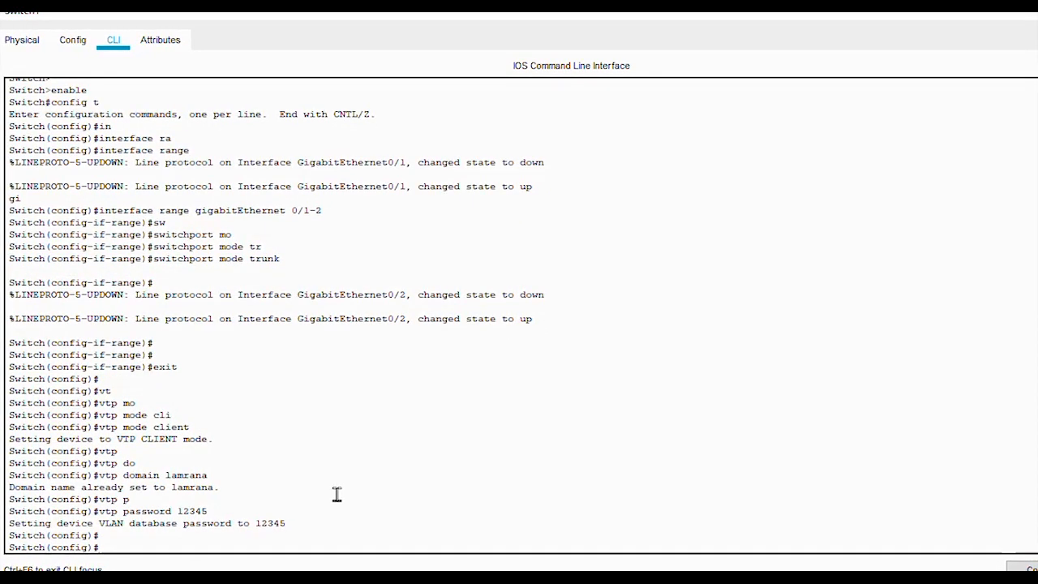
# Step: Check the VLAN list on Switch1 with do show vlan, paging through to the end of the output
pyautogui.write('do s')
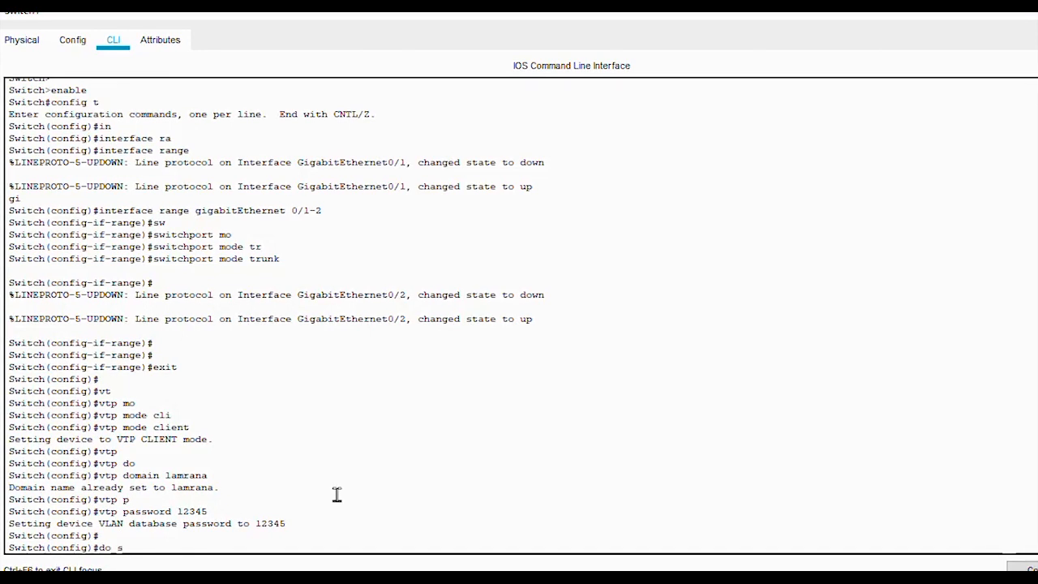
pyautogui.write('how lan')
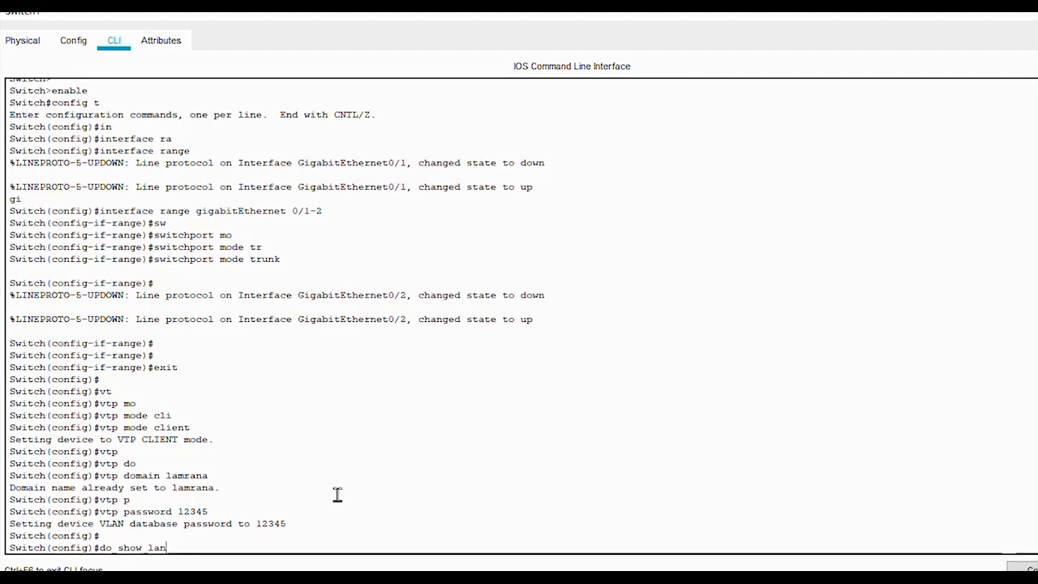
pyautogui.press('BackSpace')
pyautogui.press('BackSpace')
pyautogui.press('BackSpace')
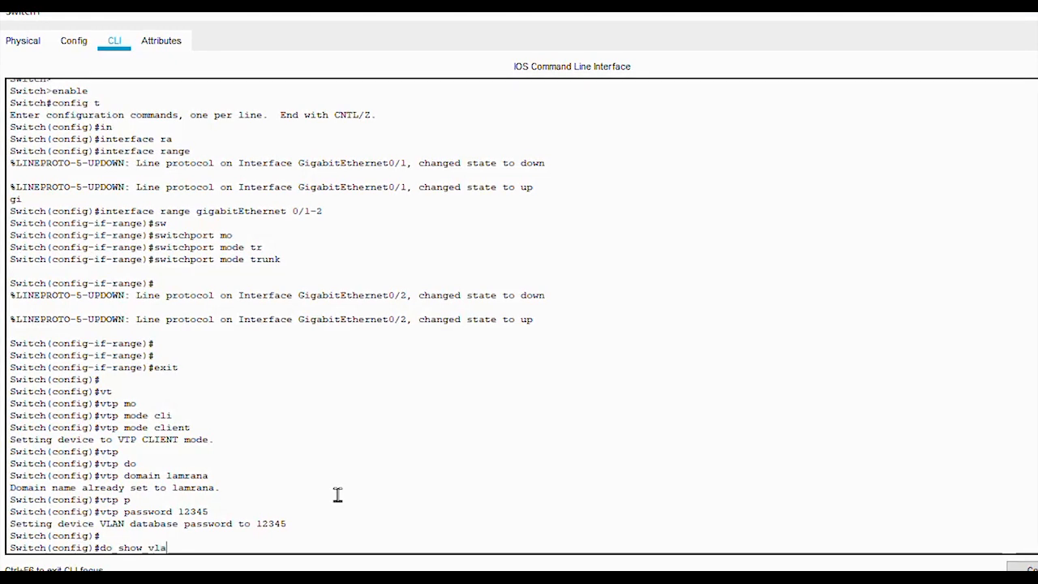
pyautogui.press('Return')
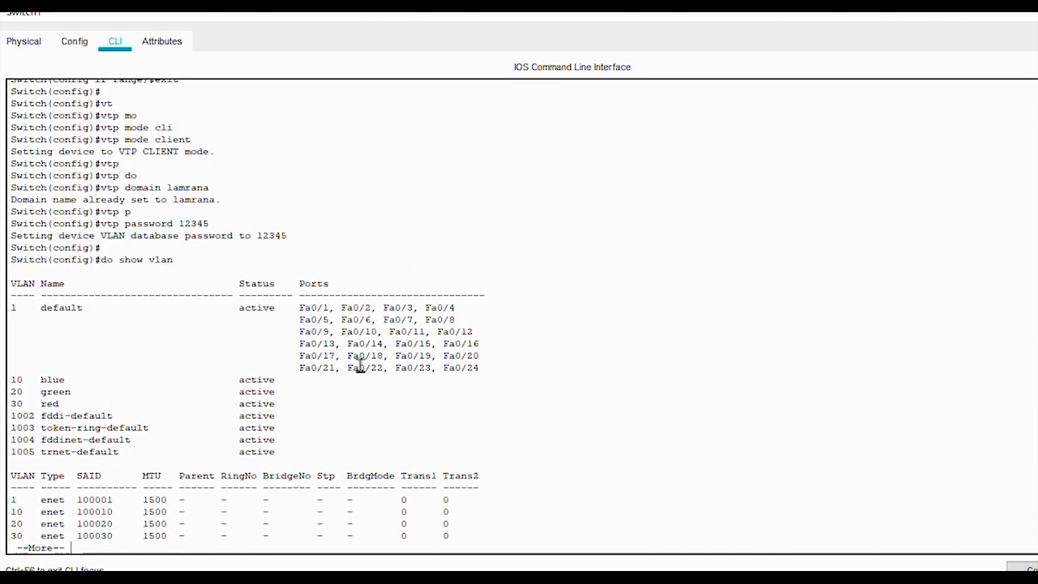
pyautogui.press('space')
# Step: Enter interface range configuration for fastEthernet 0/1-5 on Switch1
pyautogui.write('in')
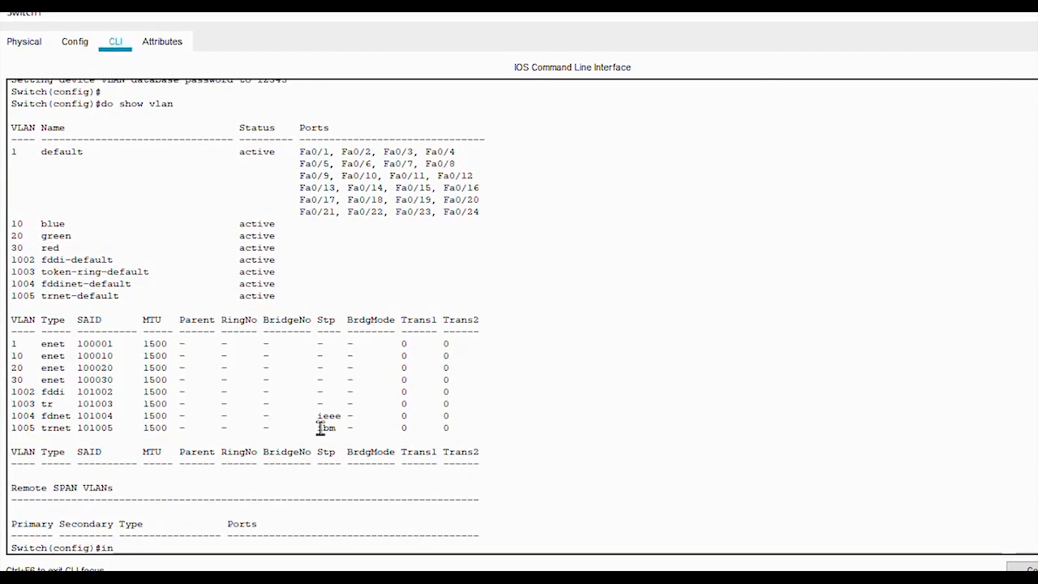
pyautogui.press('Tab')
pyautogui.write('ra')
pyautogui.press('Tab')
pyautogui.write('fa')
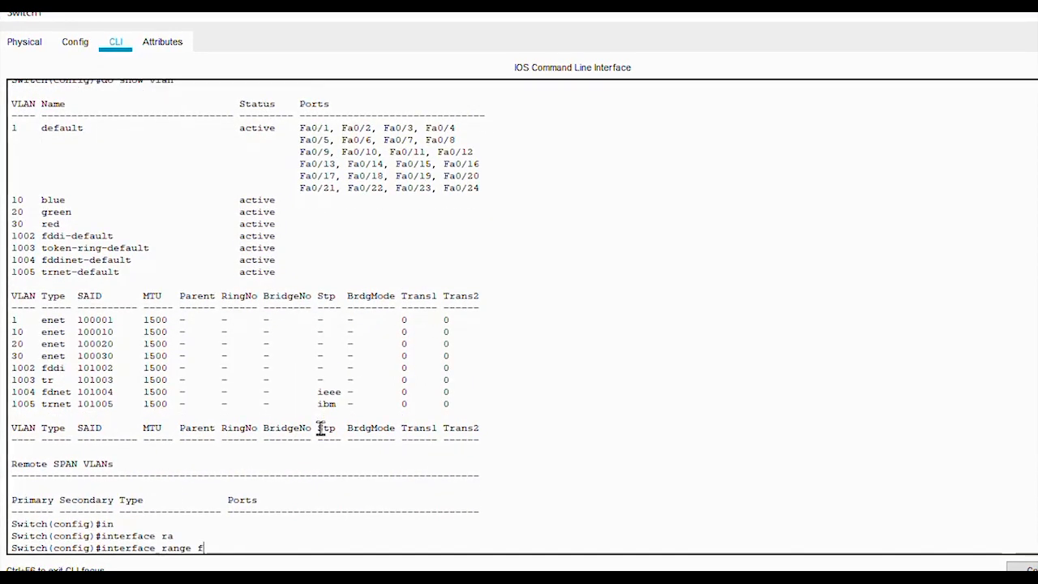
pyautogui.press('Tab')
pyautogui.write('0/')
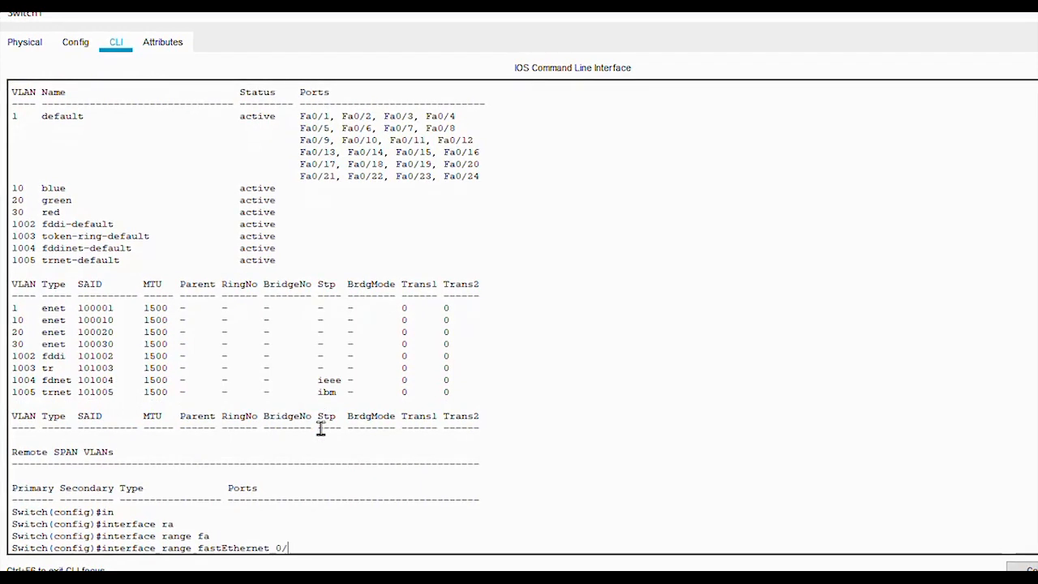
pyautogui.write('1-5')
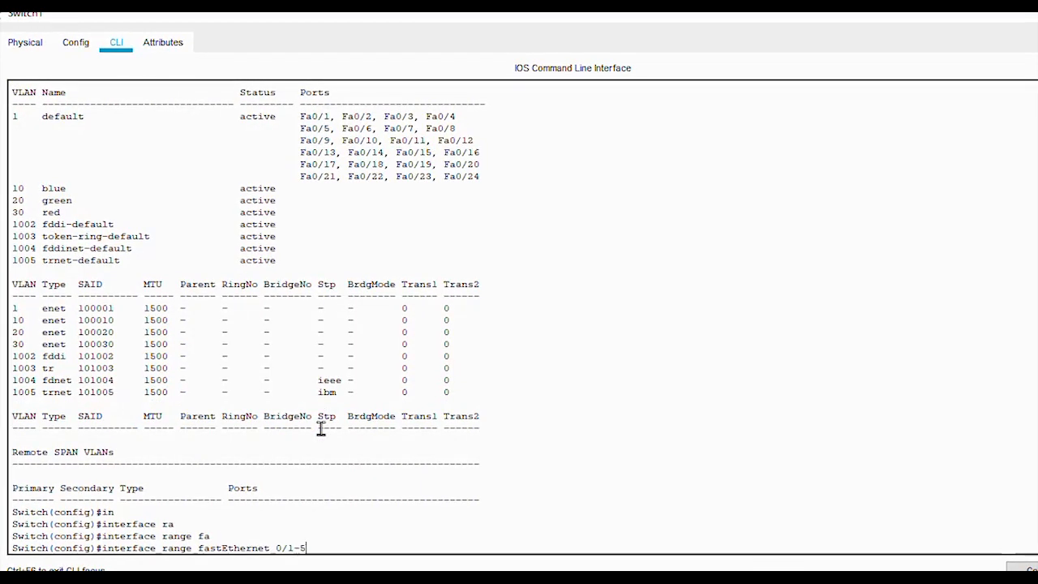
pyautogui.press('Return')
# Step: Set ports fastEthernet 0/1-5 to access mode with switchport mode access
pyautogui.write('sw')
pyautogui.press('Tab')
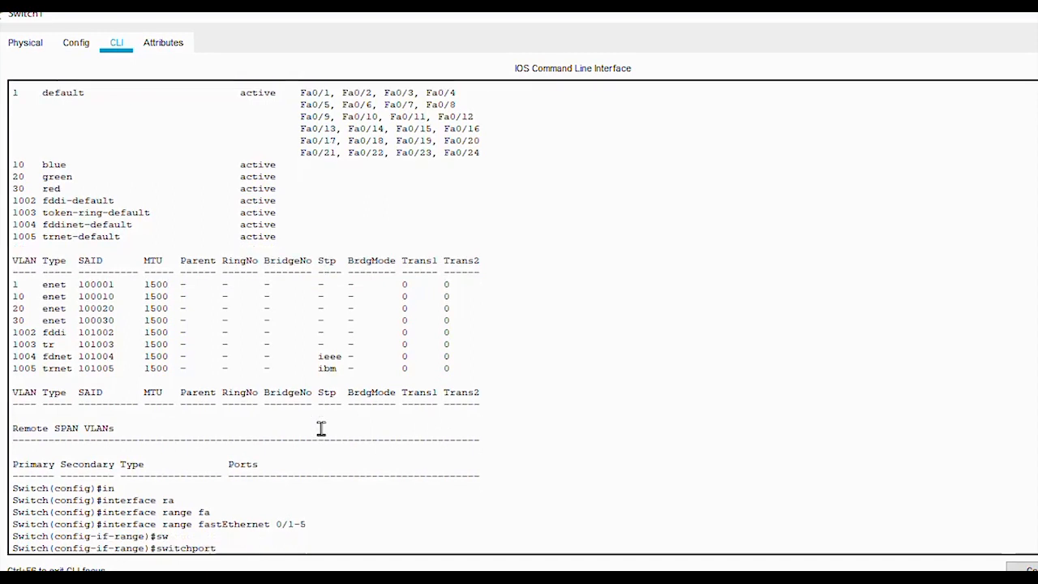
pyautogui.write('mo')
pyautogui.press('Tab')
pyautogui.write('acc')
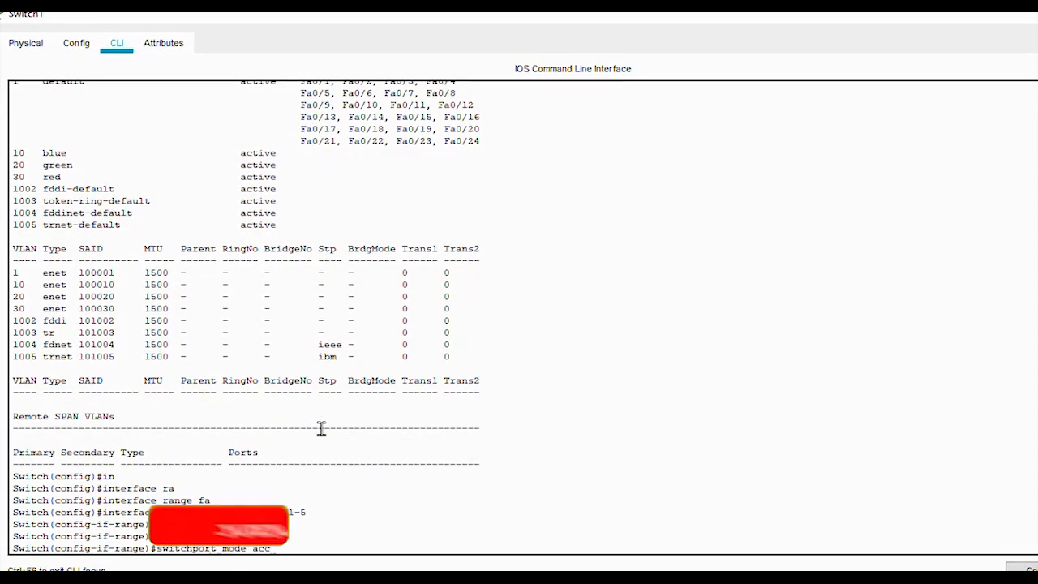
pyautogui.press('Return')
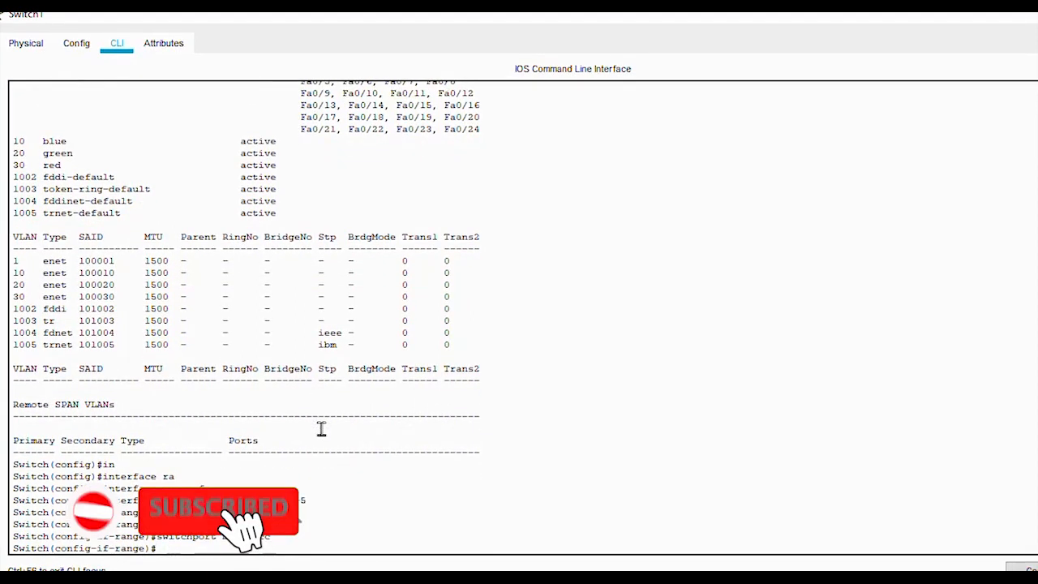
pyautogui.press('Up')
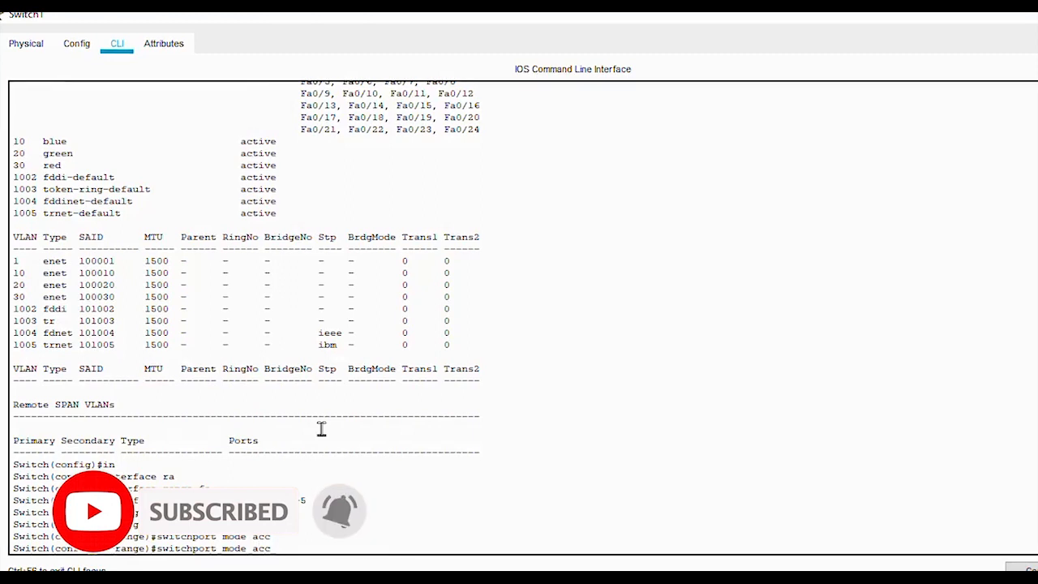
pyautogui.press('Tab')
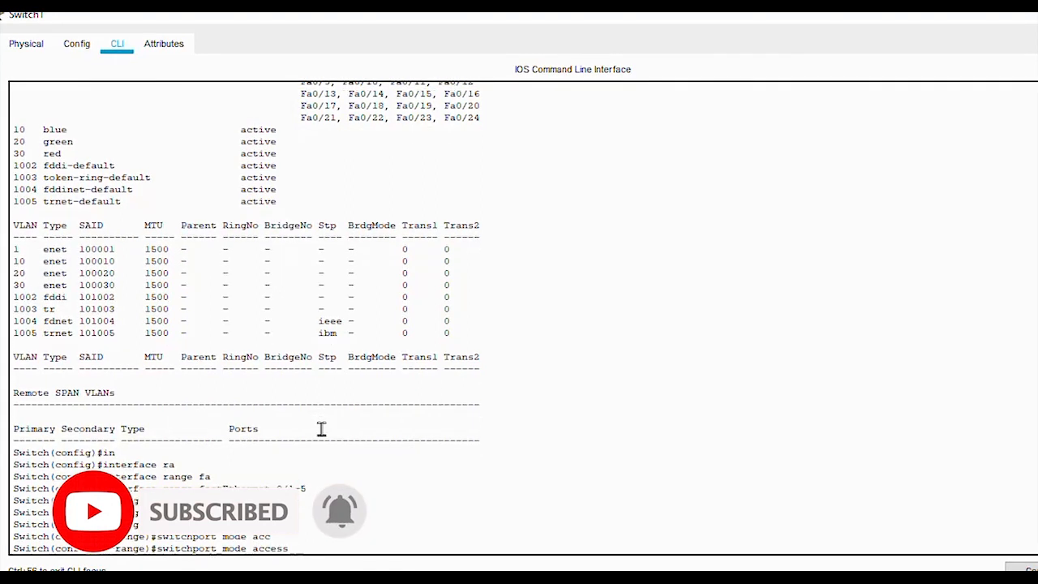
pyautogui.press('Return')
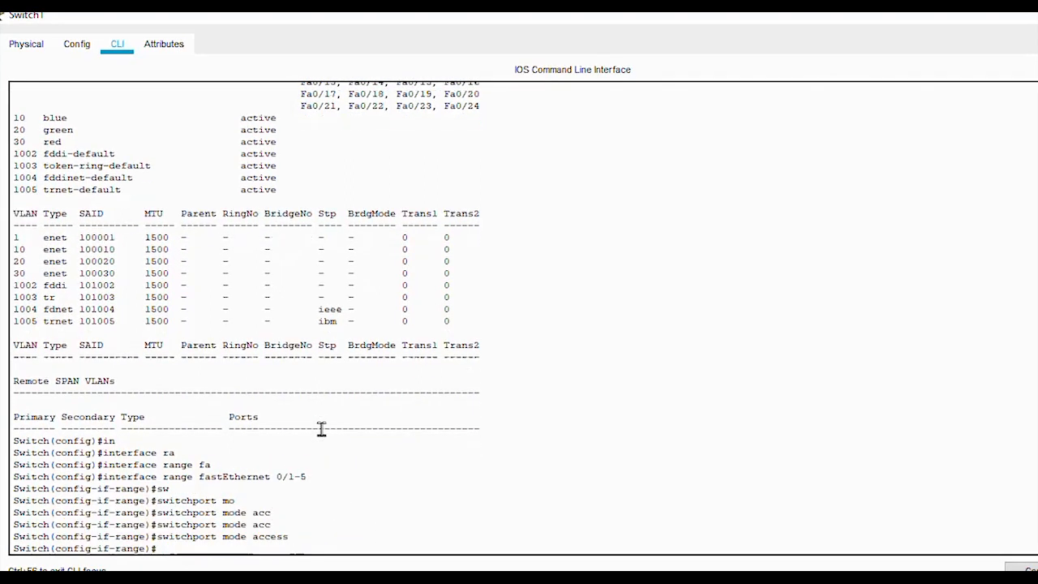
# Step: Assign ports fastEthernet 0/1-5 to VLAN 10 with switchport access vlan 10, and exit interface range mode
pyautogui.press('Up')
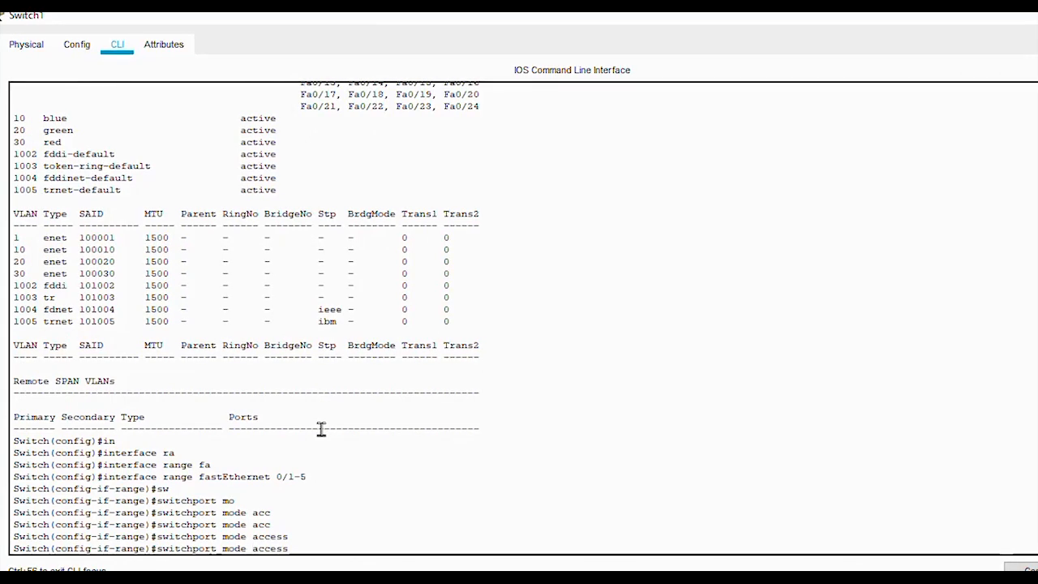
pyautogui.press('Left')
pyautogui.press('Left')
pyautogui.press('Left')
pyautogui.press('Left')
pyautogui.press('Left')
pyautogui.press('Left')
pyautogui.press('BackSpace')
pyautogui.press('BackSpace')
pyautogui.press('BackSpace')
pyautogui.press('BackSpace')
pyautogui.press('BackSpace')
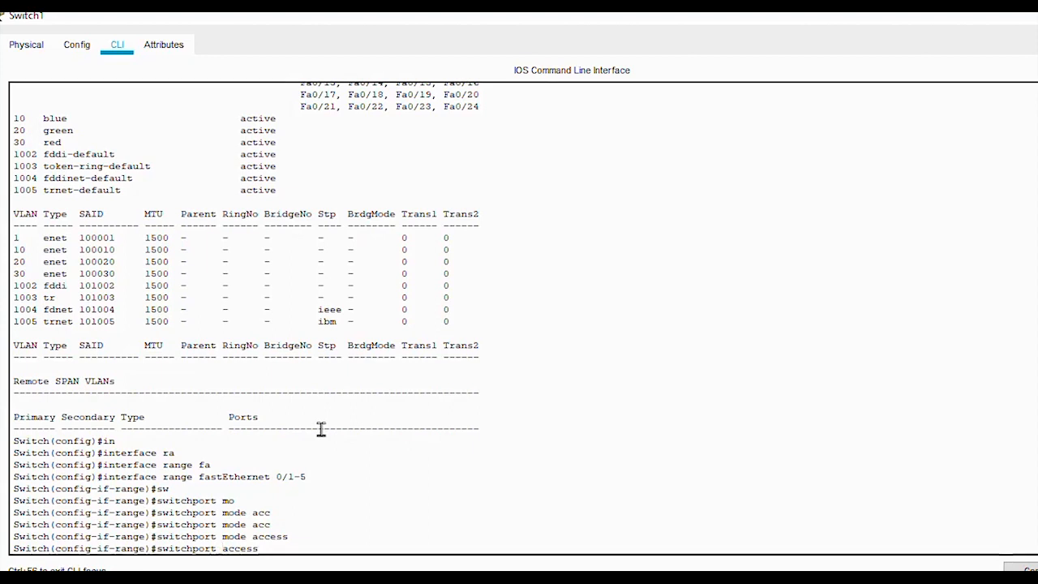
pyautogui.press('End')
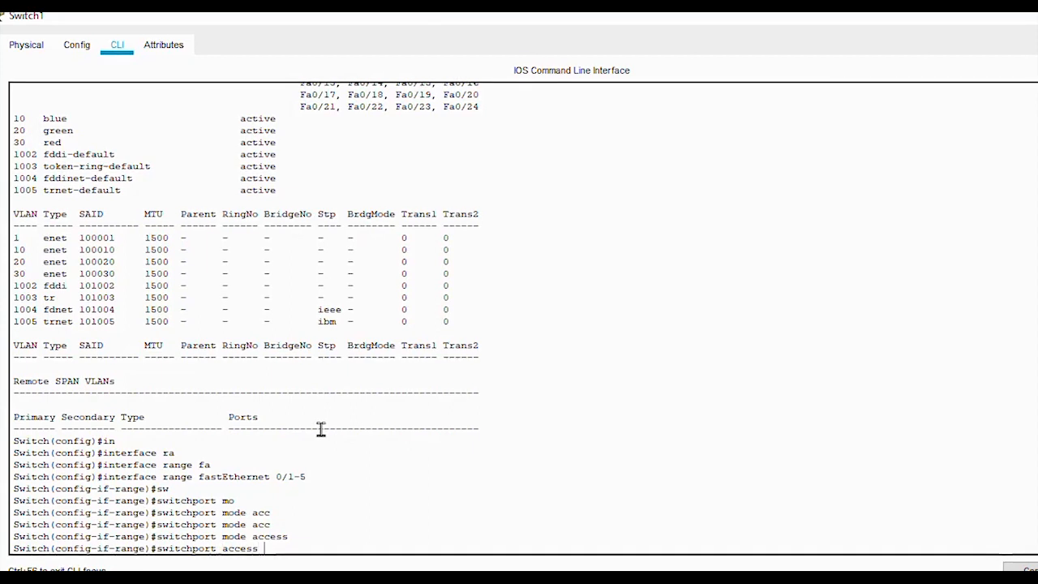
pyautogui.write('vlan 10')
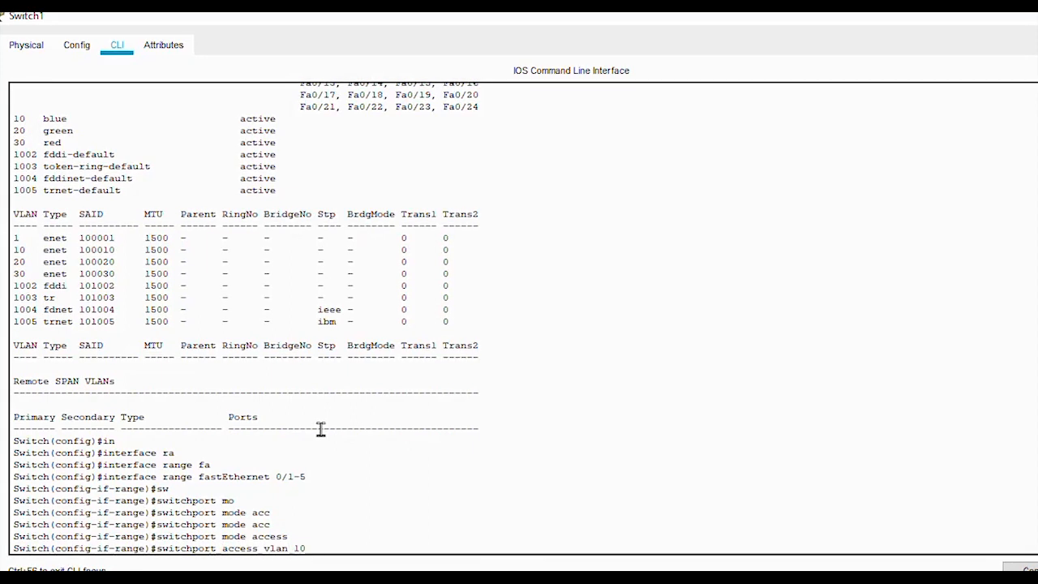
pyautogui.press('Return')
pyautogui.press('Return')
pyautogui.write('exit')
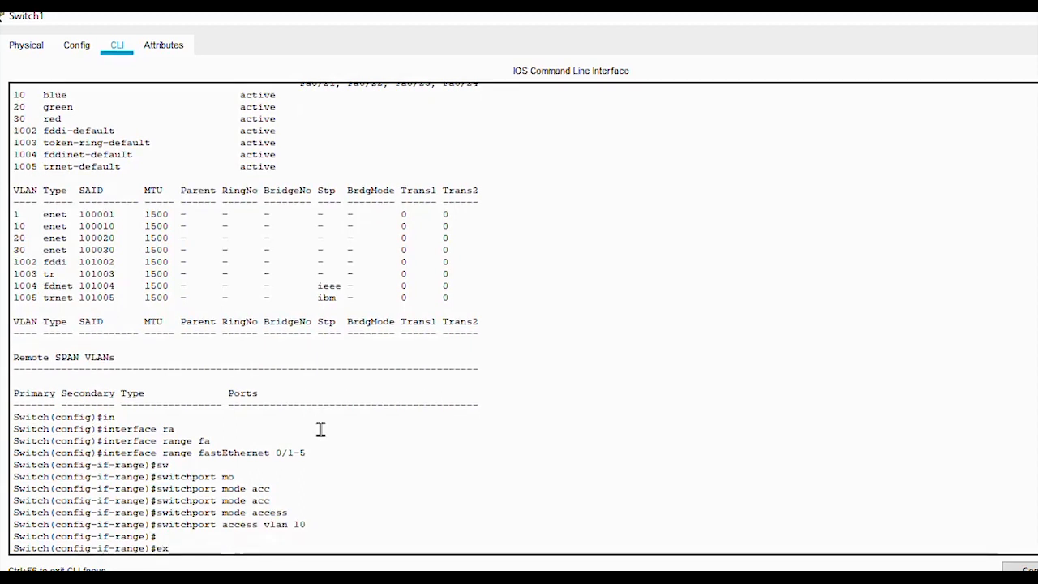
pyautogui.press('Return')
# Step: Enter interface range configuration for fastEthernet 0/6-10, reusing the earlier interface range command
pyautogui.press('Up')
pyautogui.press('Up')
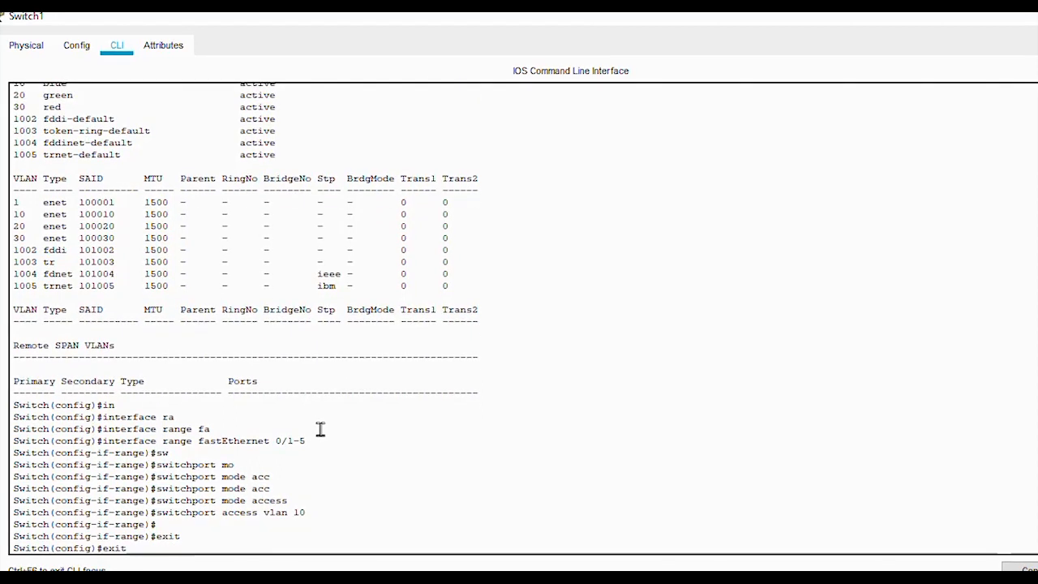
pyautogui.press('Up')
pyautogui.press('Up')
pyautogui.press('Up')
pyautogui.press('Up')
pyautogui.press('Up')
pyautogui.press('Up')
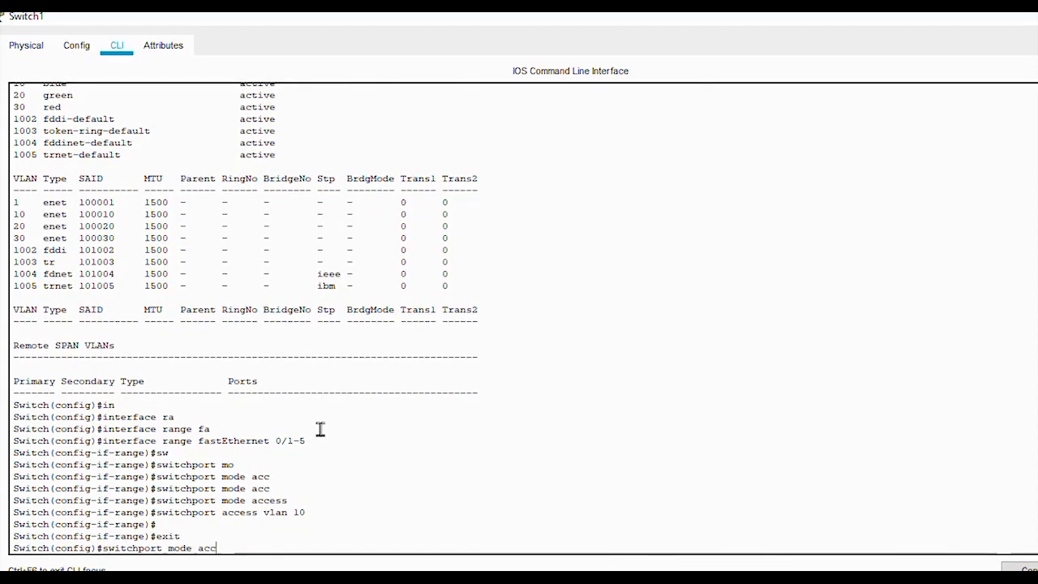
pyautogui.press('BackSpace')
pyautogui.press('BackSpace')
pyautogui.press('BackSpace')
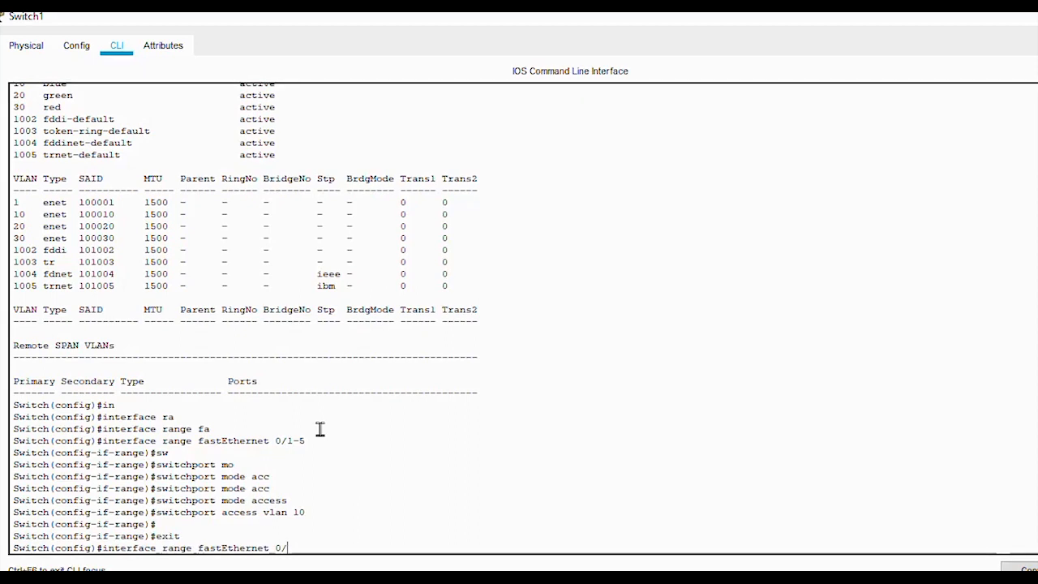
pyautogui.write('6-10')
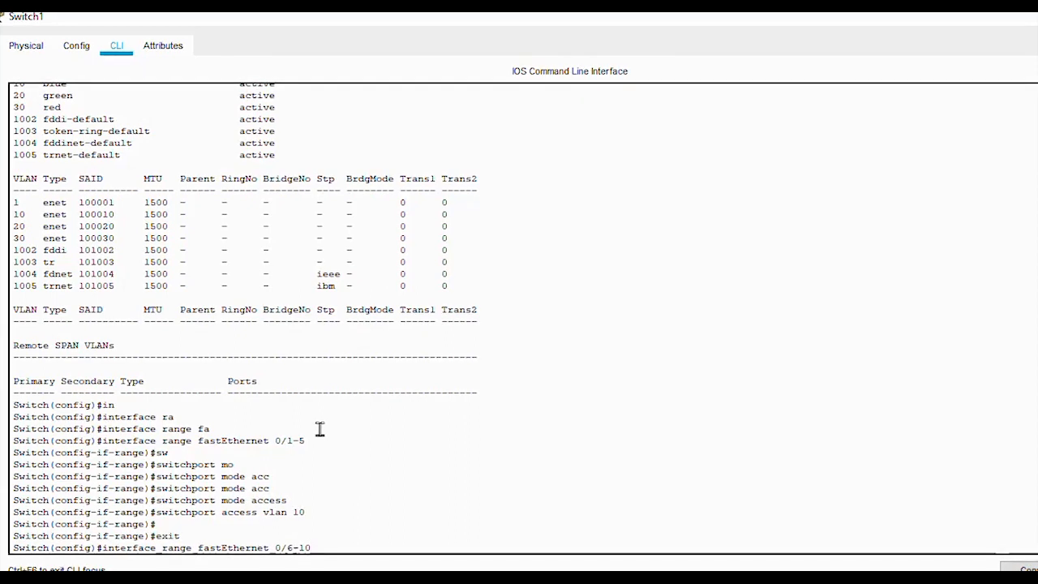
pyautogui.press('Return')
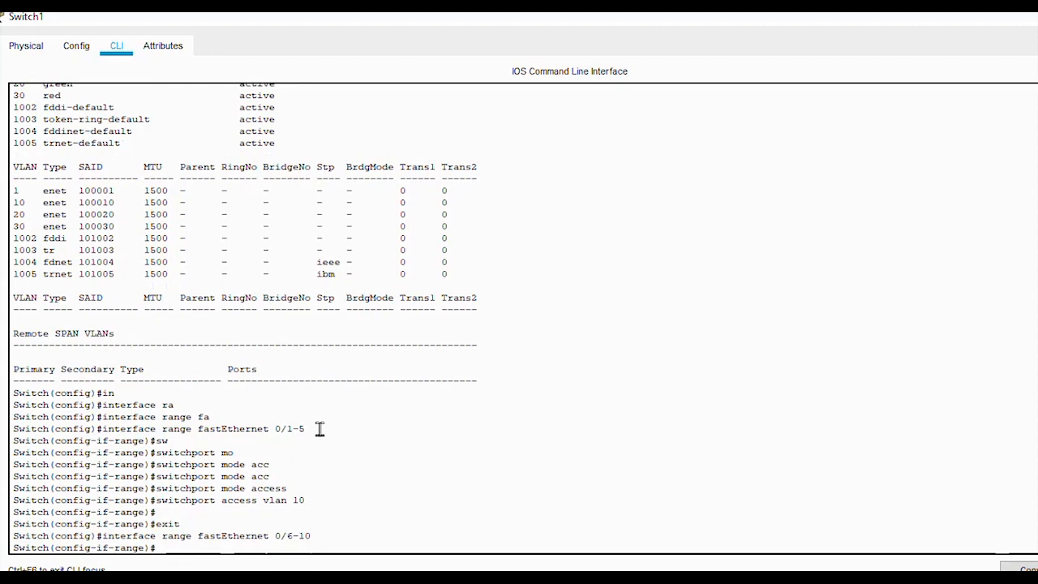
# Step: Set ports fastEthernet 0/6-10 to access mode by reusing switchport mode access
pyautogui.press('Up')
pyautogui.press('Up')
pyautogui.press('Up')
pyautogui.press('Up')
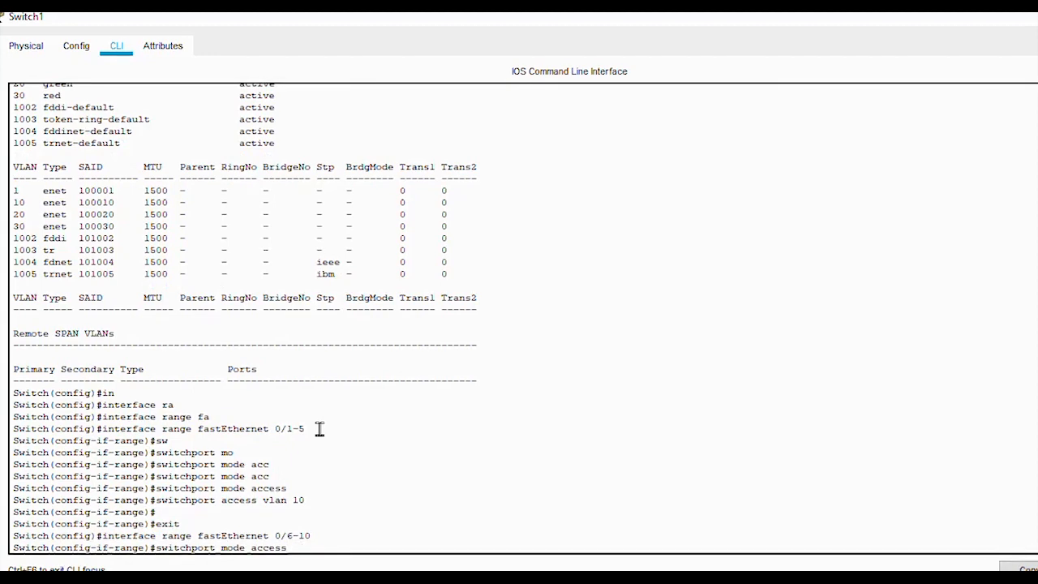
pyautogui.press('Return')
# Step: Assign ports fastEthernet 0/6-10 to VLAN 20 by editing the recalled switchport command to switchport access vlan 20, and exit interface range mode
pyautogui.press('Up')
pyautogui.press('Up')
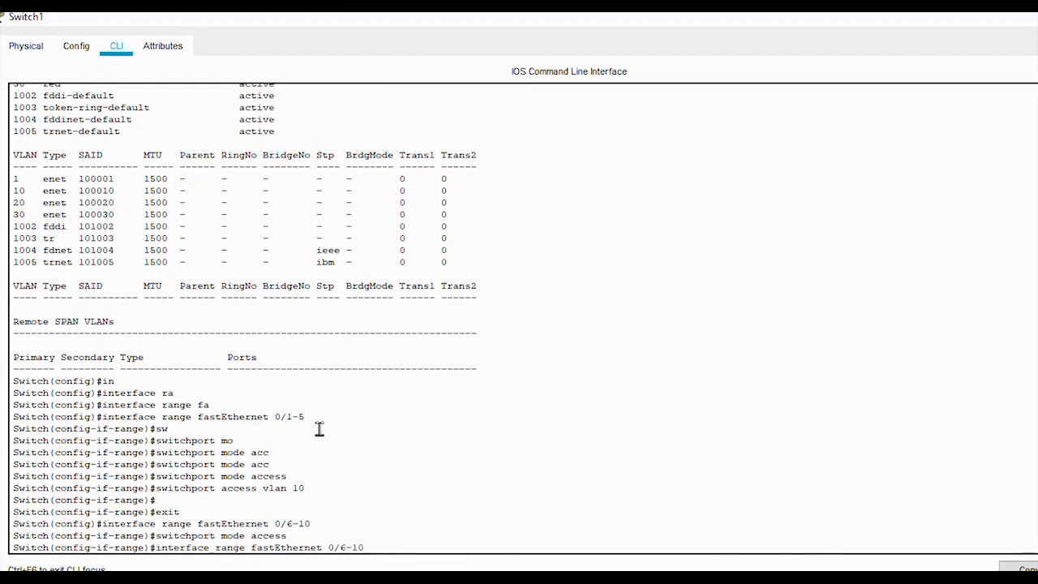
pyautogui.press('Down')
pyautogui.press('Left')
pyautogui.press('Left')
pyautogui.press('Left')
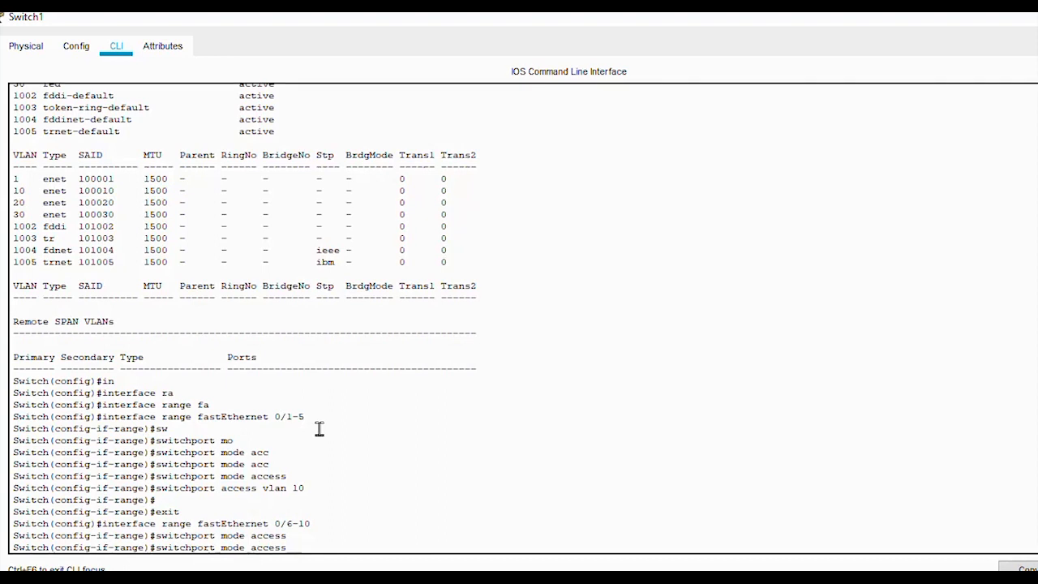
pyautogui.press('Left')
pyautogui.press('Left')
pyautogui.press('Left')
pyautogui.press('BackSpace')
pyautogui.press('BackSpace')
pyautogui.press('BackSpace')
pyautogui.press('BackSpace')
pyautogui.press('BackSpace')
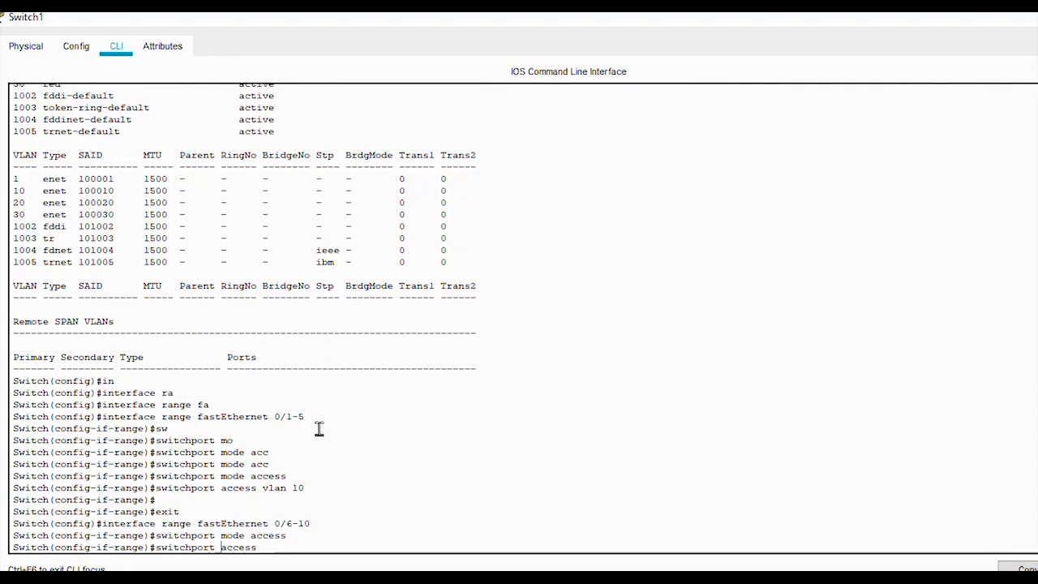
pyautogui.press('Right')
pyautogui.press('Right')
pyautogui.press('Right')
pyautogui.press('Right')
pyautogui.press('Right')
pyautogui.press('Right')
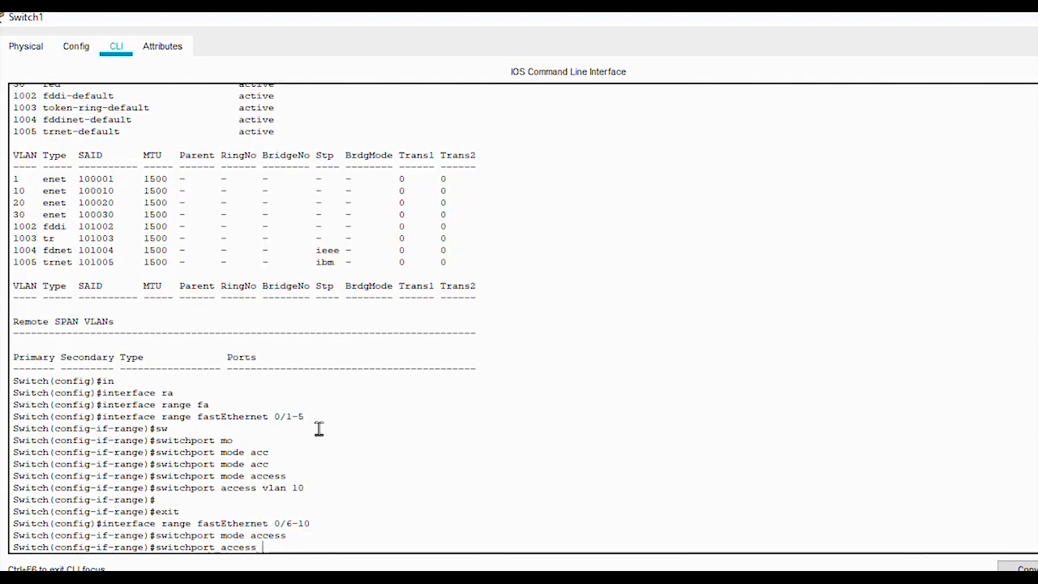
pyautogui.write('vlan')
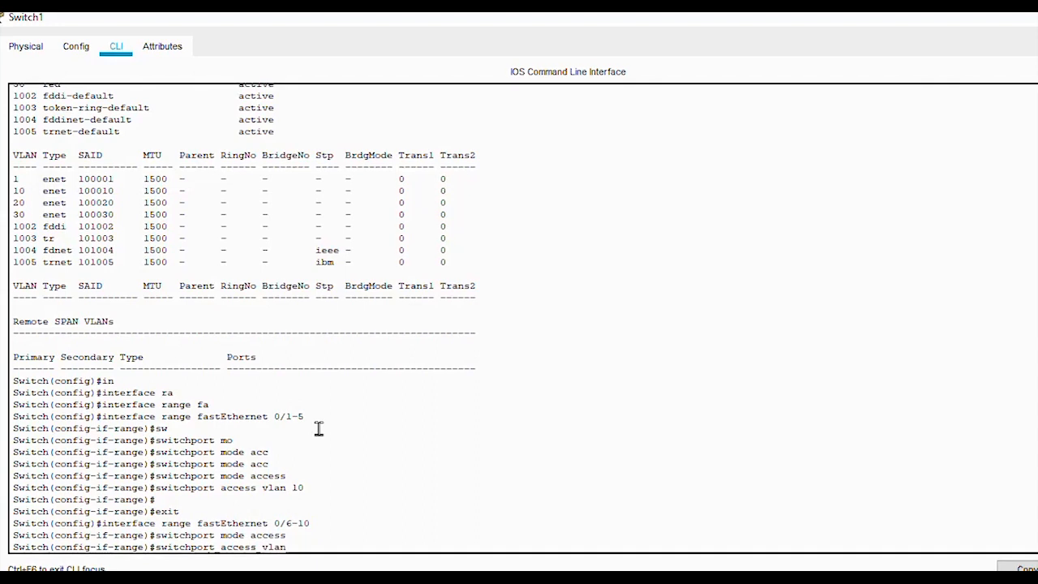
pyautogui.write(' 2')
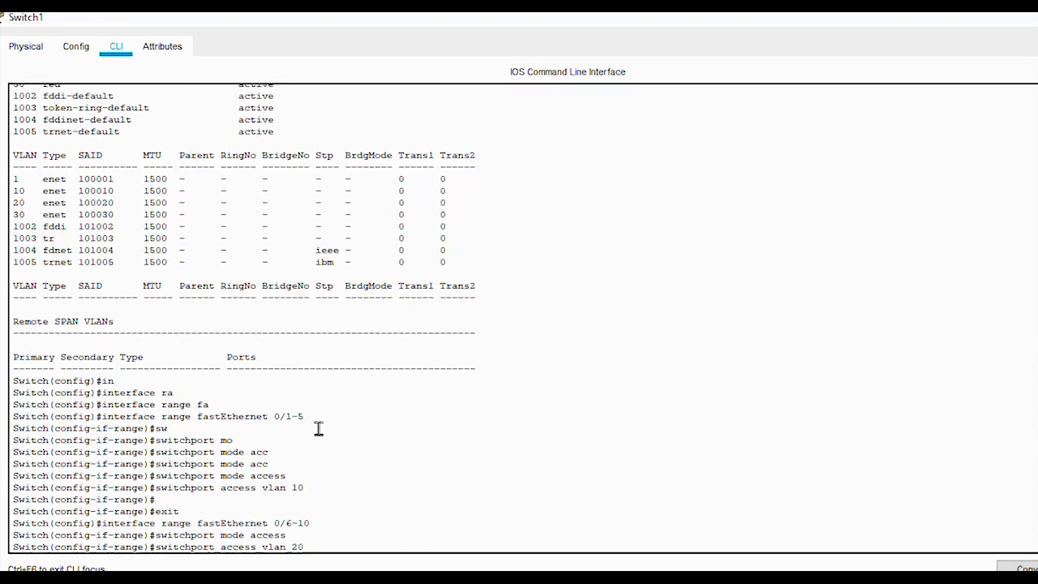
pyautogui.write('0')
pyautogui.press('Return')
pyautogui.write('exit')
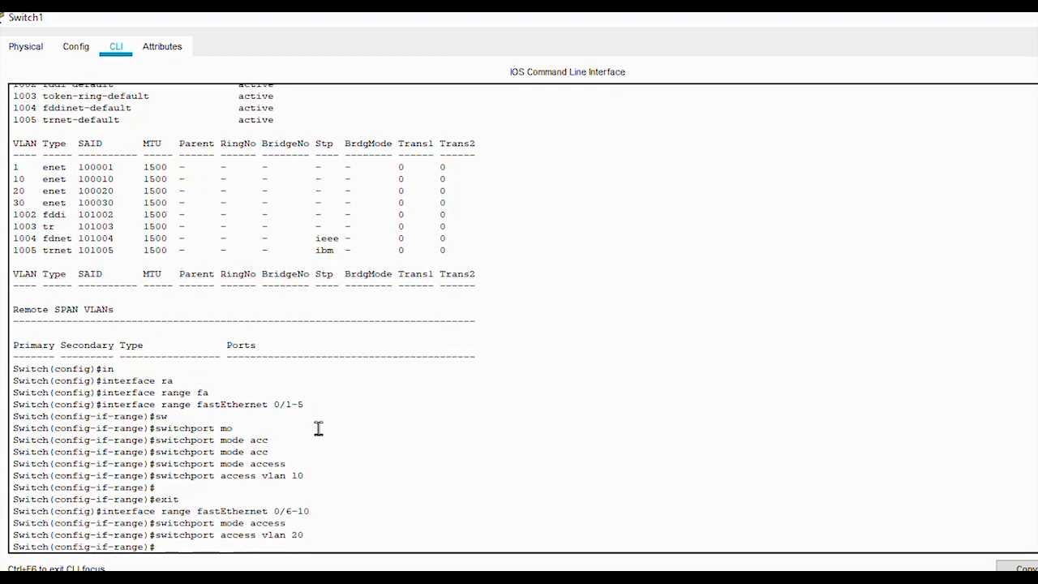
pyautogui.press('Return')
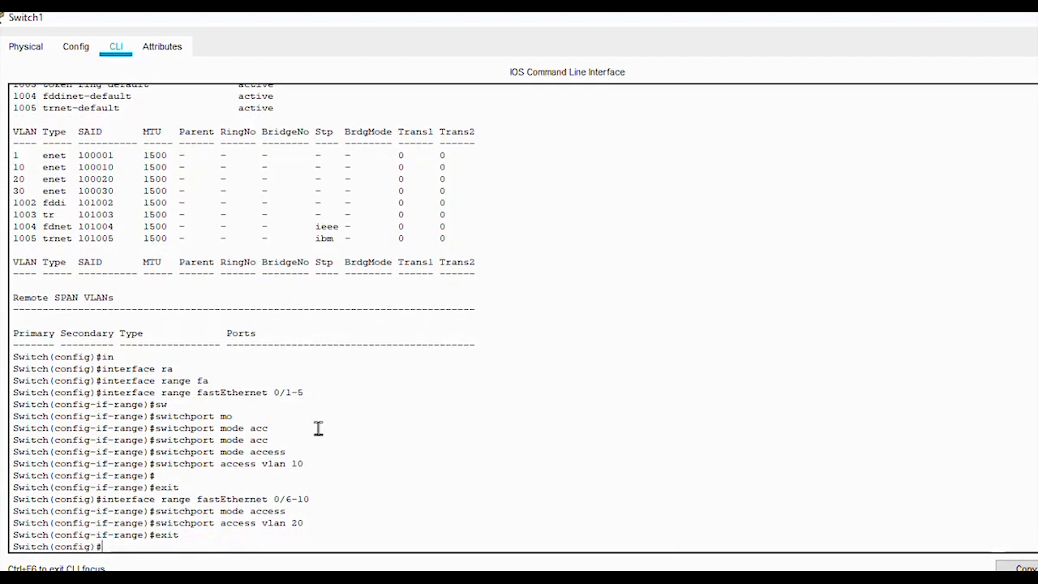
# Step: Enter interface range configuration for fastEthernet 0/11-15, reusing the earlier interface range command
pyautogui.press('Up')
pyautogui.press('Up')
pyautogui.press('Up')
pyautogui.press('Up')
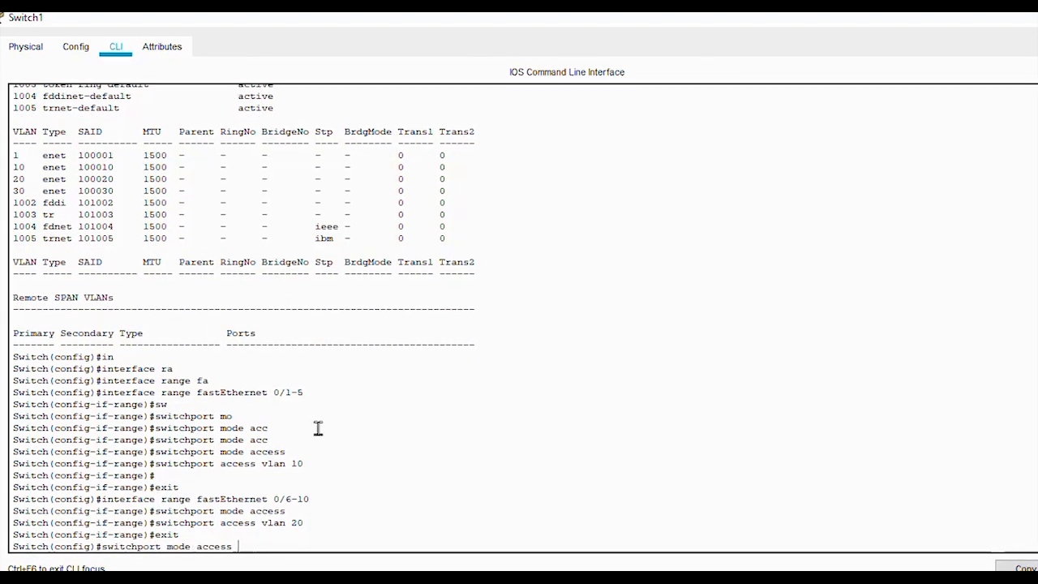
pyautogui.press('BackSpace')
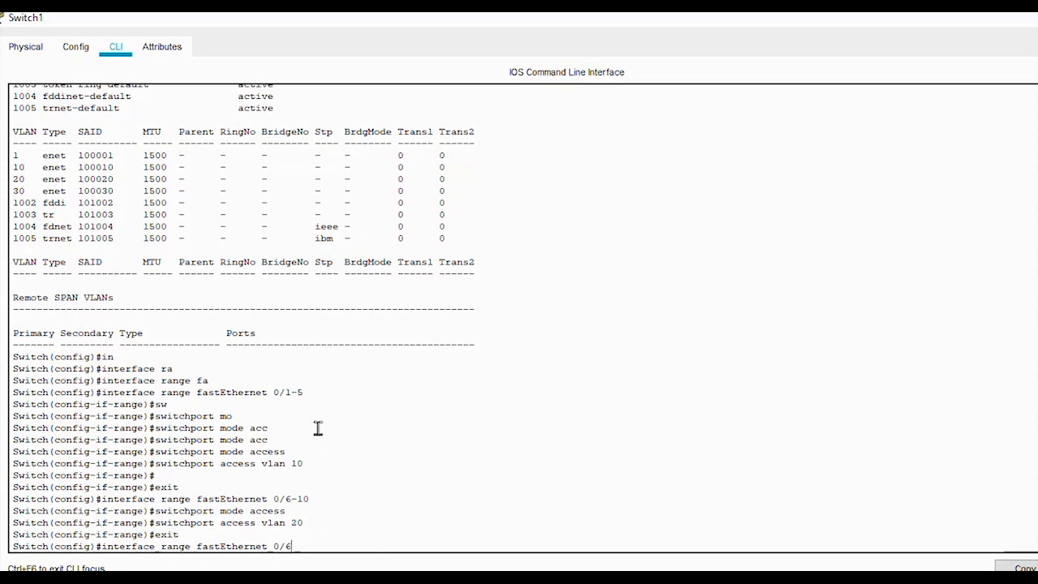
pyautogui.write('11-')
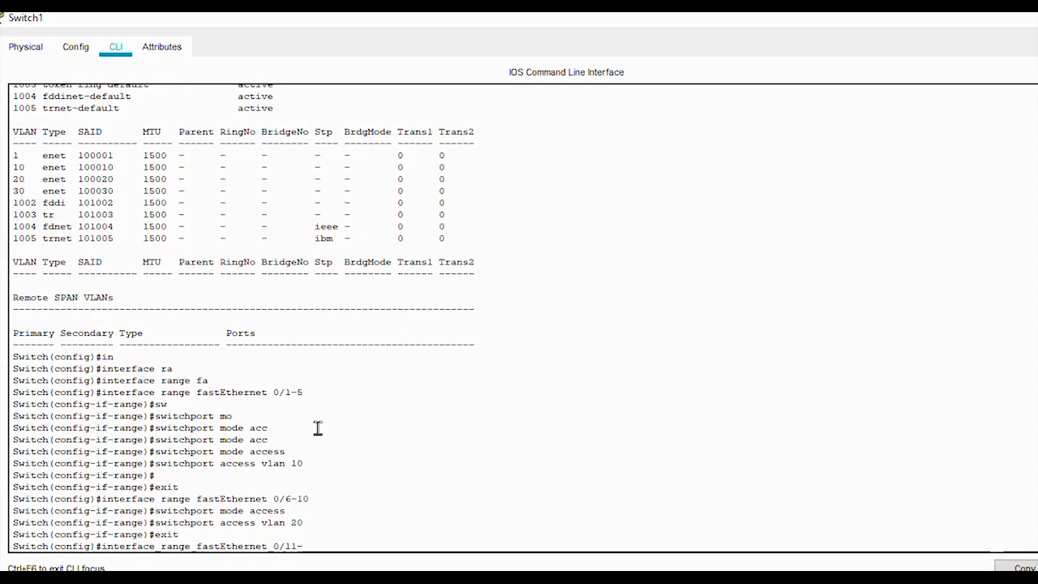
pyautogui.write('5')
pyautogui.press('Return')
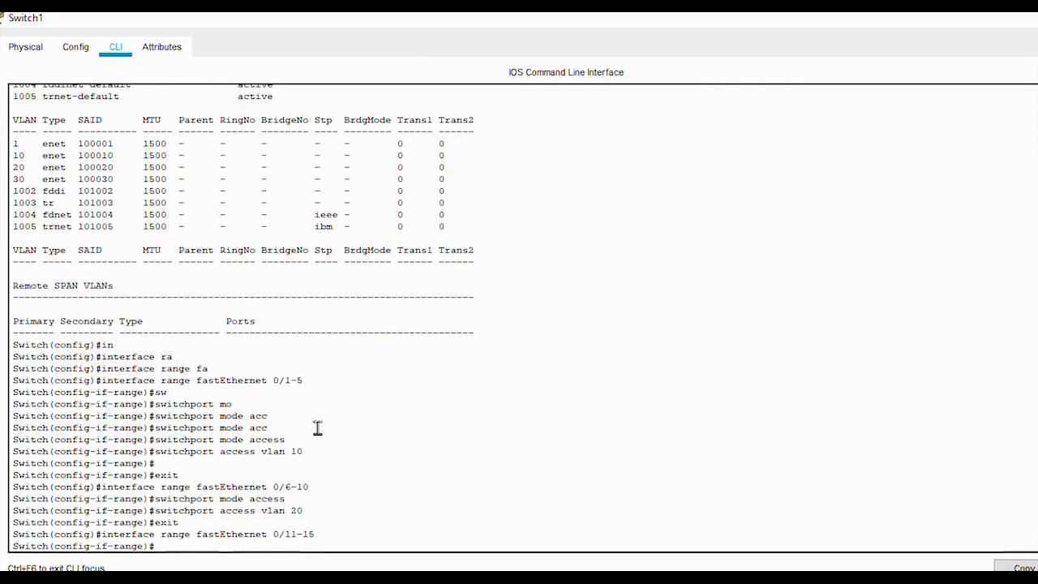
# Step: Set ports fastEthernet 0/11-15 to access mode by reusing switchport mode access
pyautogui.press('Up')
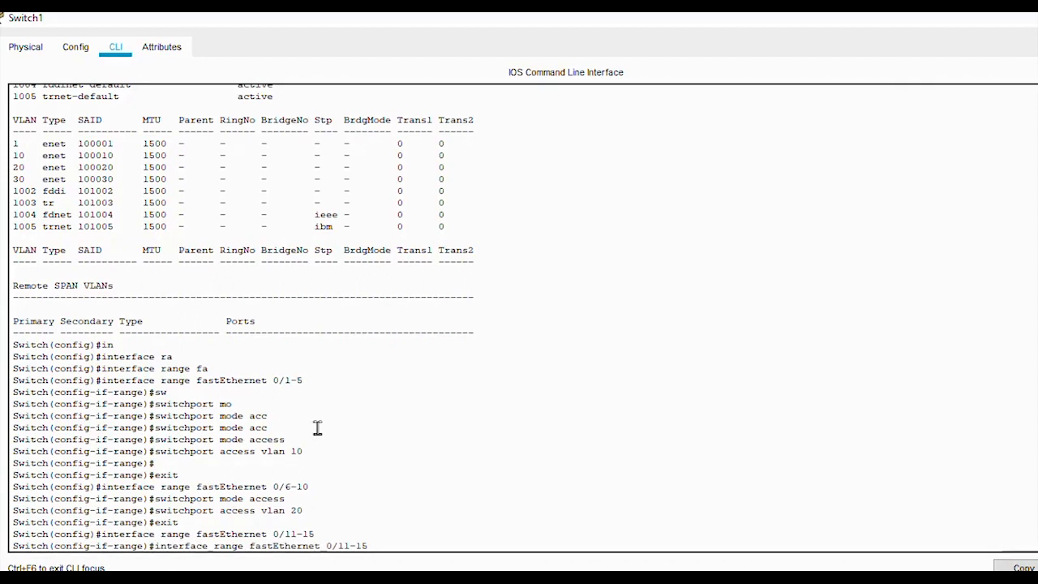
pyautogui.press('Up')
pyautogui.press('Up')
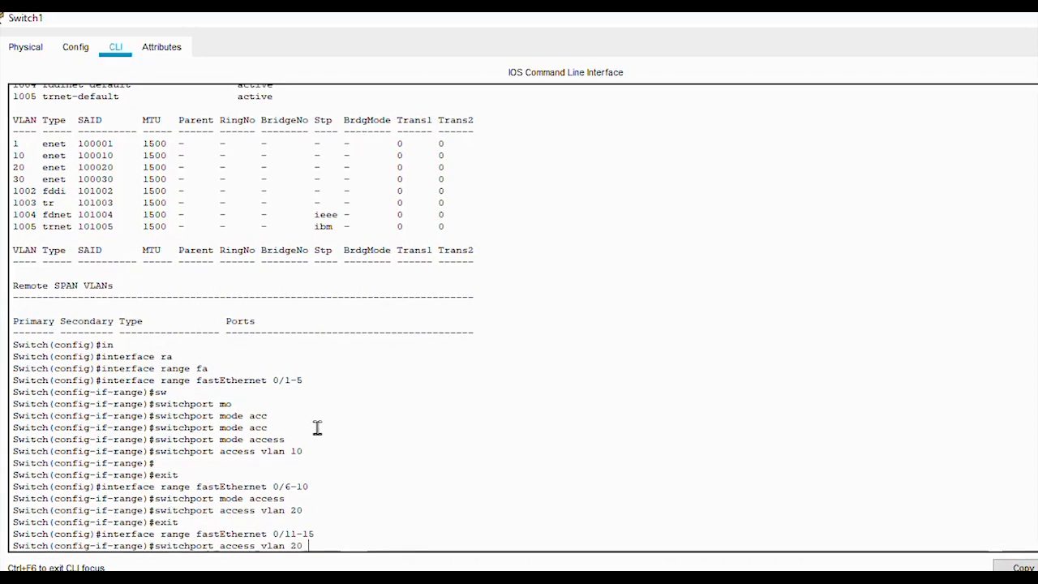
pyautogui.press('Up')
pyautogui.press('Return')
# Step: Assign ports fastEthernet 0/11-15 to VLAN 30 with switchport access vlan 30, and exit interface range mode
pyautogui.press('Up')
pyautogui.press('Up')
pyautogui.press('Up')
pyautogui.press('Up')
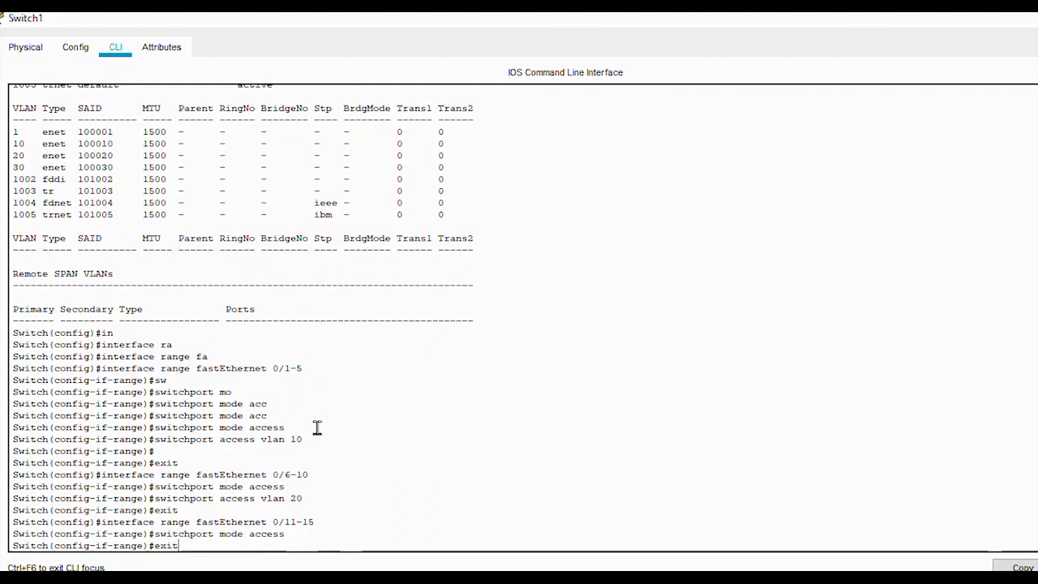
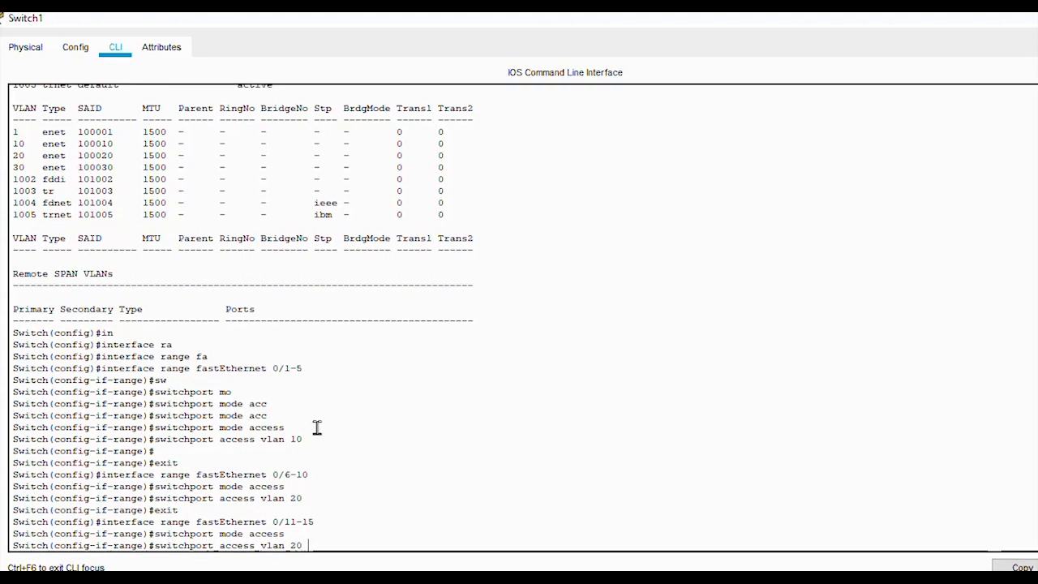
pyautogui.press('BackSpace')
pyautogui.press('BackSpace')
pyautogui.write('30')
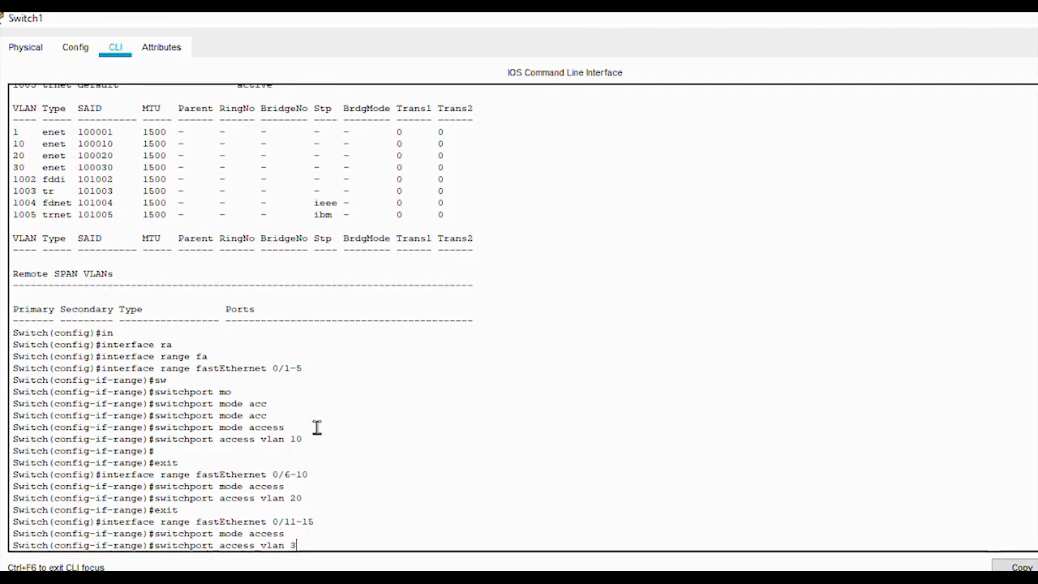
pyautogui.press('Return')
pyautogui.press('Return')
pyautogui.write('e)#ex')
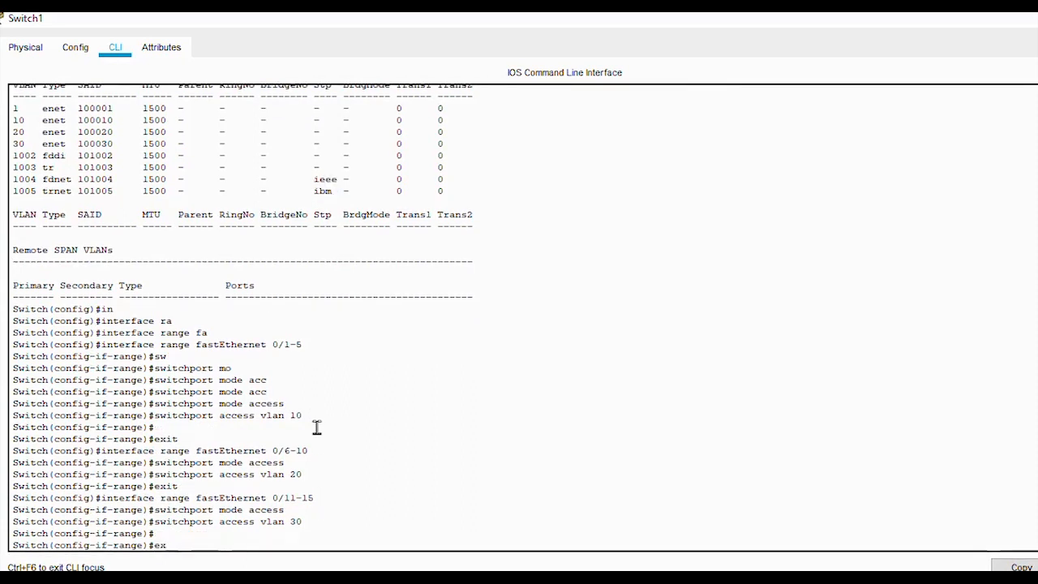
pyautogui.write('it')
pyautogui.press('Return')
# Step: Check the VLAN port assignments on Switch1 with do show vlan, paging through the full output
pyautogui.write('d')
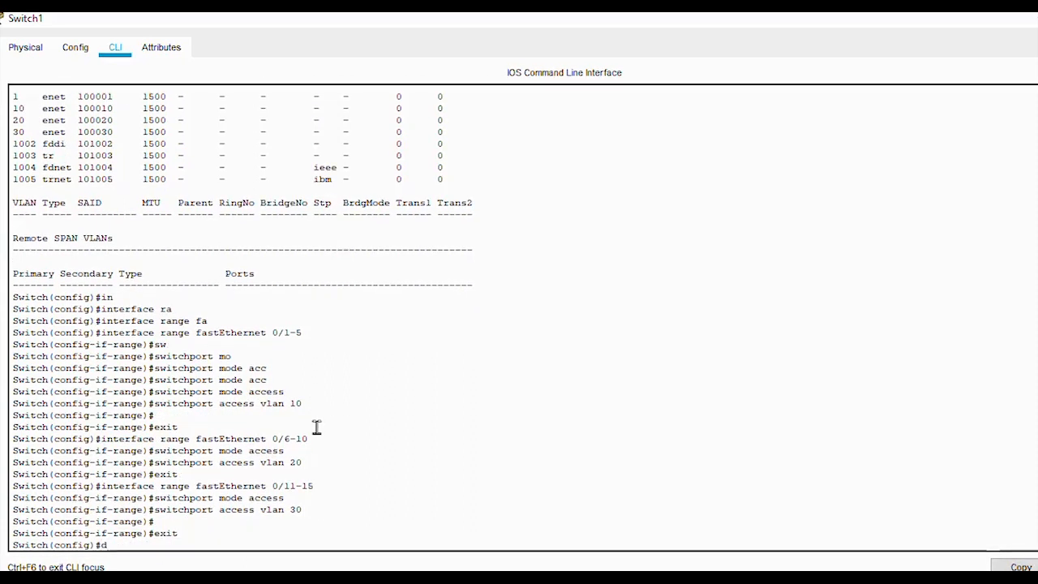
pyautogui.write('o sho')
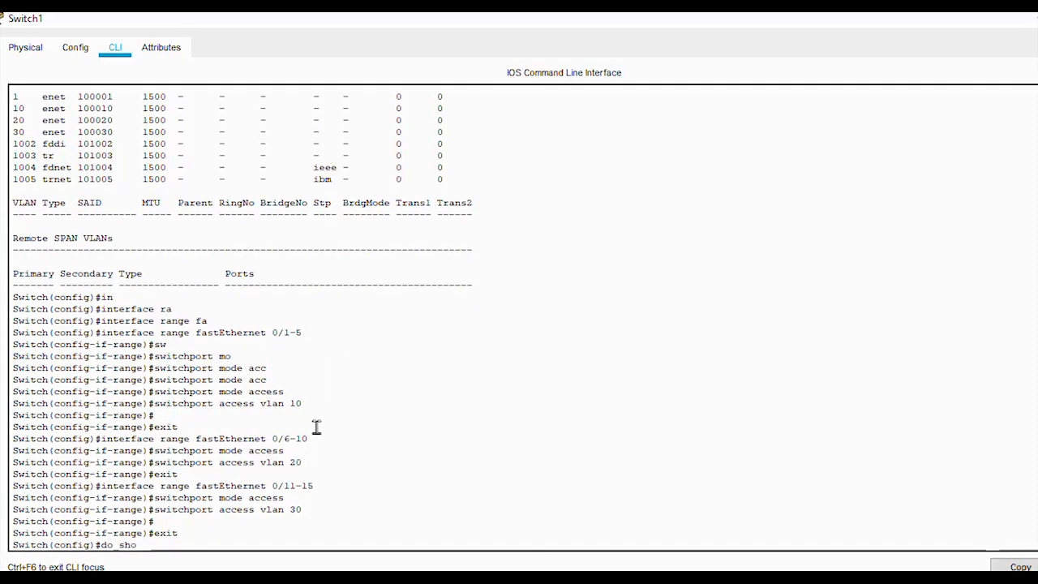
pyautogui.write('w')
pyautogui.write(' vlan')
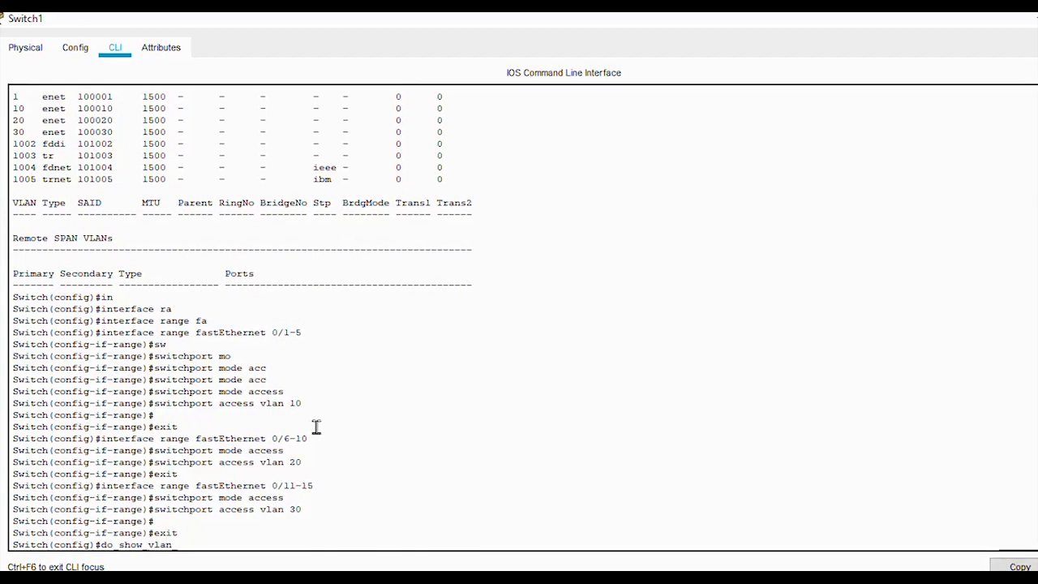
pyautogui.press('Return')
pyautogui.press('Return')
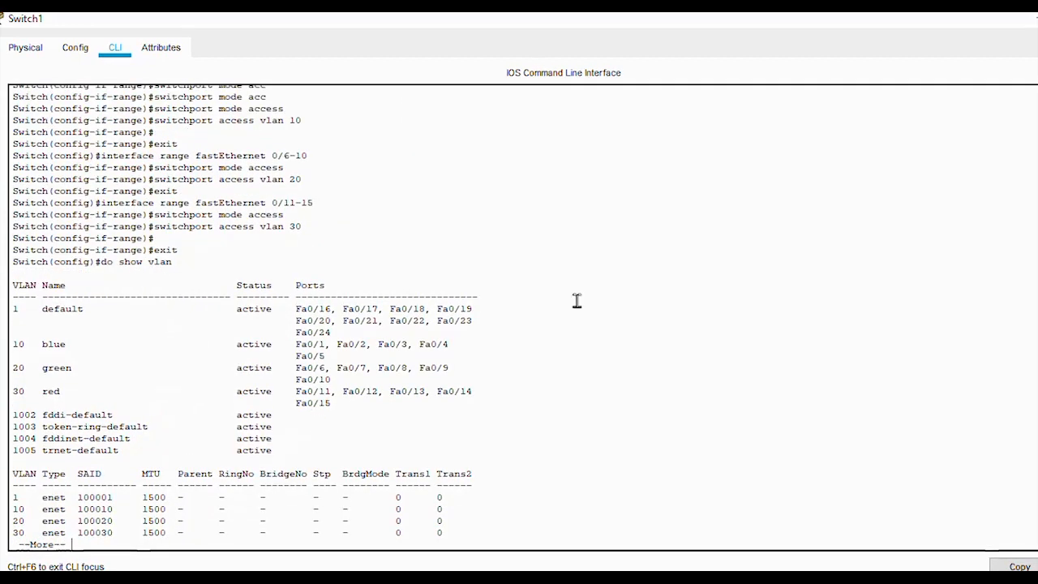
pyautogui.press('space')
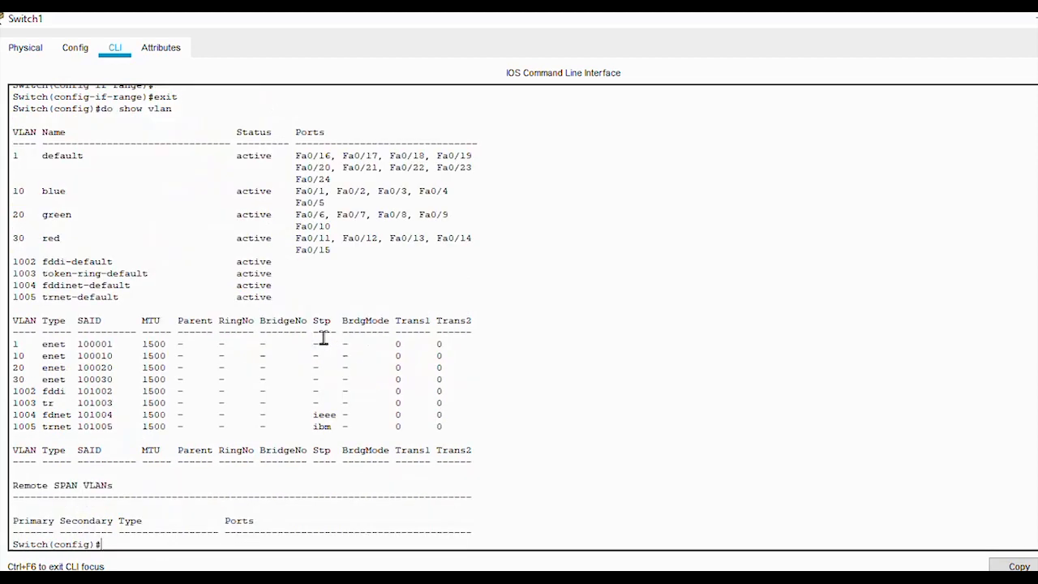
# Step: Leave Switch1's configuration mode with end and save its configuration with wri
pyautogui.write('end')
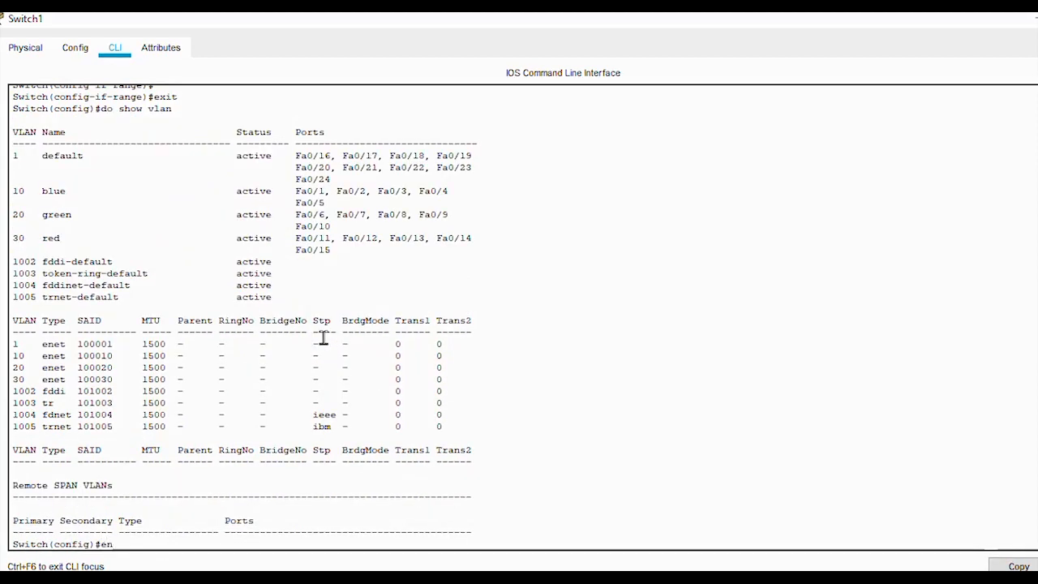
pyautogui.press('Return')
pyautogui.press('Return')
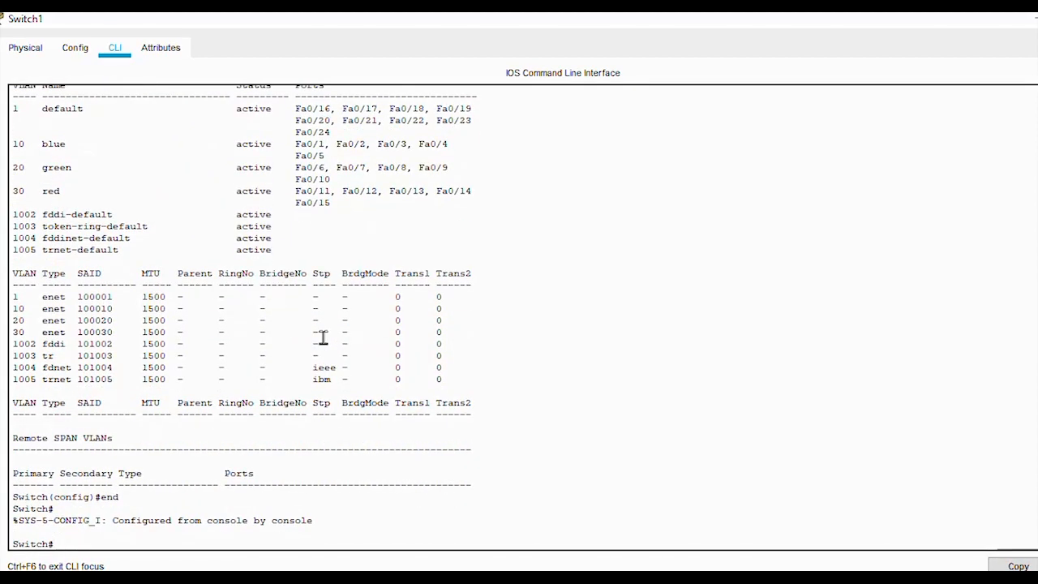
pyautogui.write('wri')
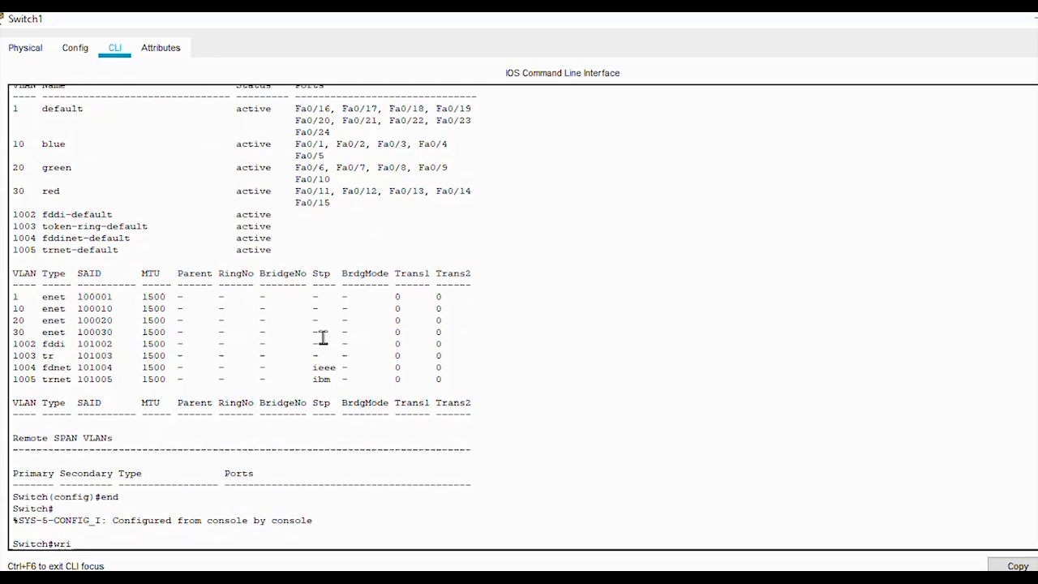
pyautogui.press('Return')
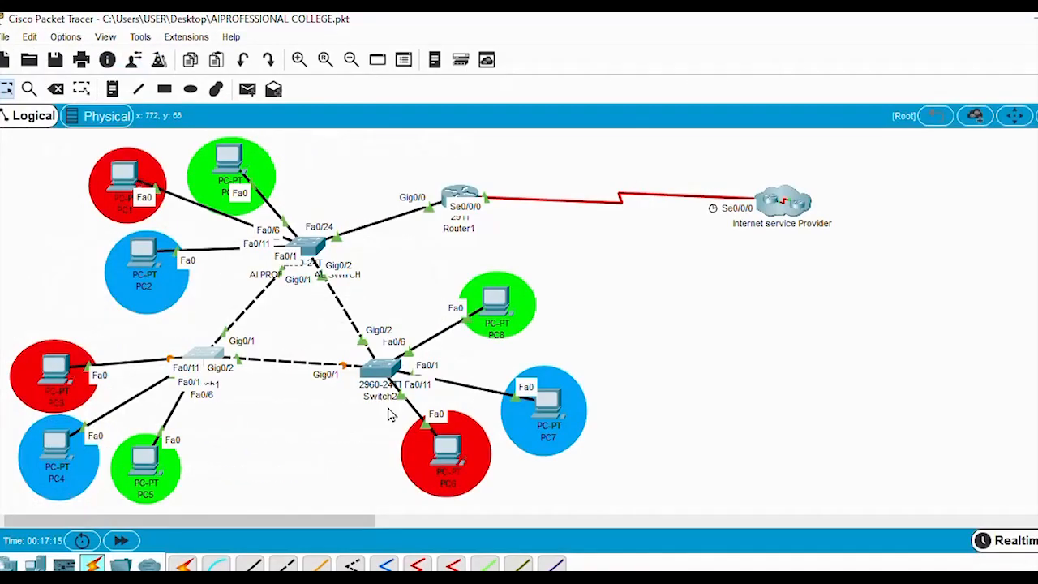
# Step: Open Switch2's command line in a maximized window and exit its interface range mode
pyautogui.moveTo(381, 374)
pyautogui.mouseDown()
pyautogui.moveTo(391, 361)
pyautogui.moveTo(383, 366)
pyautogui.mouseUp()
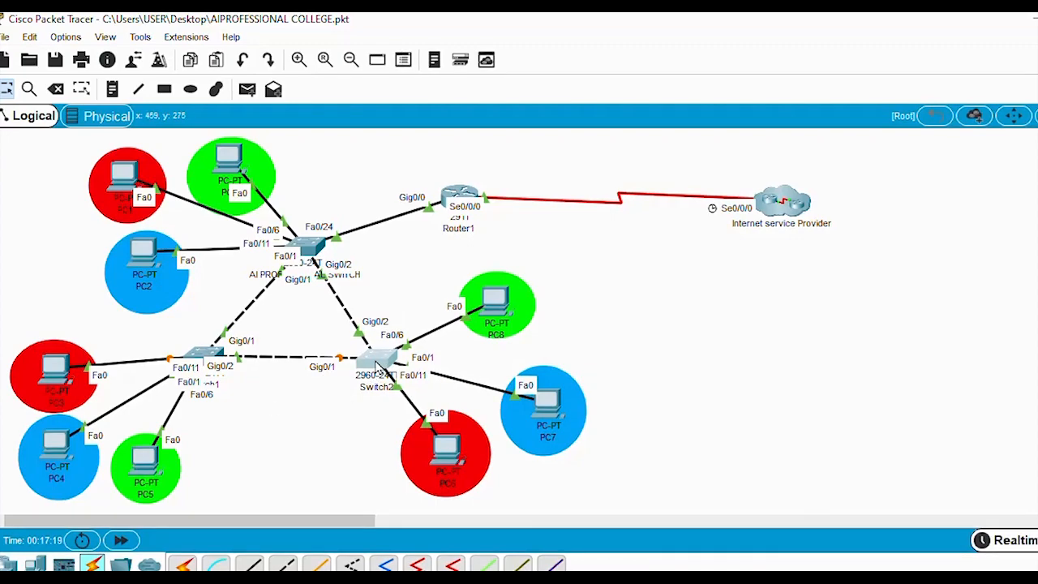
pyautogui.click(378, 365)
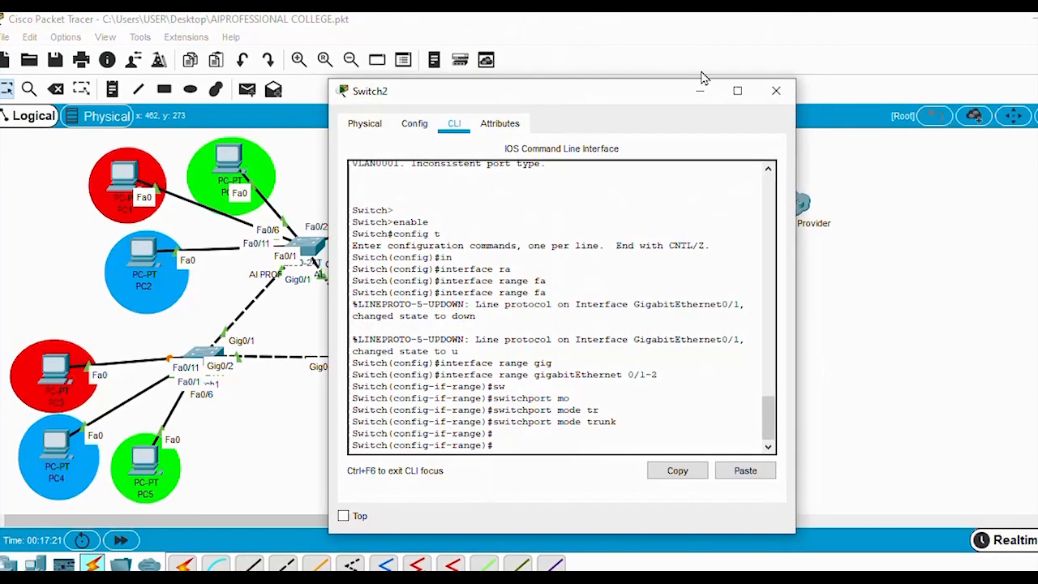
pyautogui.click(746, 96)
pyautogui.doubleClick(333, 505)
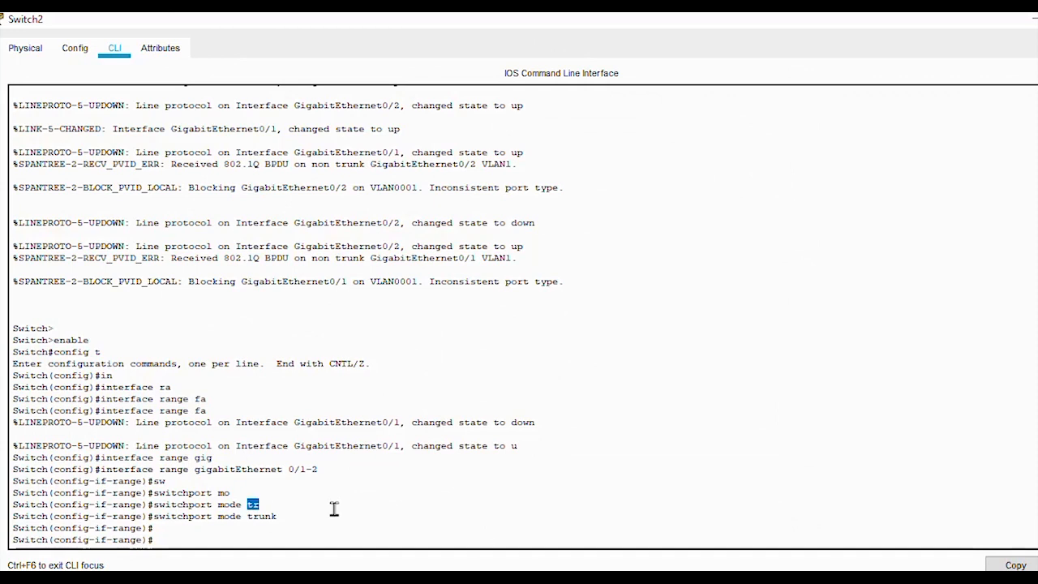
pyautogui.write('exit')
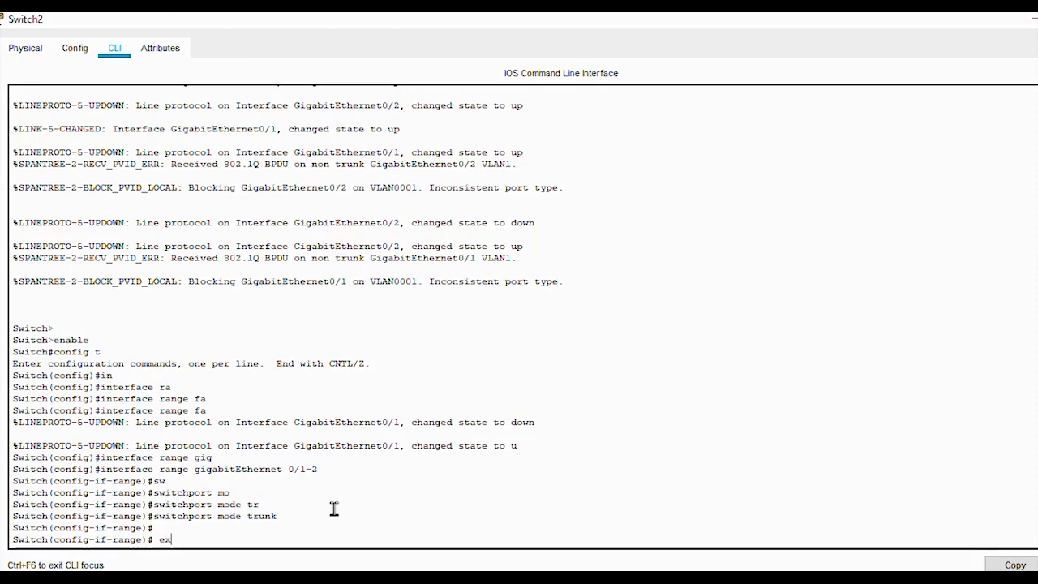
pyautogui.press('Return')
pyautogui.press('Return')
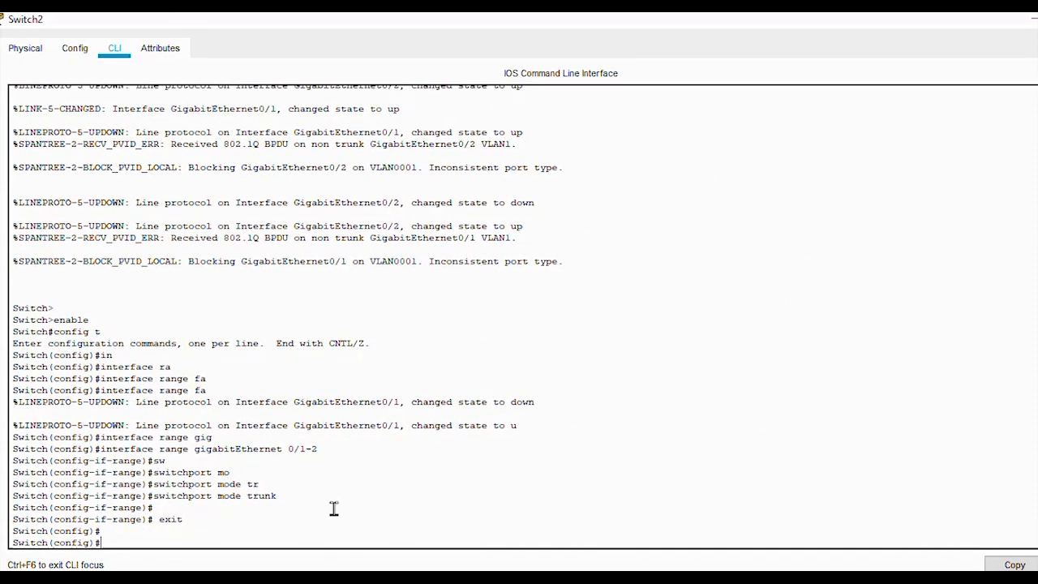
# Step: List the VLANs known to Switch2 with do show vlan
pyautogui.write('do sh')
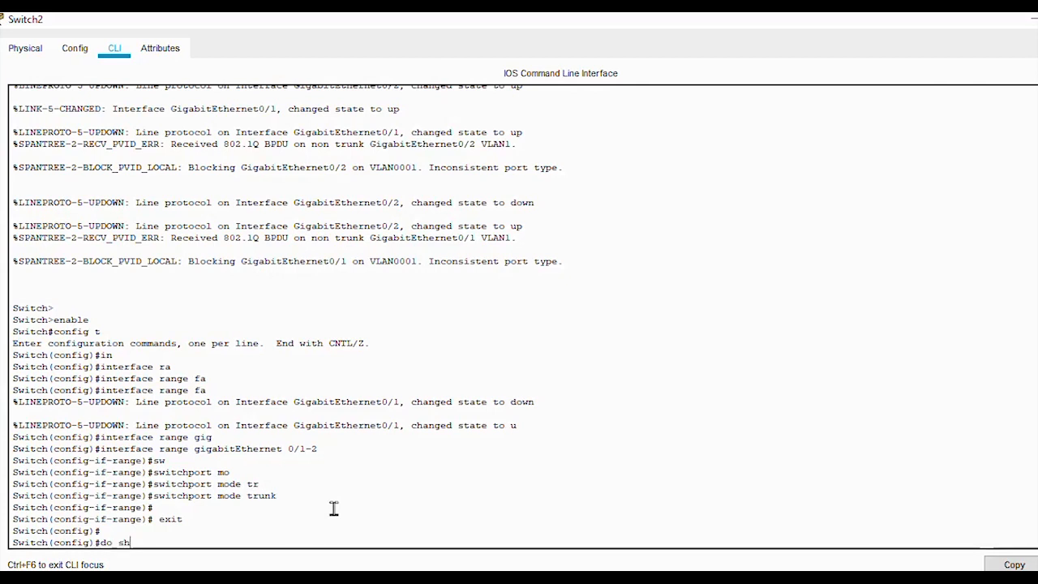
pyautogui.write('ow vlan')
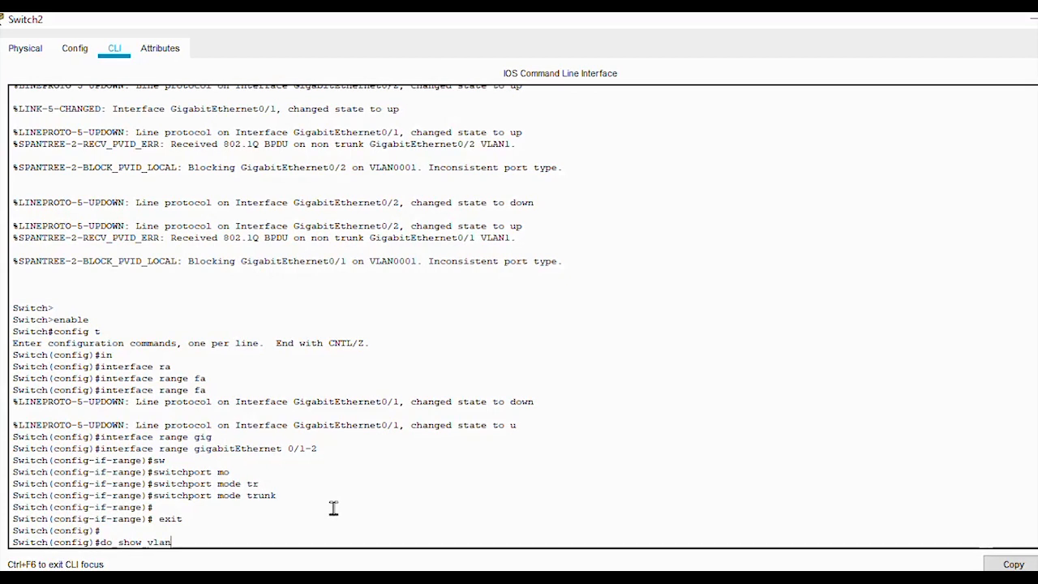
pyautogui.press('Return')
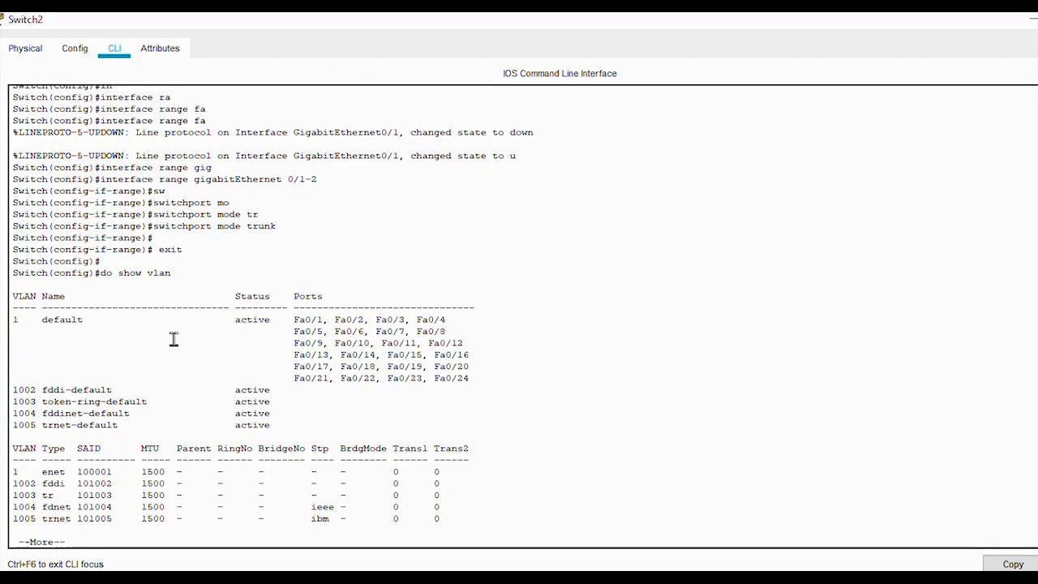
# Step: Page to the end of the VLAN listing and set Switch2 to VTP client mode
pyautogui.press('space')
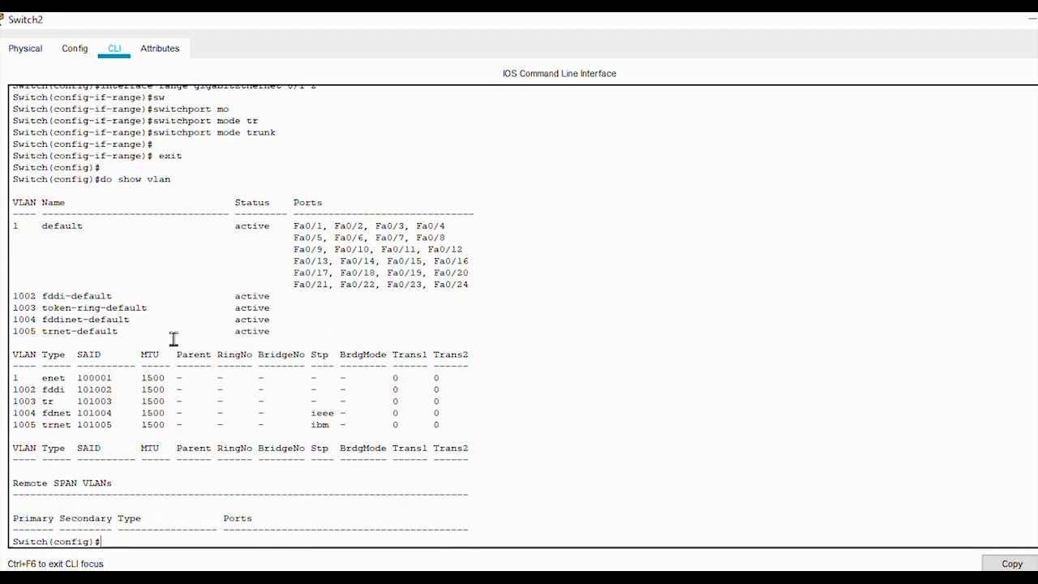
pyautogui.write('vt')
pyautogui.press('Tab')
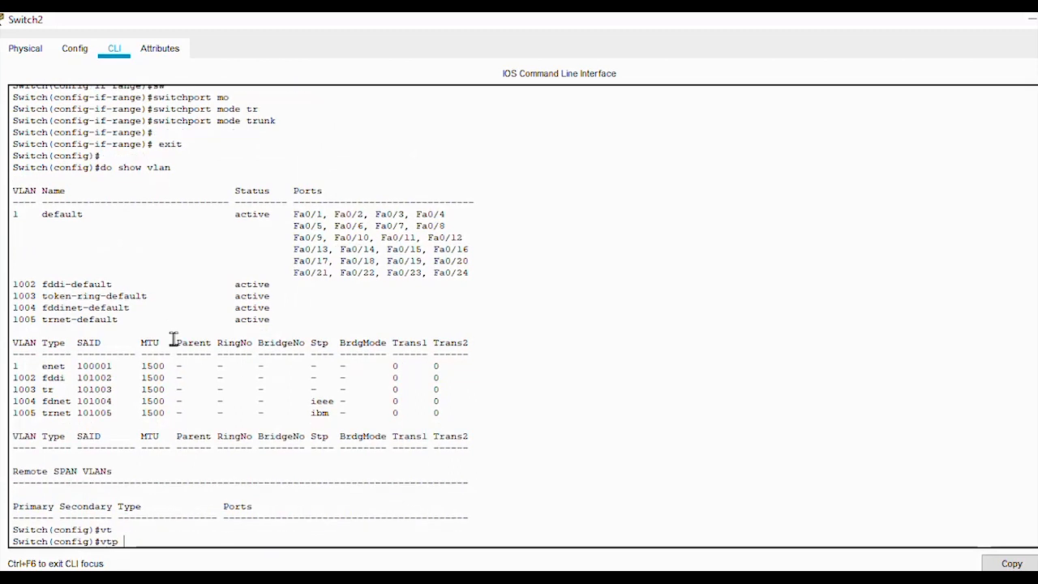
pyautogui.write('mo')
pyautogui.press('Tab')
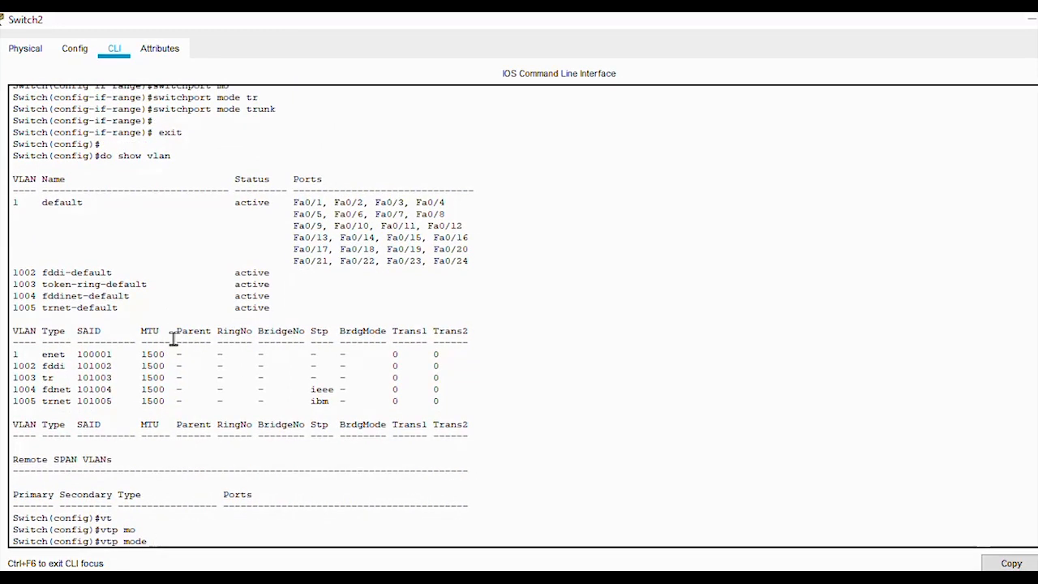
pyautogui.write('cl')
pyautogui.press('Tab')
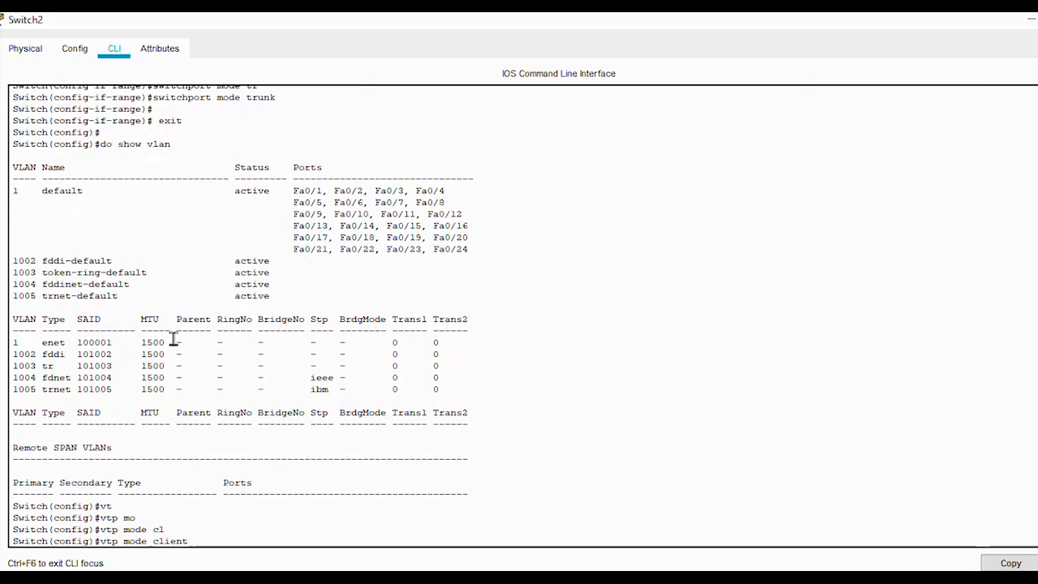
pyautogui.press('Return')
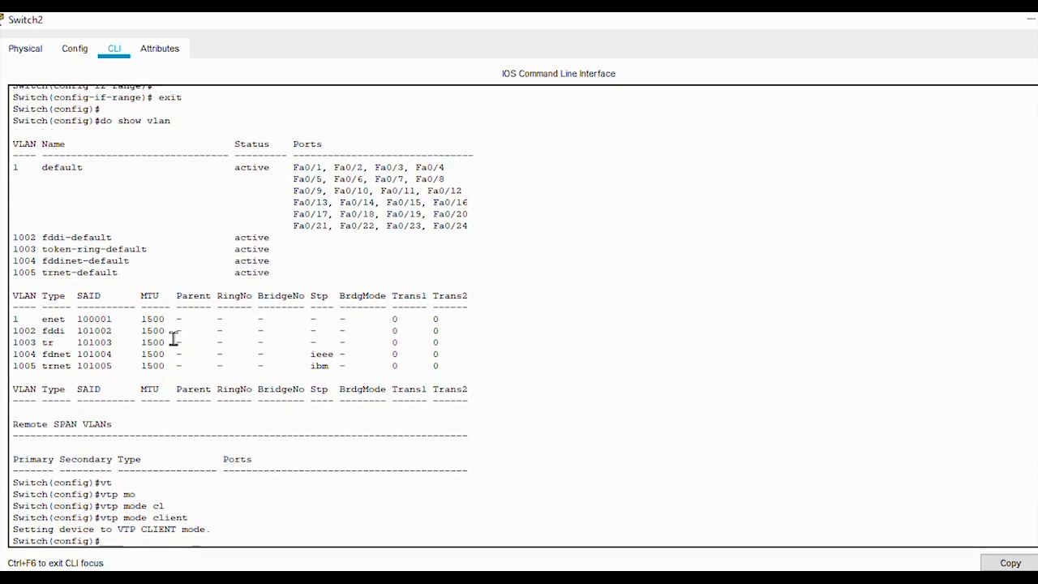
# Step: Set Switch2's VTP domain to lamrana
pyautogui.write('vtp ')
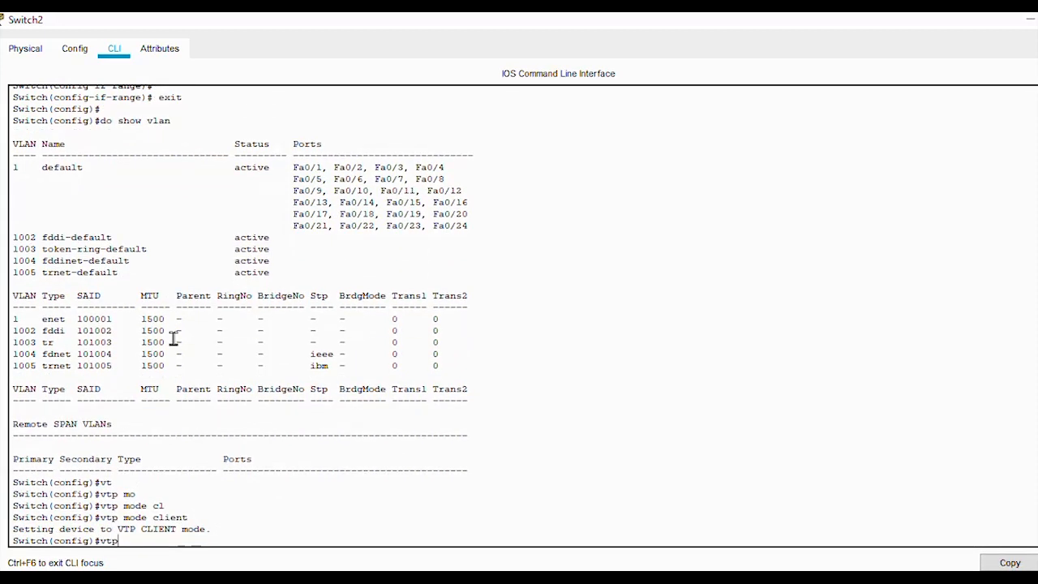
pyautogui.write('do')
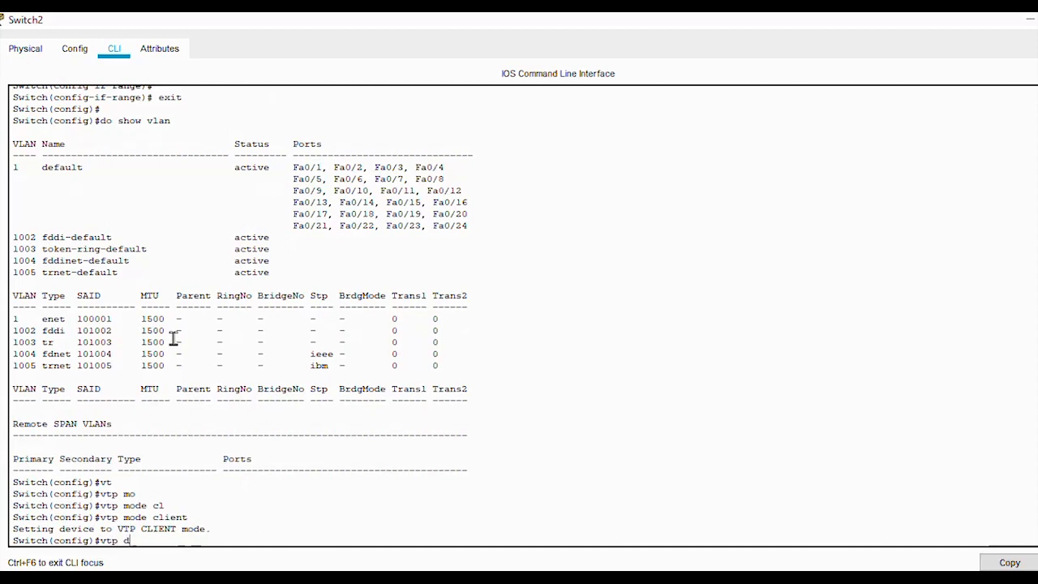
pyautogui.press('Tab')
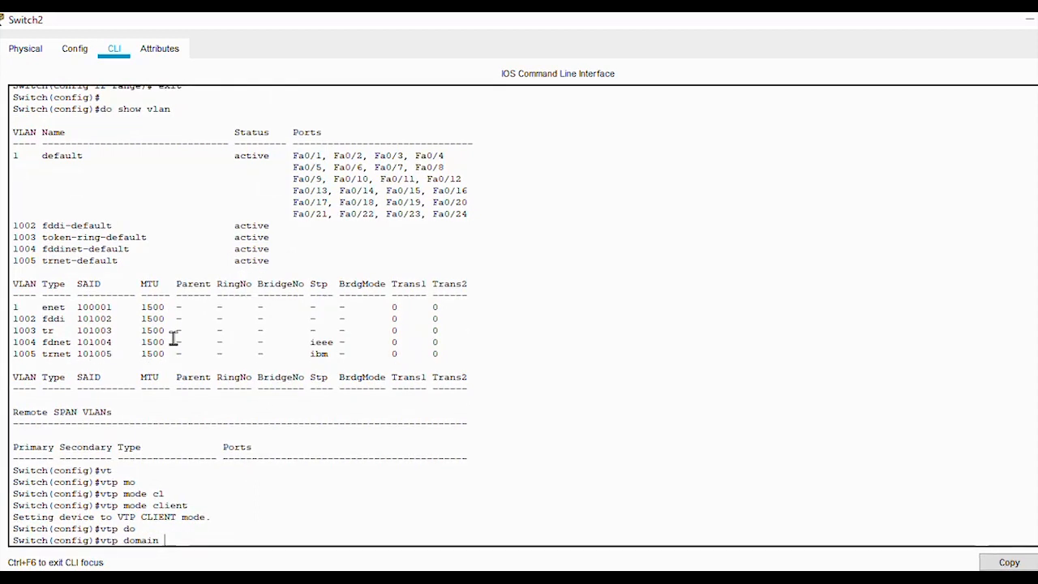
pyautogui.write('lamrana')
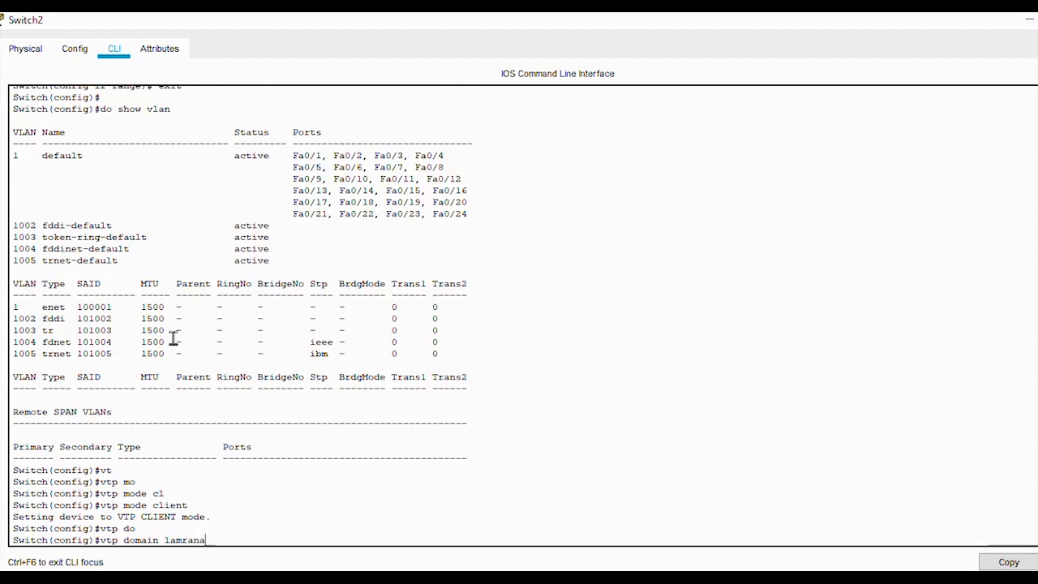
pyautogui.press('Return')
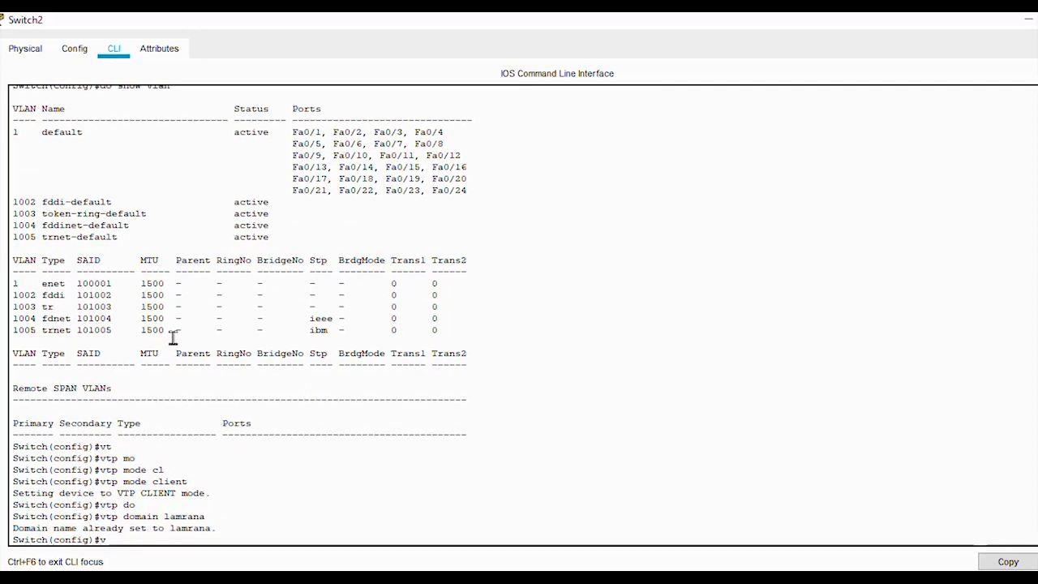
# Step: Enter the VTP password on Switch2 and exit global configuration mode
pyautogui.write('vtp')
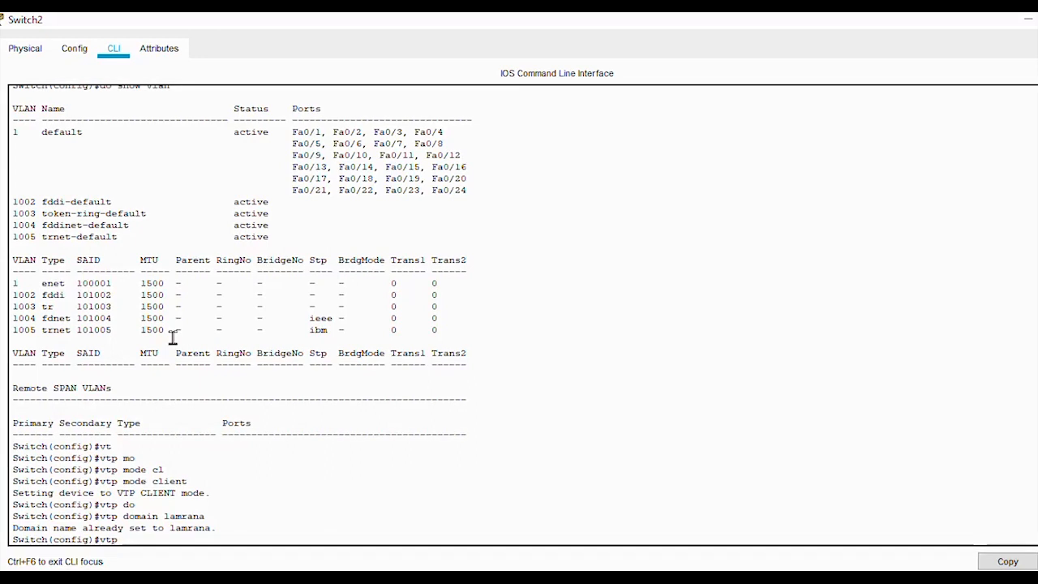
pyautogui.write(' pa')
pyautogui.press('Tab')
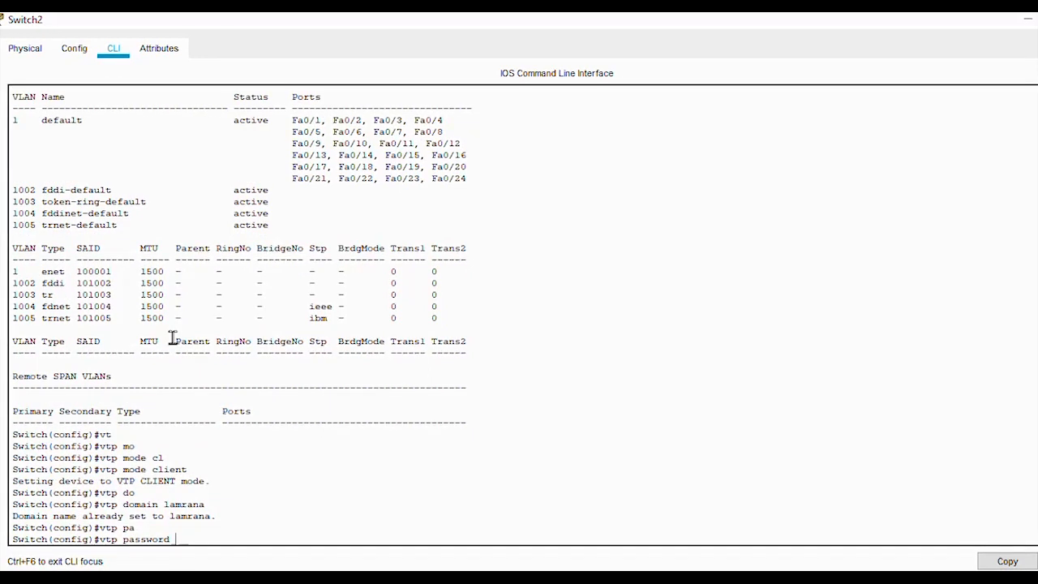
pyautogui.write('12345')
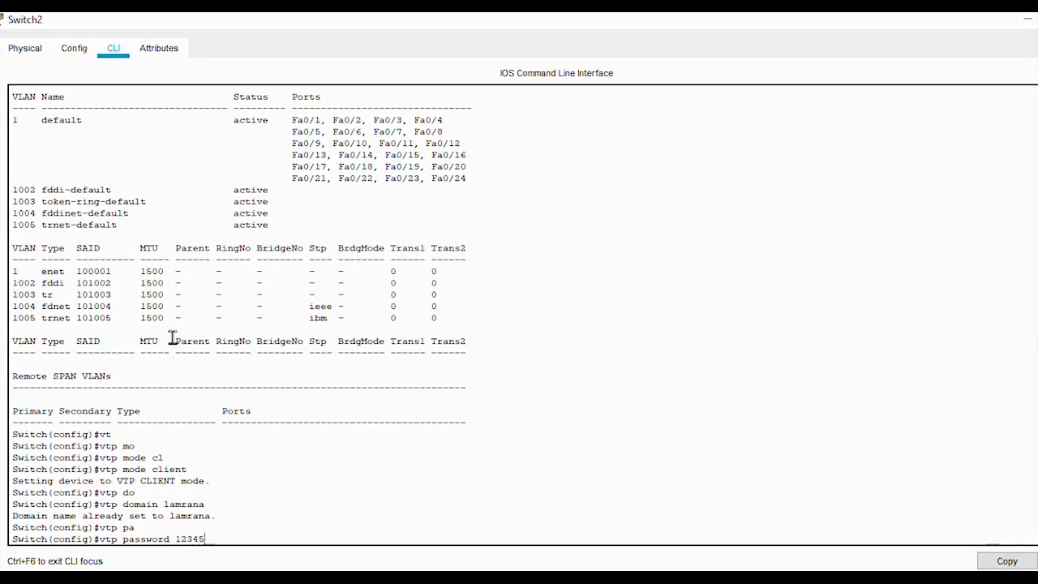
pyautogui.press('Return')
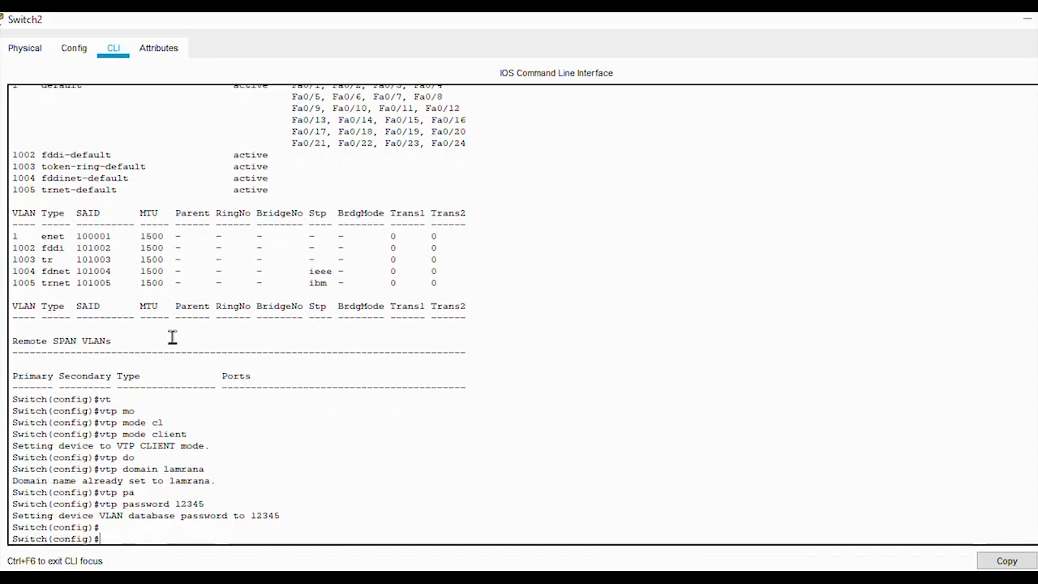
pyautogui.press('Return')
pyautogui.write('exit')
pyautogui.press('Return')
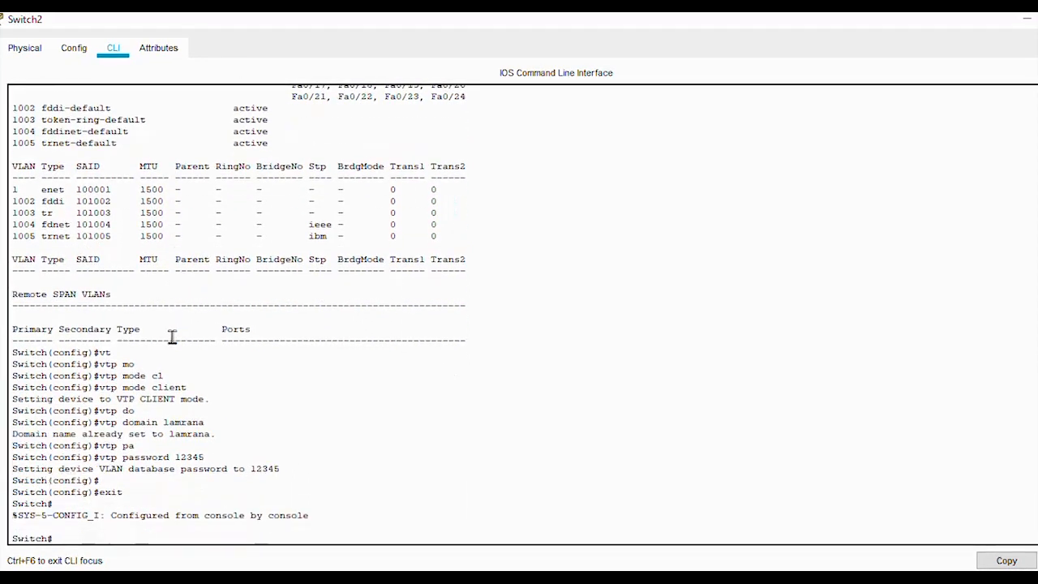
# Step: Check the VLANs on Switch2 with show vlan, paging through the full output
pyautogui.write('se')
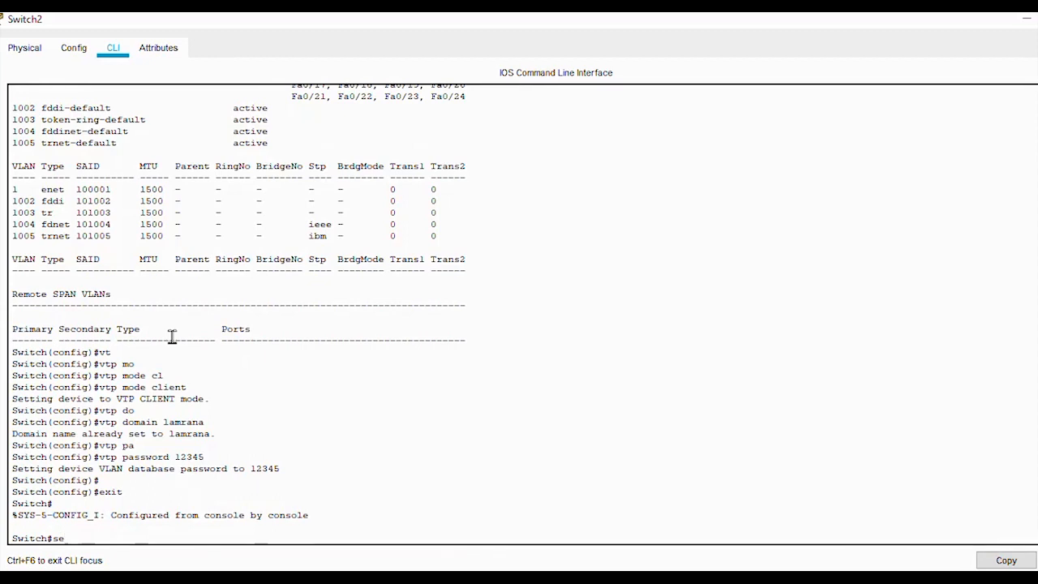
pyautogui.write('o')
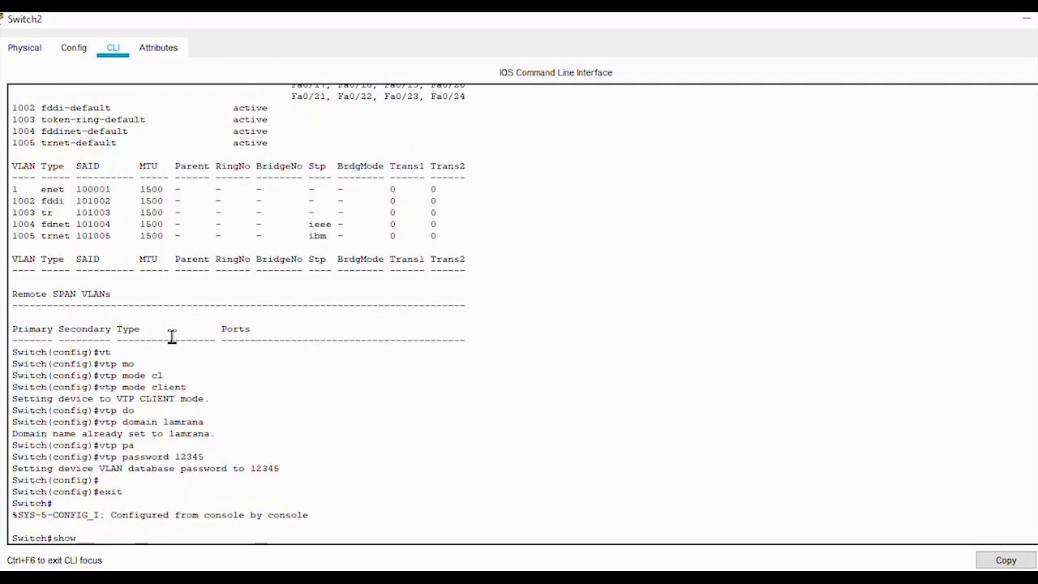
pyautogui.write('w vlan')
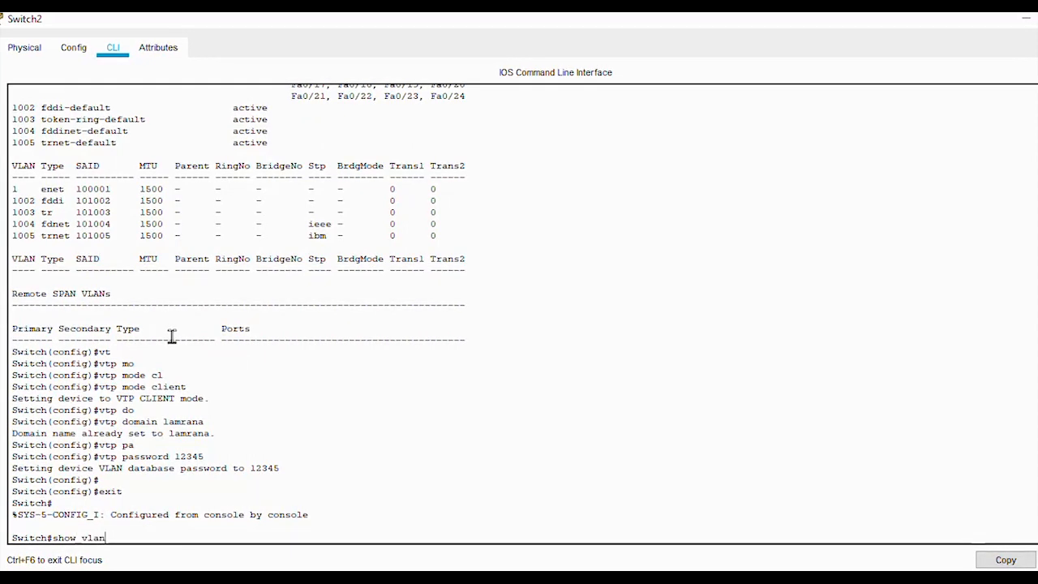
pyautogui.press('Return')
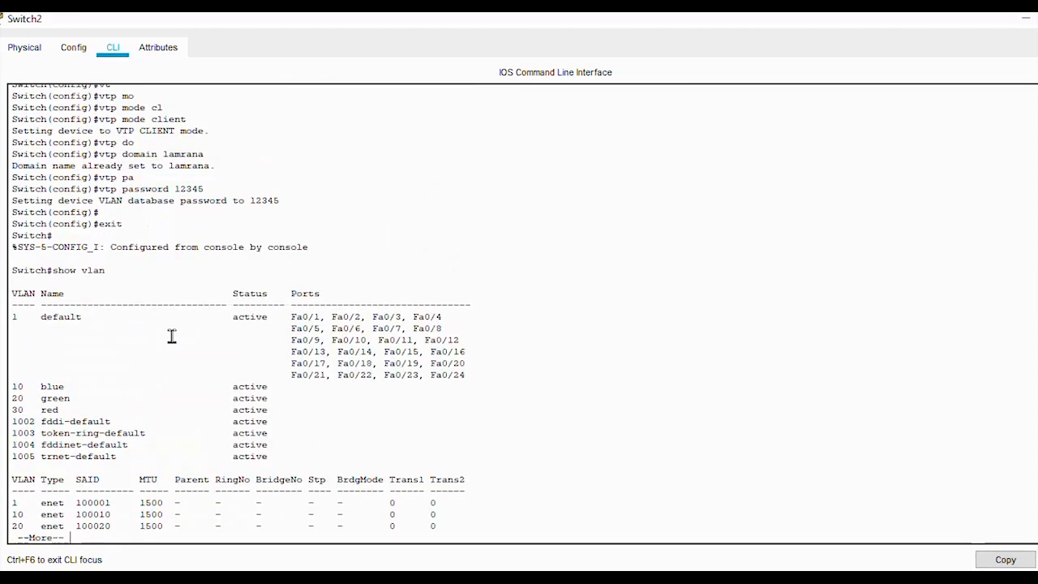
pyautogui.press('Return')
pyautogui.press('Return')
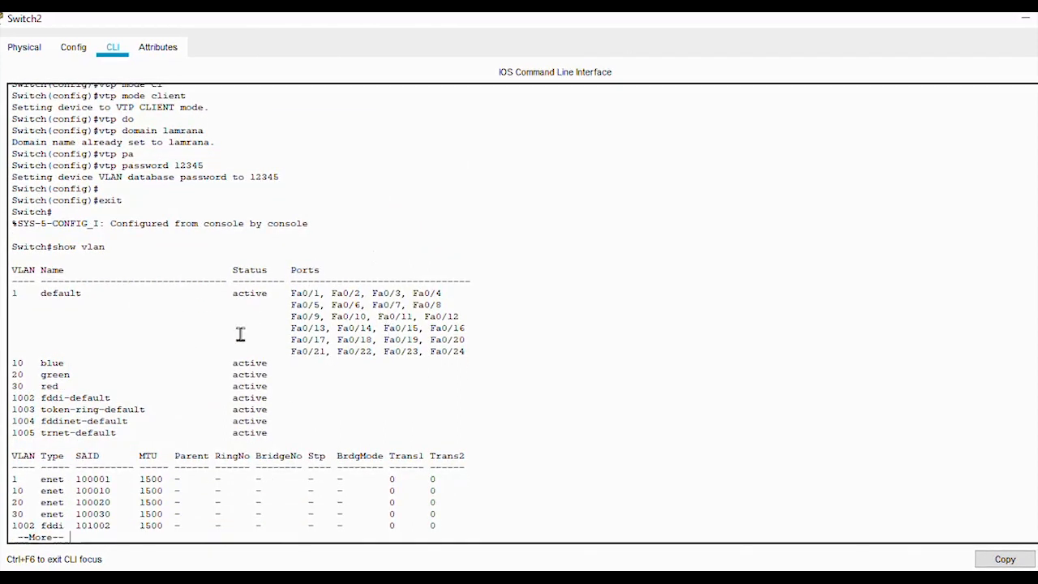
pyautogui.press('space')
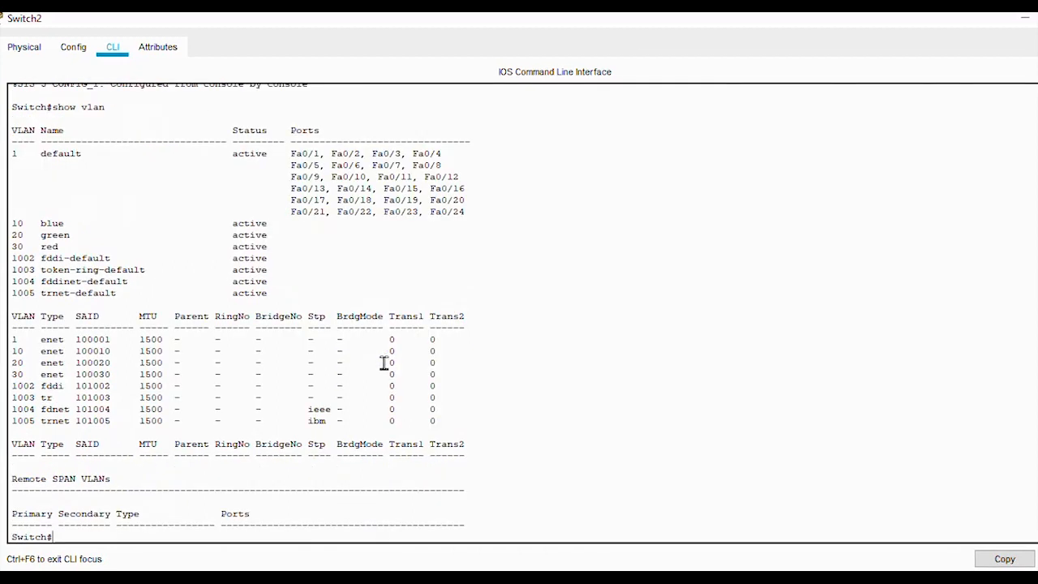
# Step: Enter Switch2's global configuration mode with config t and select the interface range fastEthernet 0/1-5
pyautogui.write('conf')
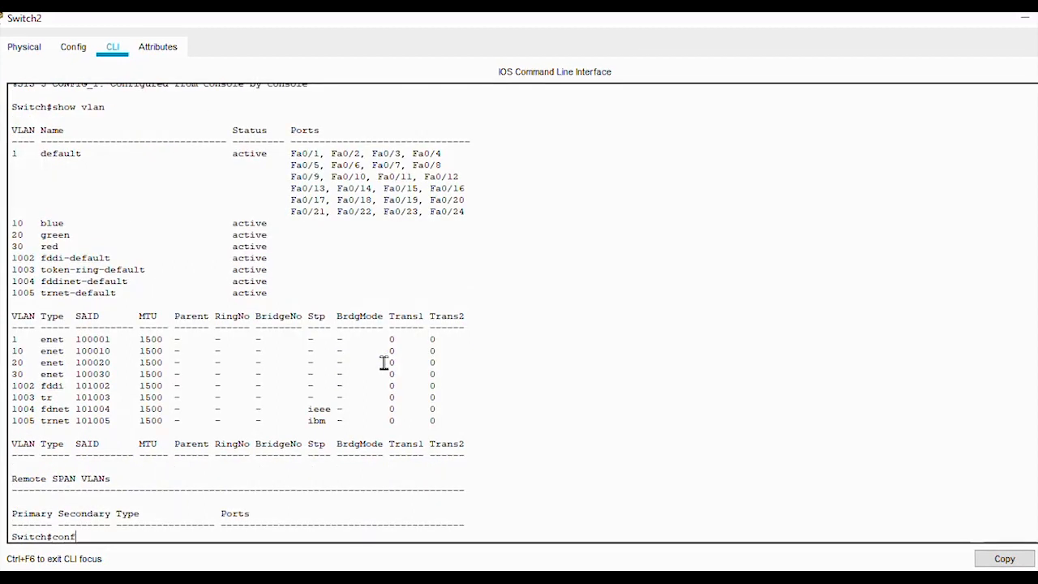
pyautogui.write('ig t')
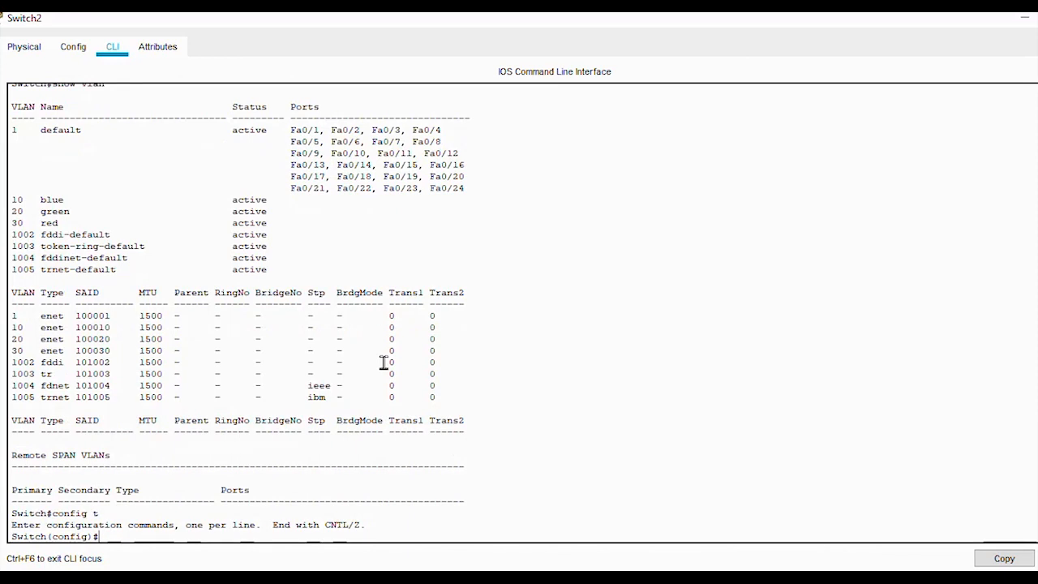
pyautogui.write('in')
pyautogui.press('Tab')
pyautogui.write('ra')
pyautogui.press('Tab')
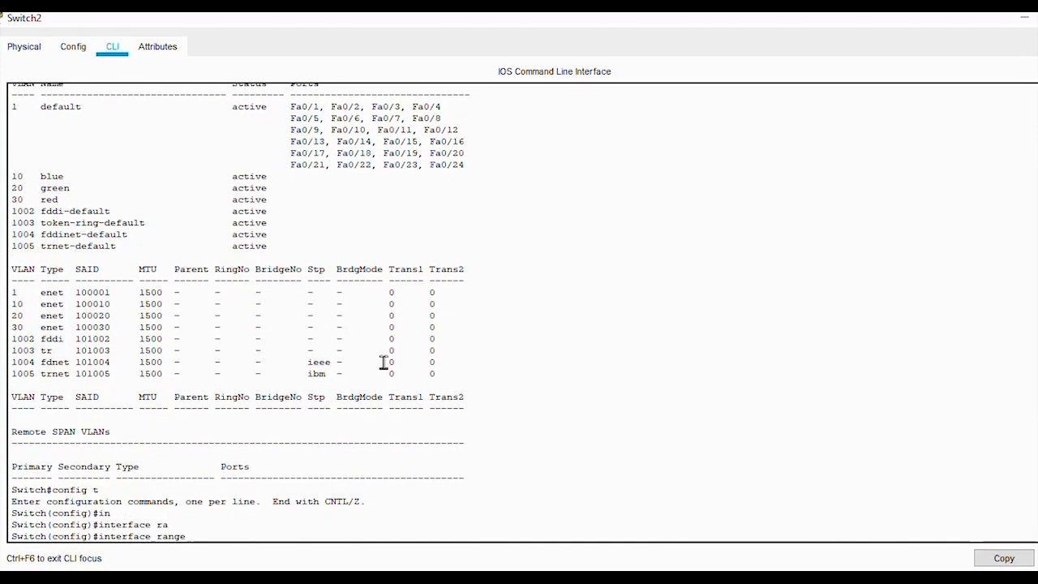
pyautogui.write('fa')
pyautogui.press('Tab')
pyautogui.write('0/')
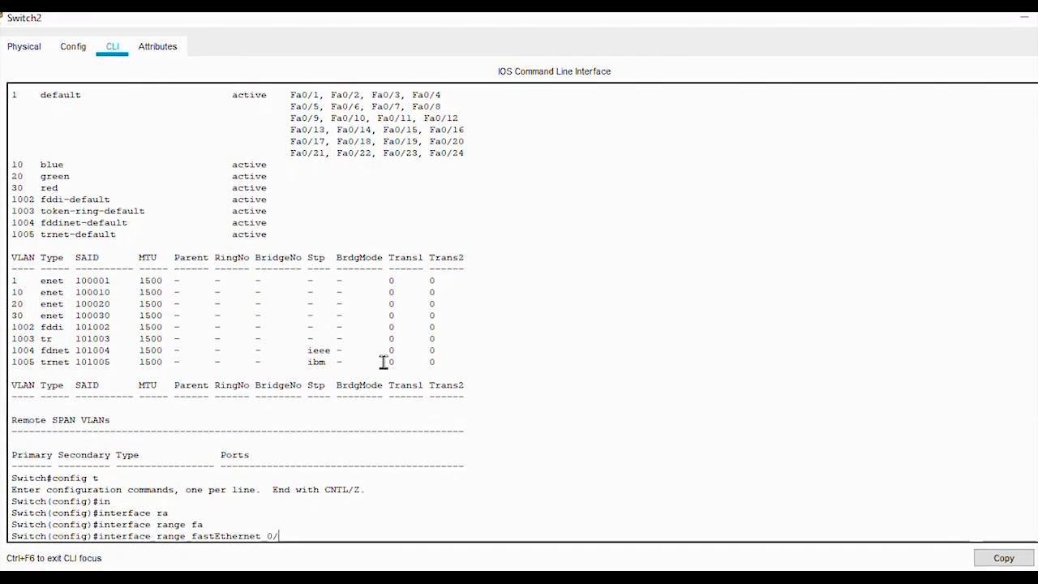
pyautogui.write('1-5')
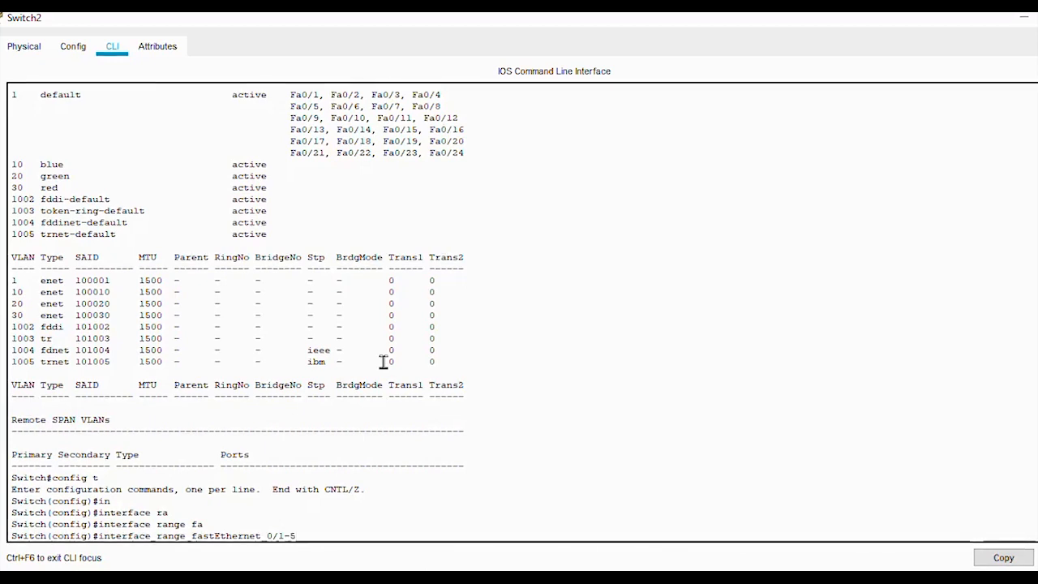
pyautogui.press('Return')
# Step: Set the selected FastEthernet 0/1-5 ports to access mode with switchport mode access
pyautogui.write('sw')
pyautogui.press('Tab')
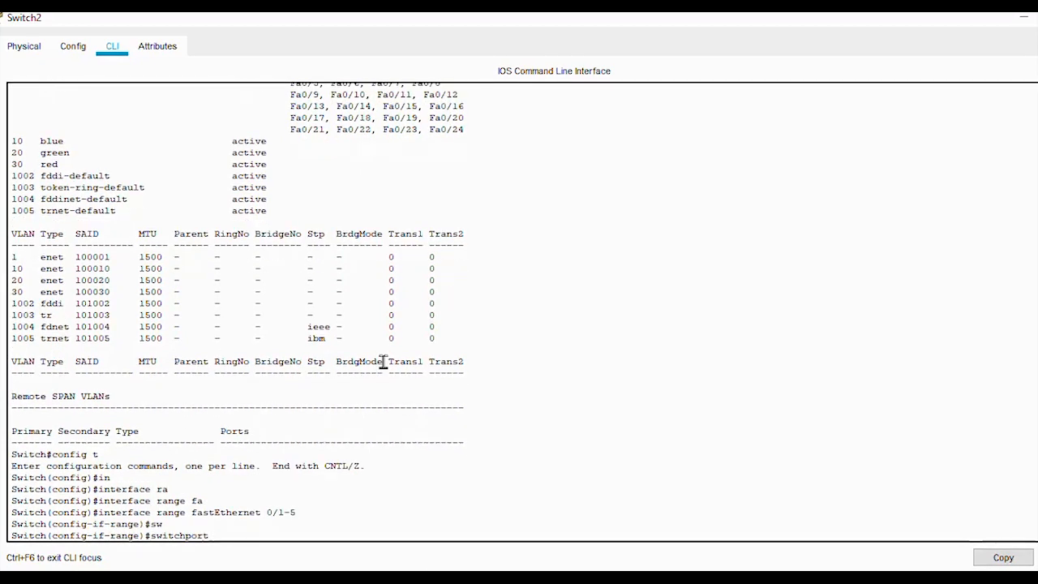
pyautogui.write('mo')
pyautogui.press('Tab')
pyautogui.write('a')
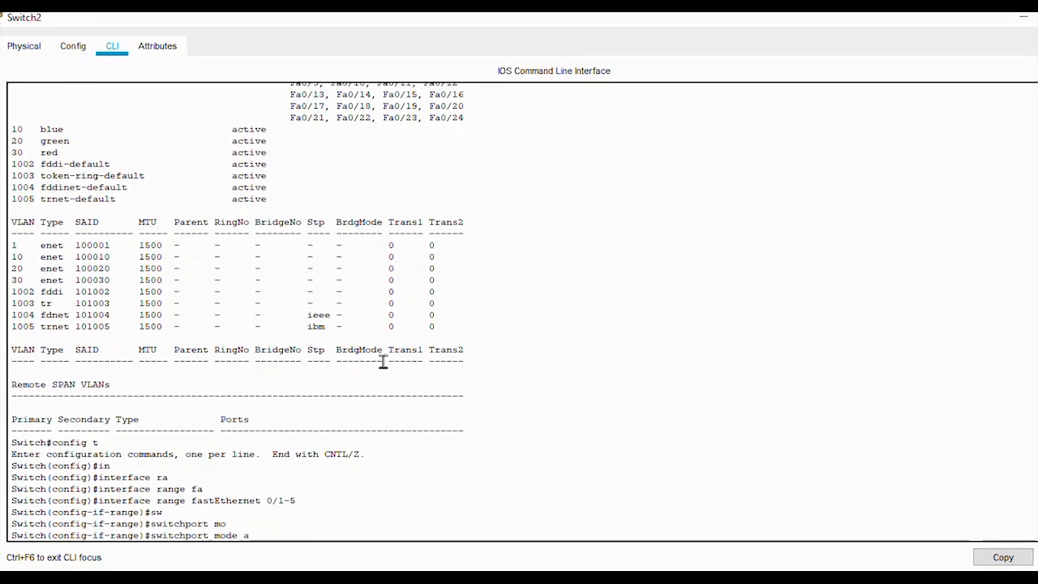
pyautogui.write('cc')
pyautogui.press('Tab')
pyautogui.press('Return')
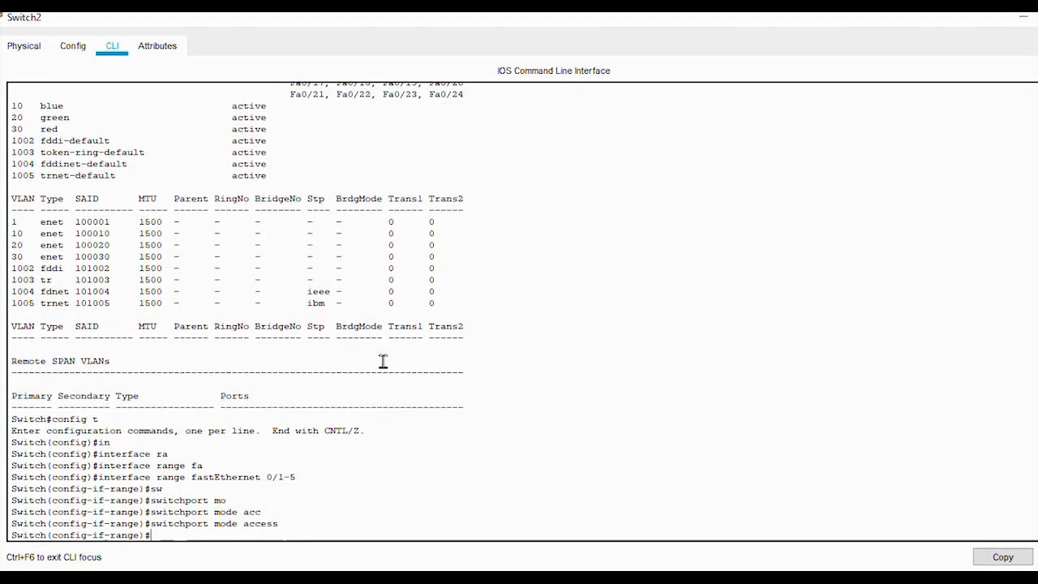
# Step: Assign the FastEthernet 0/1-5 ports to VLAN 10 and exit the interface range mode
pyautogui.write('sw')
pyautogui.press('Tab')
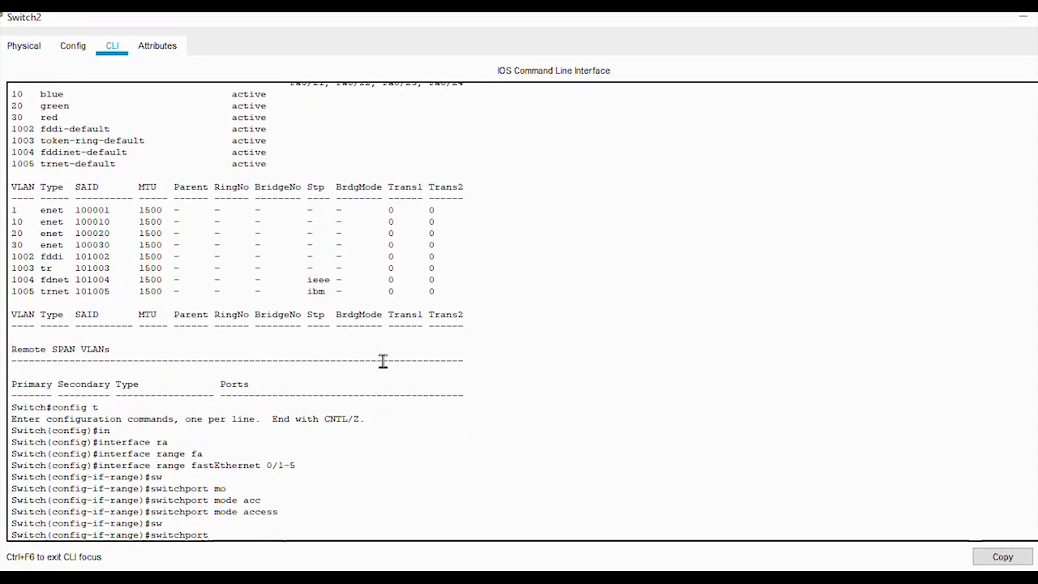
pyautogui.press('BackSpace')
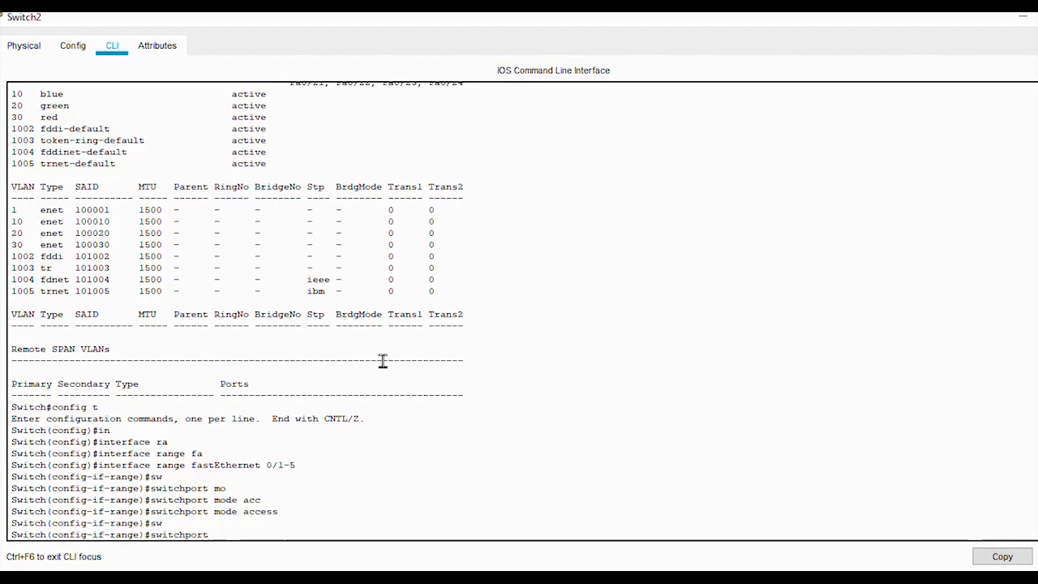
pyautogui.write('acc')
pyautogui.press('Tab')
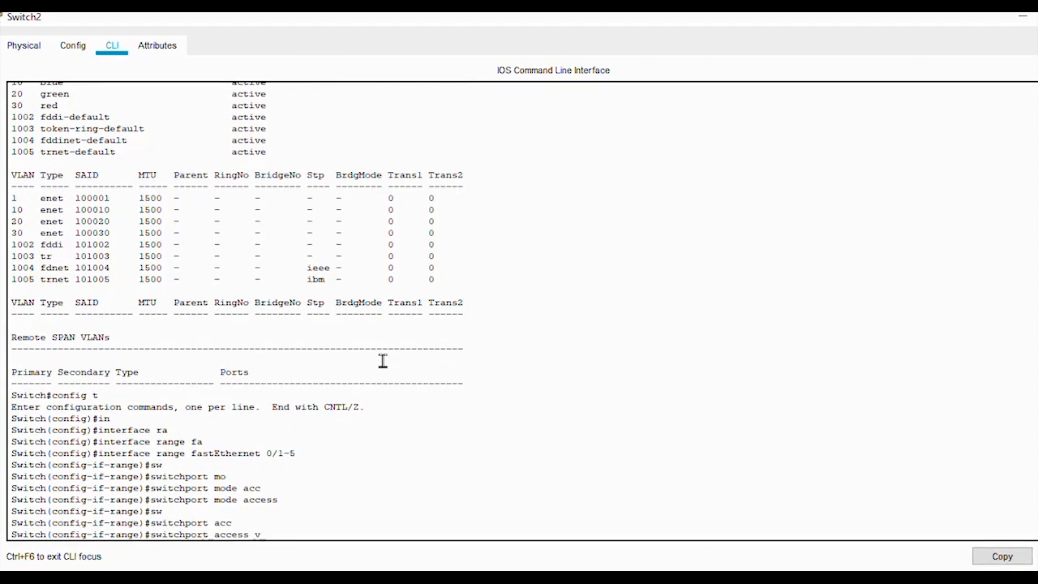
pyautogui.write('vlan 10')
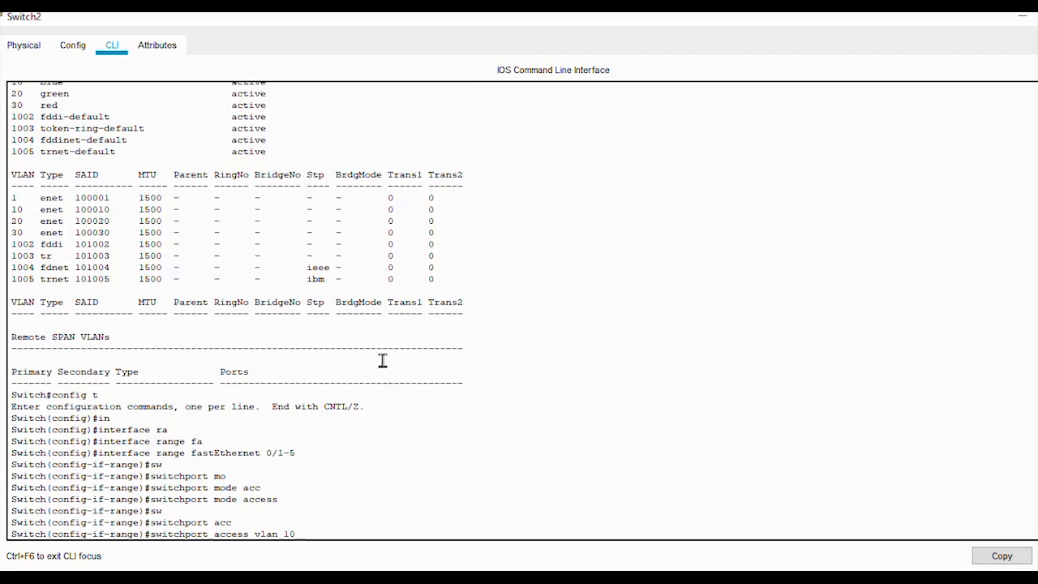
pyautogui.press('Return')
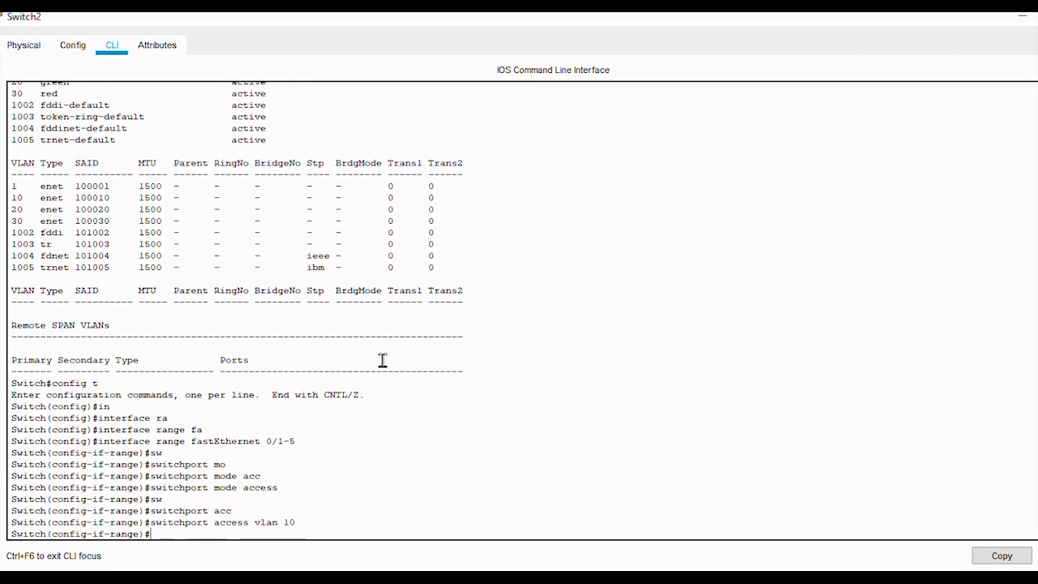
pyautogui.write('e')
pyautogui.write('xit')
pyautogui.press('Return')
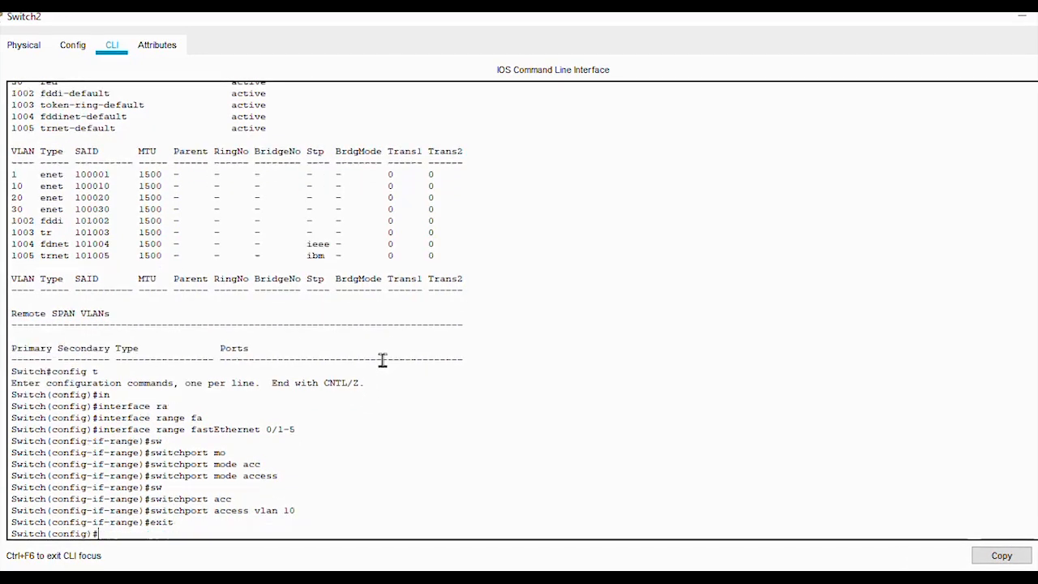
# Step: Recall the earlier interface range command and change its ports to fastEthernet 0/6-10
pyautogui.write('exit')
pyautogui.press('Up')
pyautogui.press('Up')
pyautogui.press('Up')
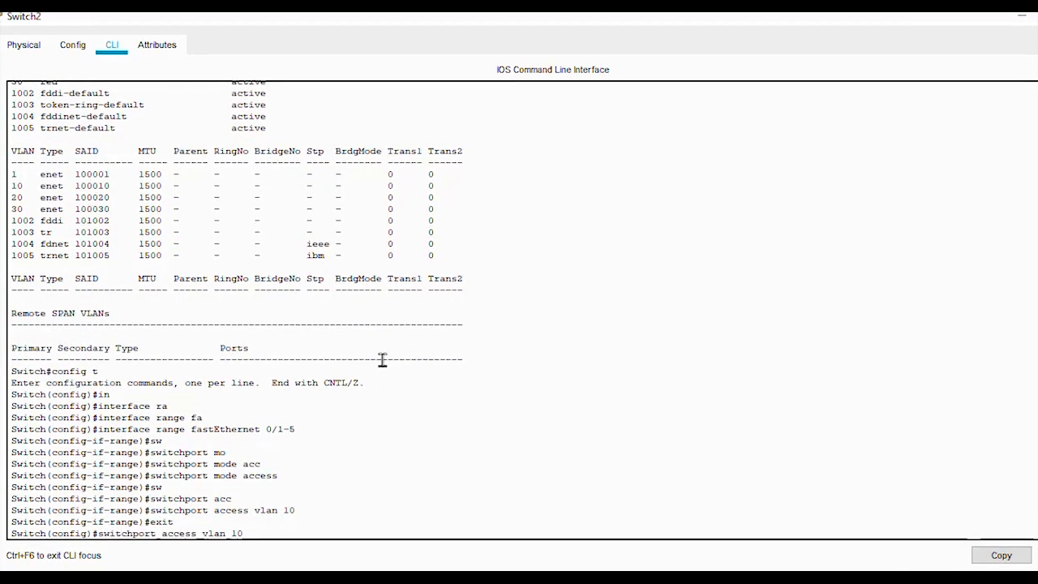
pyautogui.press('BackSpace')
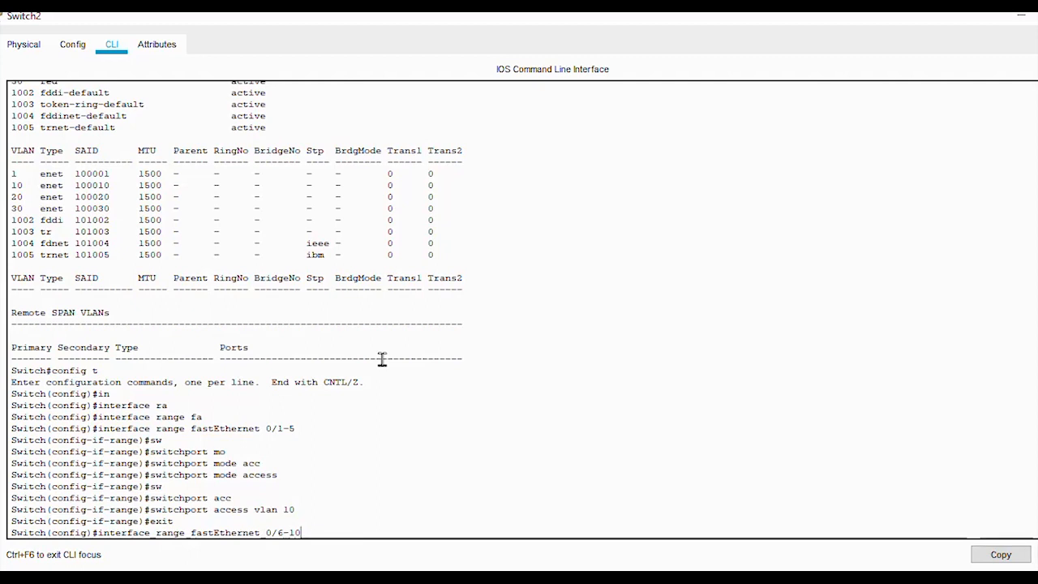
pyautogui.press('Return')
pyautogui.write('exit')
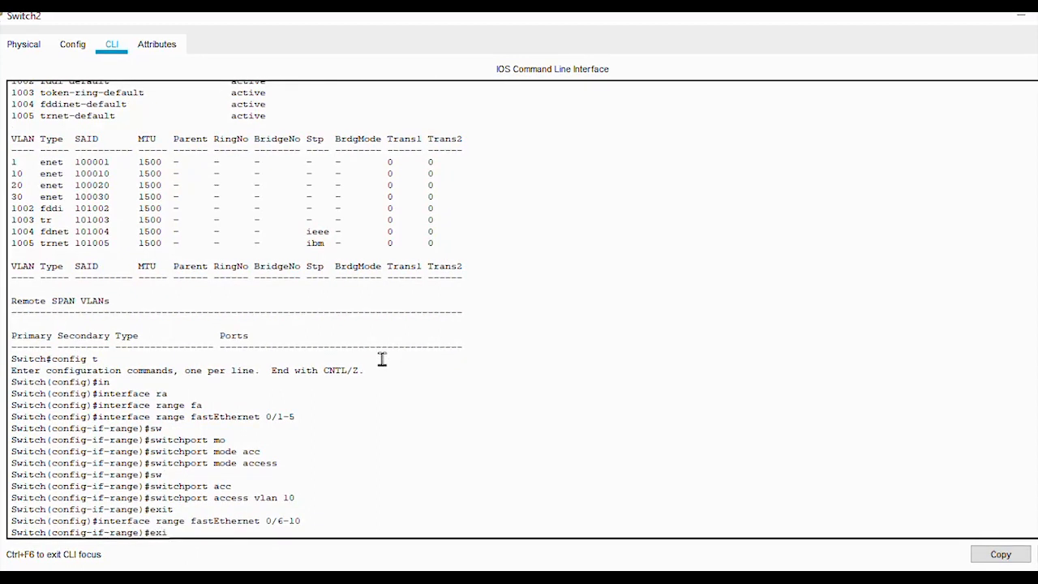
pyautogui.press('Return')
# Step: Enter interface configuration for the range fastEthernet 0/11-15
pyautogui.press('Up')
pyautogui.press('Up')
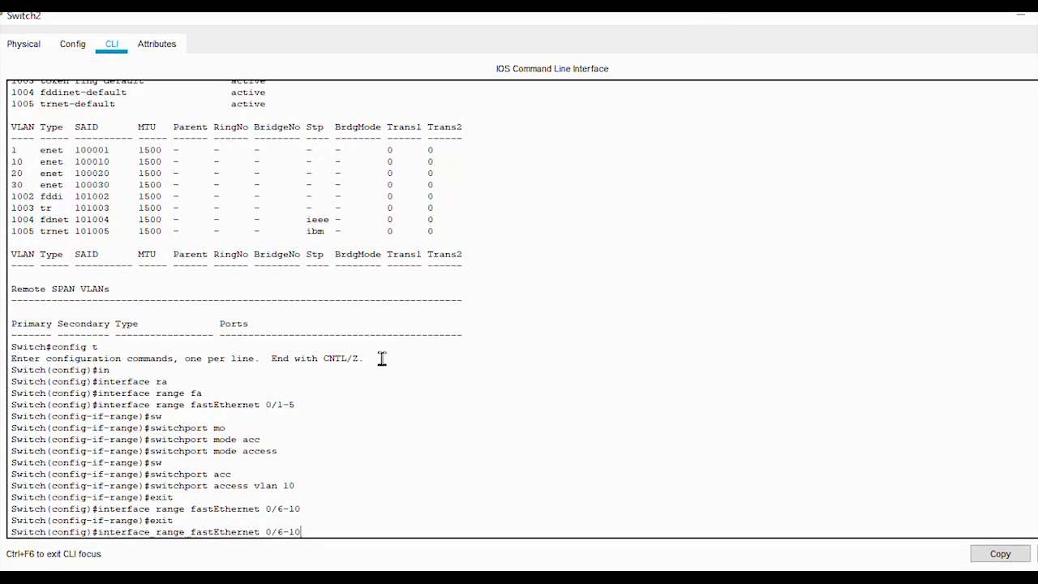
pyautogui.press('BackSpace')
pyautogui.press('BackSpace')
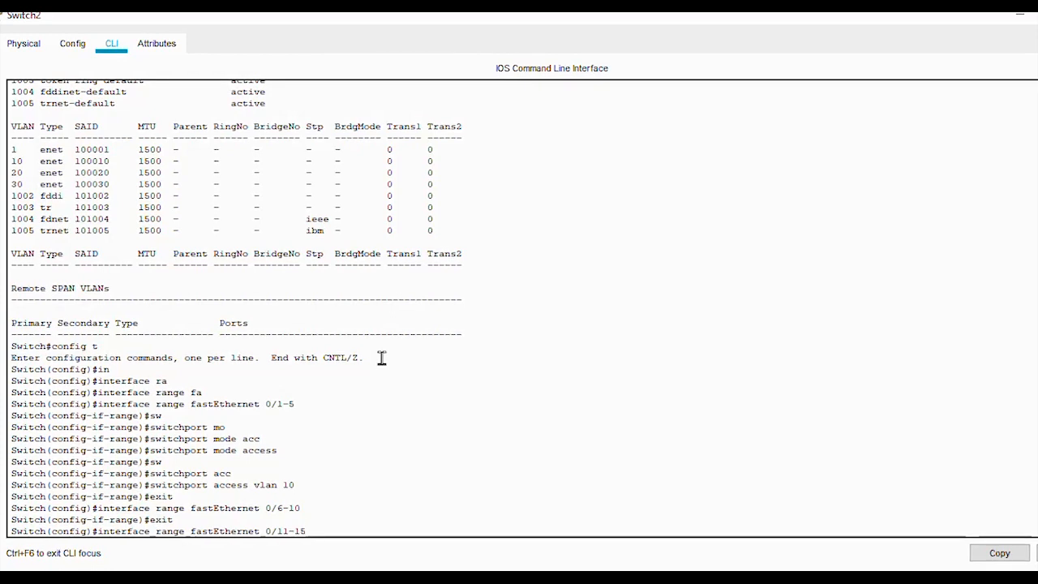
pyautogui.press('Return')
# Step: Set the ports fastEthernet 0/11-15 to access mode with switchport mode access
pyautogui.press('Up')
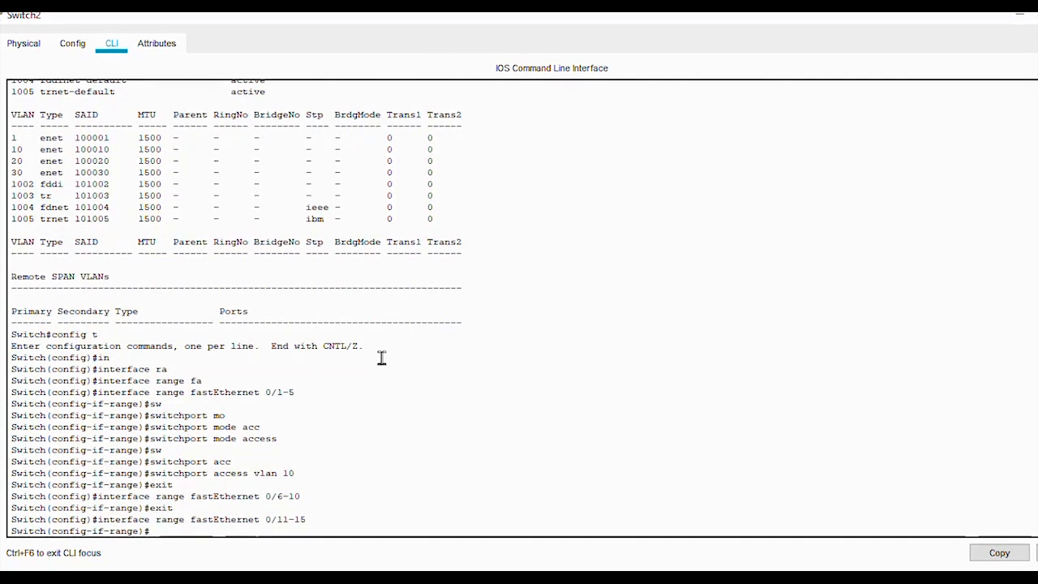
pyautogui.press('Up')
pyautogui.press('Up')
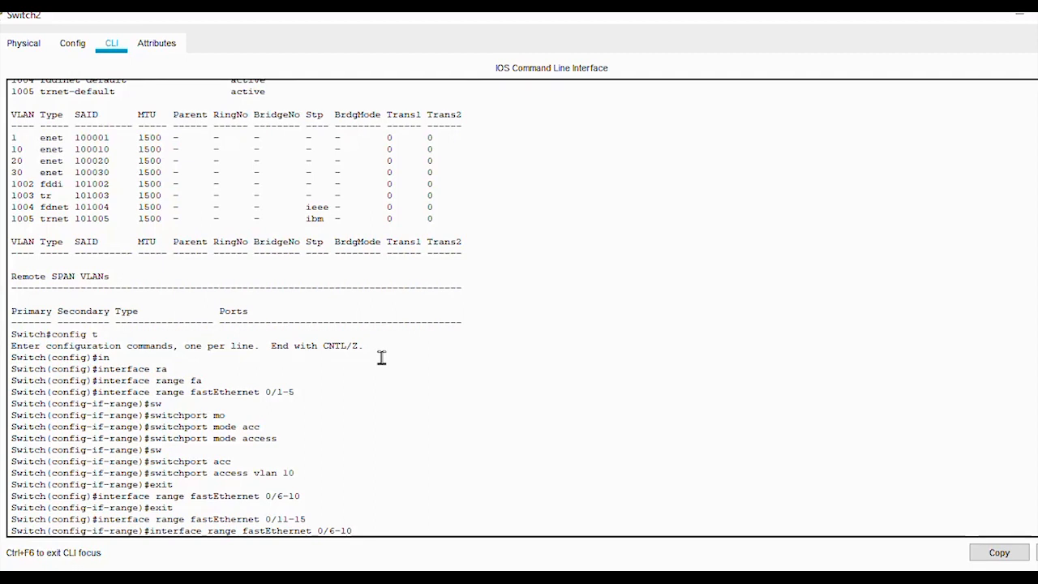
pyautogui.press('Up')
pyautogui.press('Up')
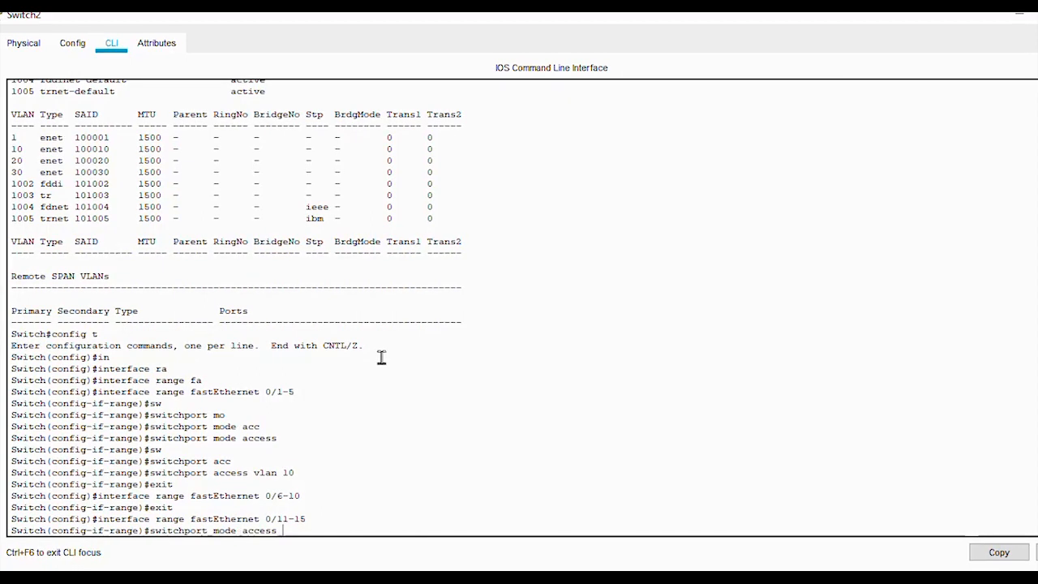
pyautogui.press('Return')
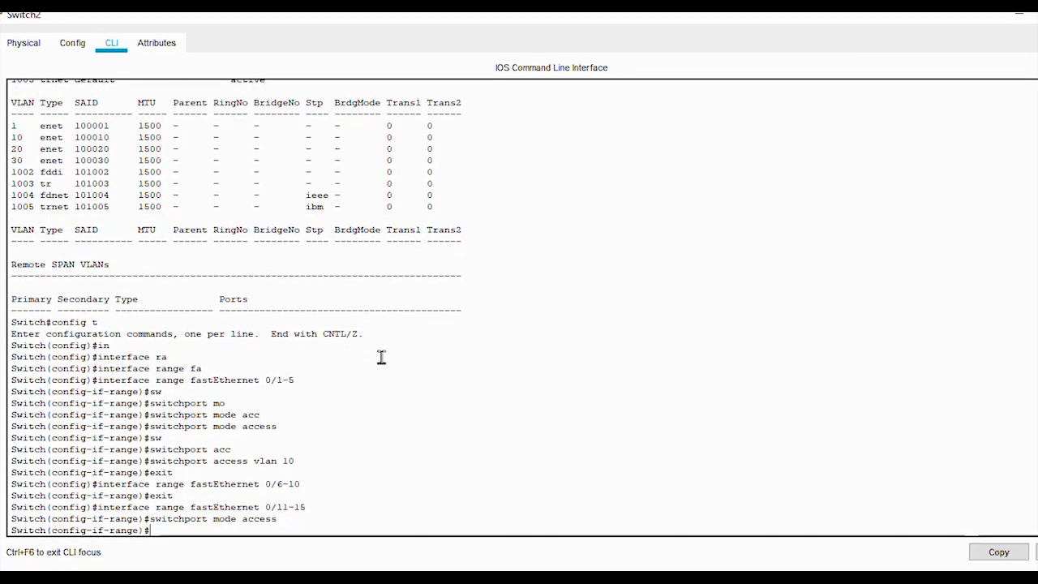
# Step: Assign ports fastEthernet 0/11-15 to VLAN 30 with switchport access vlan 30, and exit to global configuration
pyautogui.press('Up')
pyautogui.press('Up')
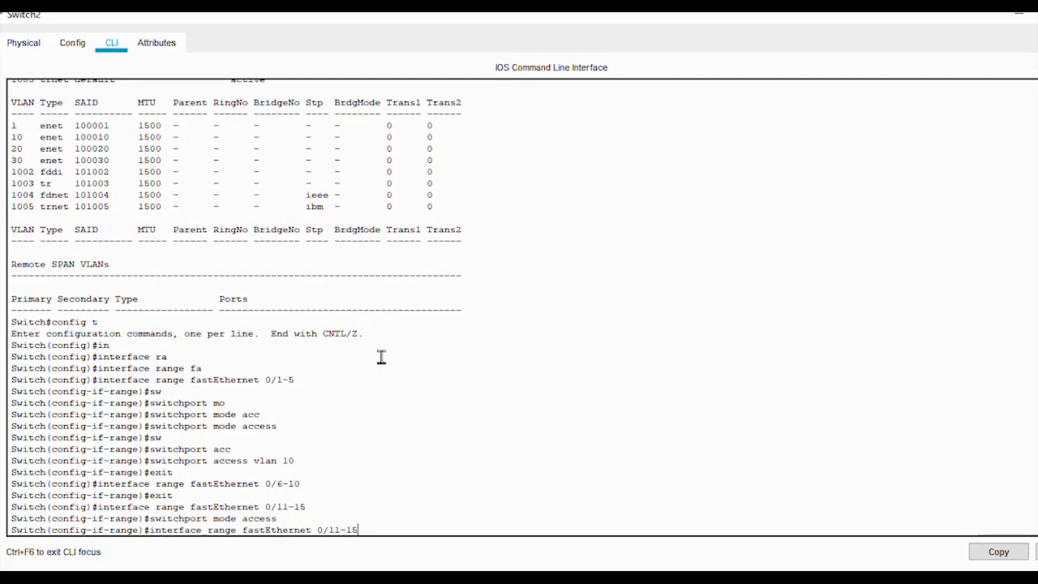
pyautogui.press('Up')
pyautogui.press('Up')
pyautogui.press('Up')
pyautogui.press('Up')
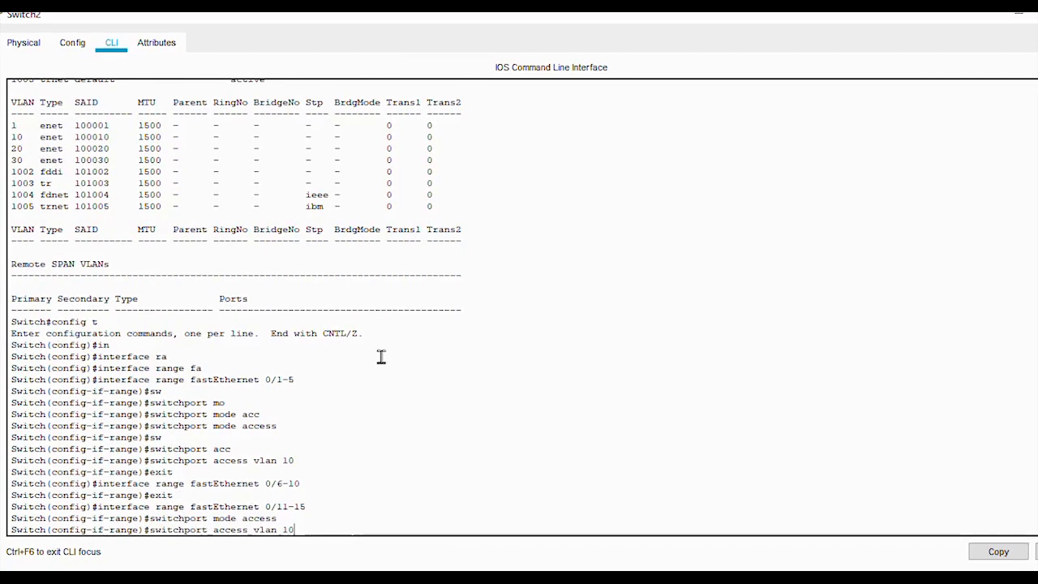
pyautogui.press('BackSpace')
pyautogui.press('BackSpace')
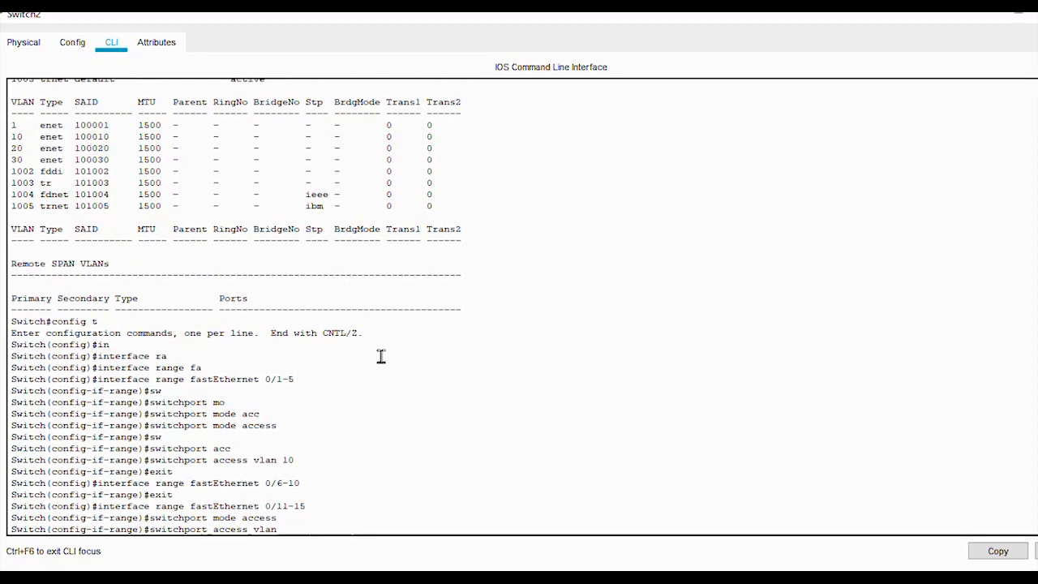
pyautogui.moveTo(302, 482); pyautogui.dragTo(106, 484)
pyautogui.click(304, 484)
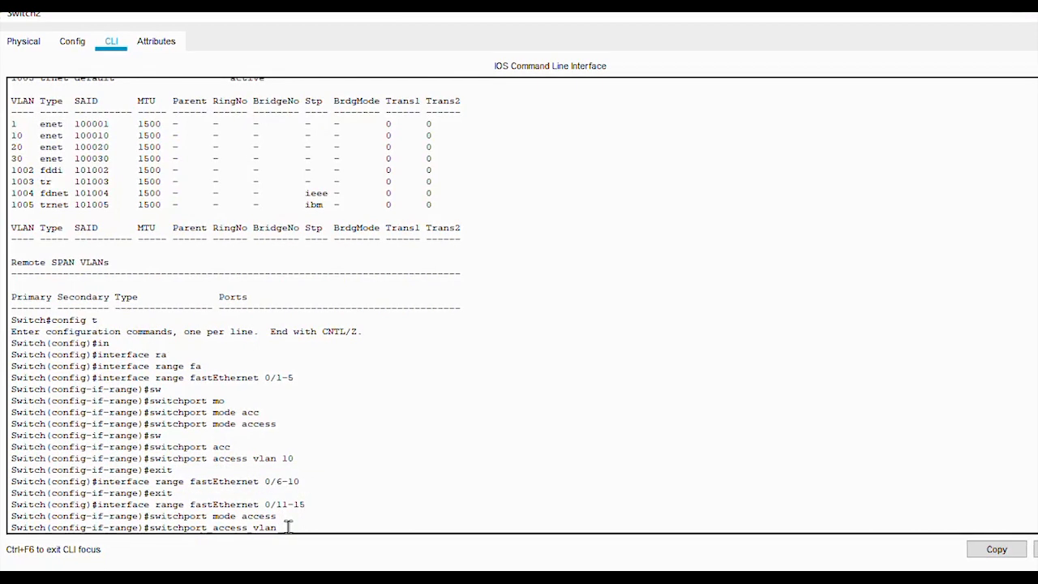
pyautogui.write('30')
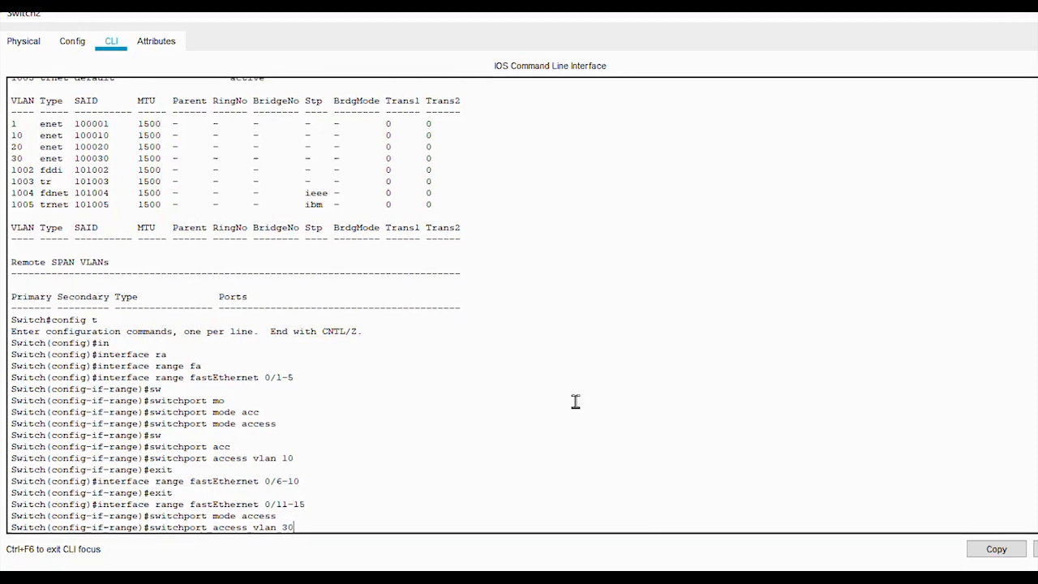
pyautogui.press('Return')
pyautogui.press('Return')
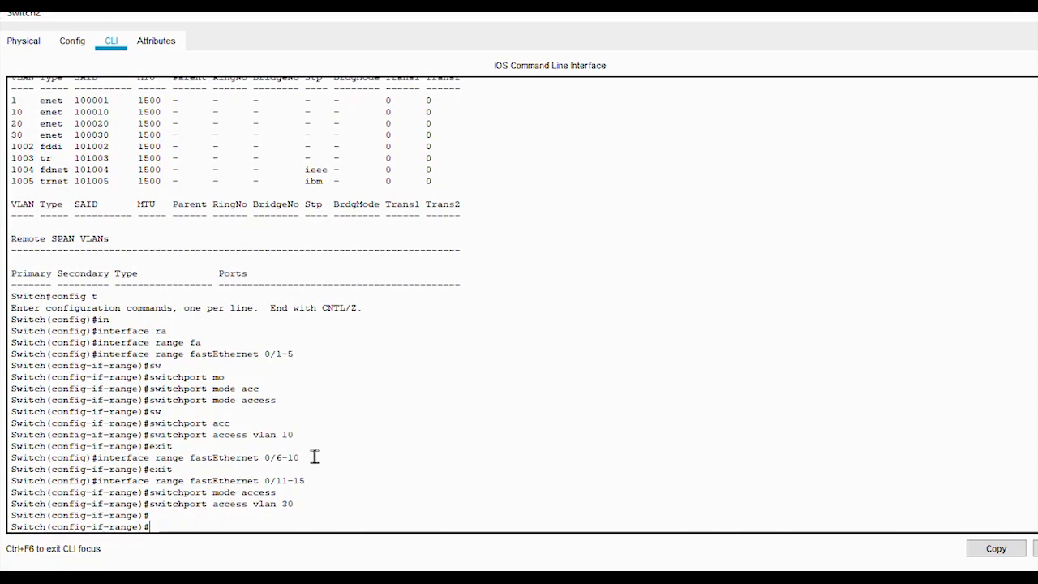
pyautogui.moveTo(315, 457); pyautogui.dragTo(166, 459)
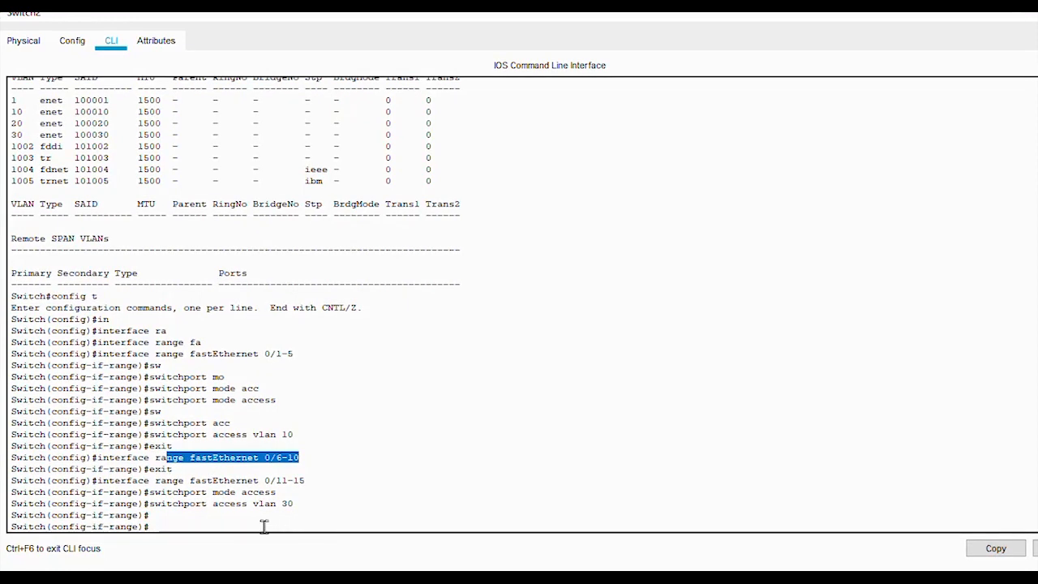
pyautogui.write('e')
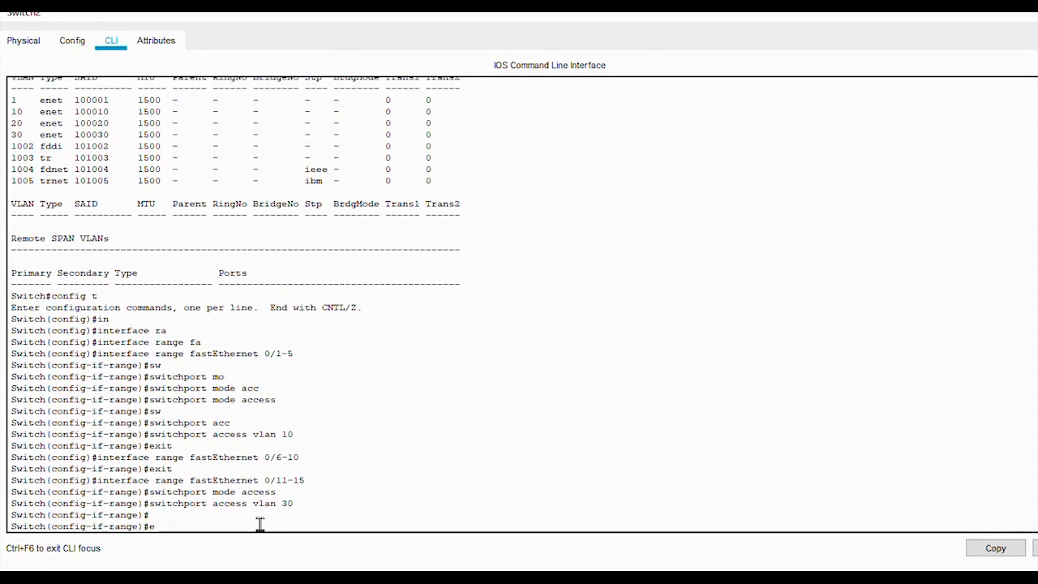
pyautogui.write('xit')
pyautogui.press('Return')
pyautogui.press('Return')
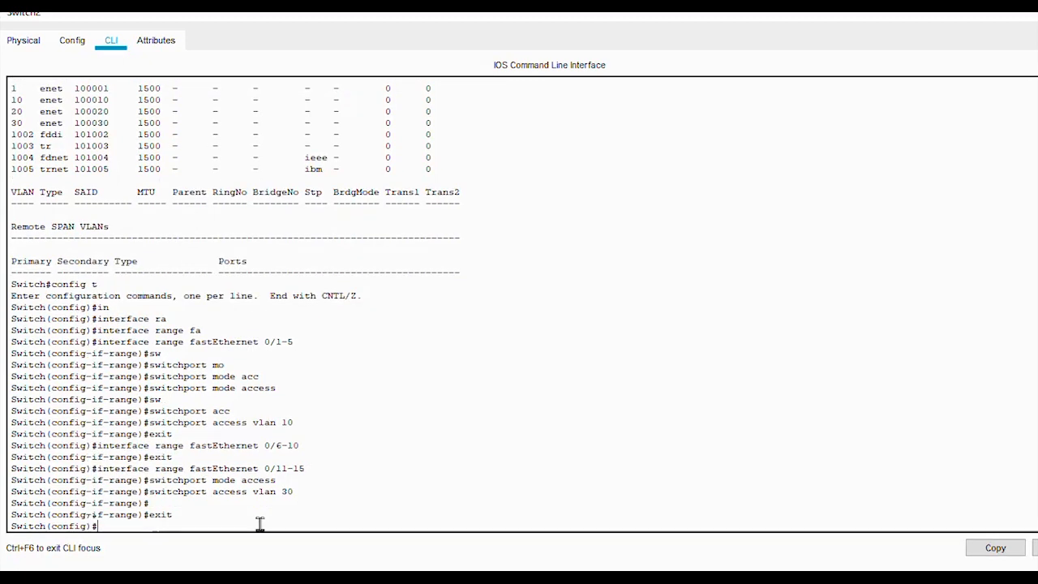
# Step: Display the full VLAN table from global configuration with do show vlan and check the green VLAN's ports
pyautogui.write('do ')
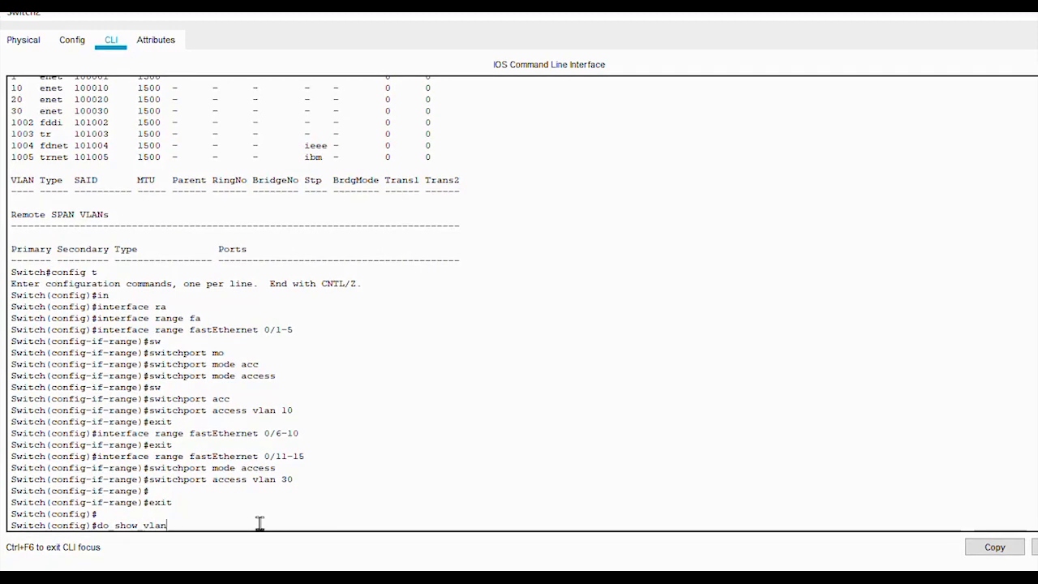
pyautogui.write('show vlan')
pyautogui.press('Return')
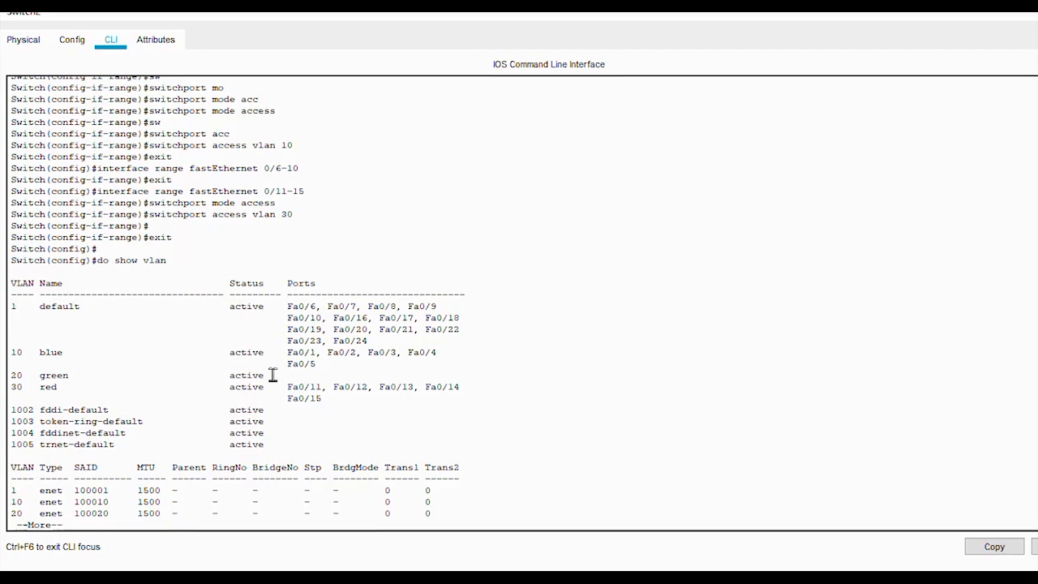
pyautogui.moveTo(271, 375); pyautogui.dragTo(28, 377)
pyautogui.press('space')
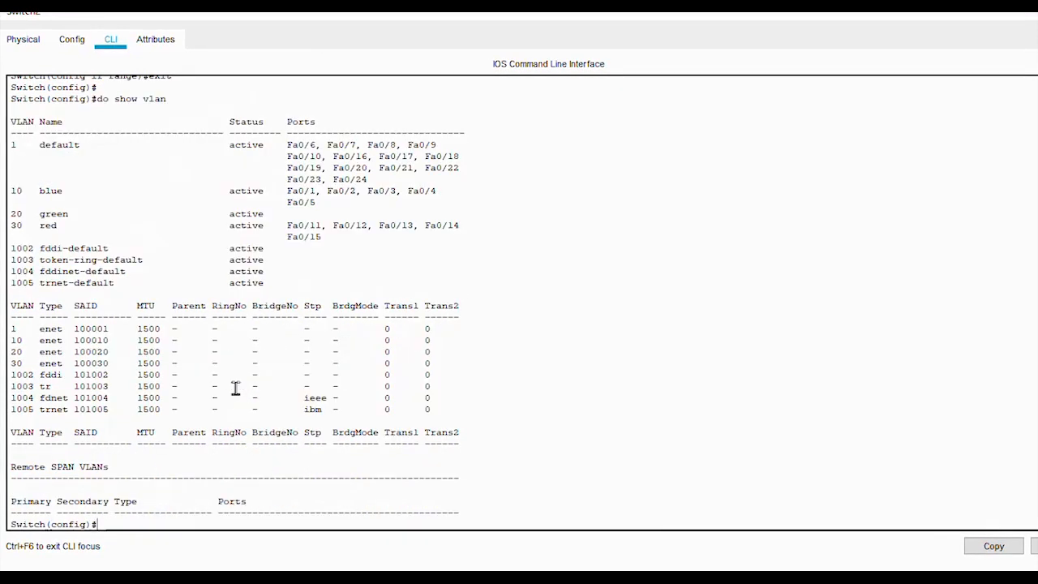
# Step: Enter interface configuration for the range fastEthernet 0/6-10
pyautogui.write('in')
pyautogui.press('Tab')
pyautogui.write('ra')
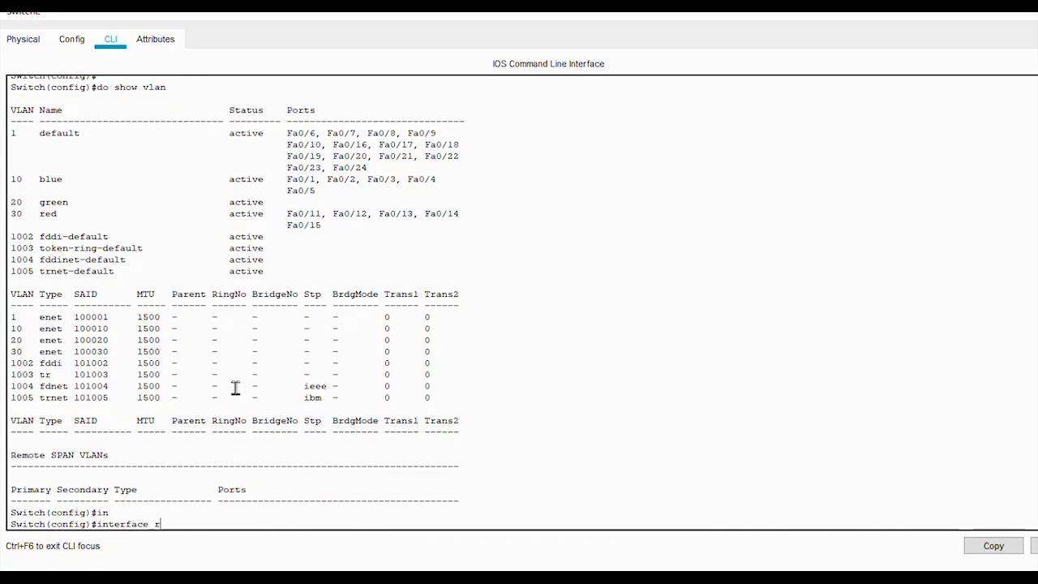
pyautogui.press('Tab')
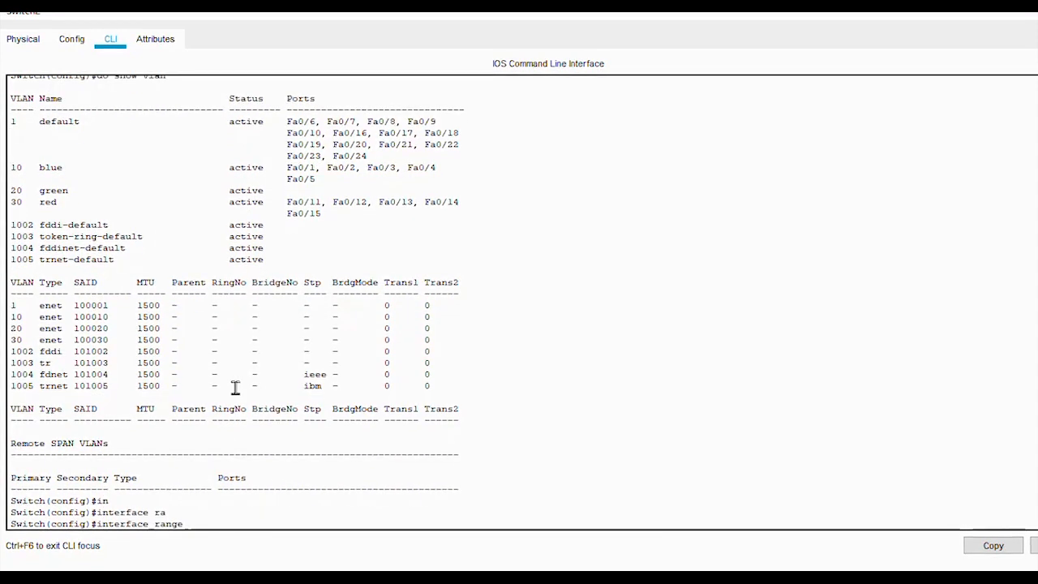
pyautogui.write('fa')
pyautogui.press('Tab')
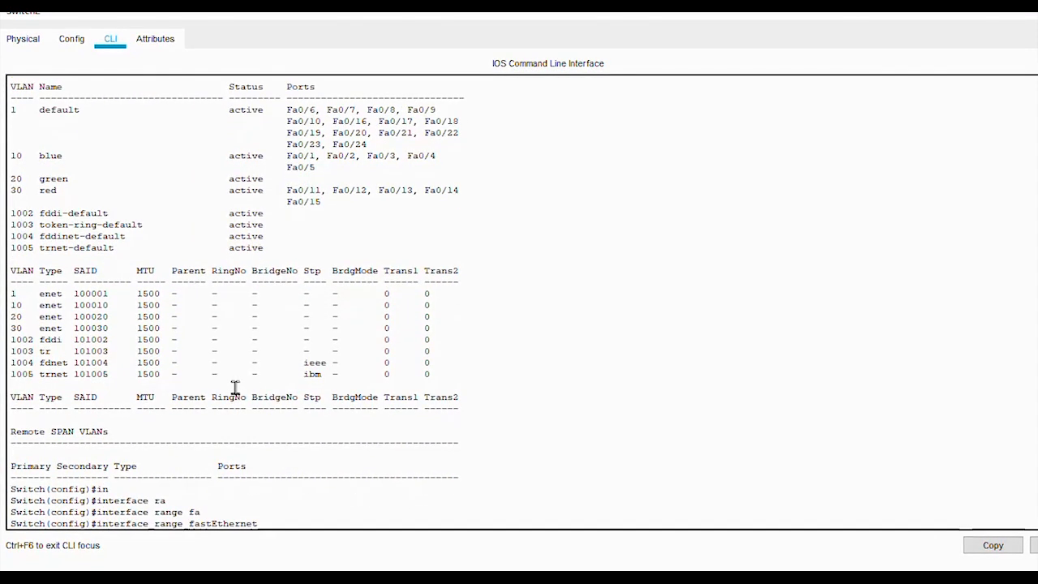
pyautogui.write('0/')
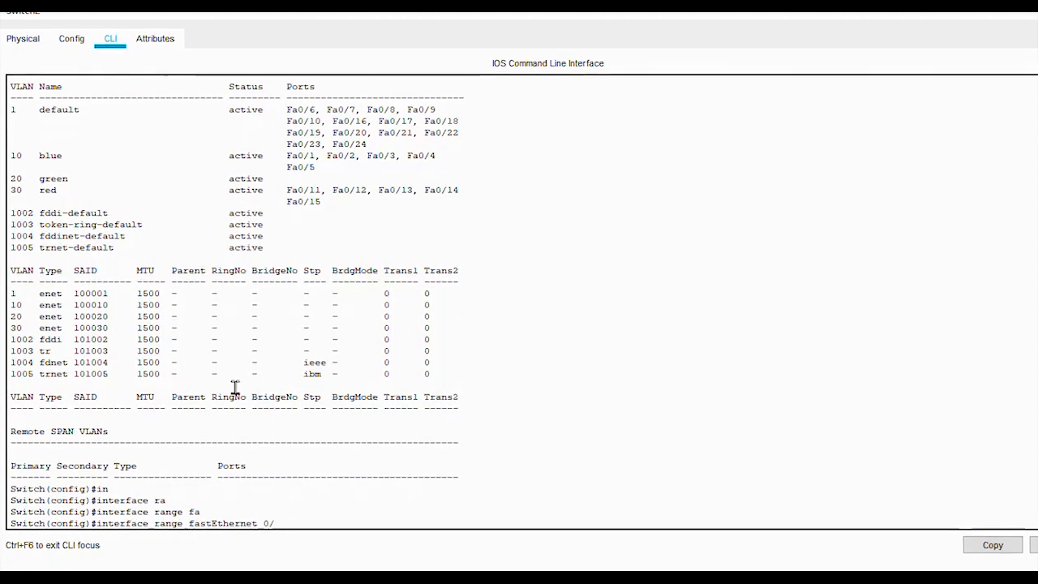
pyautogui.write('6-10')
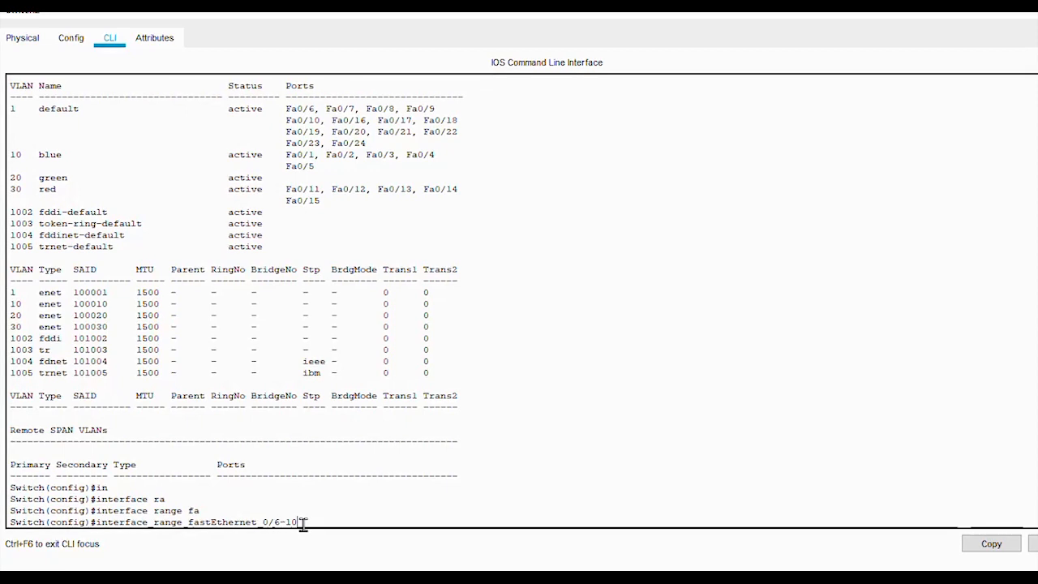
pyautogui.press('Return')
# Step: Set the ports fastEthernet 0/6-10 to access mode with switchport mode access
pyautogui.write('sw')
pyautogui.press('Tab')
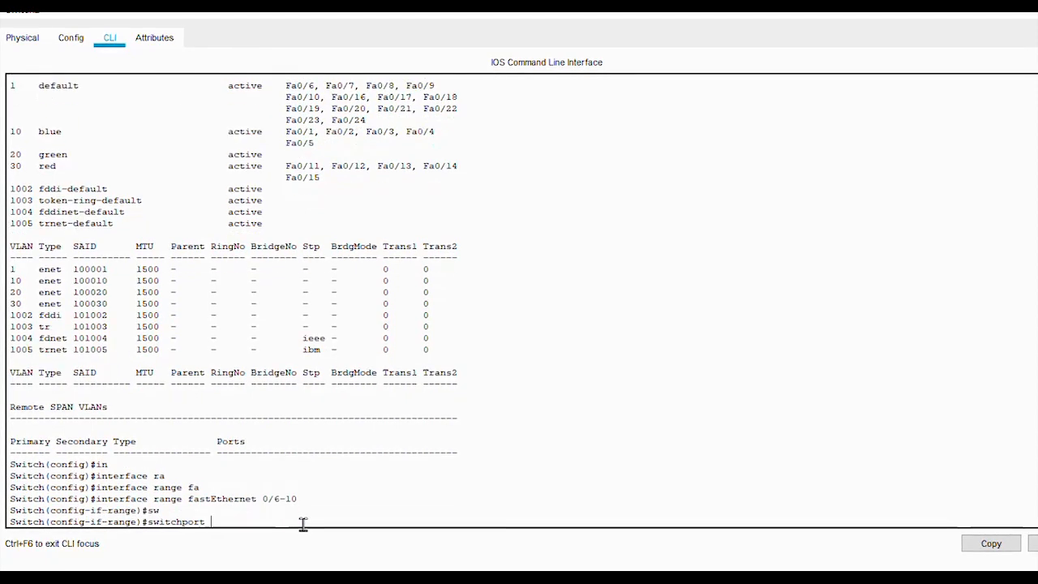
pyautogui.write('mo')
pyautogui.press('Tab')
pyautogui.write('a')
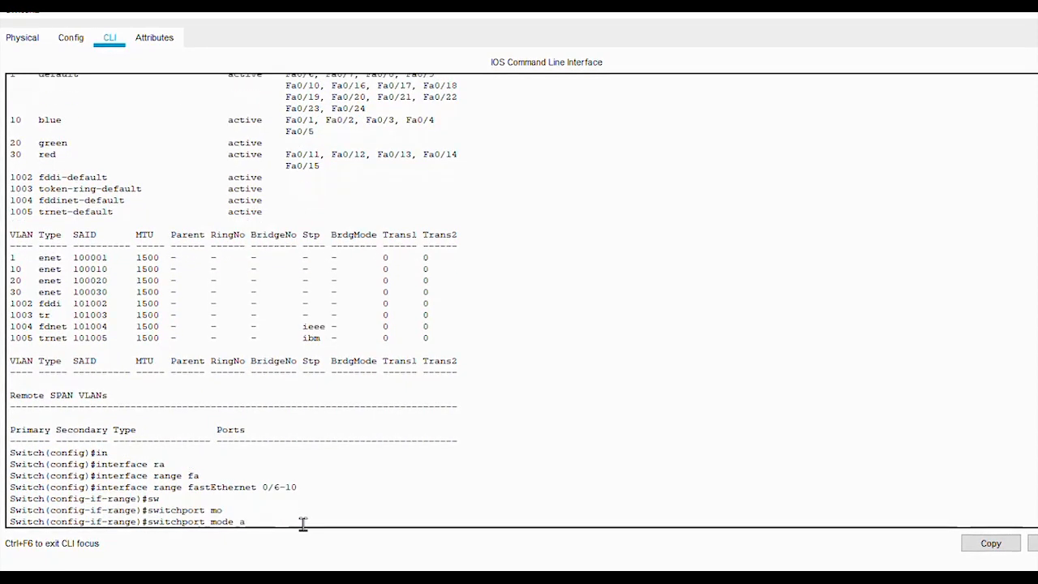
pyautogui.write('cc')
pyautogui.press('Tab')
pyautogui.press('Return')
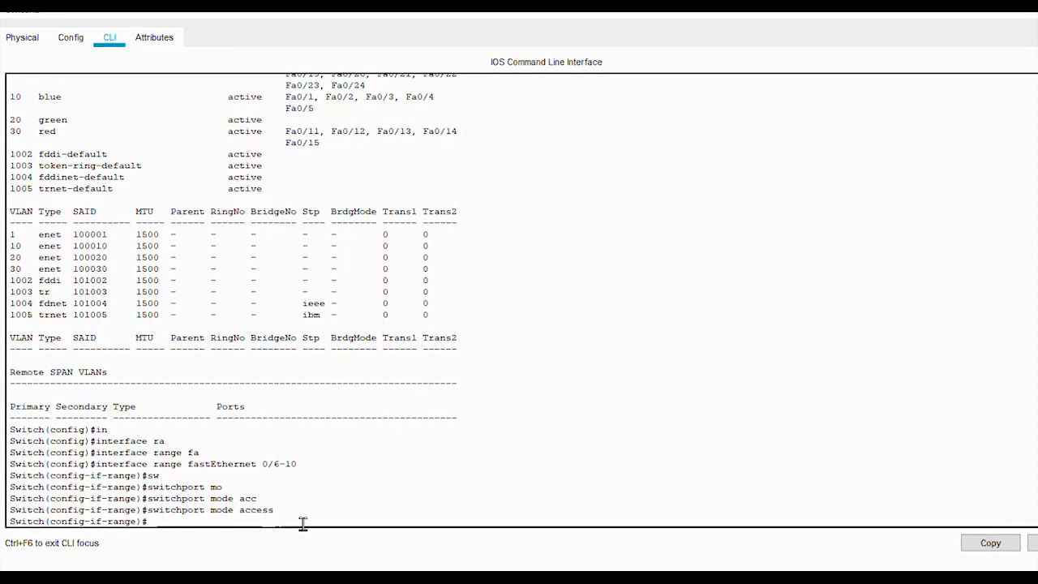
# Step: Assign ports fastEthernet 0/6-10 to VLAN 20 with switchport access vlan 20, and exit to global configuration
pyautogui.write('sw')
pyautogui.press('Tab')
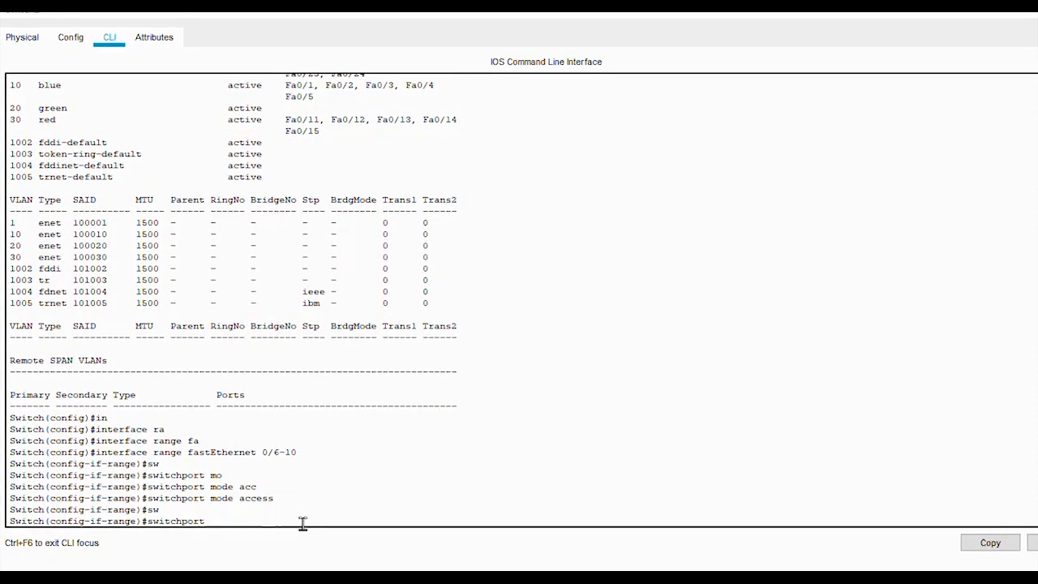
pyautogui.write('acc')
pyautogui.press('Tab')
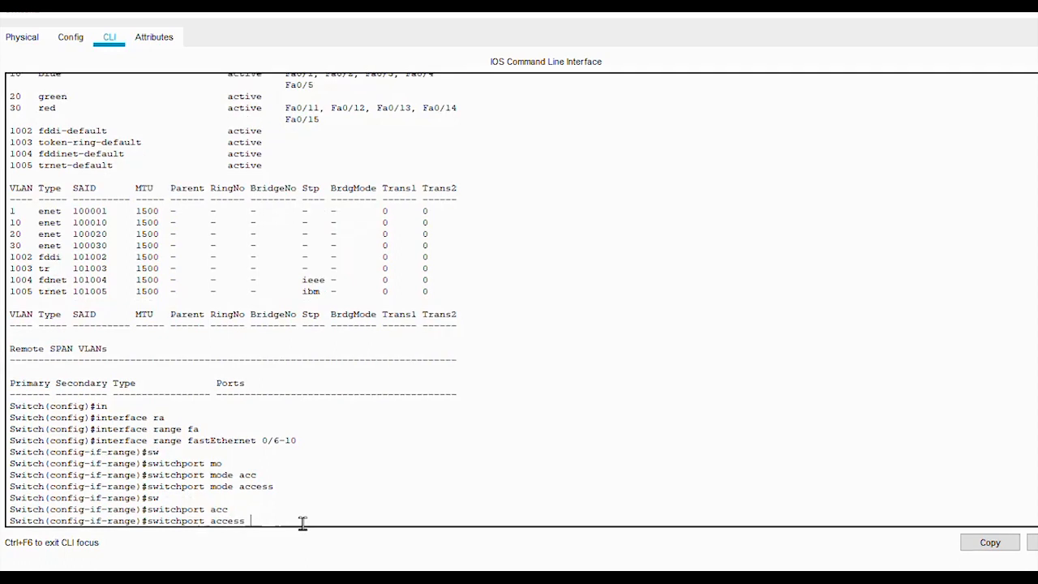
pyautogui.write('vlan')
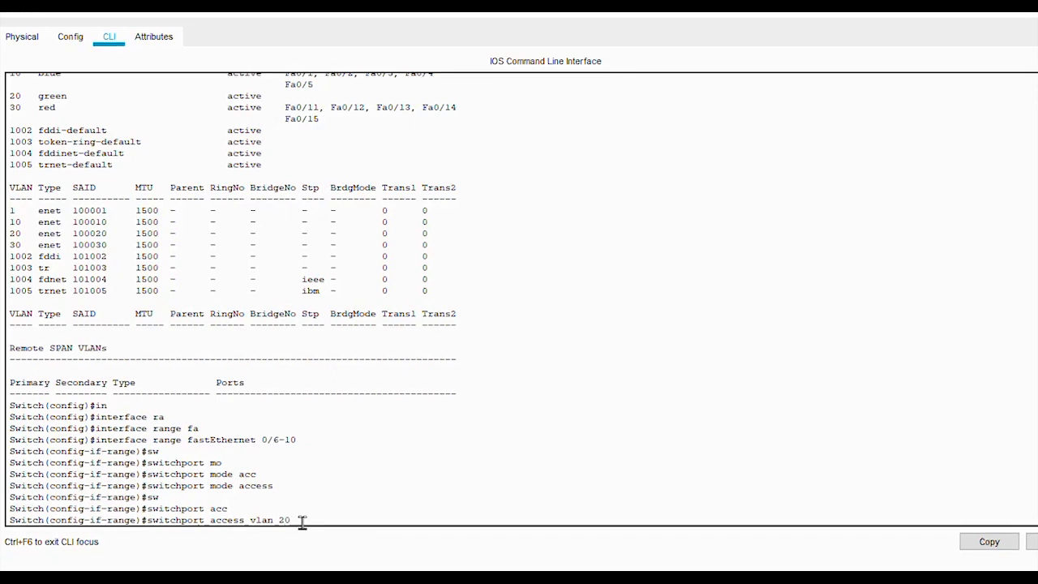
pyautogui.write(' 20')
pyautogui.press('Return')
pyautogui.press('Return')
pyautogui.write('e)#e')
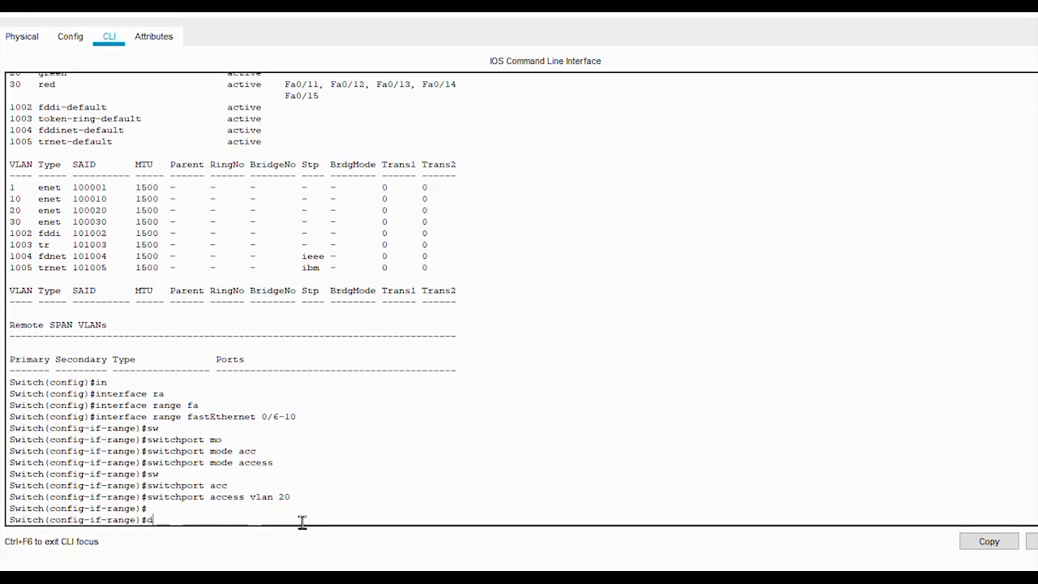
pyautogui.write('x')
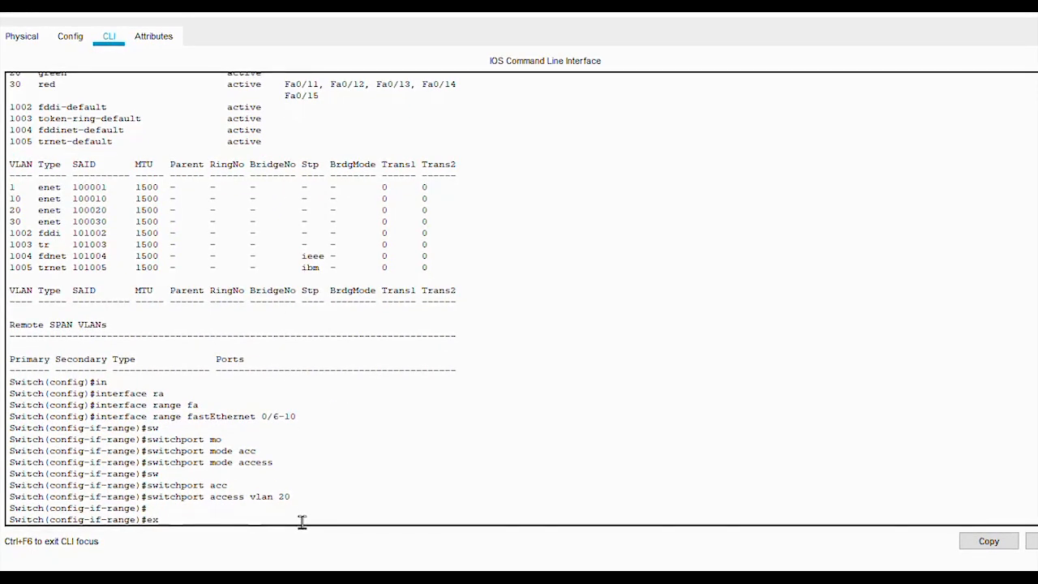
pyautogui.write('it')
pyautogui.press('Return')
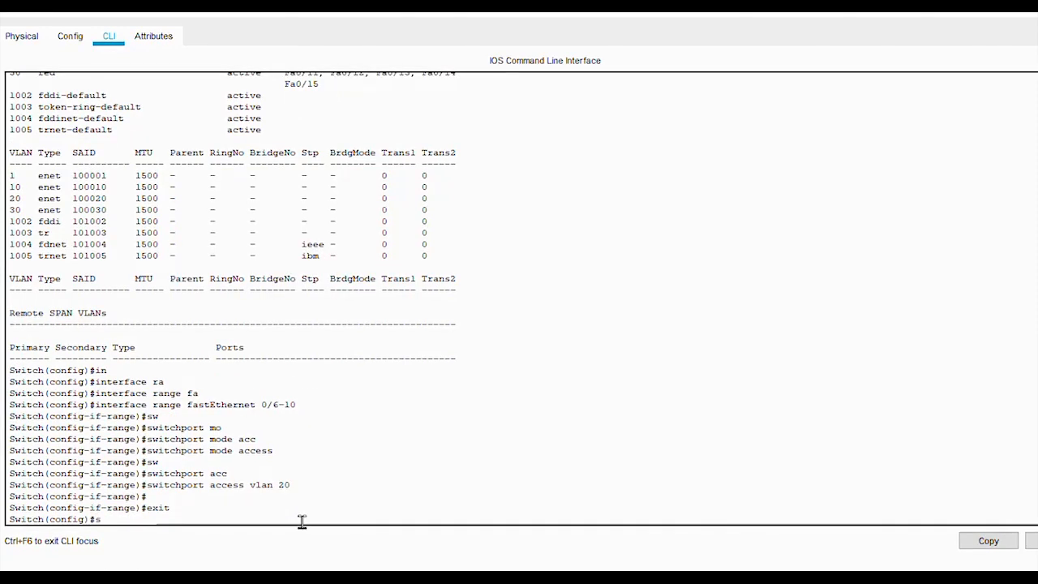
# Step: Display the full VLAN table with do show vlan and check the ports of VLANs 10, 20 and 30
pyautogui.write('show vla')
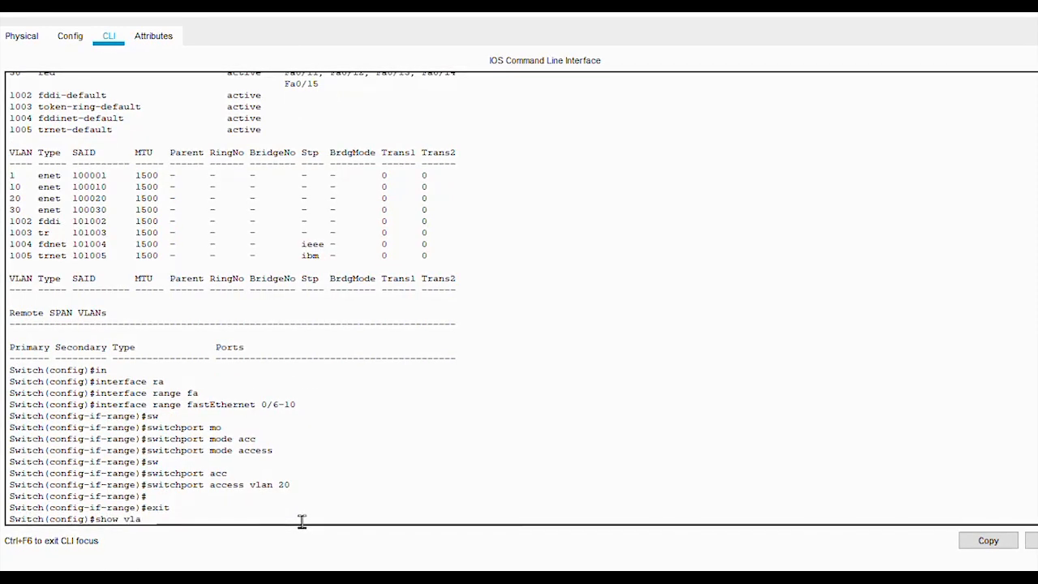
pyautogui.write('n')
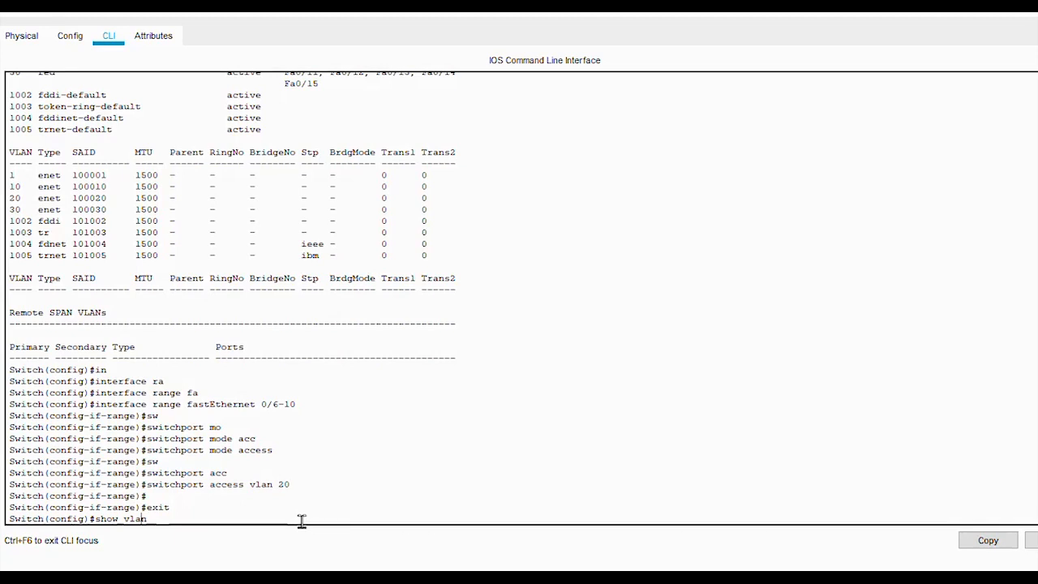
pyautogui.hotkey('ctrl', 'a')
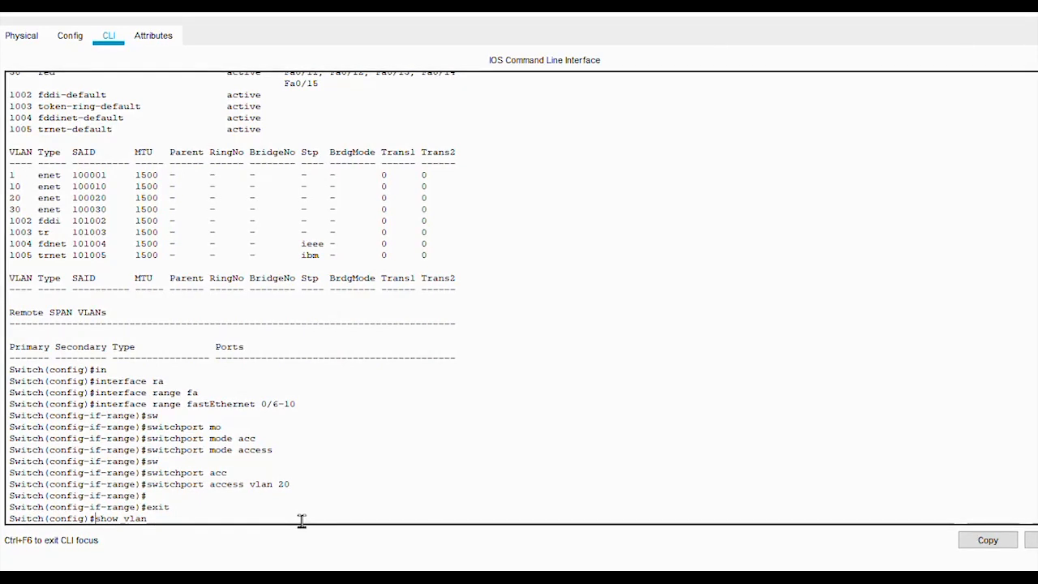
pyautogui.write('do')
pyautogui.press('Return')
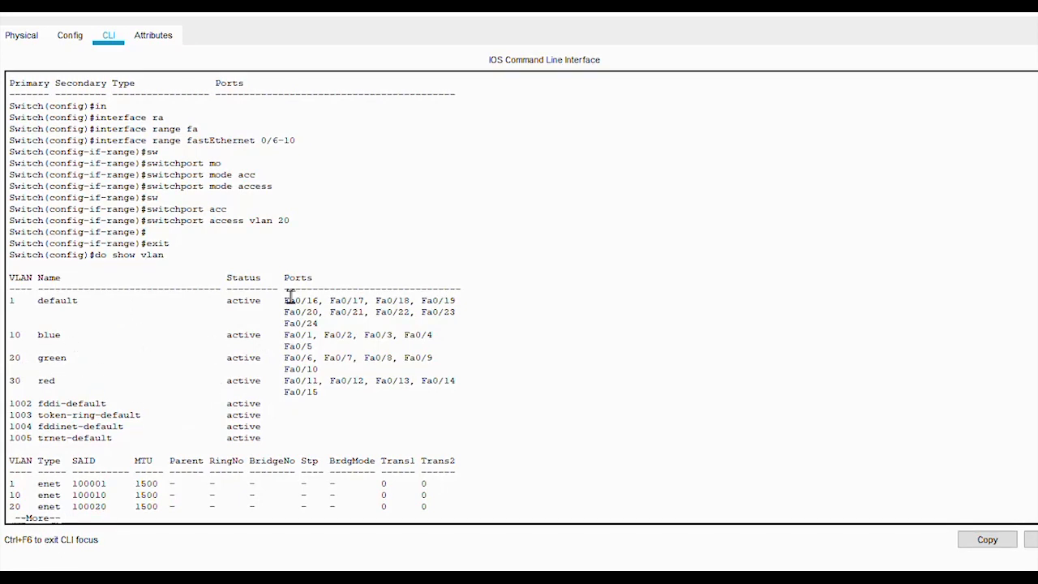
pyautogui.press('space')
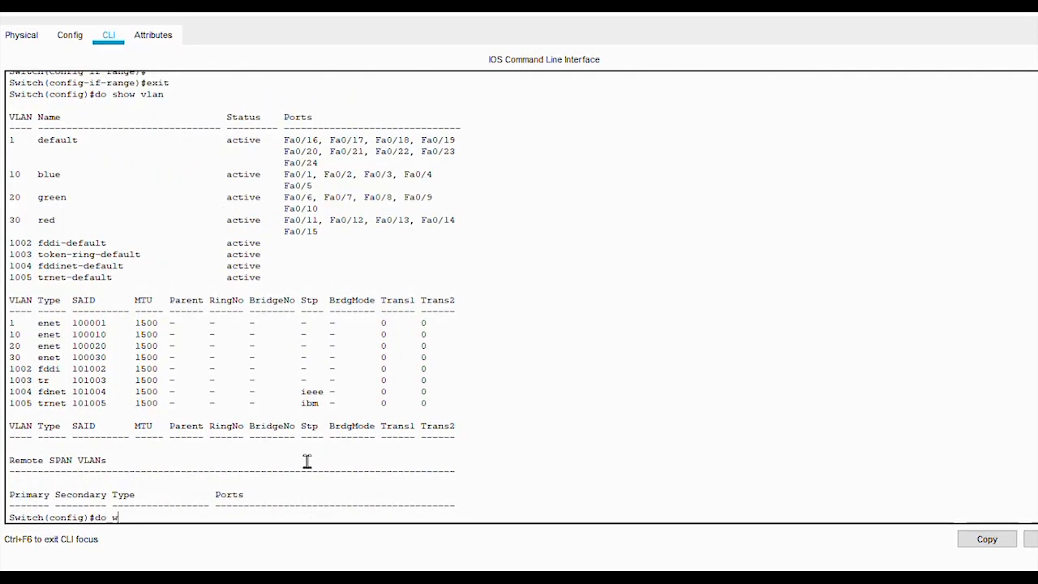
# Step: Save the switch configuration with do wri and close the switch window
pyautogui.write('do wri')
pyautogui.press('Return')
pyautogui.press('Return')
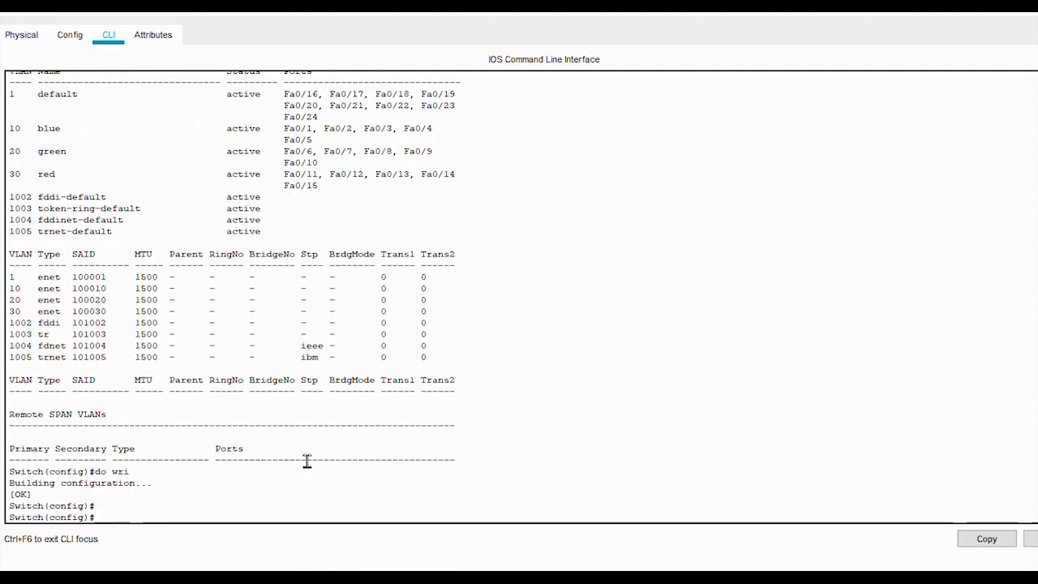
pyautogui.click(1035, 13)
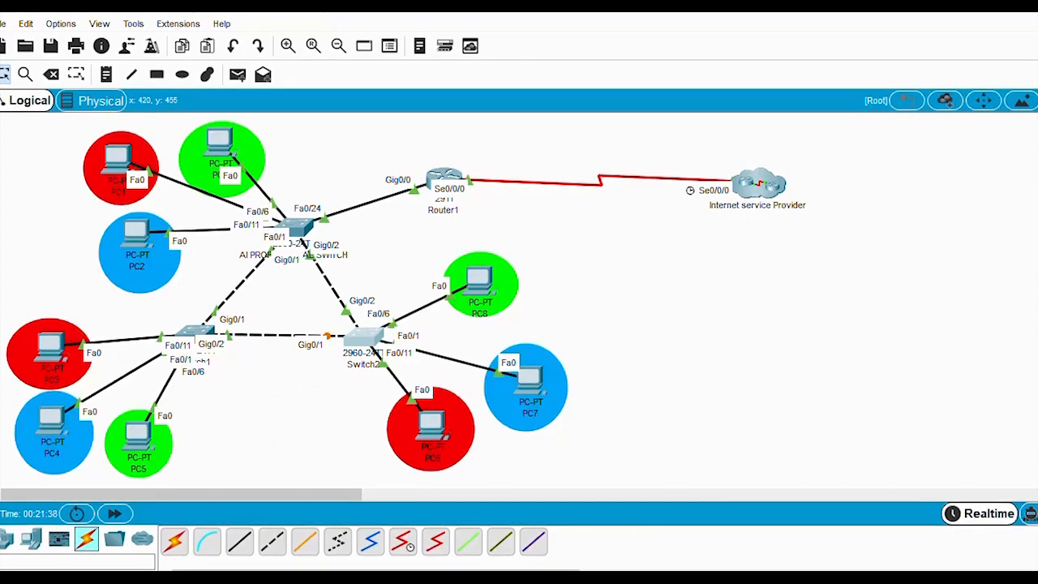
# Step: Switch to the exam instructions in Welcome again.pdf and examine the given network address and VLAN-to-network mapping
pyautogui.click(328, 579)
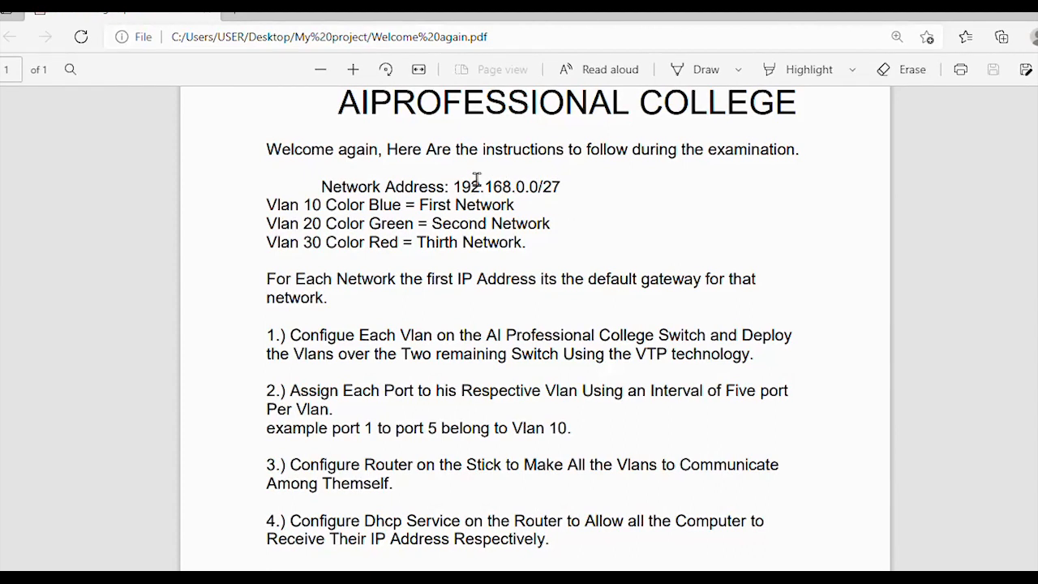
pyautogui.moveTo(571, 187); pyautogui.dragTo(452, 190)
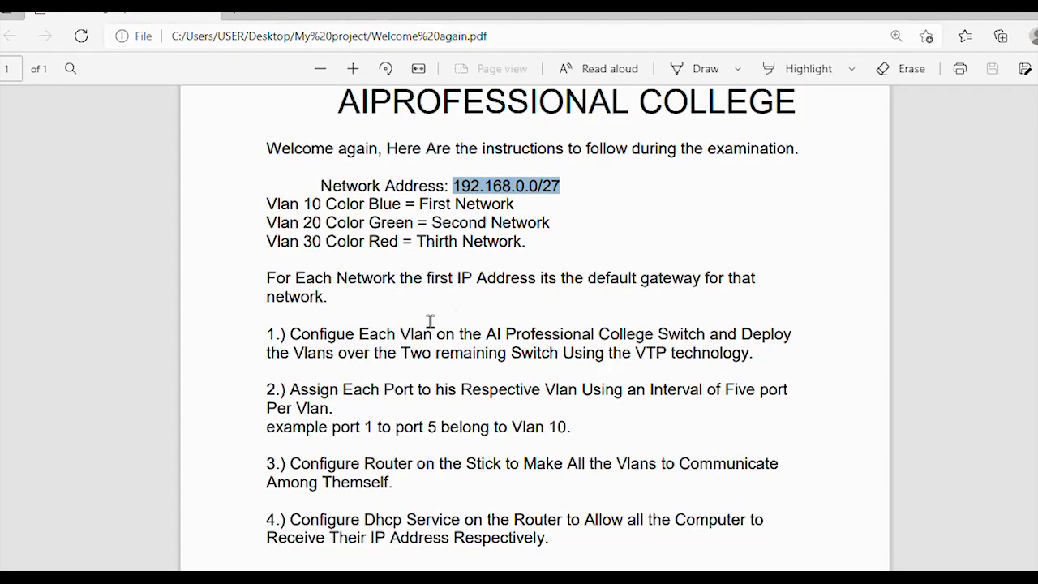
pyautogui.click(604, 234)
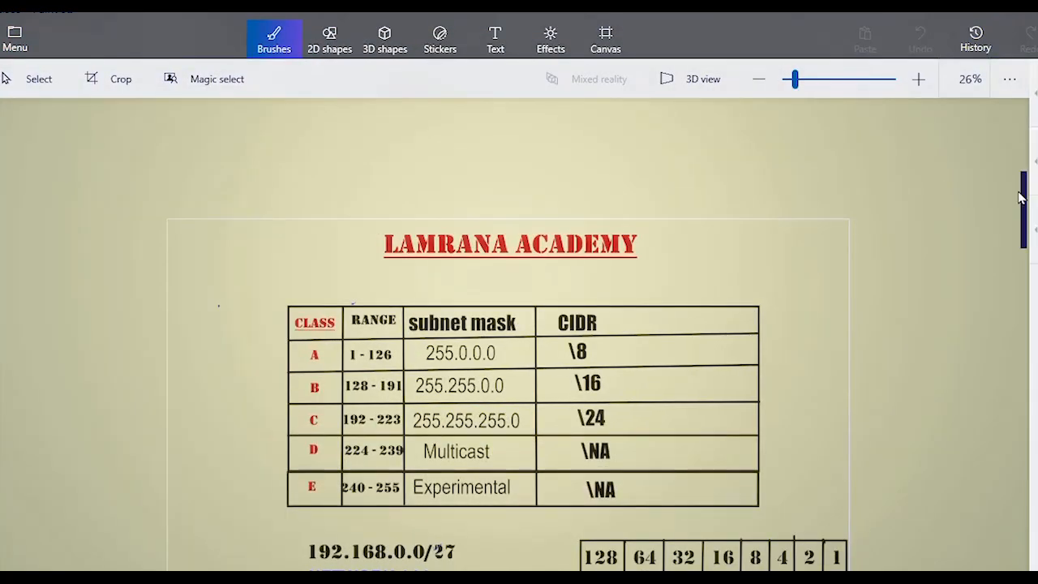
# Step: Switch to the subnetting notes in Paint 3D and handwrite 11000000 and 10101000 as two rows in the 128-to-1 bit table
pyautogui.moveTo(1023, 198); pyautogui.dragTo(1023, 236)
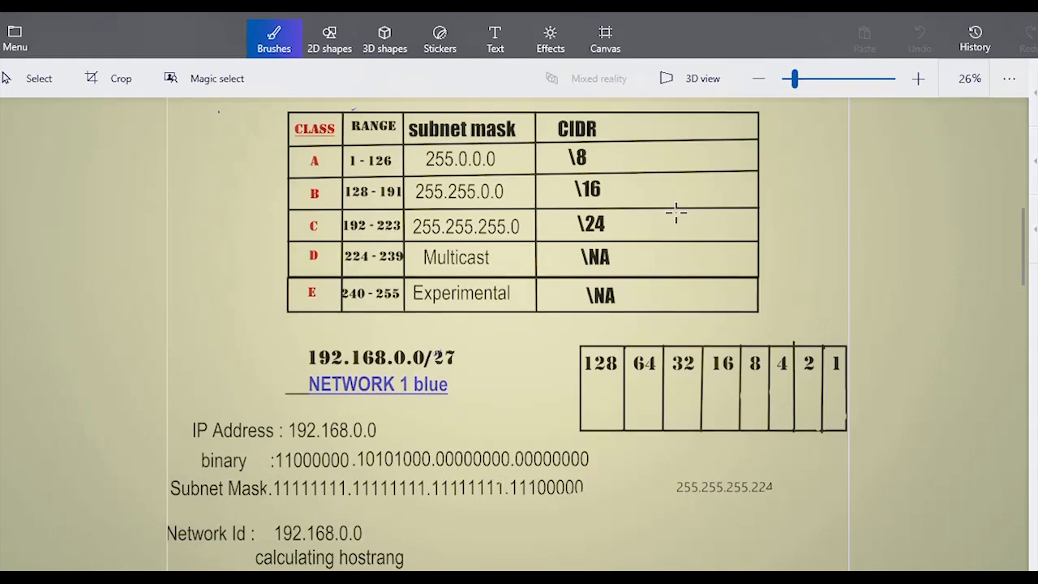
pyautogui.moveTo(795, 78); pyautogui.dragTo(803, 86)
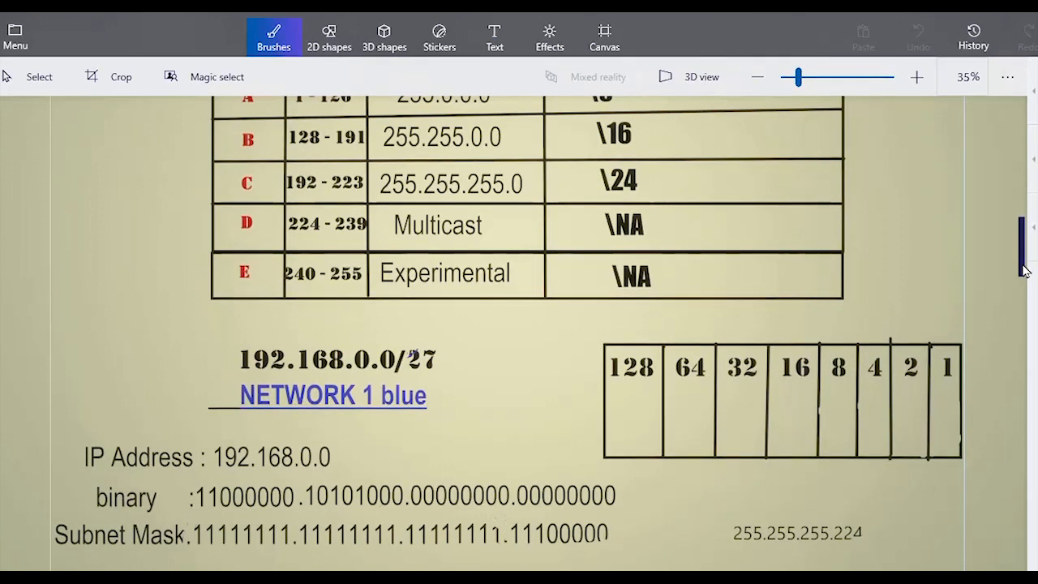
pyautogui.scroll(-1, 1023, 270)
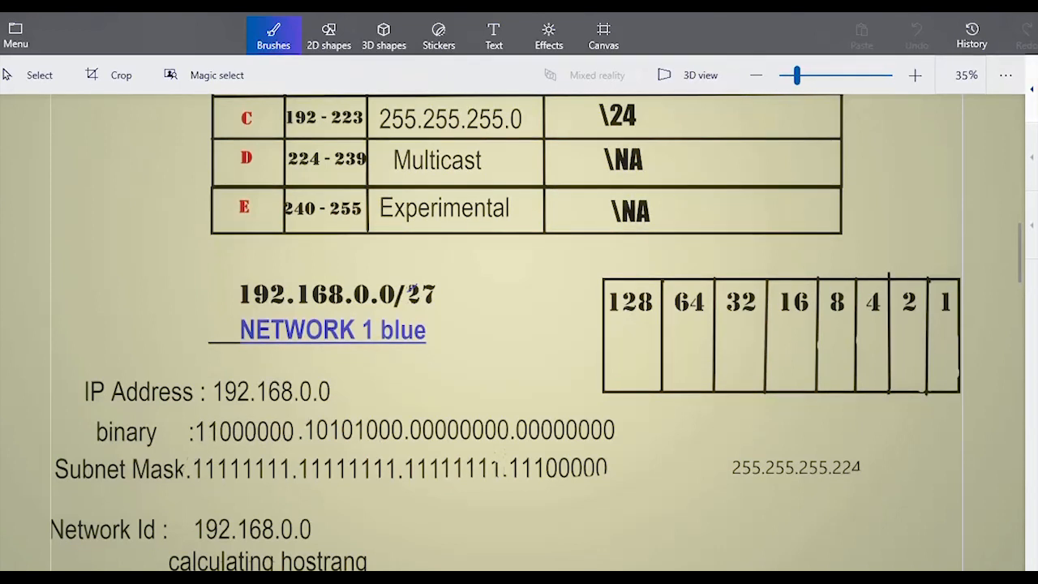
pyautogui.click(1030, 90)
pyautogui.click(994, 92)
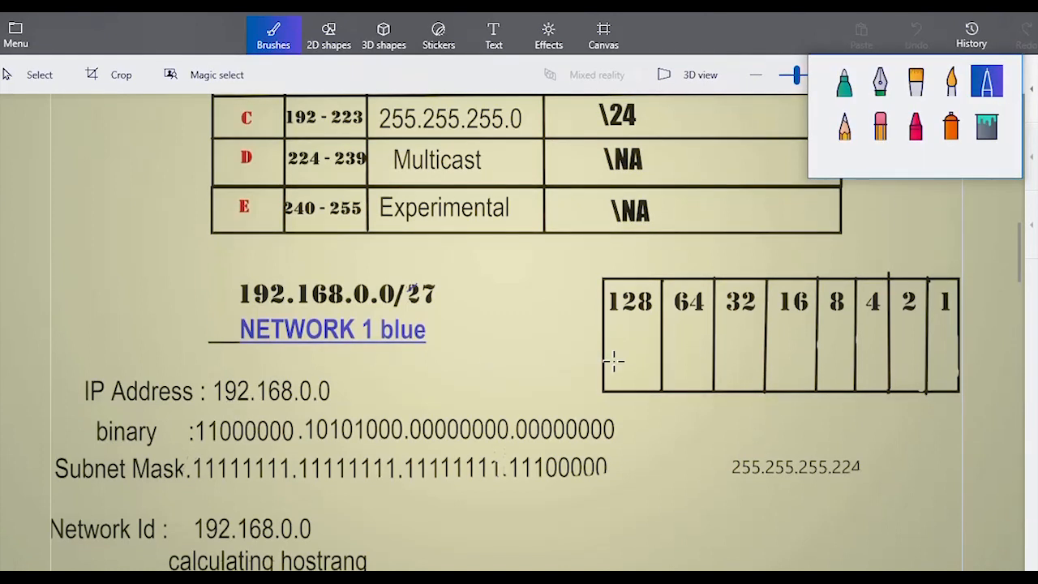
pyautogui.moveTo(627, 328); pyautogui.dragTo(628, 344)
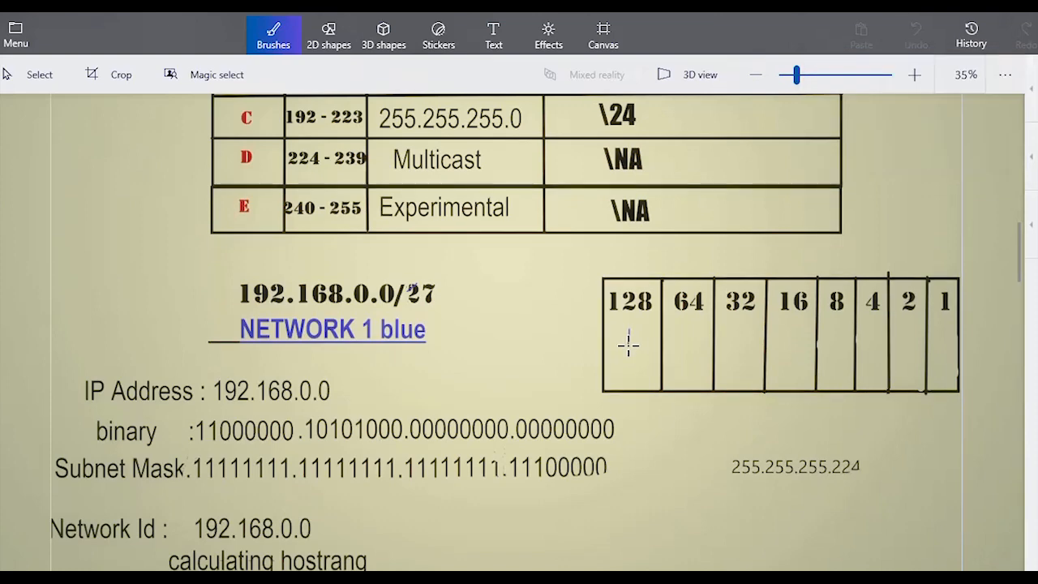
pyautogui.moveTo(691, 325); pyautogui.dragTo(689, 348)
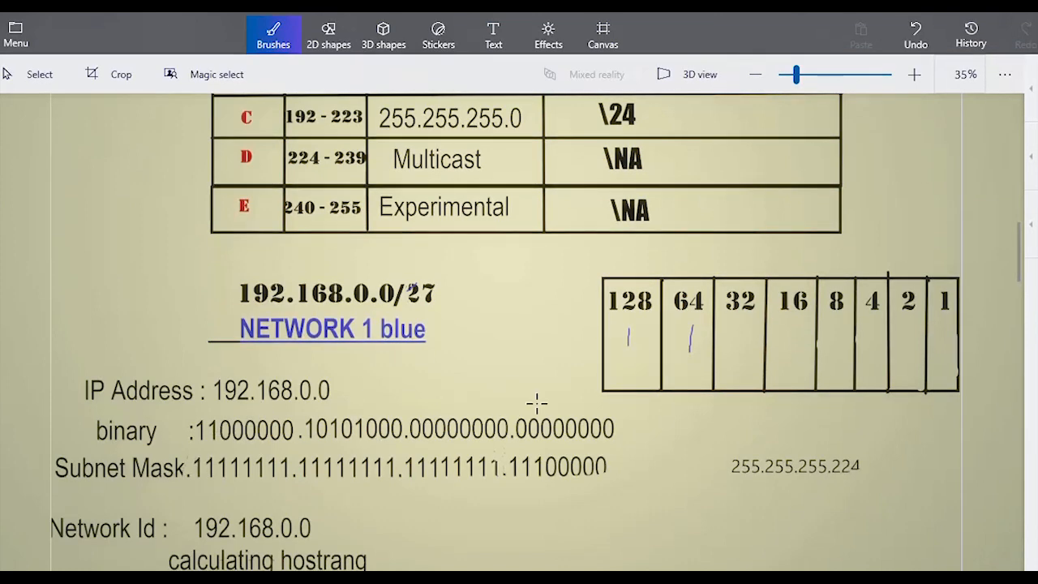
pyautogui.moveTo(735, 327)
pyautogui.mouseDown()
pyautogui.moveTo(745, 352)
pyautogui.moveTo(750, 329)
pyautogui.moveTo(791, 344)
pyautogui.moveTo(795, 331)
pyautogui.moveTo(866, 344)
pyautogui.moveTo(874, 334)
pyautogui.moveTo(944, 326)
pyautogui.mouseUp()
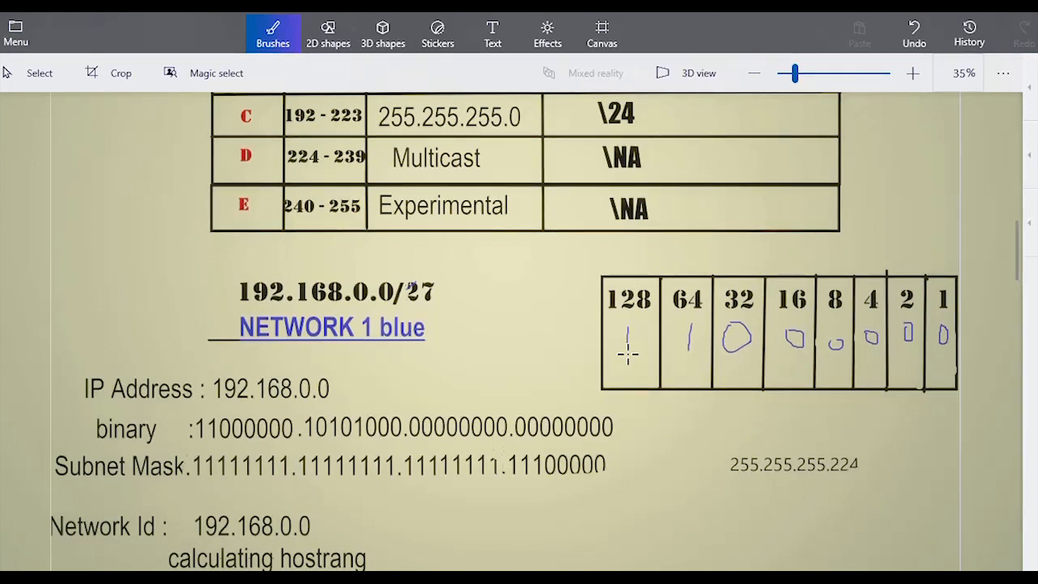
pyautogui.moveTo(627, 353)
pyautogui.mouseDown()
pyautogui.moveTo(628, 375)
pyautogui.moveTo(691, 365)
pyautogui.moveTo(683, 358)
pyautogui.moveTo(738, 381)
pyautogui.moveTo(786, 378)
pyautogui.moveTo(799, 357)
pyautogui.moveTo(831, 373)
pyautogui.mouseUp()
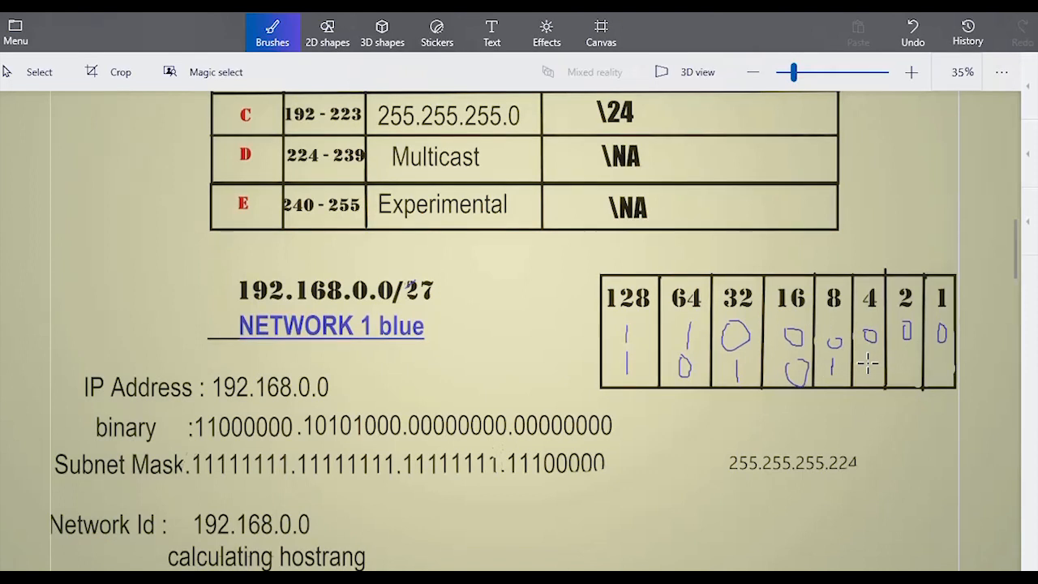
pyautogui.moveTo(868, 359)
pyautogui.mouseDown()
pyautogui.moveTo(856, 374)
pyautogui.moveTo(906, 350)
pyautogui.moveTo(940, 369)
pyautogui.moveTo(950, 357)
pyautogui.mouseUp()
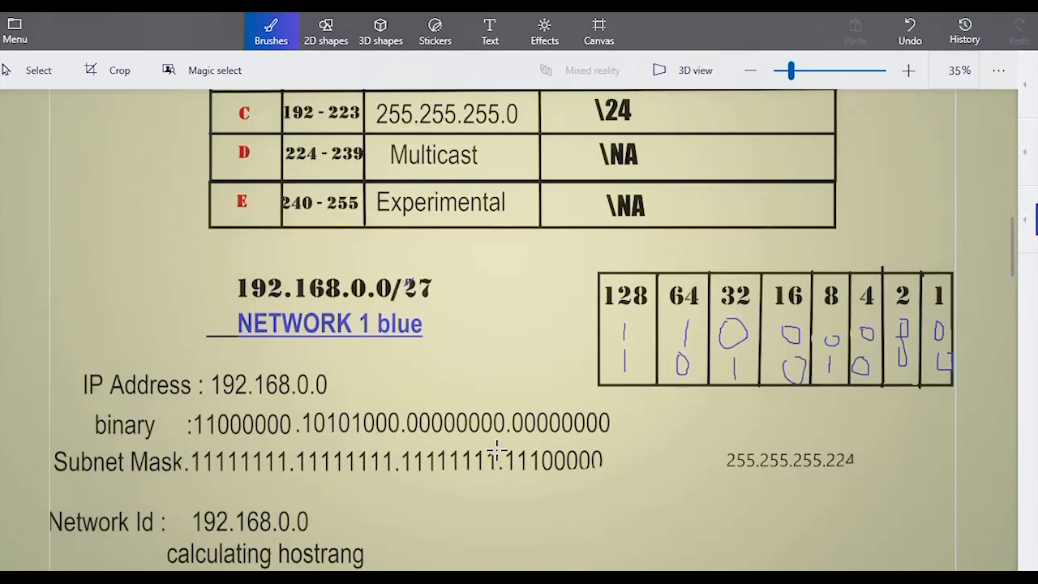
# Step: Outline the first three octets of the binary subnet mask, mark the fourth octet's network bits and underline its five host bits
pyautogui.hotkey('ctrl', 'z')
pyautogui.moveTo(496, 479); pyautogui.dragTo(362, 491)
pyautogui.moveTo(226, 482)
pyautogui.mouseDown()
pyautogui.moveTo(198, 484)
pyautogui.moveTo(190, 454)
pyautogui.mouseUp()
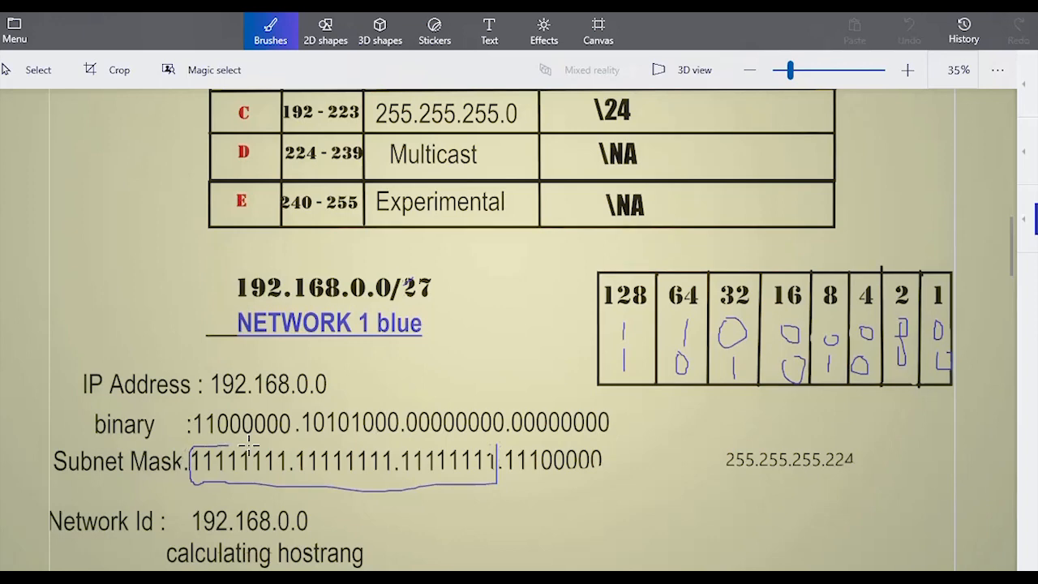
pyautogui.moveTo(249, 442)
pyautogui.mouseDown()
pyautogui.moveTo(456, 446)
pyautogui.moveTo(499, 464)
pyautogui.moveTo(527, 498)
pyautogui.mouseUp()
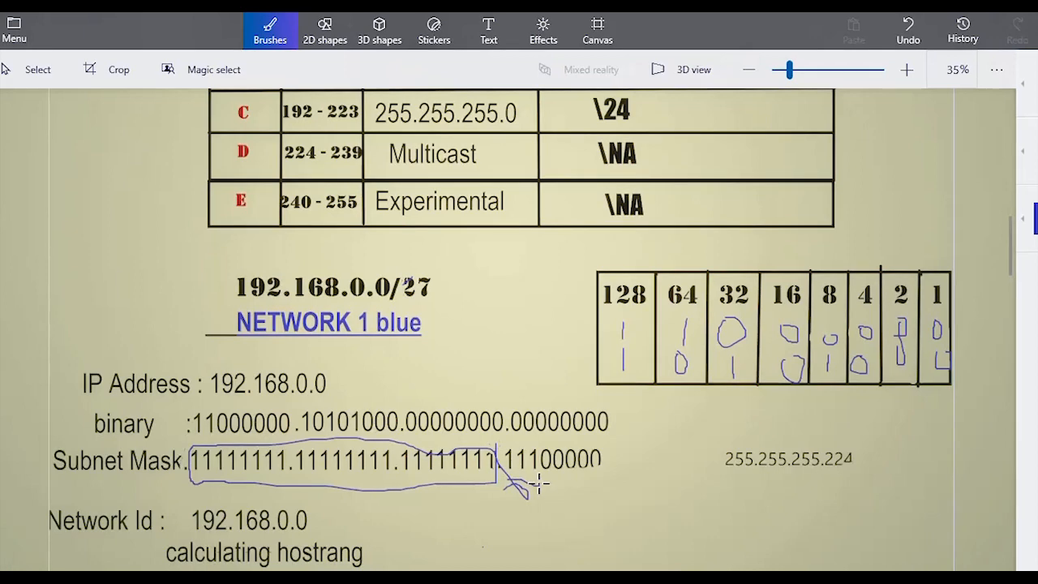
pyautogui.moveTo(545, 472); pyautogui.dragTo(604, 477)
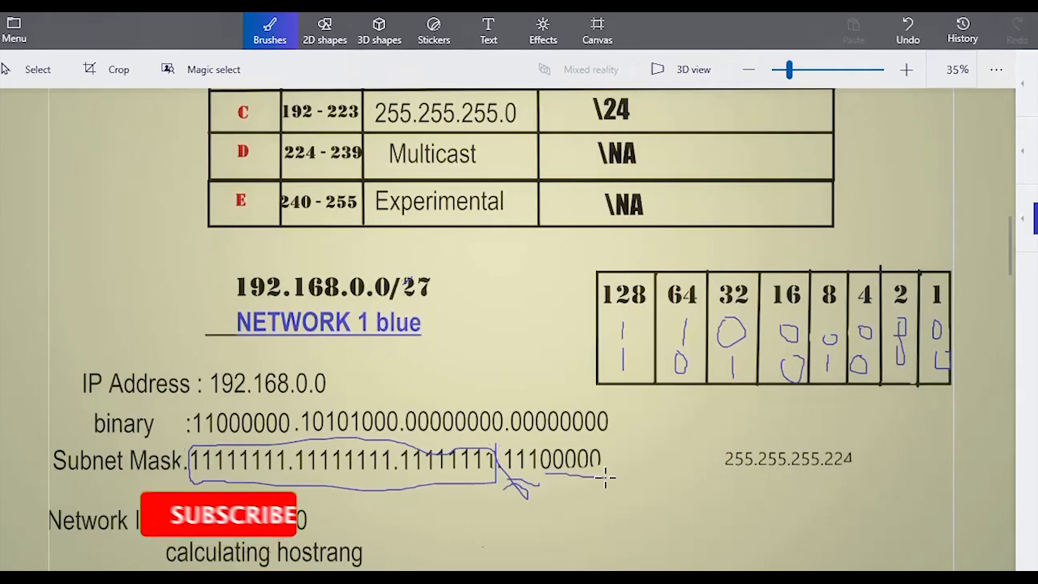
# Step: Circle the Network Id 192.168.0.0 of NETWORK 1 blue and underline the last octets 1 and 30 of its host range
pyautogui.moveTo(1011, 264); pyautogui.dragTo(1011, 285)
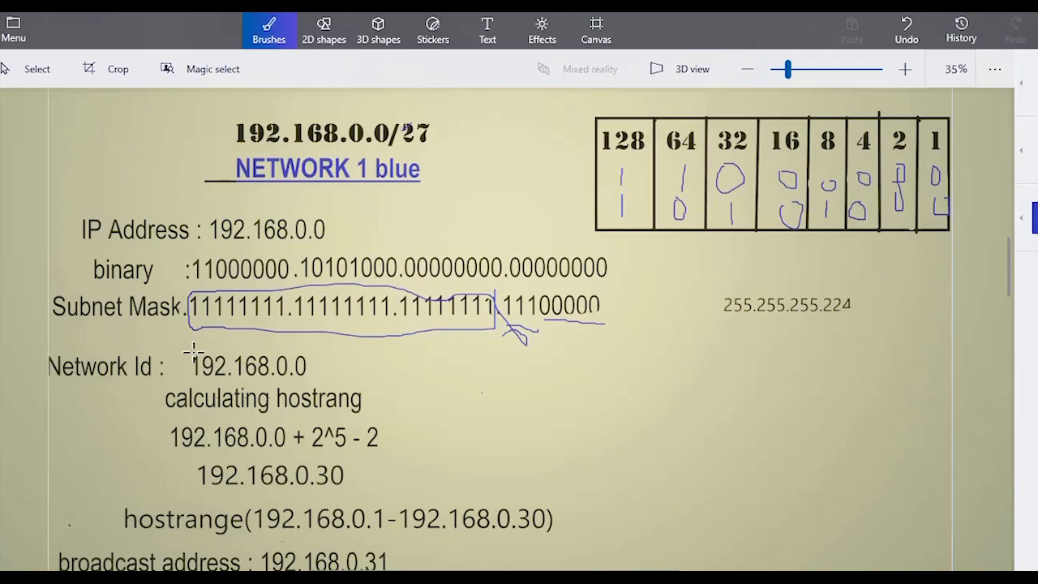
pyautogui.moveTo(194, 350)
pyautogui.mouseDown()
pyautogui.moveTo(212, 388)
pyautogui.moveTo(311, 384)
pyautogui.moveTo(317, 361)
pyautogui.mouseUp()
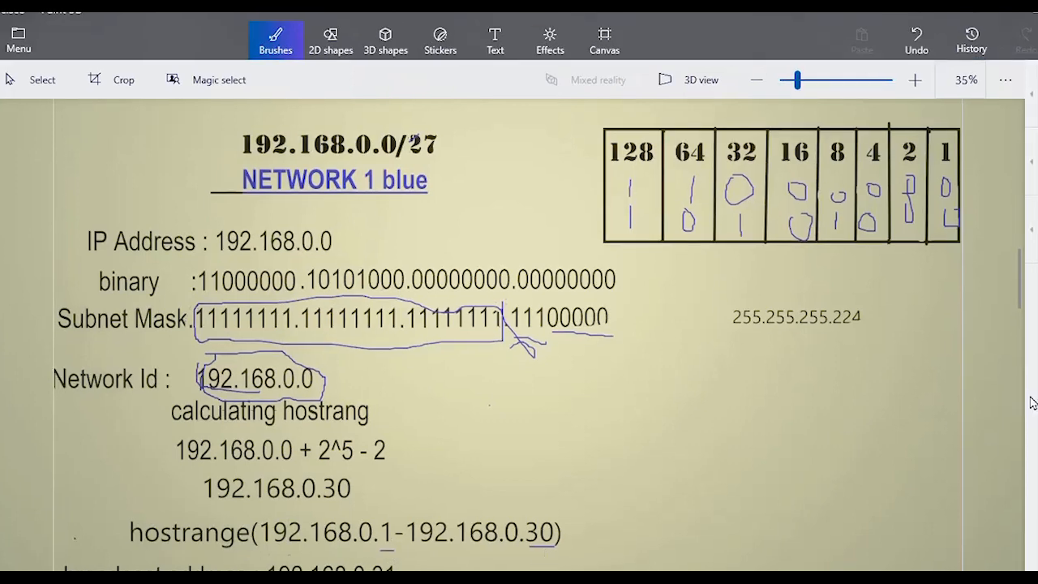
pyautogui.moveTo(1019, 302); pyautogui.dragTo(1020, 302)
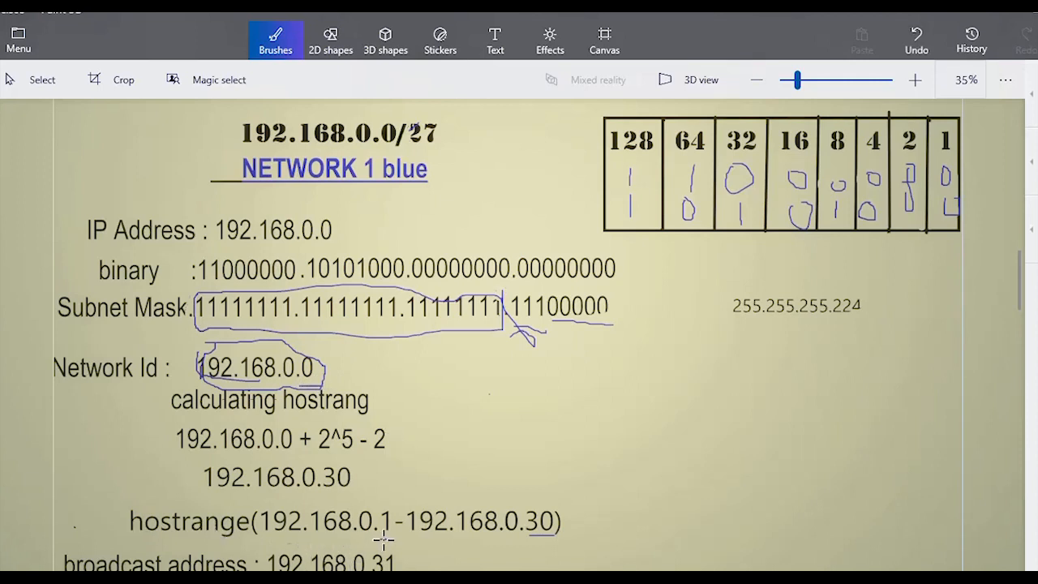
pyautogui.moveTo(382, 536); pyautogui.dragTo(397, 536)
# Step: Underline the network address ending, the 2^5 - 2 term, broadcast octet 63 and last host octet 62 for NETWORK 2 green
pyautogui.scroll(-3, 1020, 324)
pyautogui.scroll(-2, 1019, 347)
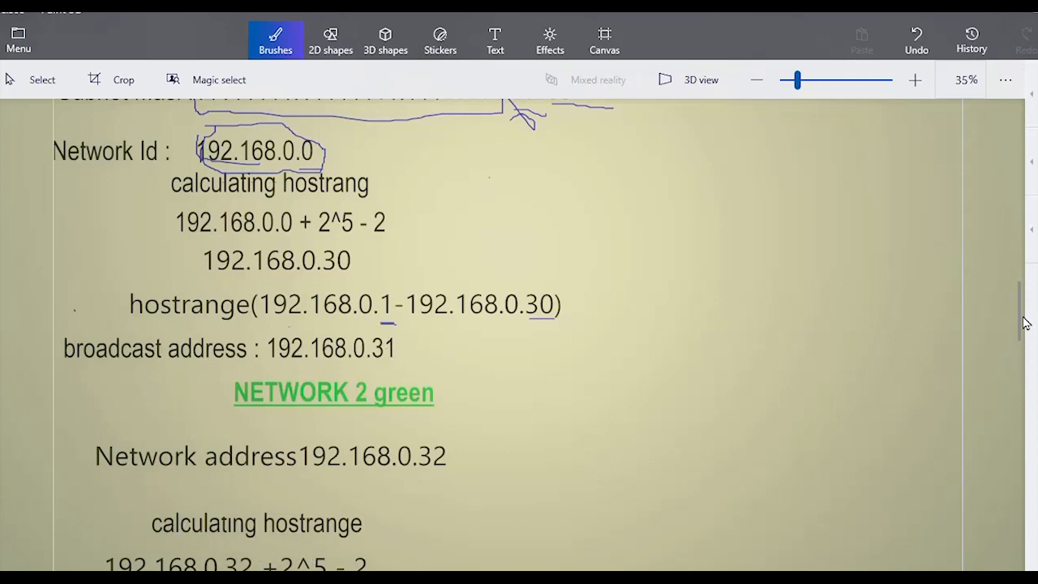
pyautogui.moveTo(1024, 322); pyautogui.dragTo(1023, 349)
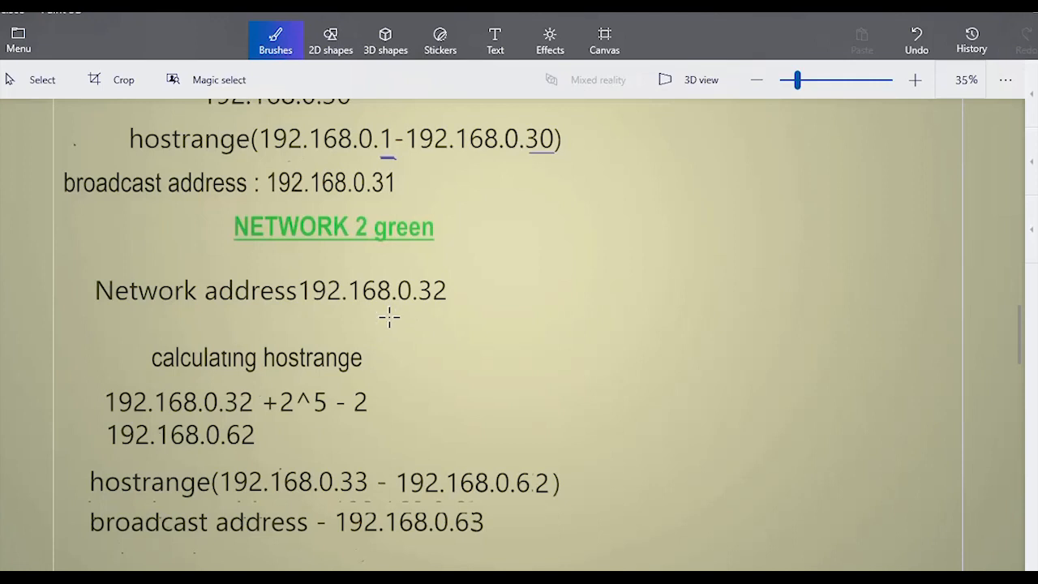
pyautogui.moveTo(390, 316); pyautogui.dragTo(430, 317)
pyautogui.moveTo(283, 417); pyautogui.dragTo(361, 415)
pyautogui.moveTo(459, 536); pyautogui.dragTo(483, 535)
pyautogui.moveTo(519, 502); pyautogui.dragTo(550, 502)
# Step: Review the THIRD NETWORK - red calculations and underline the broadcast address 192.168.0.95
pyautogui.moveTo(1019, 340); pyautogui.dragTo(1020, 386)
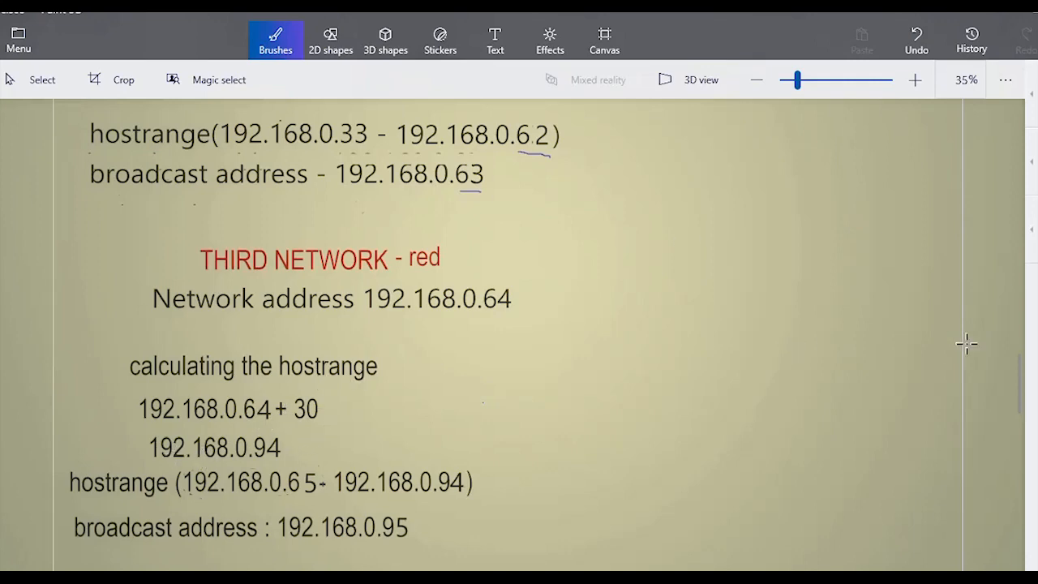
pyautogui.moveTo(1024, 375); pyautogui.dragTo(1018, 352)
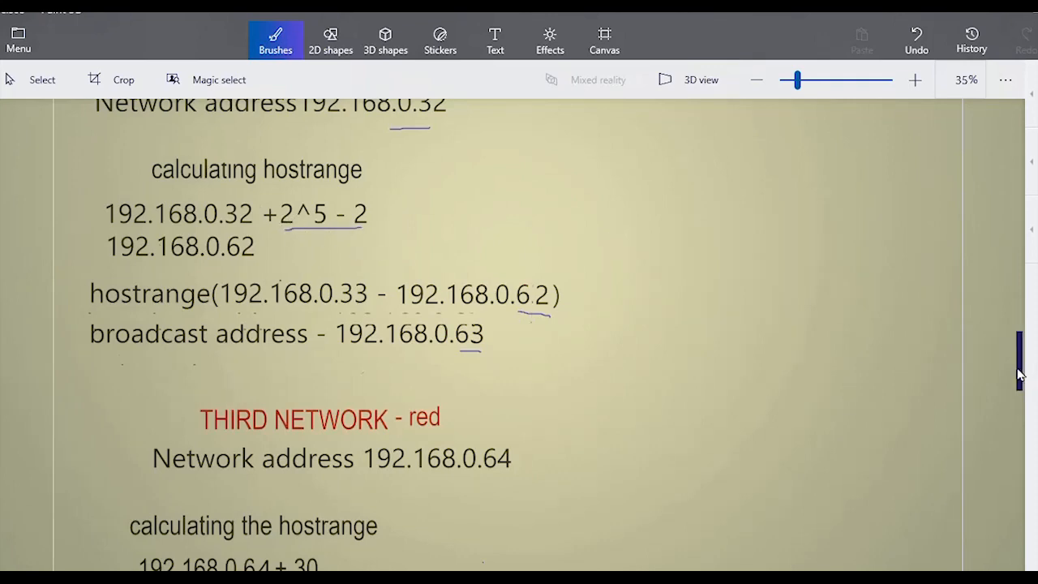
pyautogui.scroll(-3, 1020, 365)
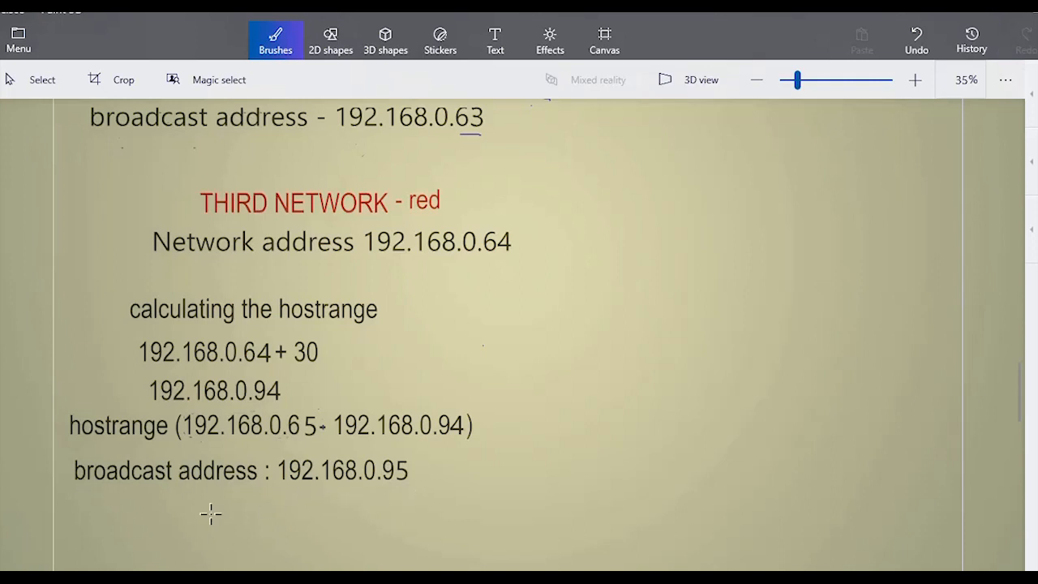
pyautogui.moveTo(236, 501); pyautogui.dragTo(485, 488)
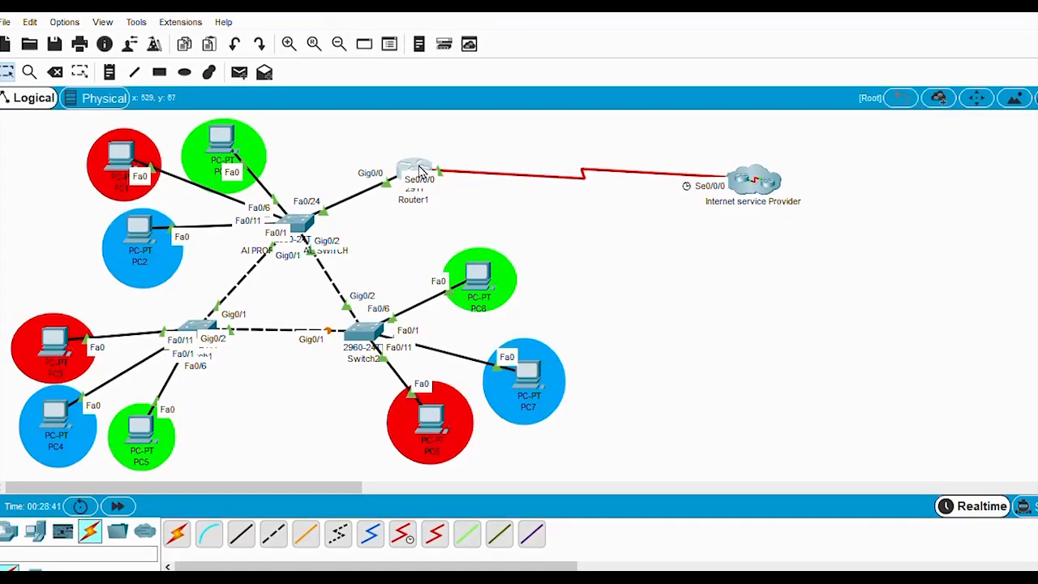
# Step: Return to Packet Tracer, open Router1's command line and enter privileged EXEC mode with enable
pyautogui.moveTo(418, 169); pyautogui.dragTo(429, 167)
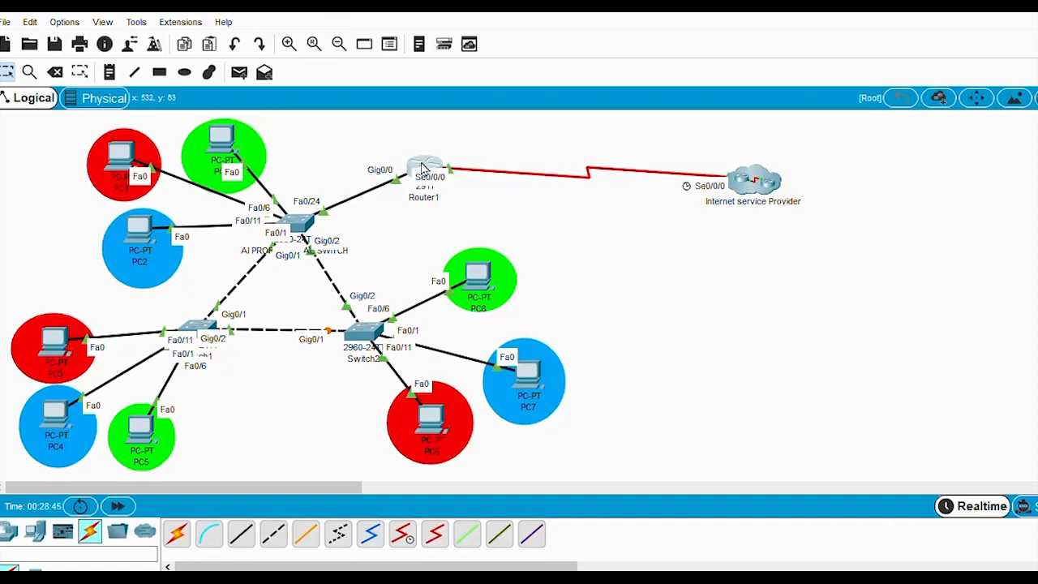
pyautogui.click(421, 168)
pyautogui.click(714, 73)
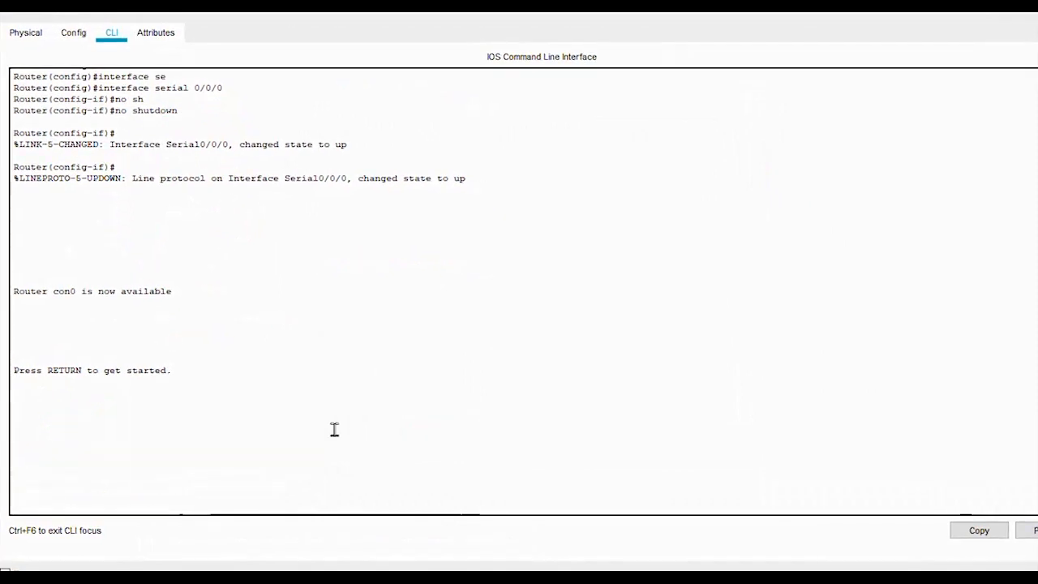
pyautogui.press('Return')
pyautogui.press('Return')
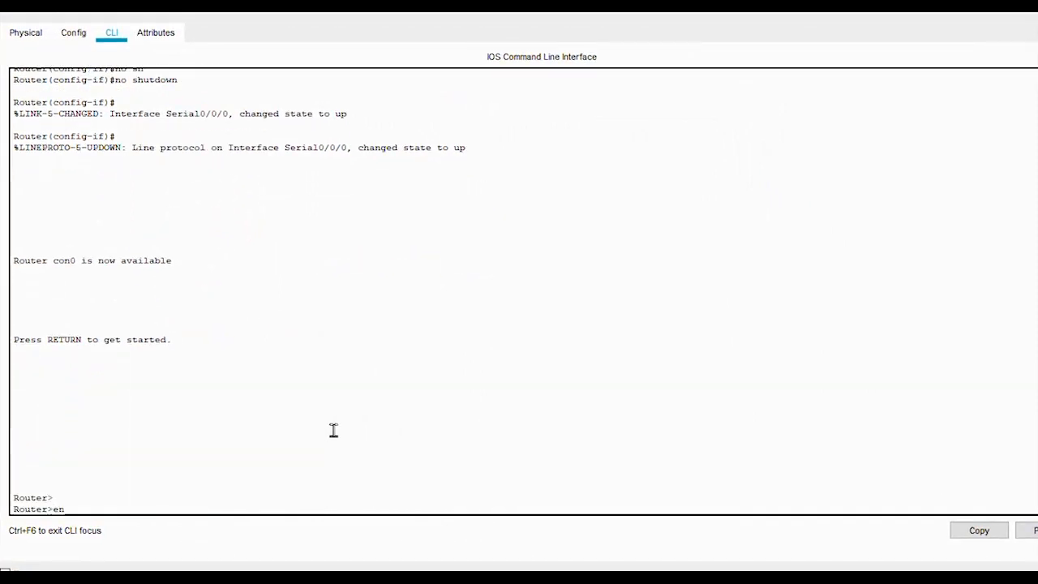
pyautogui.press('Return')
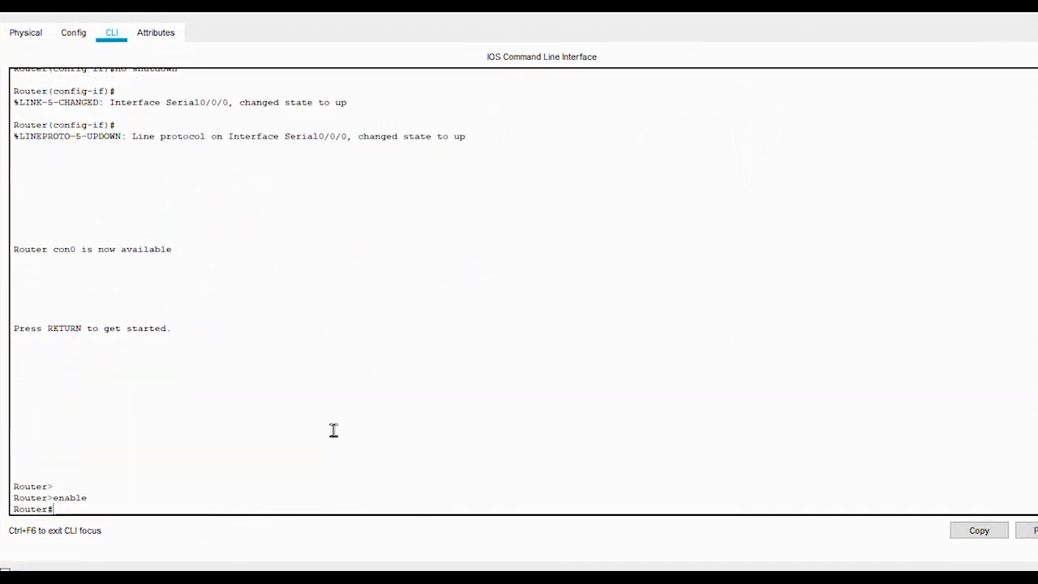
# Step: Enter global configuration mode with config t and create subinterface gigabitEthernet 0/0.10
pyautogui.write('confi')
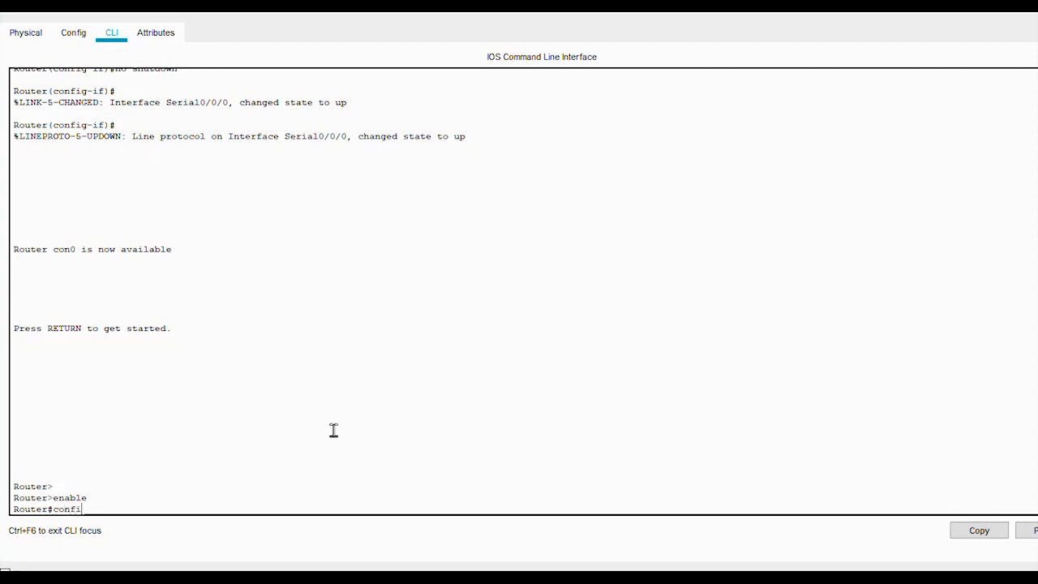
pyautogui.write('g t')
pyautogui.press('Return')
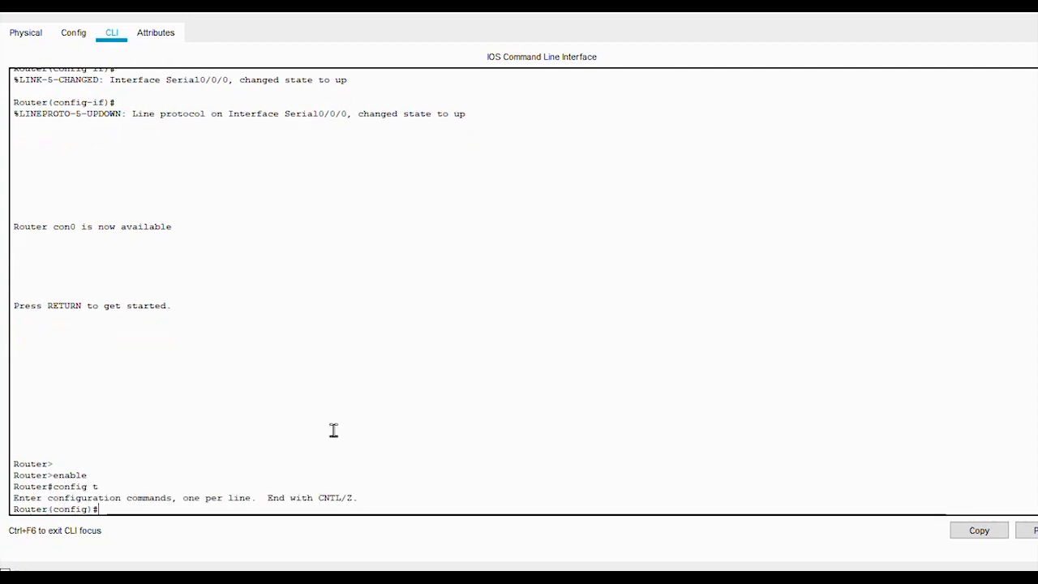
pyautogui.write('in')
pyautogui.press('Tab')
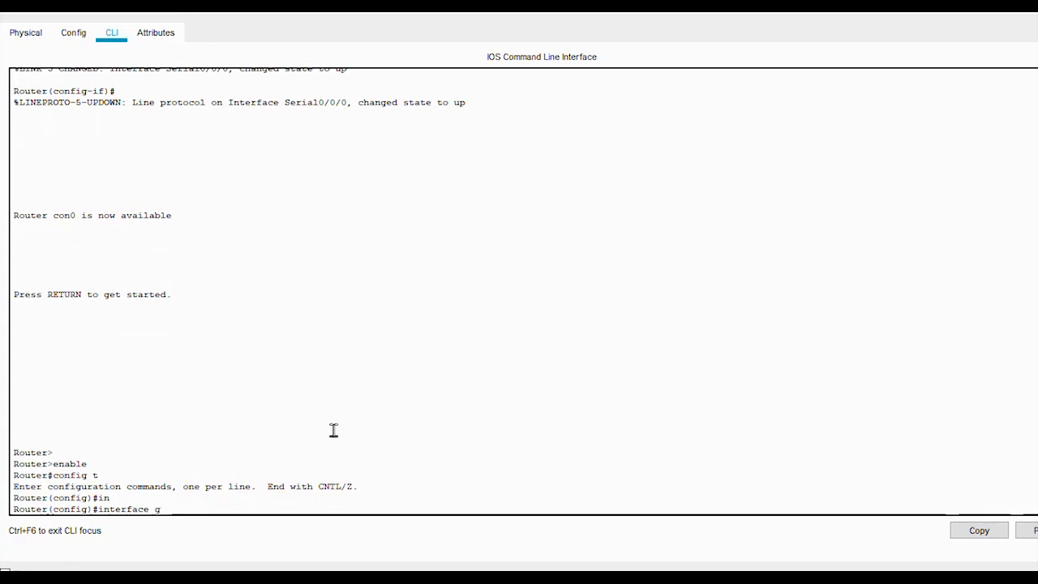
pyautogui.write('gig')
pyautogui.press('Tab')
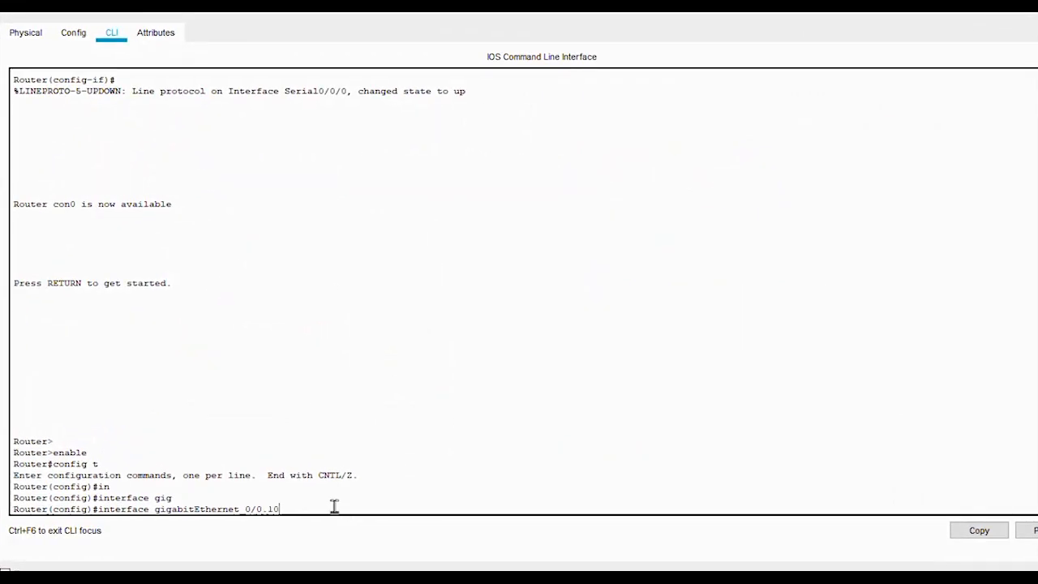
pyautogui.press('Return')
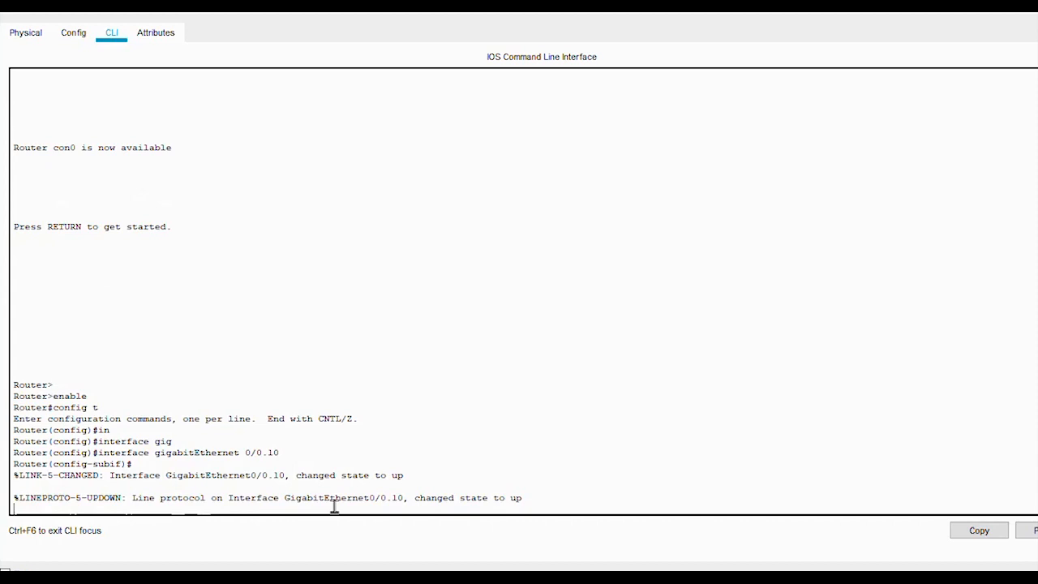
pyautogui.press('Return')
# Step: Set the encapsulation of subinterface 0/0.10 to dot1Q 10
pyautogui.write('er(config-subif)#e')
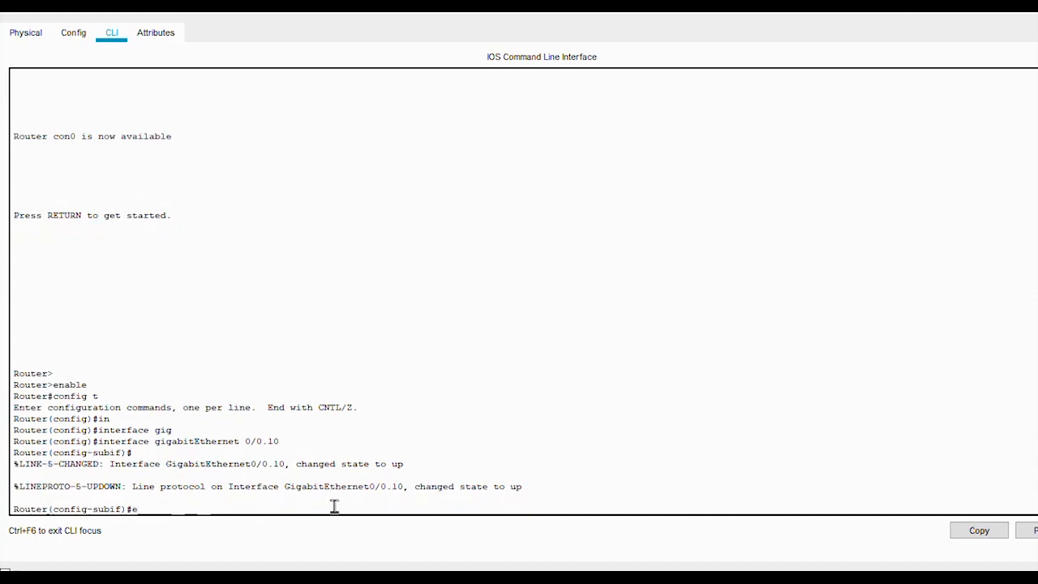
pyautogui.write('n')
pyautogui.press('Tab')
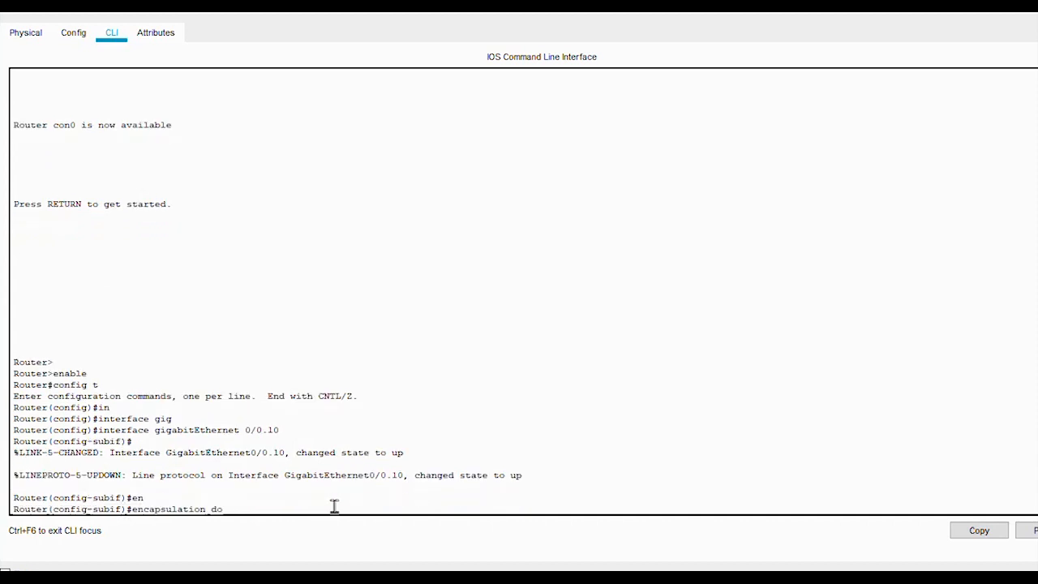
pyautogui.write('do')
pyautogui.press('Tab')
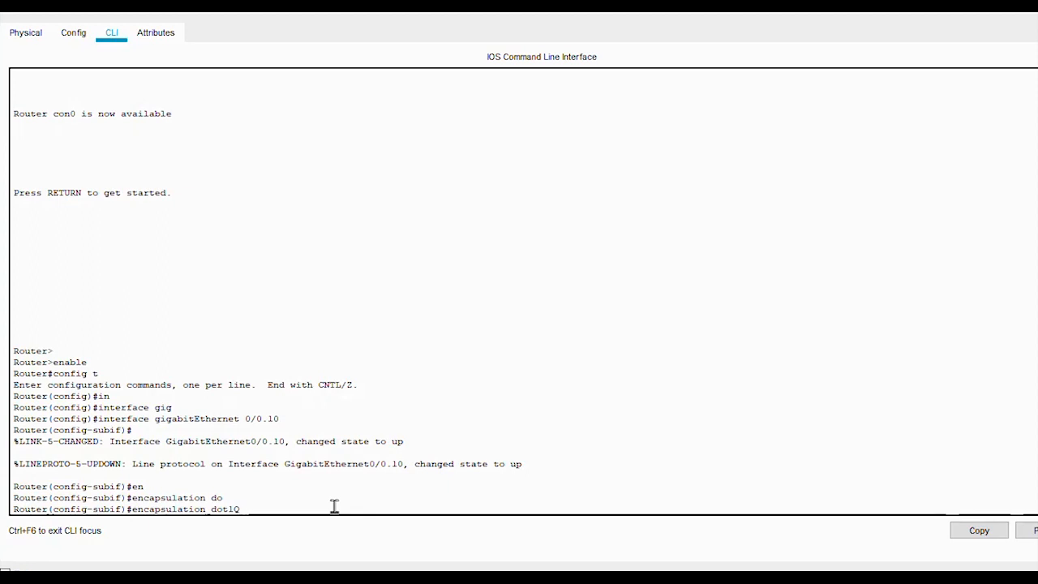
pyautogui.press('Return')
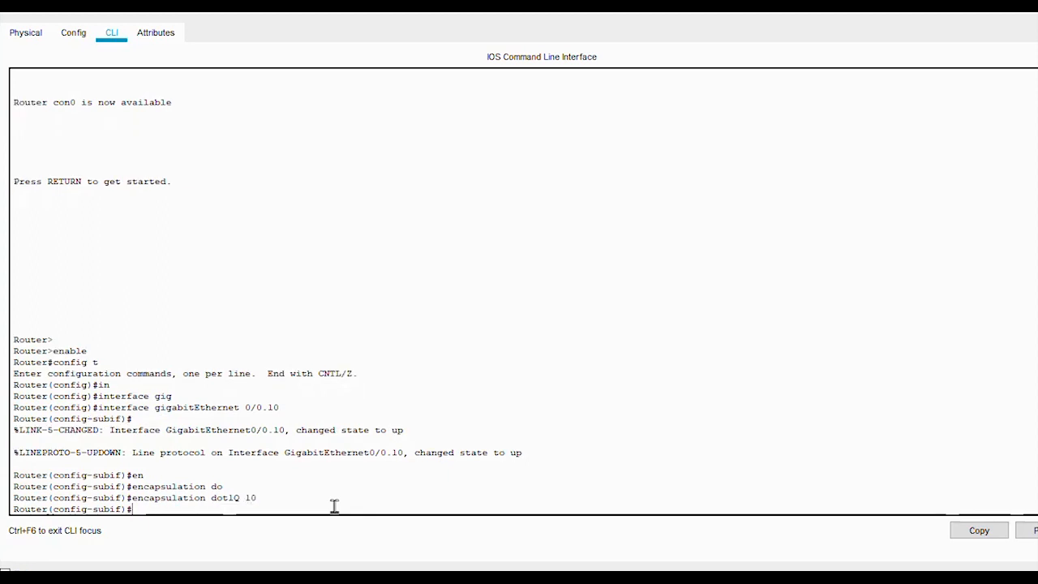
# Step: Try to assign IP address 192.168.0.1 with mask 255.255.255.244 to subinterface 0/0.10, and exit to global configuration mode
pyautogui.write('ip add')
pyautogui.press('Tab')
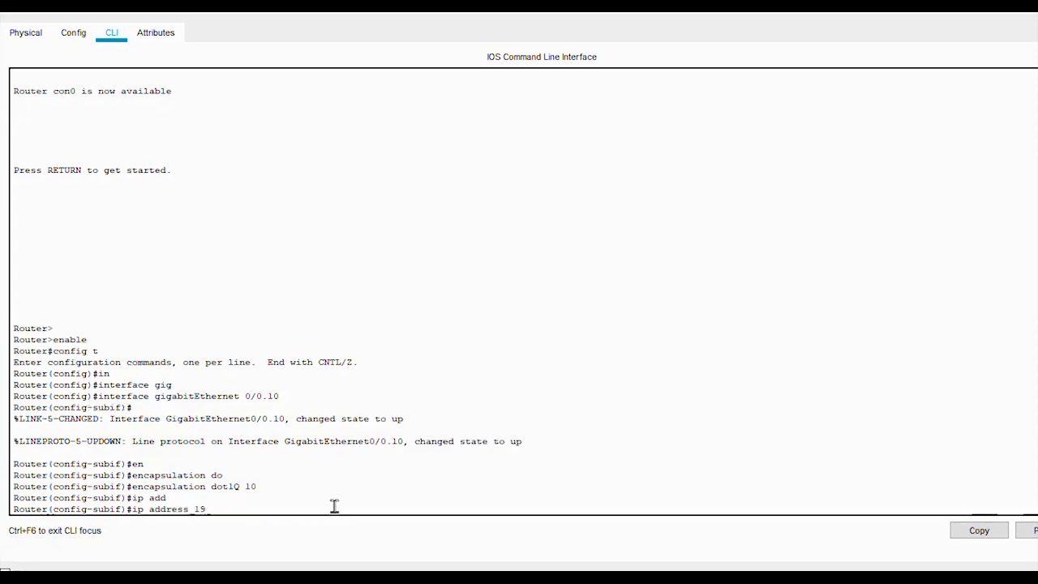
pyautogui.write('192.168.0.1')
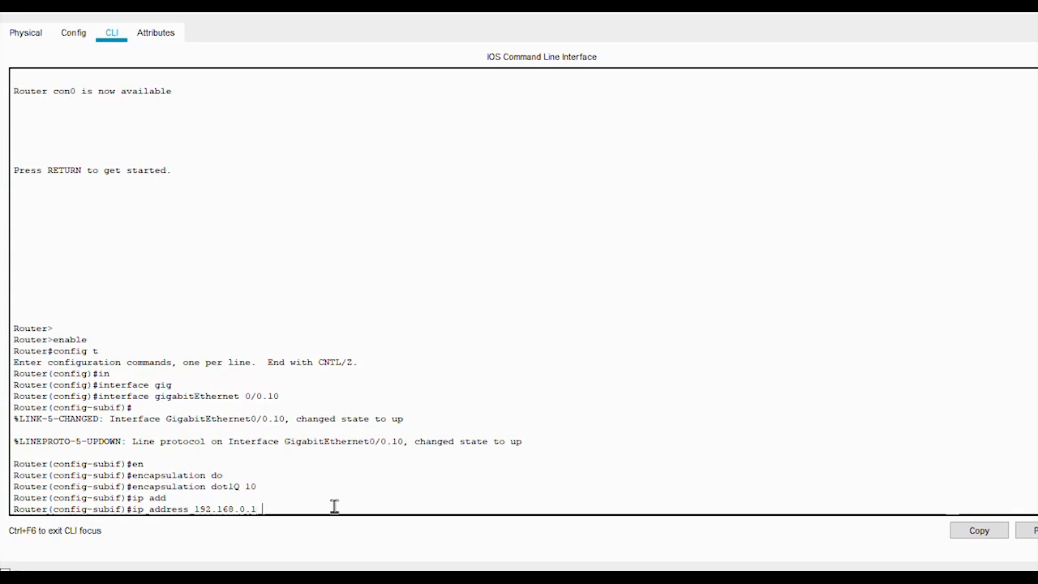
pyautogui.write('.255')
pyautogui.write('.255')
pyautogui.write('.0')
pyautogui.write('44')
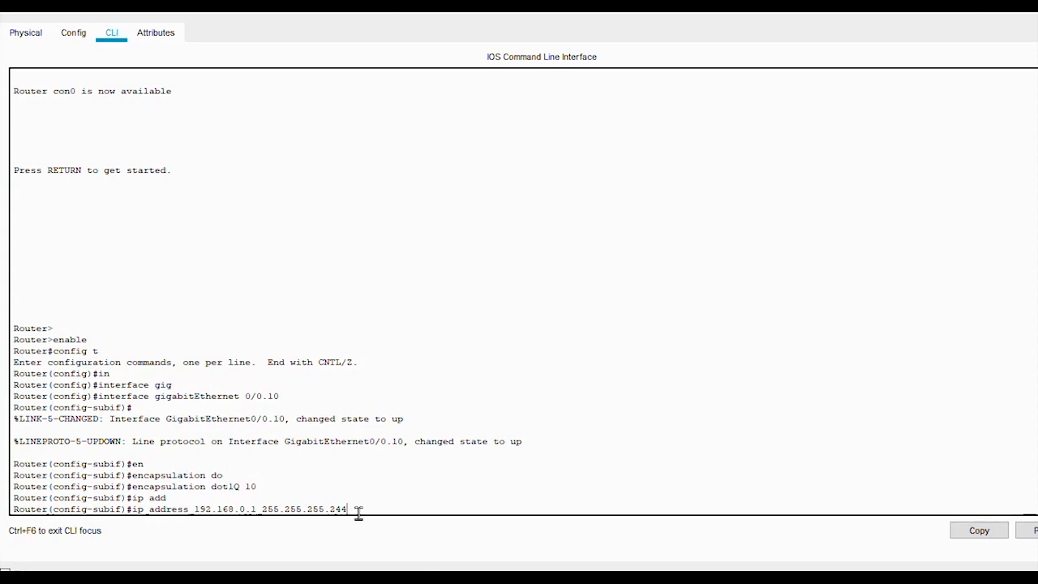
pyautogui.press('Return')
pyautogui.press('Return')
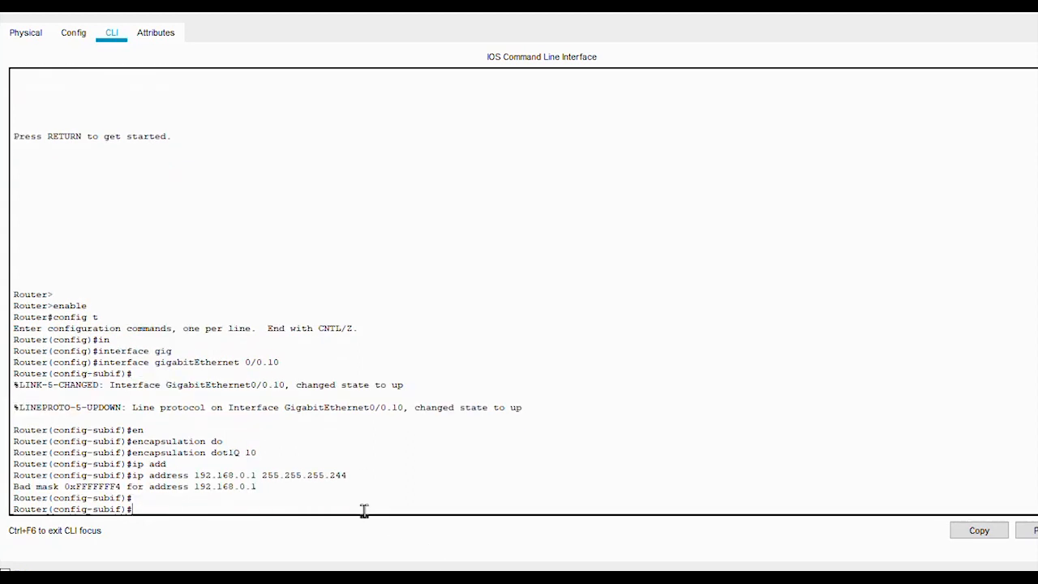
pyautogui.write('exit')
pyautogui.press('Return')
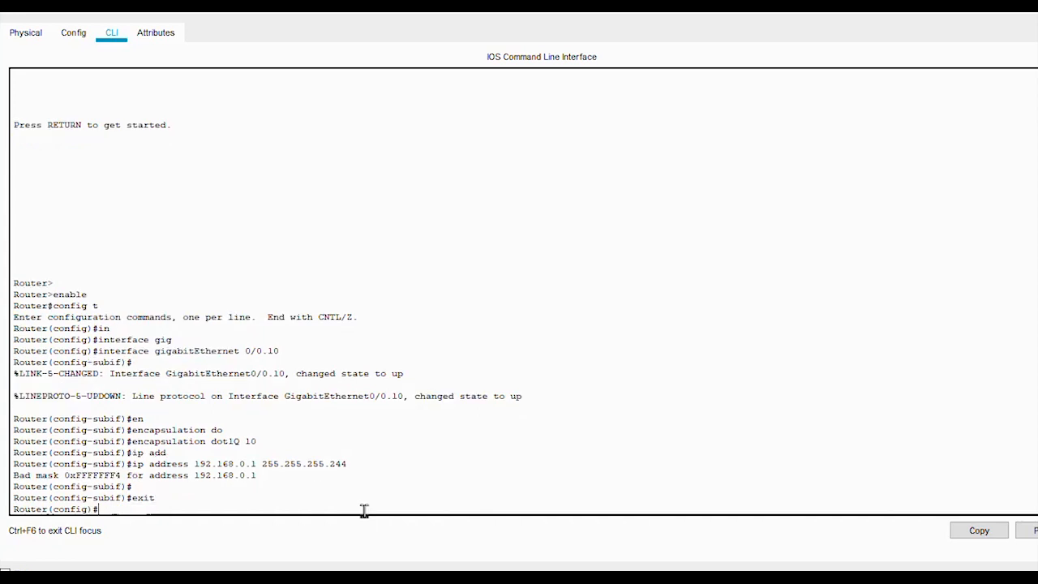
# Step: Create subinterface gigabitEthernet 0/0.20 by reusing the earlier interface command
pyautogui.press('Up')
pyautogui.press('Up')
pyautogui.press('Up')
pyautogui.press('Up')
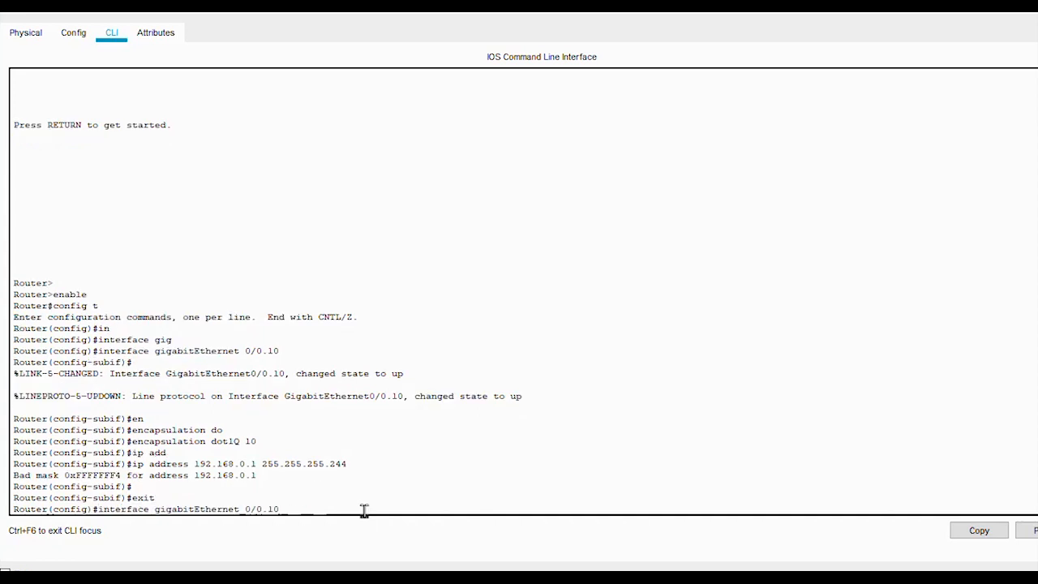
pyautogui.press('BackSpace')
pyautogui.press('BackSpace')
pyautogui.write('20')
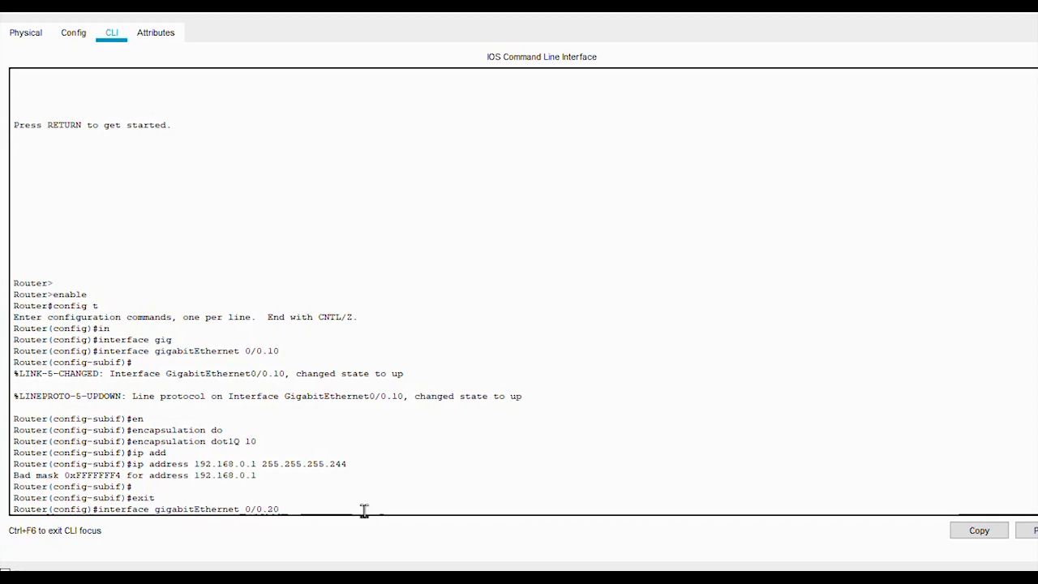
pyautogui.press('Return')
# Step: Set the encapsulation of subinterface 0/0.20 to dot1Q 20 by reusing the earlier encapsulation command
pyautogui.press('Up')
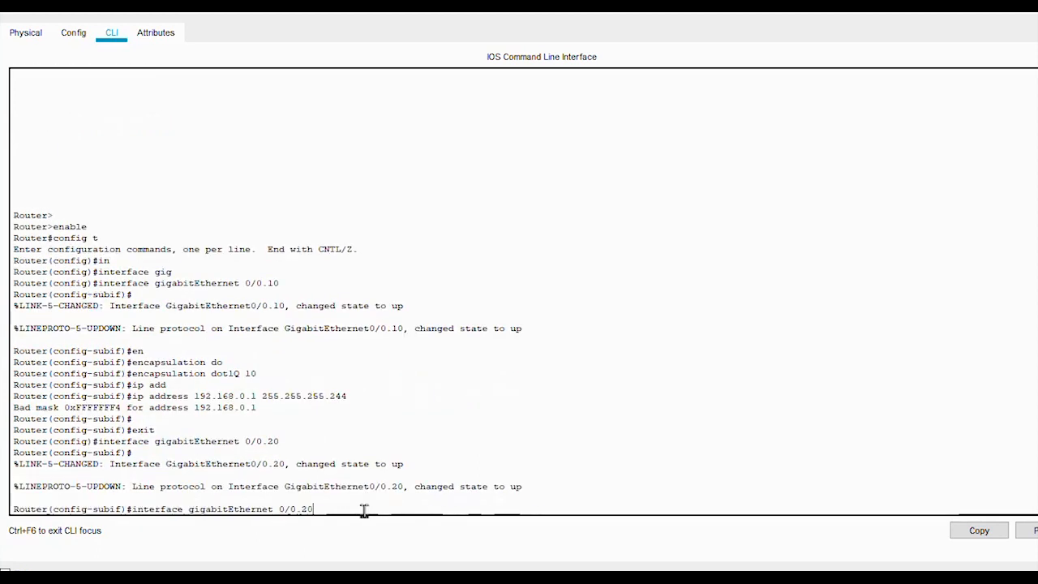
pyautogui.press('Up')
pyautogui.press('Up')
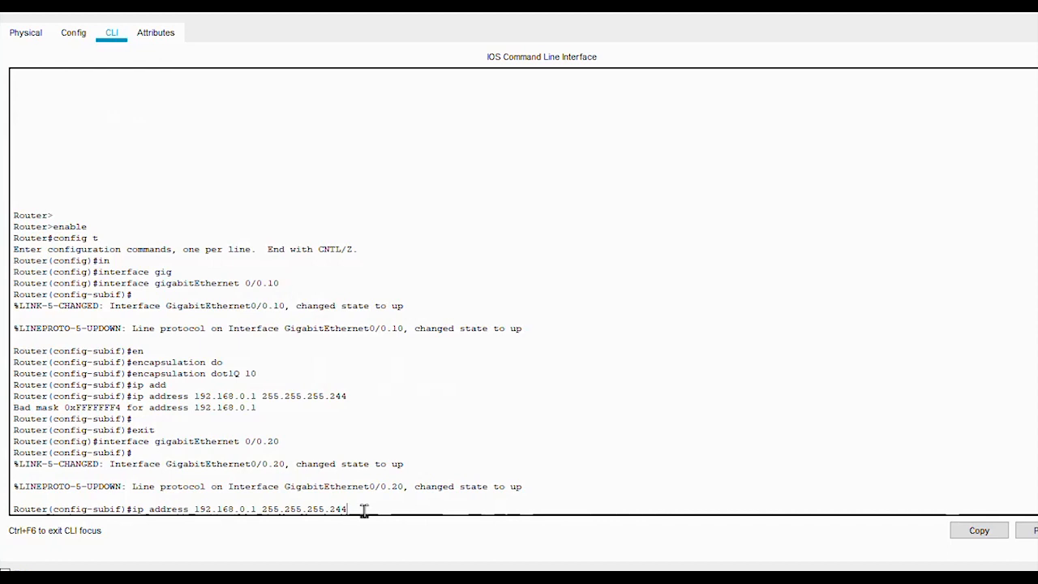
pyautogui.press('Up')
pyautogui.press('BackSpace')
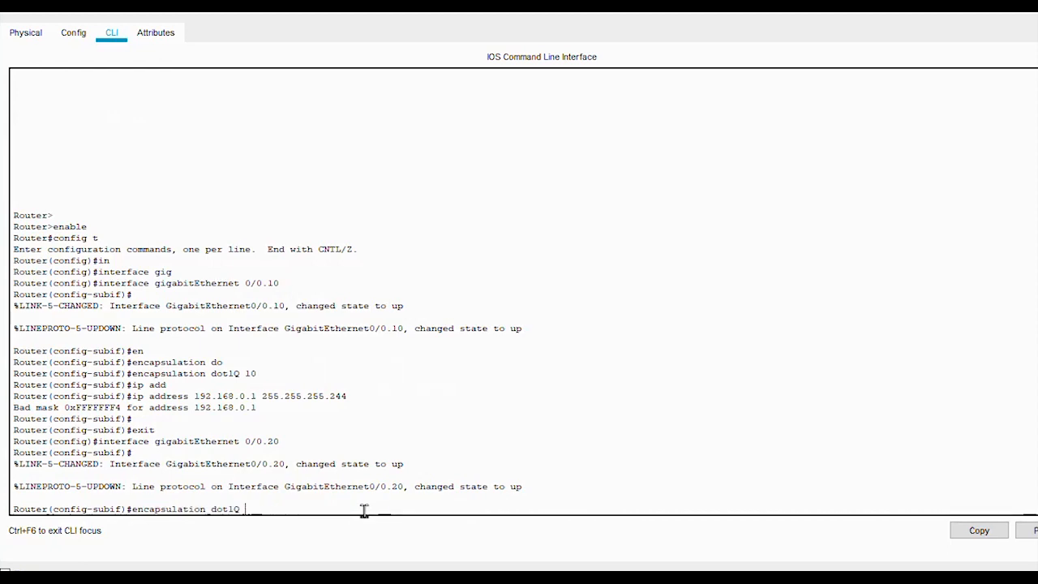
pyautogui.write('20')
pyautogui.press('Return')
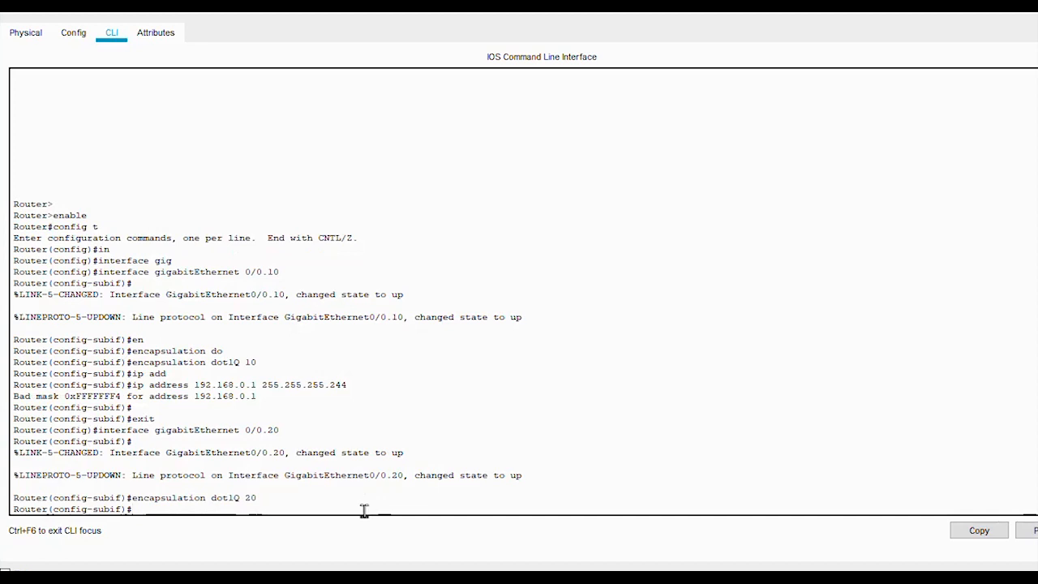
# Step: Recall the earlier ip address command at the subinterface 0/0.20 prompt for editing
pyautogui.press('Up')
pyautogui.press('Up')
pyautogui.press('Up')
pyautogui.press('Up')
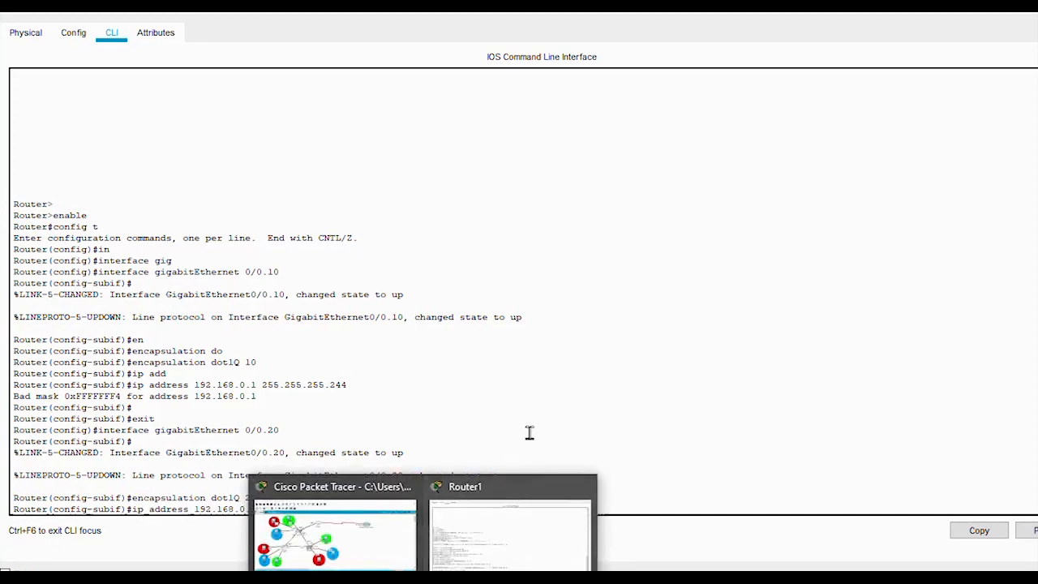
# Step: Switch to Paint 3D and underline the network address and the first host 192.168.0.33 of NETWORK 2 green
pyautogui.click(430, 578)
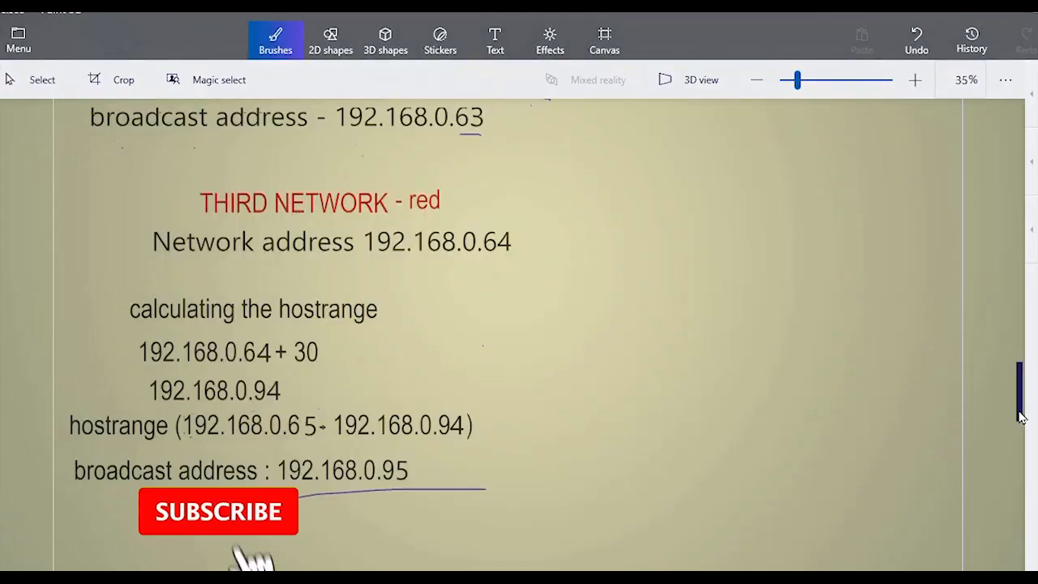
pyautogui.moveTo(1024, 415); pyautogui.dragTo(1026, 354)
pyautogui.moveTo(352, 346); pyautogui.dragTo(467, 346)
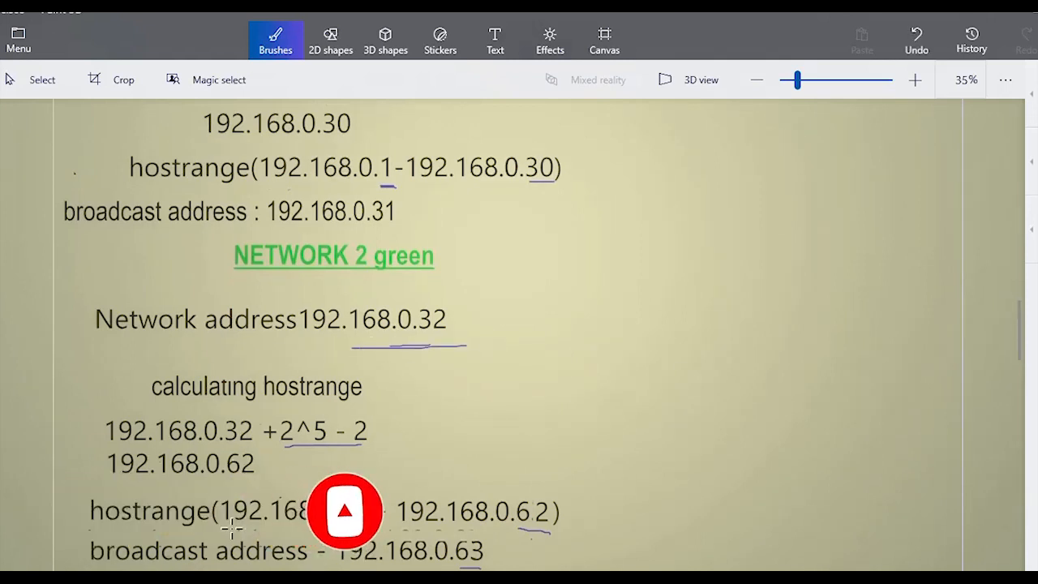
pyautogui.moveTo(230, 525); pyautogui.dragTo(372, 531)
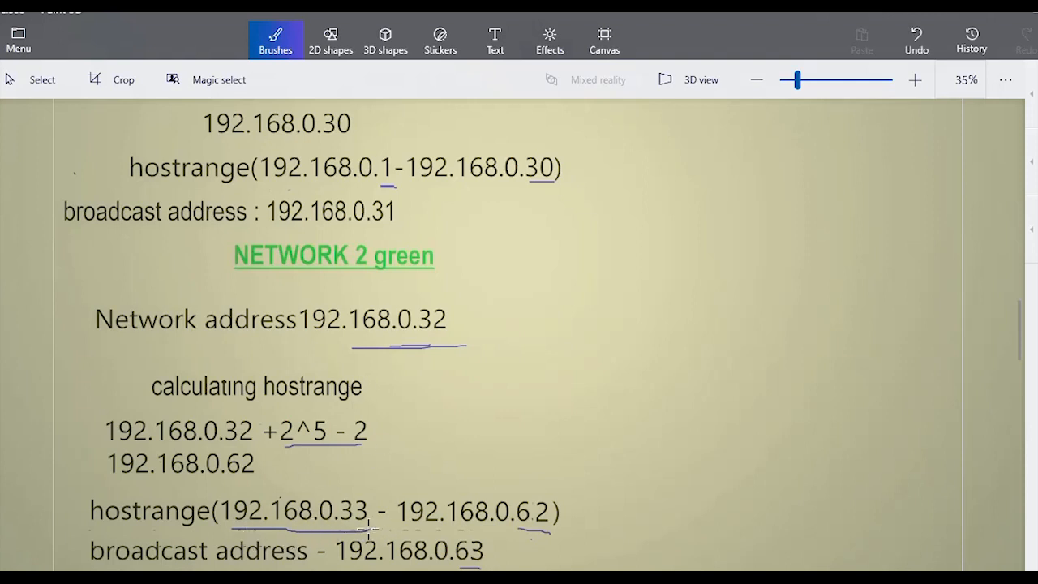
# Step: Return to Router1's command line, try to assign 192.168.0.33 with mask 255.255.255.244 to subinterface 0/0.20, and exit the subinterface
pyautogui.moveTo(422, 568)
pyautogui.click(501, 527)
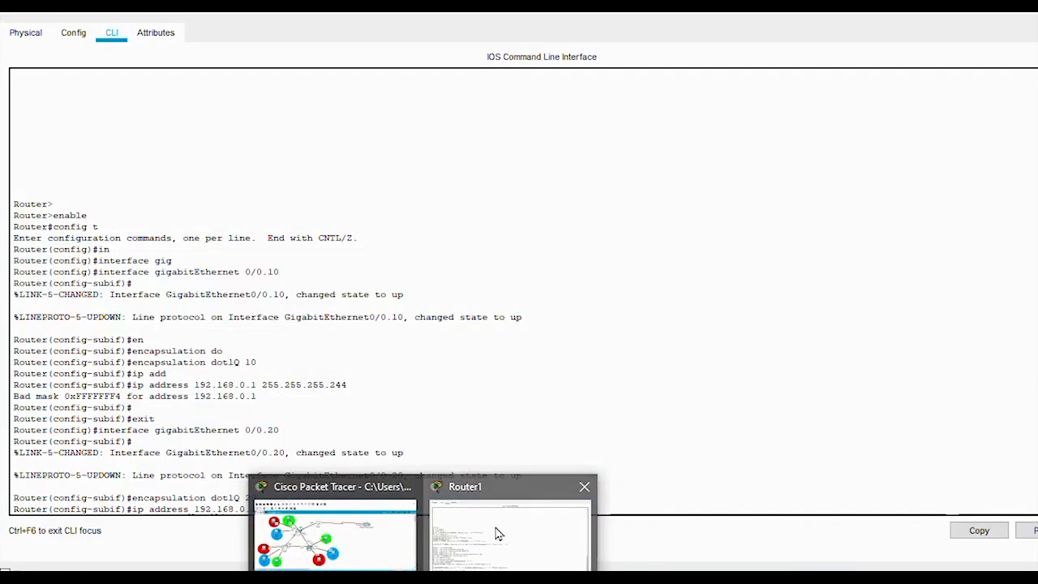
pyautogui.press('BackSpace')
pyautogui.write('33 255.255.255.244')
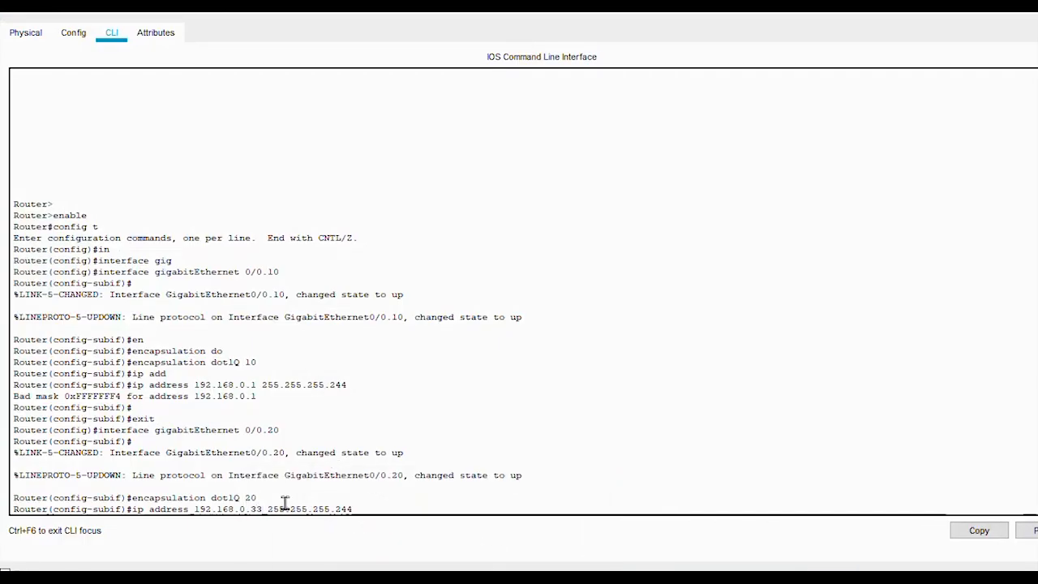
pyautogui.press('Return')
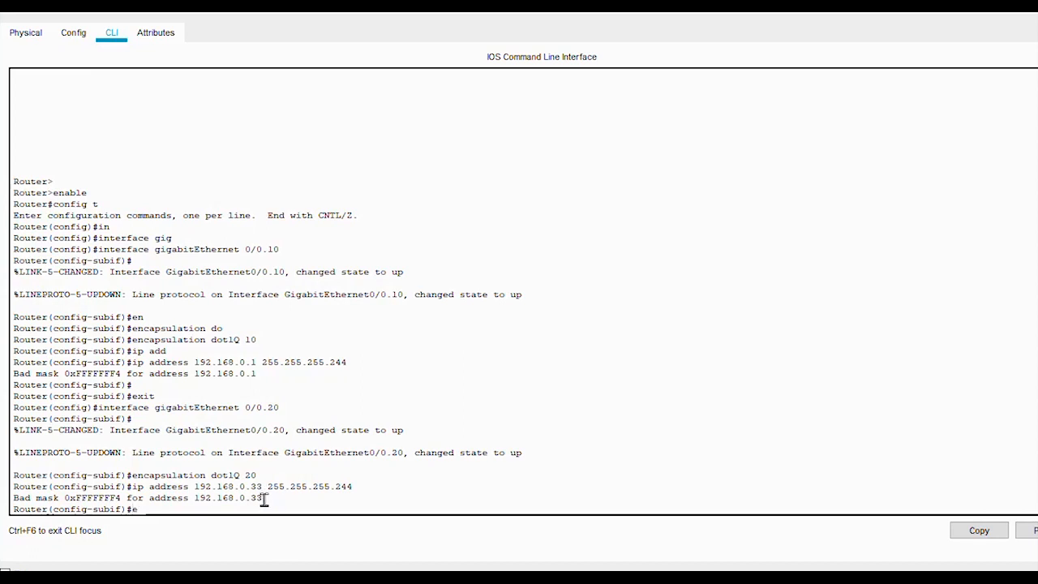
pyautogui.write('xit')
pyautogui.press('Return')
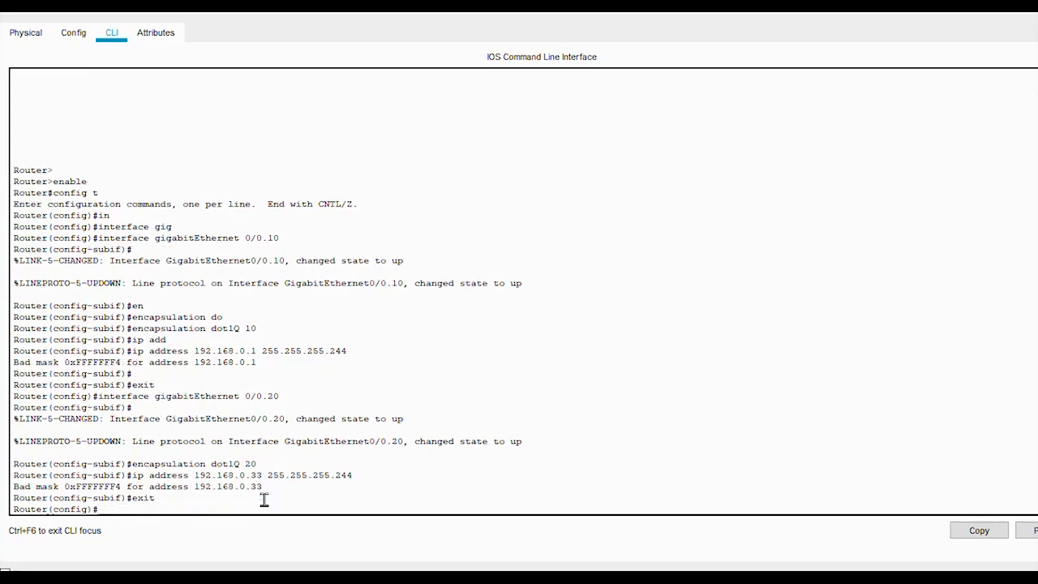
# Step: Reopen subinterface gigabitEthernet 0/0.20 from global configuration mode
pyautogui.write('in')
pyautogui.press('Tab')
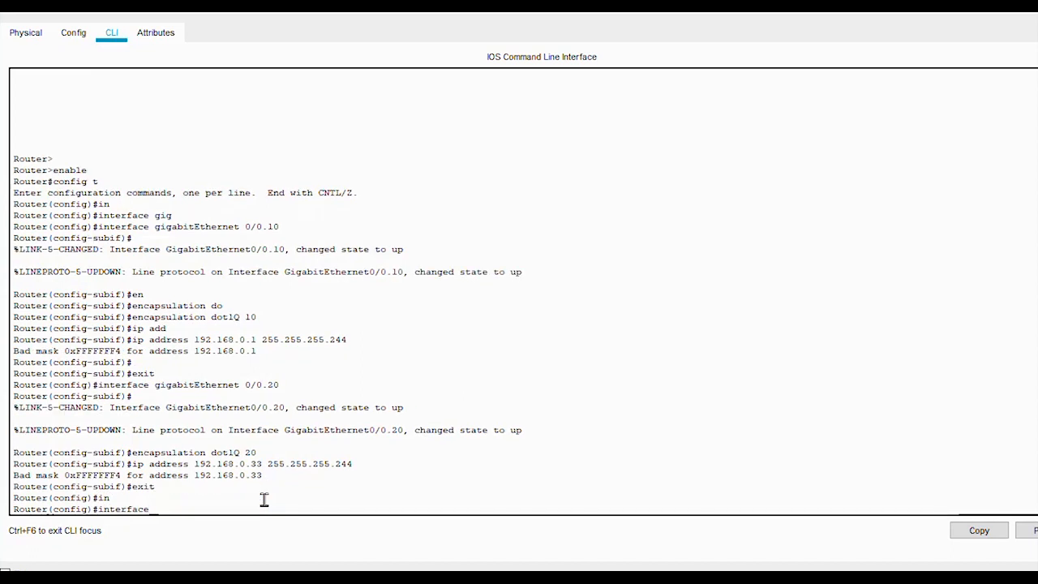
pyautogui.write('gi')
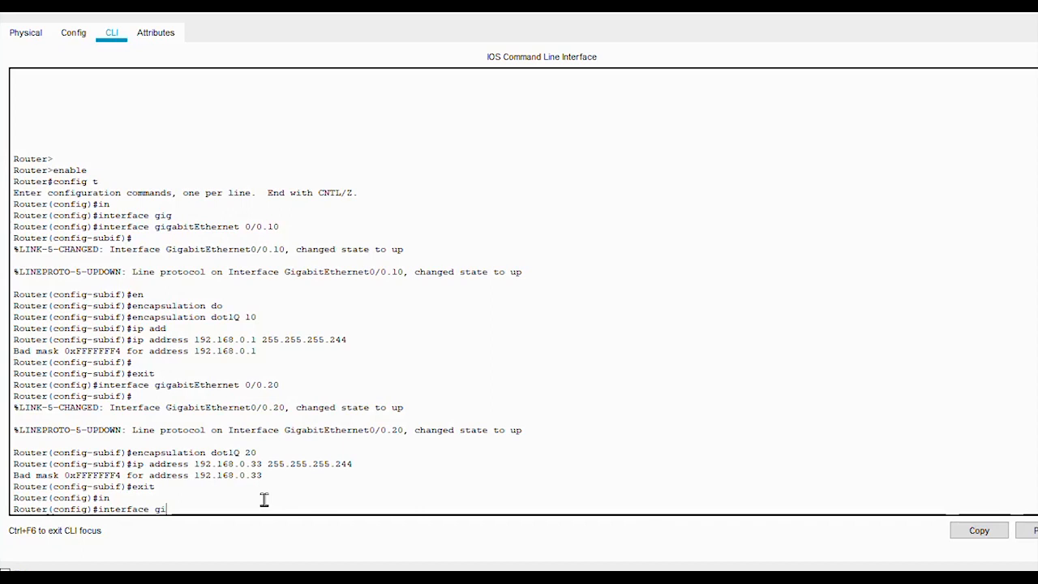
pyautogui.press('Tab')
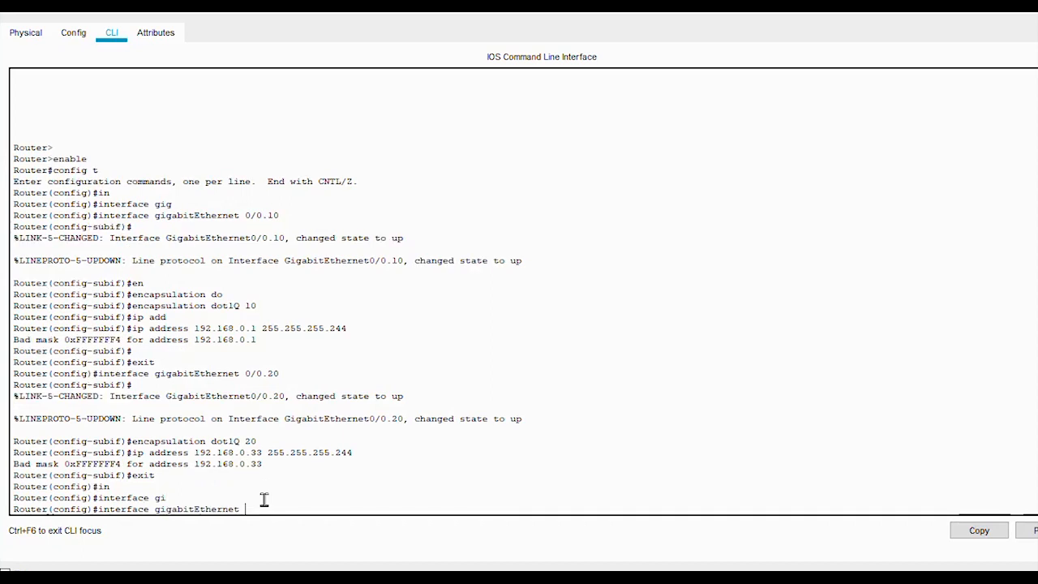
pyautogui.write('0/0.20')
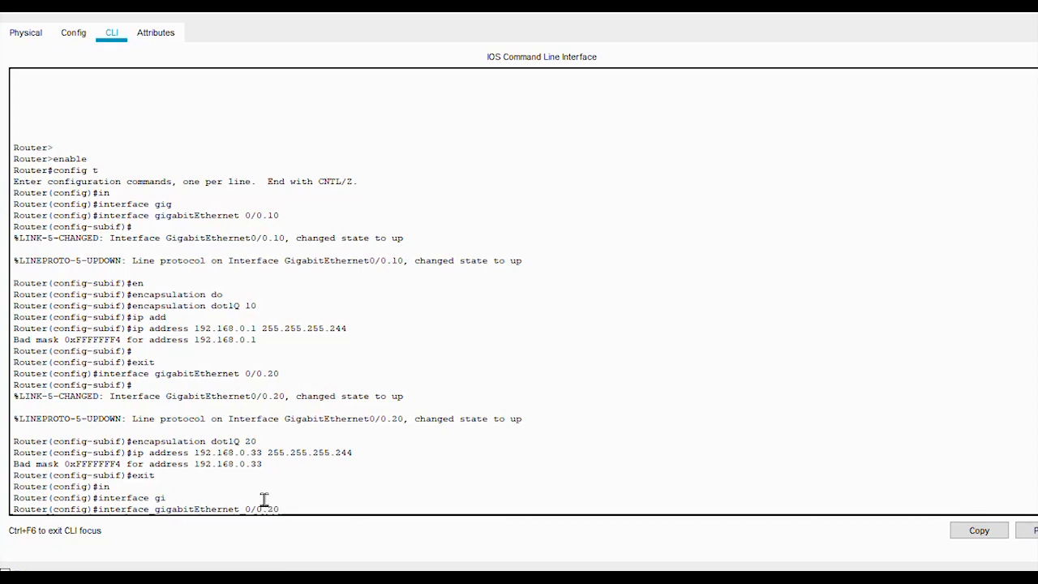
pyautogui.press('Return')
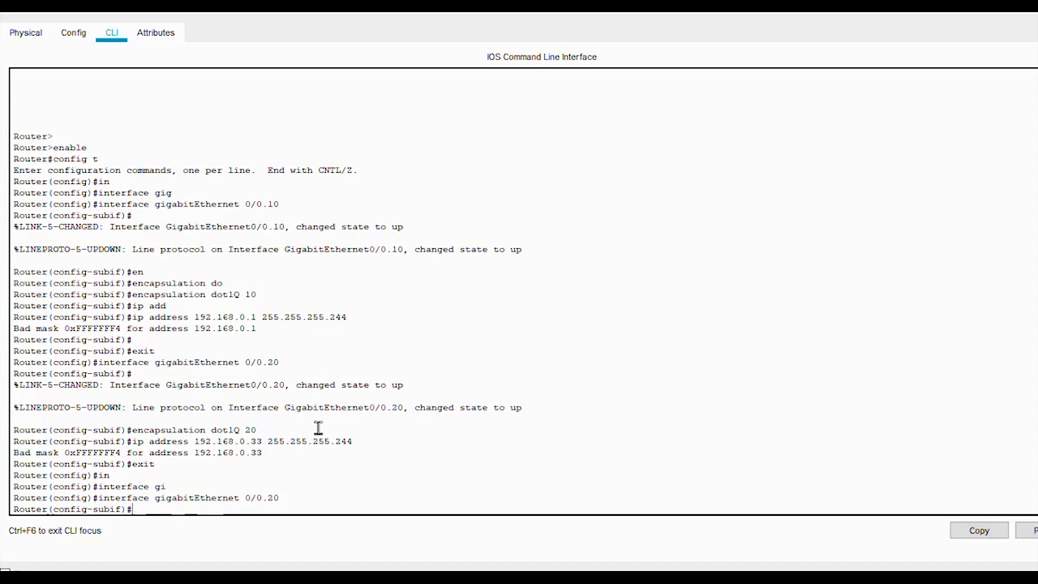
# Step: Set dot1Q encapsulation for VLAN 20 on subinterface gigabitEthernet 0/0.20
pyautogui.write('en')
pyautogui.press('Tab')
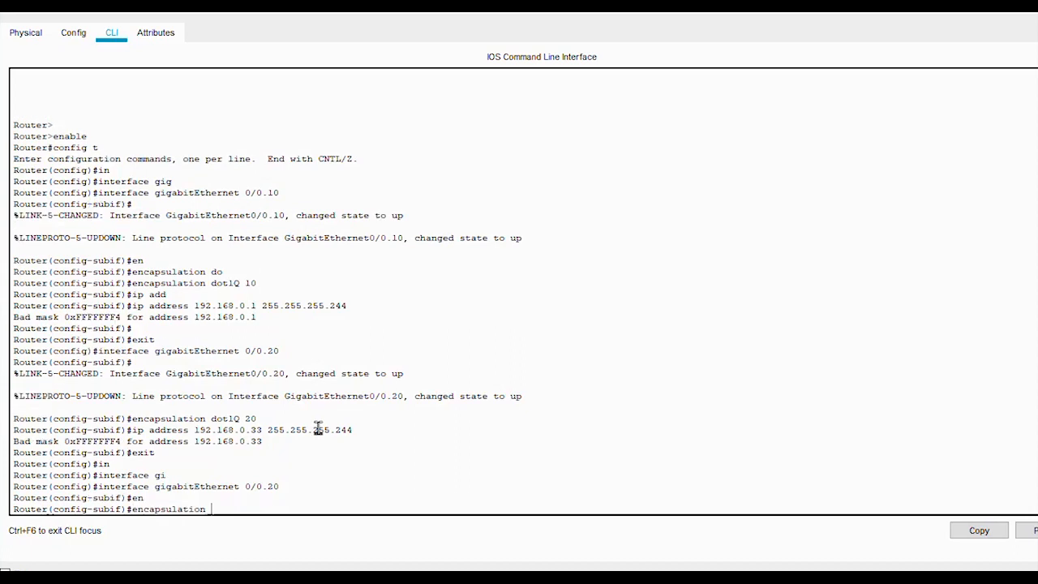
pyautogui.write('do')
pyautogui.press('Tab')
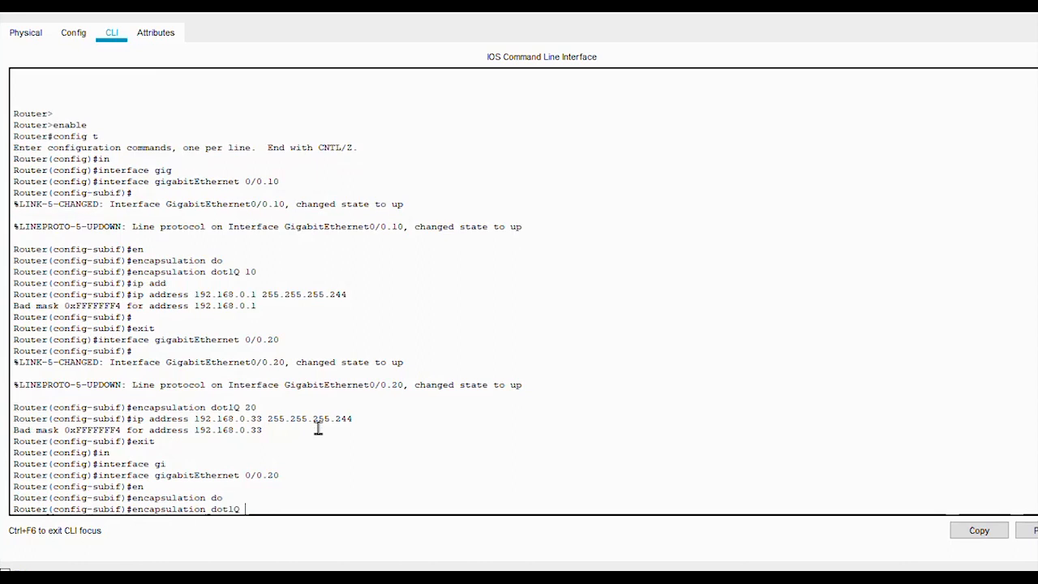
pyautogui.write('20')
pyautogui.press('Return')
# Step: Compose the ip address command for subinterface 0/0.20 with 192.168.0.33 and mask 255.255.255.224, leaving it unsubmitted
pyautogui.write('ip')
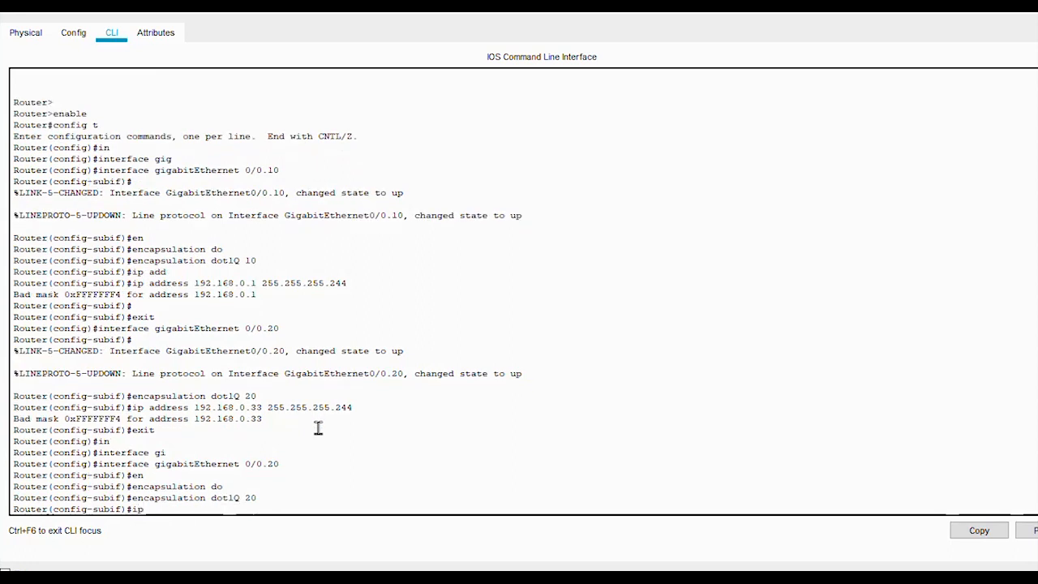
pyautogui.press('Tab')
pyautogui.write('add')
pyautogui.press('Tab')
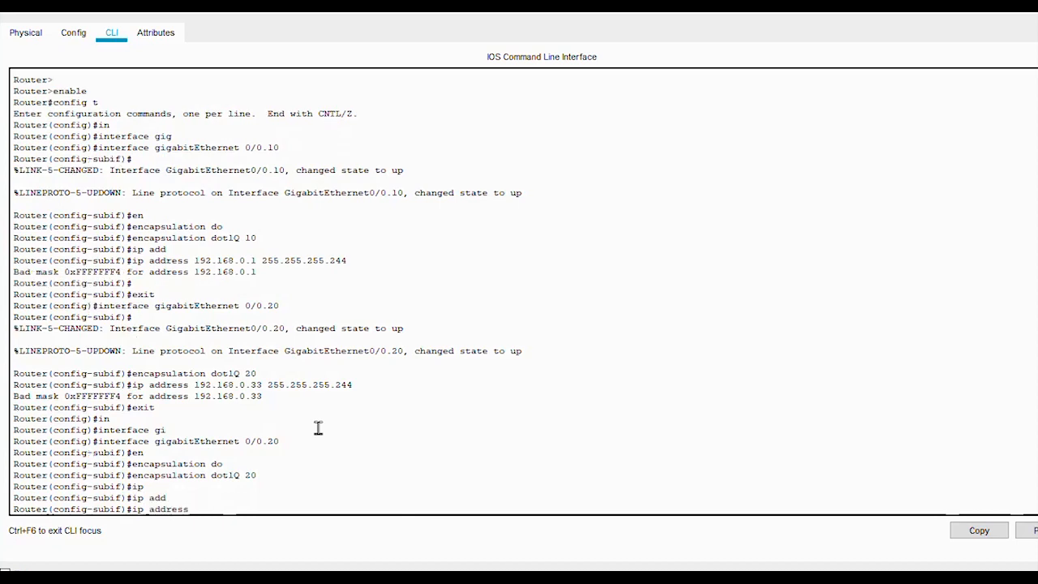
pyautogui.write('192.168.0.33 255')
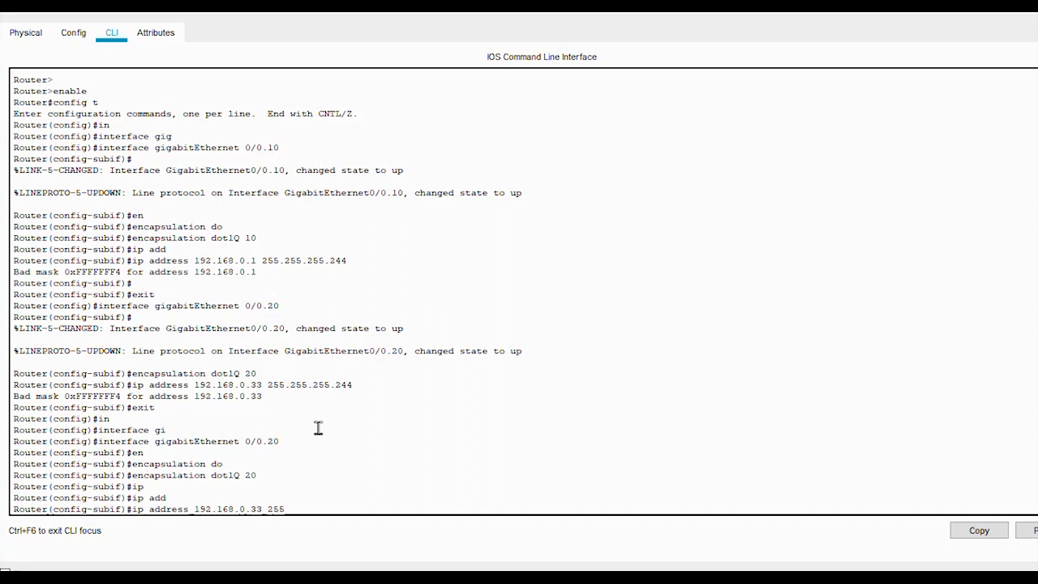
pyautogui.write('.255.255')
pyautogui.press('BackSpace')
pyautogui.write('.224')
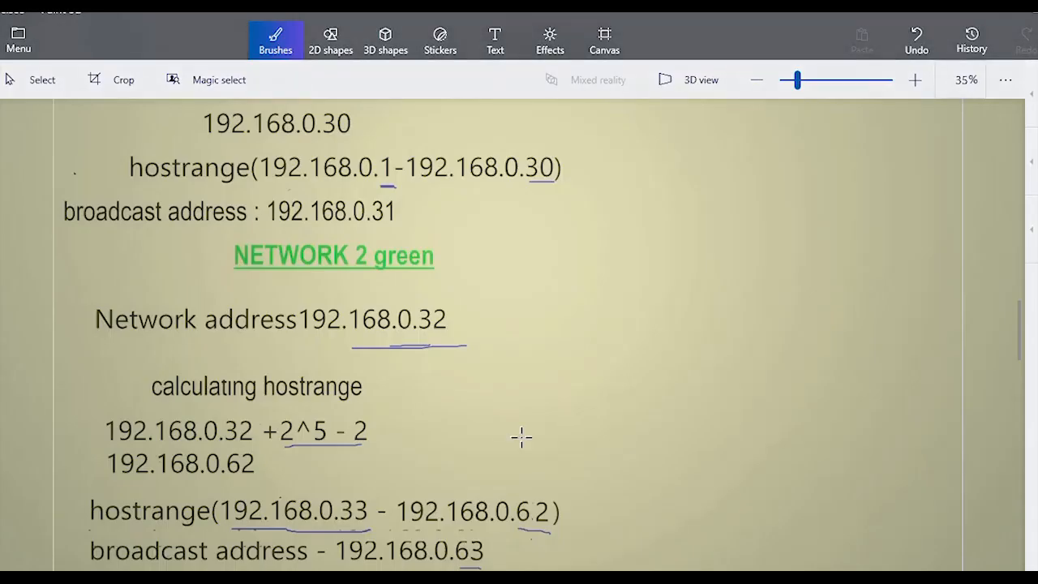
# Step: In Paint 3D, underline the 31 of NETWORK 1's broadcast address and go back to the 255.255.255.224 mask note
pyautogui.moveTo(1020, 356); pyautogui.dragTo(1020, 348)
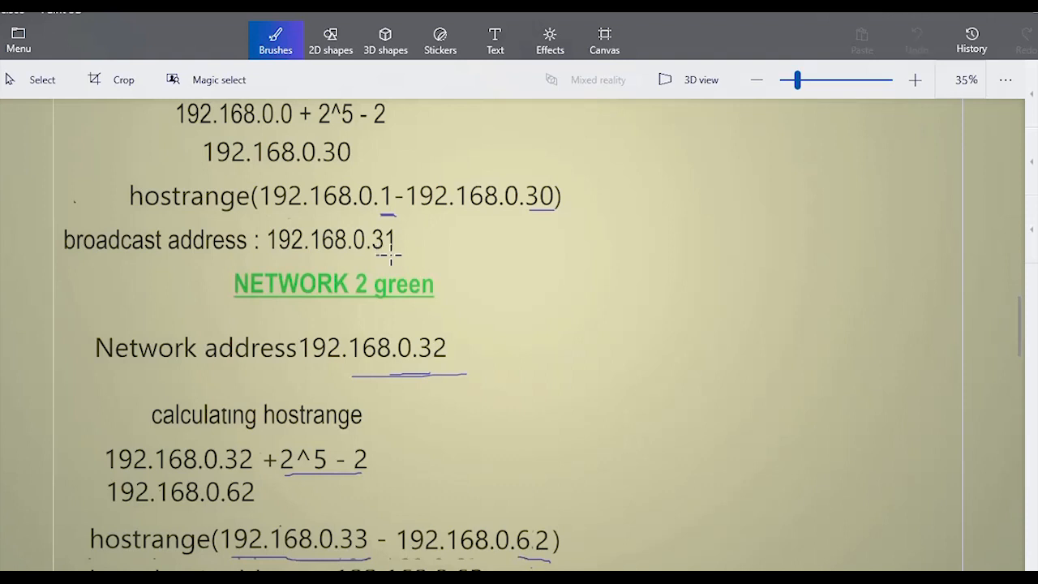
pyautogui.moveTo(377, 255); pyautogui.dragTo(406, 255)
pyautogui.moveTo(1021, 356); pyautogui.dragTo(1015, 295)
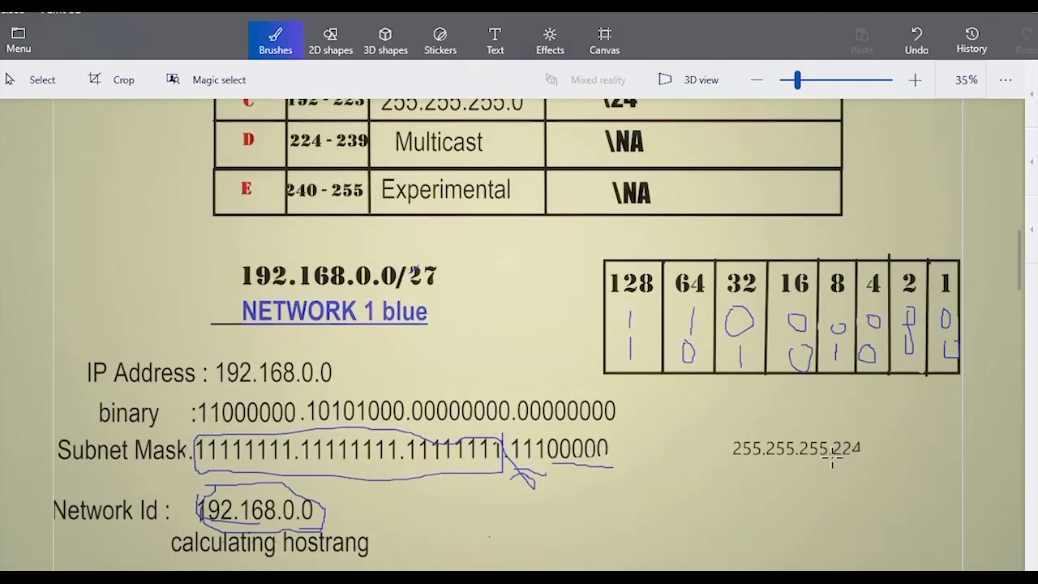
# Step: Return to Router1's command line, submit the pending ip address command, and exit the subinterface to global configuration mode
pyautogui.click(503, 559)
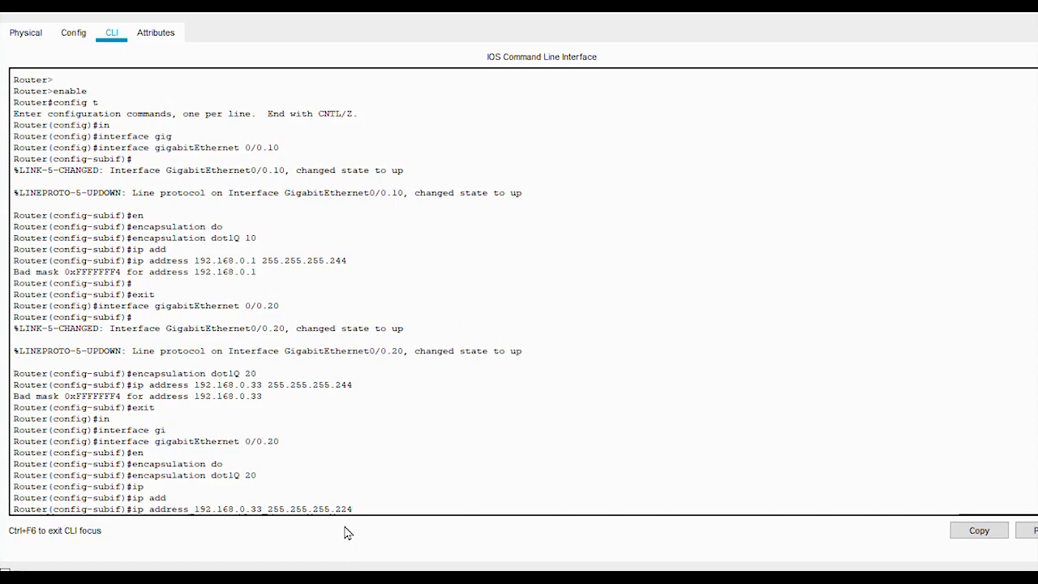
pyautogui.press('Return')
pyautogui.press('Return')
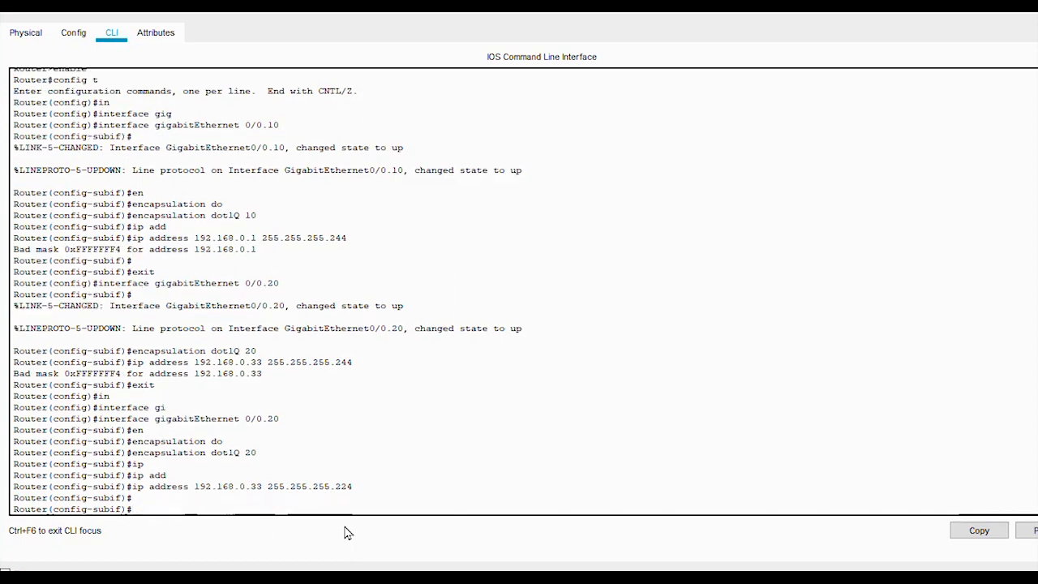
pyautogui.write('exit')
pyautogui.press('Return')
pyautogui.press('Return')
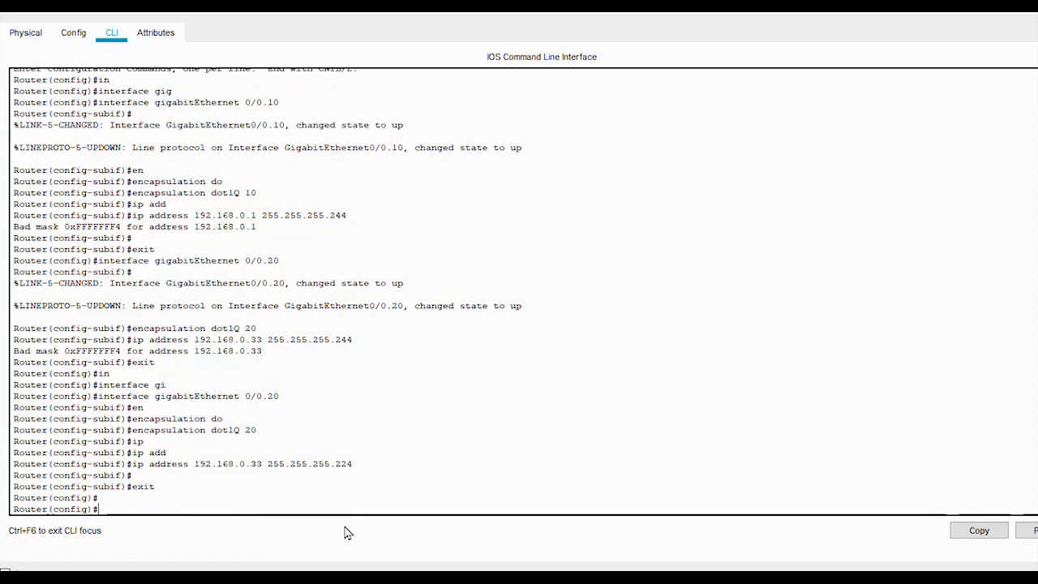
# Step: Open subinterface gigabitEthernet 0/0.30 by reusing the earlier interface command
pyautogui.press('Up')
pyautogui.press('Up')
pyautogui.press('Up')
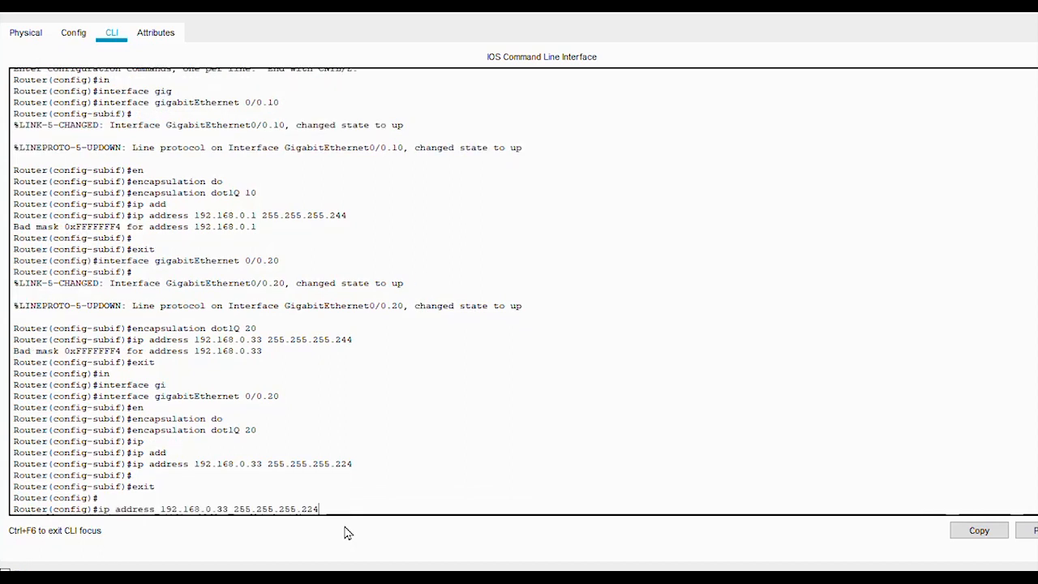
pyautogui.press('Up')
pyautogui.press('BackSpace')
pyautogui.press('BackSpace')
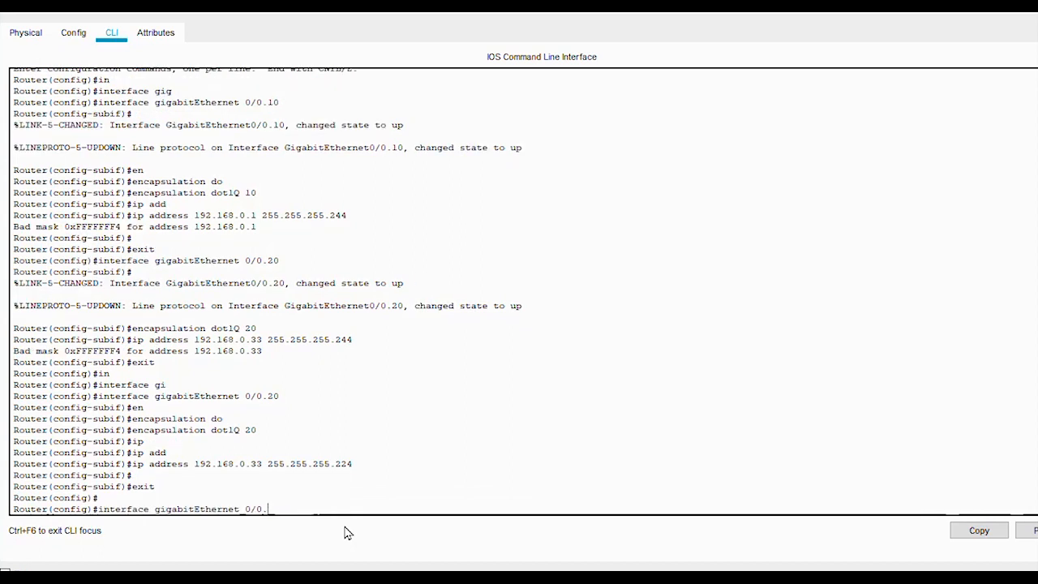
pyautogui.write('30')
pyautogui.press('Return')
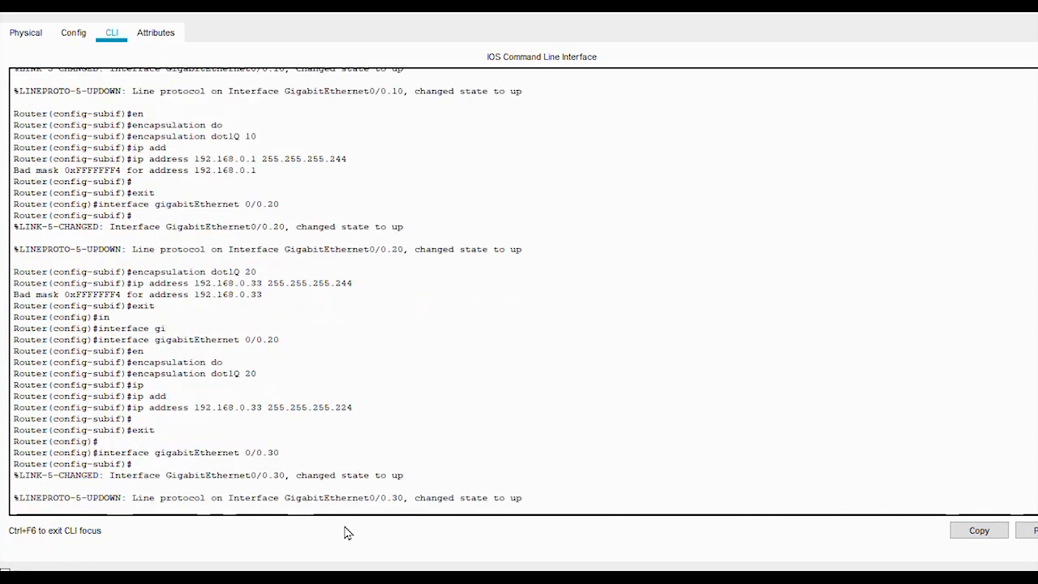
pyautogui.press('Return')
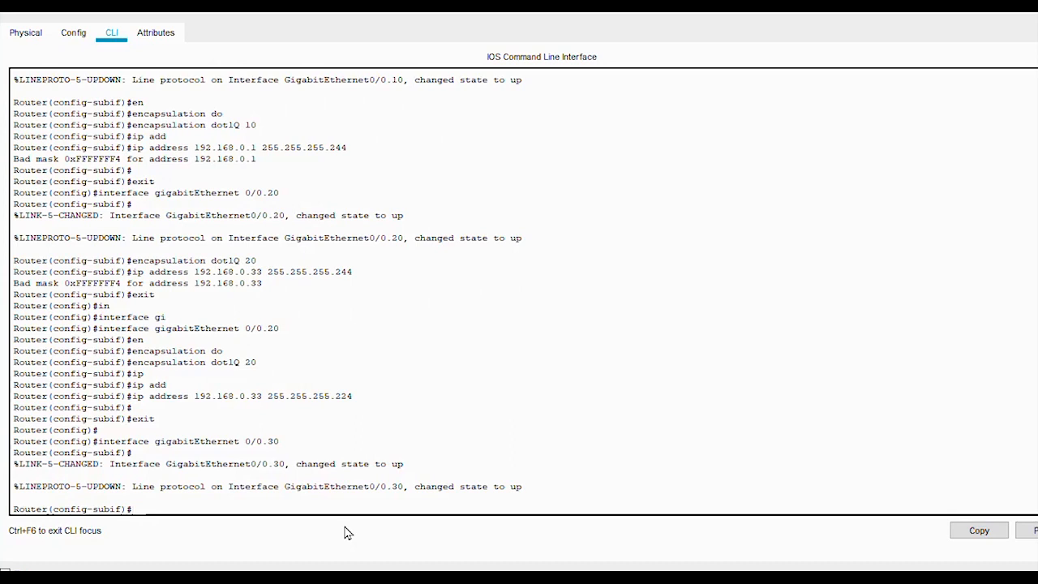
# Step: Set dot1Q encapsulation for VLAN 30 on subinterface gigabitEthernet 0/0.30
pyautogui.write('en')
pyautogui.press('Tab')
pyautogui.write('do')
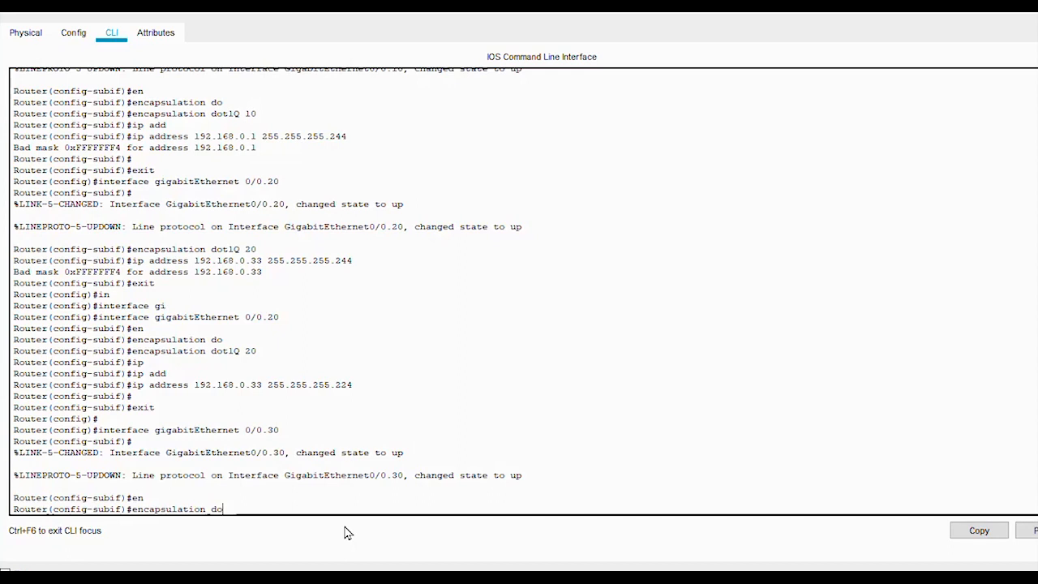
pyautogui.write('t')
pyautogui.press('Tab')
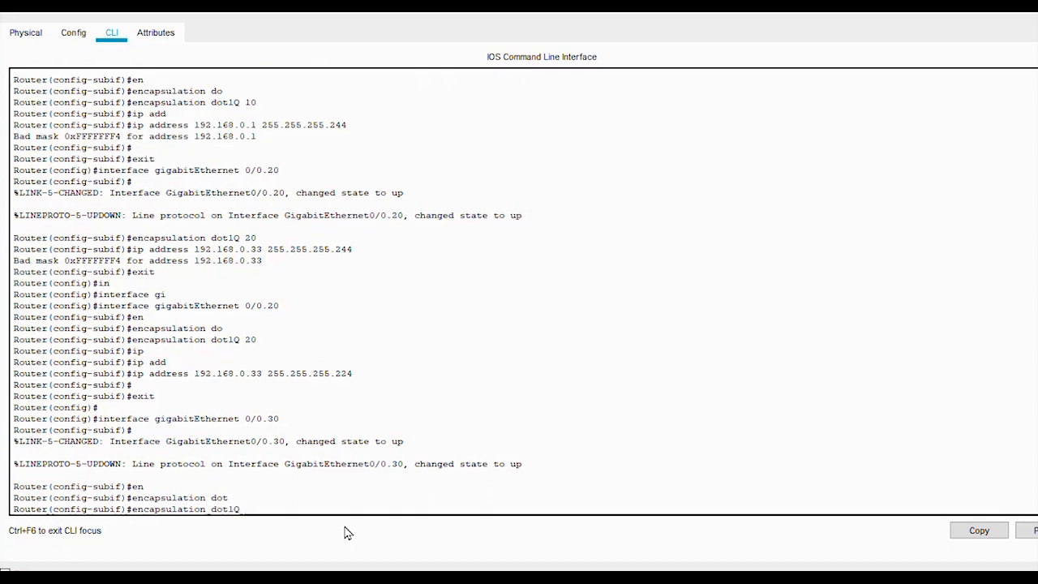
pyautogui.write('30')
pyautogui.press('Return')
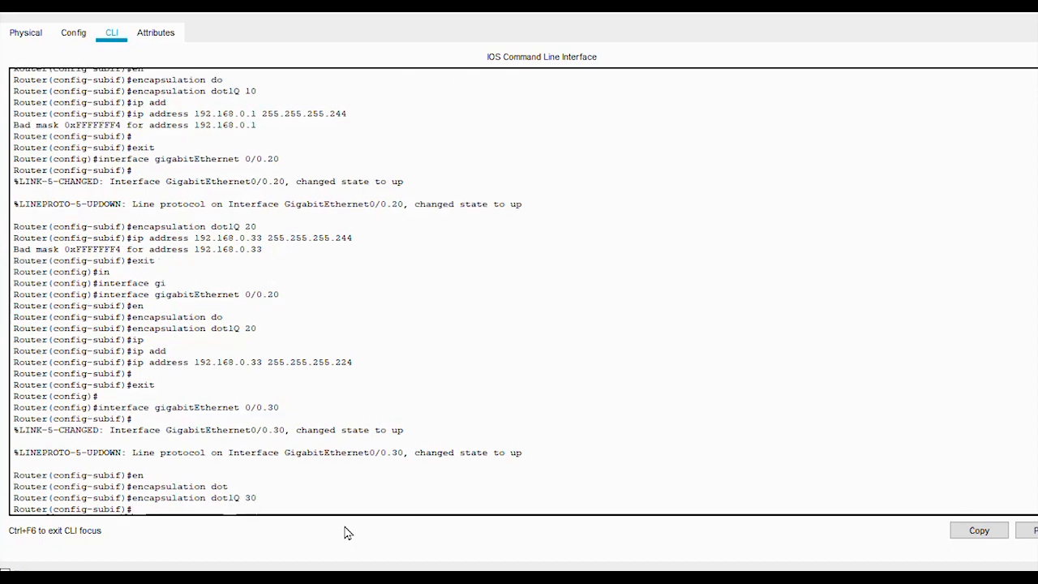
# Step: Begin the ip address command for subinterface 0/0.30 with 192.168.0. and consult the THIRD NETWORK - red host range in Paint 3D
pyautogui.write('ip')
pyautogui.press('Tab')
pyautogui.write('add')
pyautogui.press('Tab')
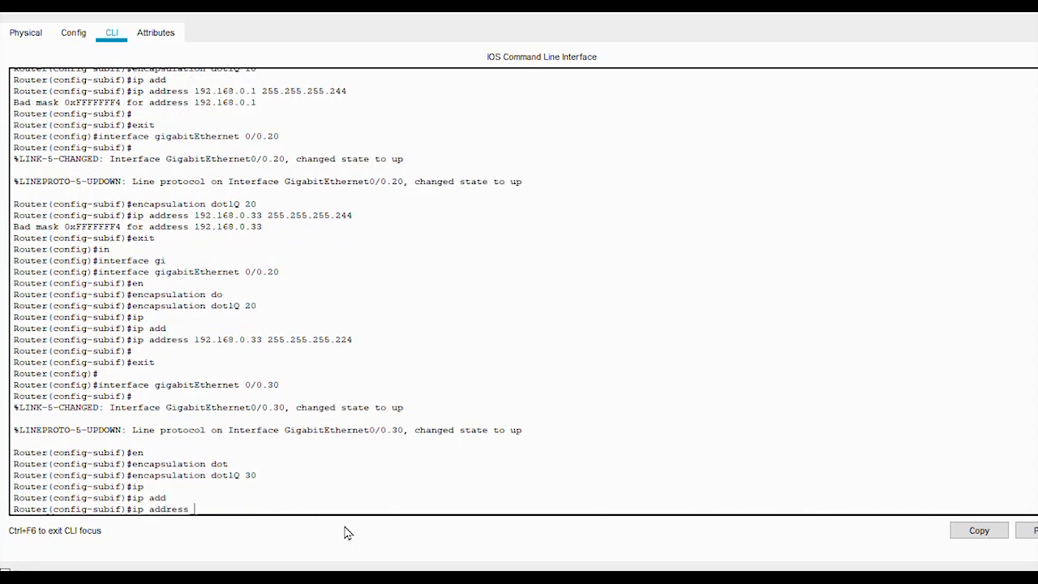
pyautogui.write('192.168.0')
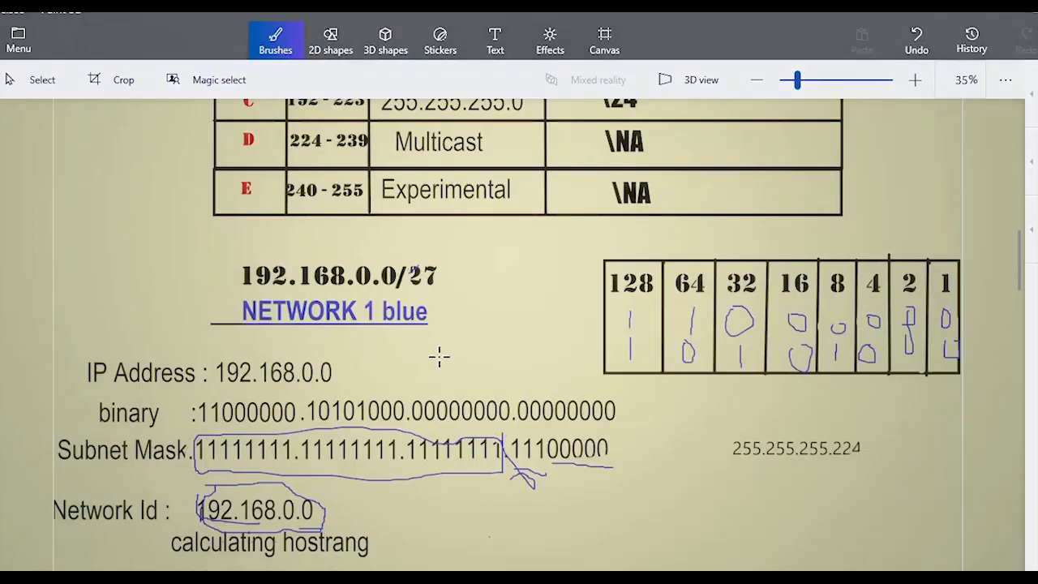
pyautogui.moveTo(1021, 259); pyautogui.dragTo(1018, 332)
pyautogui.moveTo(1019, 337); pyautogui.dragTo(1019, 388)
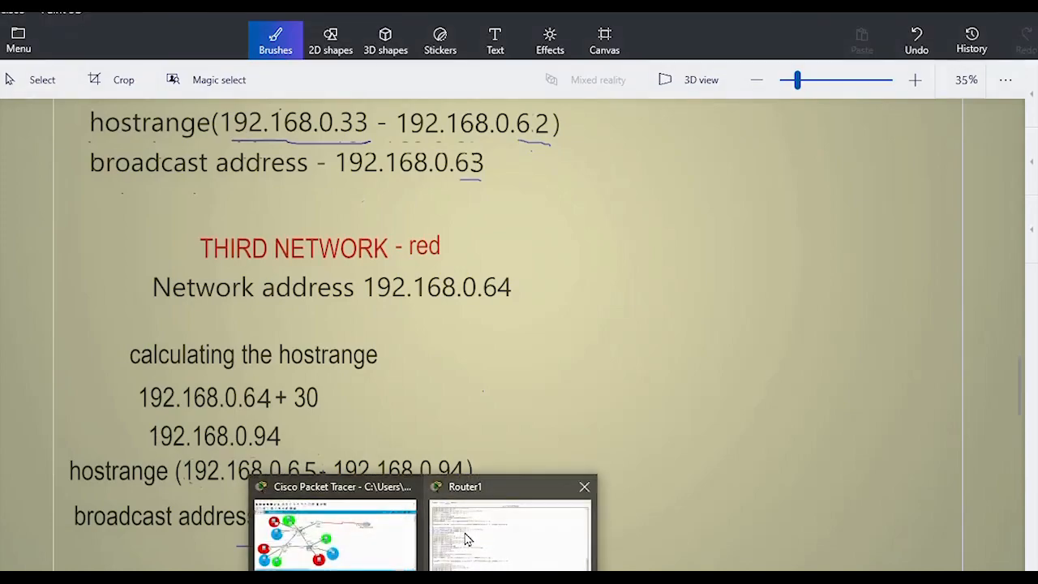
# Step: Return to Router1's command line, complete the address as 192.168.0.65 with mask 255.255.255.224, and exit the subinterface
pyautogui.click(472, 537)
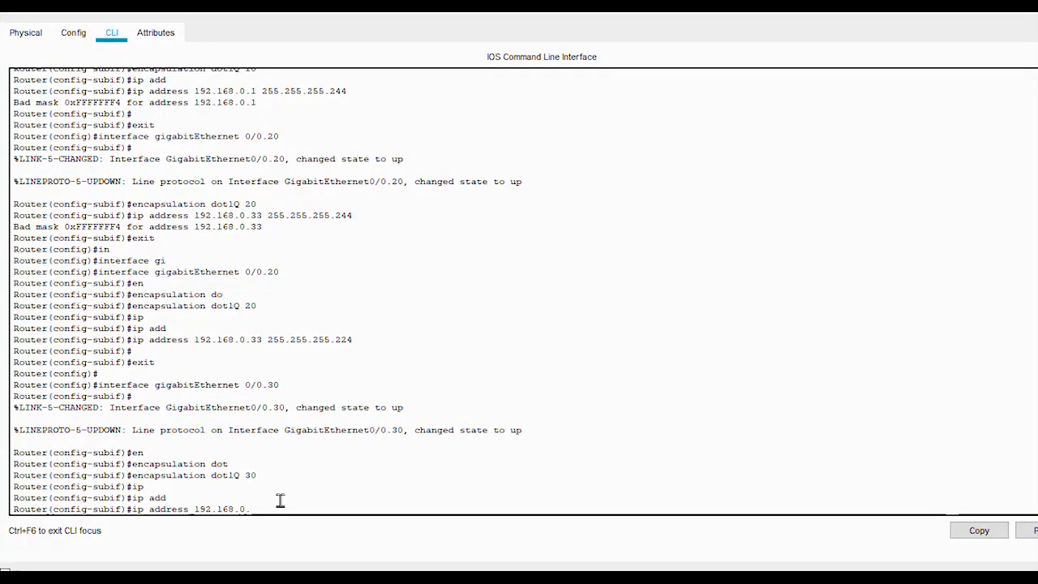
pyautogui.write('65 255.255.255.224')
pyautogui.press('Return')
pyautogui.press('Return')
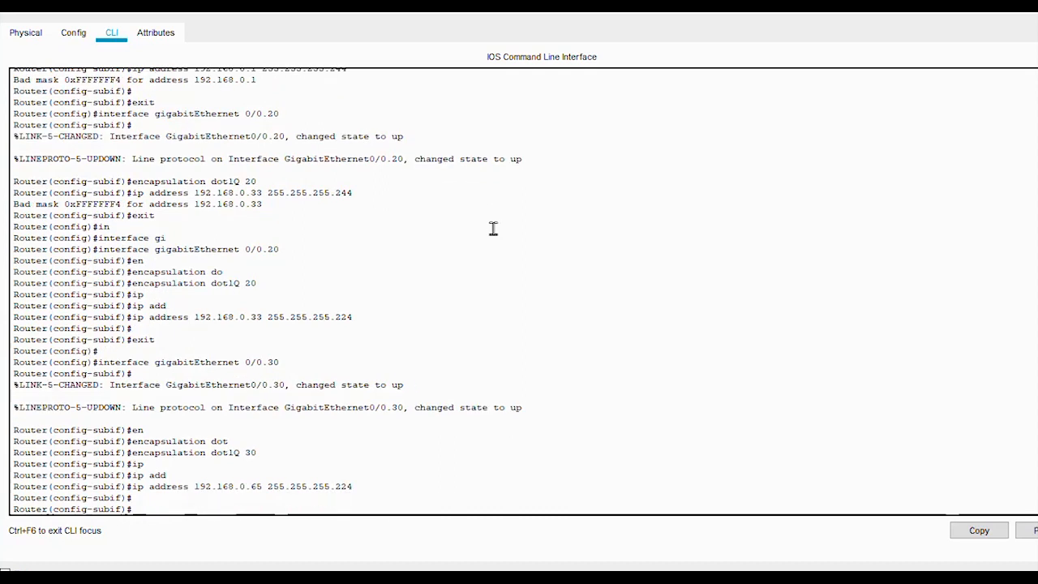
pyautogui.write('exit')
pyautogui.press('Return')
pyautogui.press('Return')
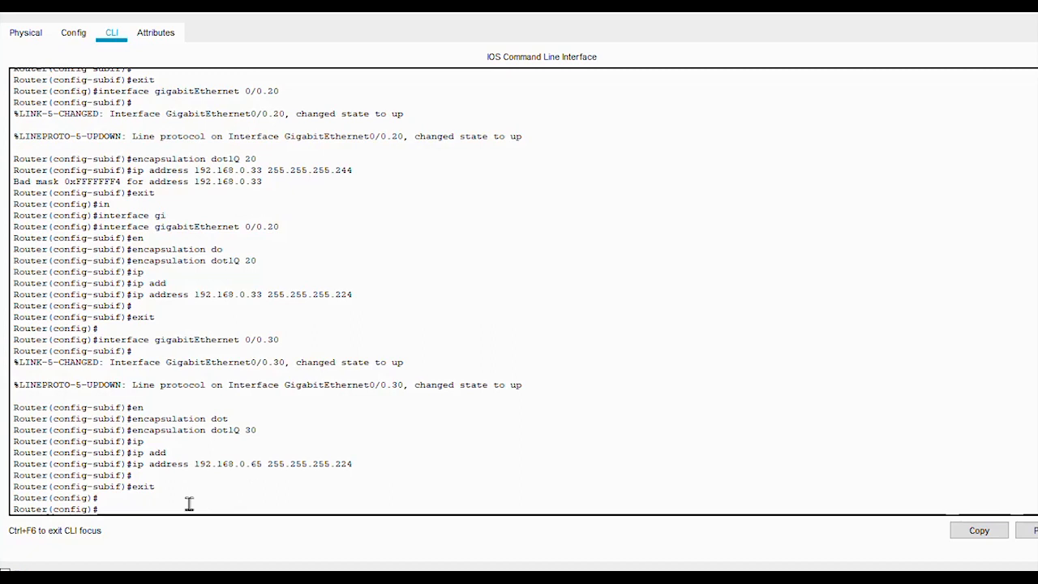
# Step: Create a DHCP pool named vlan10 on the router
pyautogui.write('ip dh')
pyautogui.press('Tab')
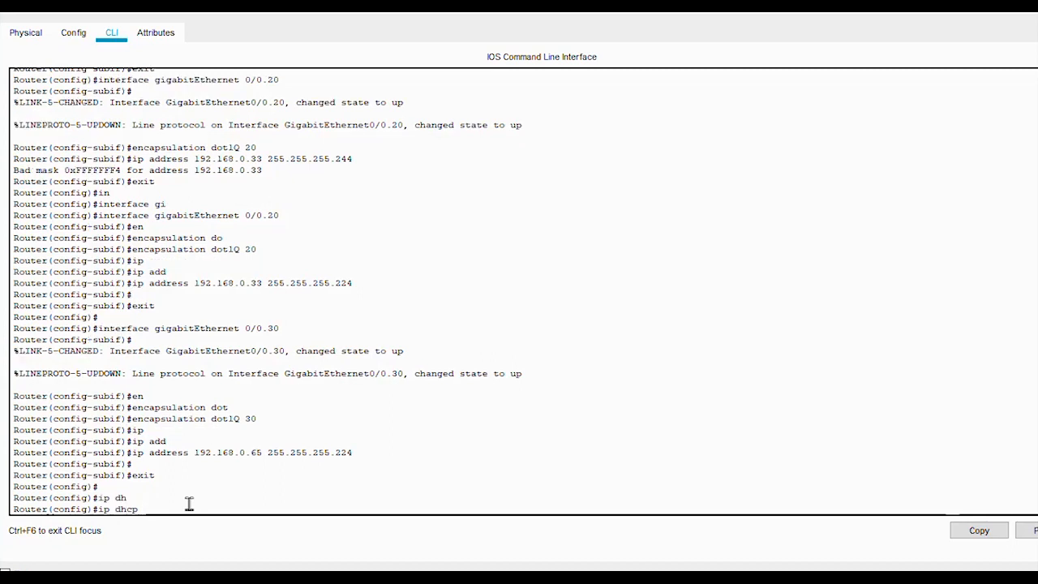
pyautogui.write('poo')
pyautogui.press('Tab')
pyautogui.write('vlan')
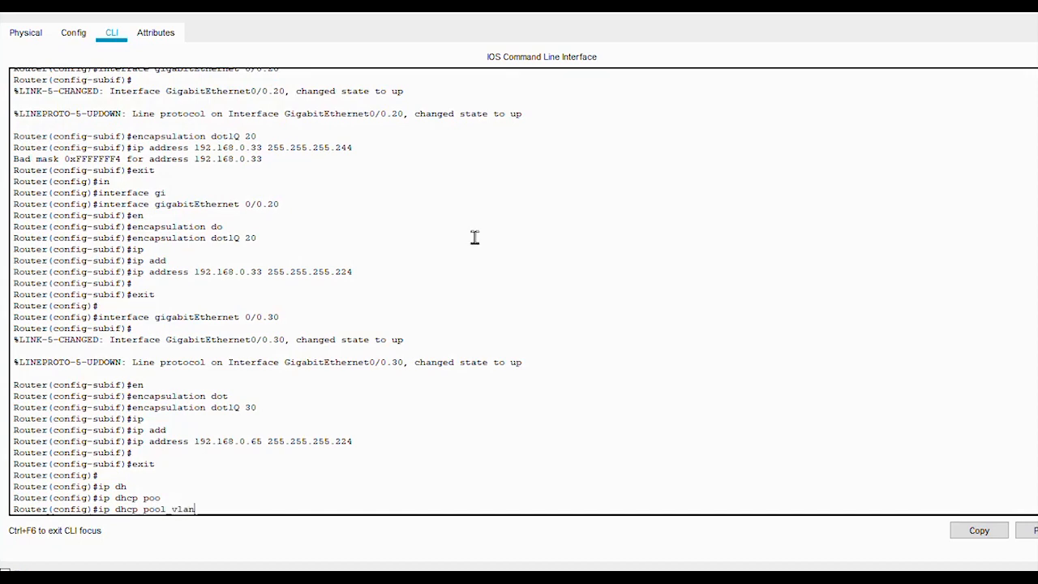
pyautogui.write('10')
pyautogui.press('Return')
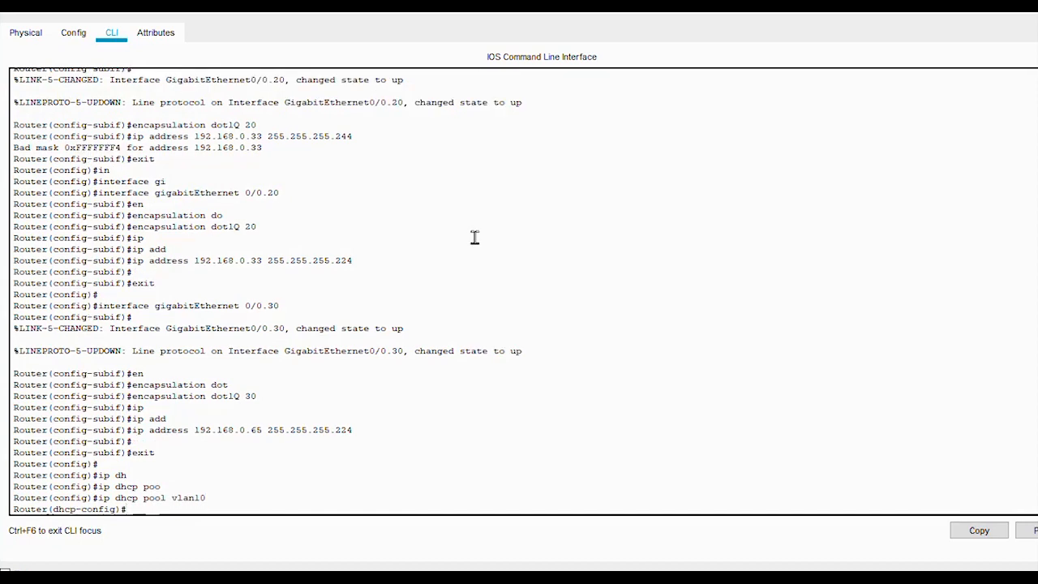
# Step: Try to set the vlan10 pool's network to 192.168.0.0 with mask 255.255.255.225
pyautogui.write('net')
pyautogui.press('Tab')
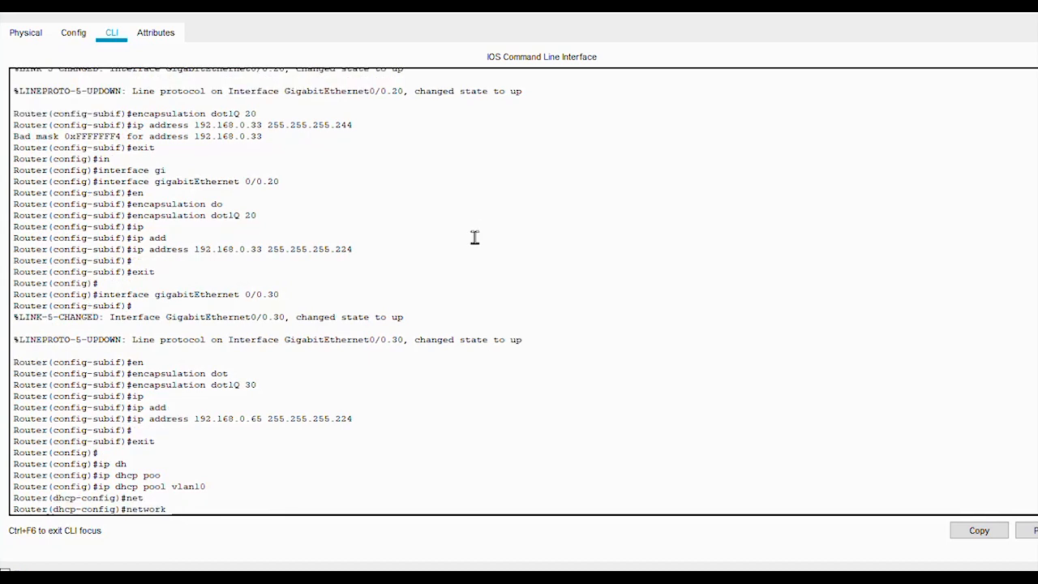
pyautogui.write('192.1')
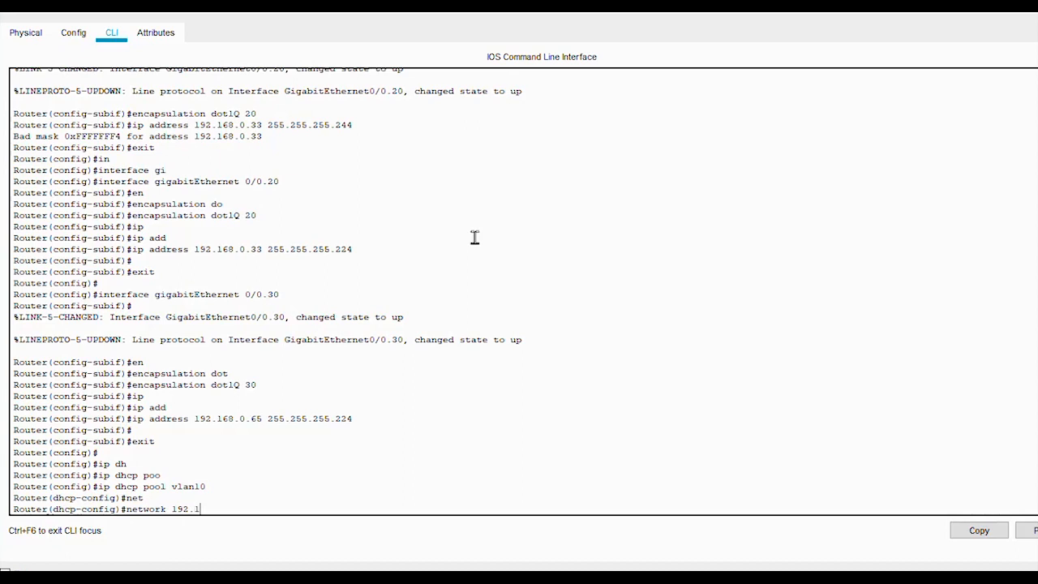
pyautogui.write('68.0.0 255.255.255.225')
pyautogui.press('Return')
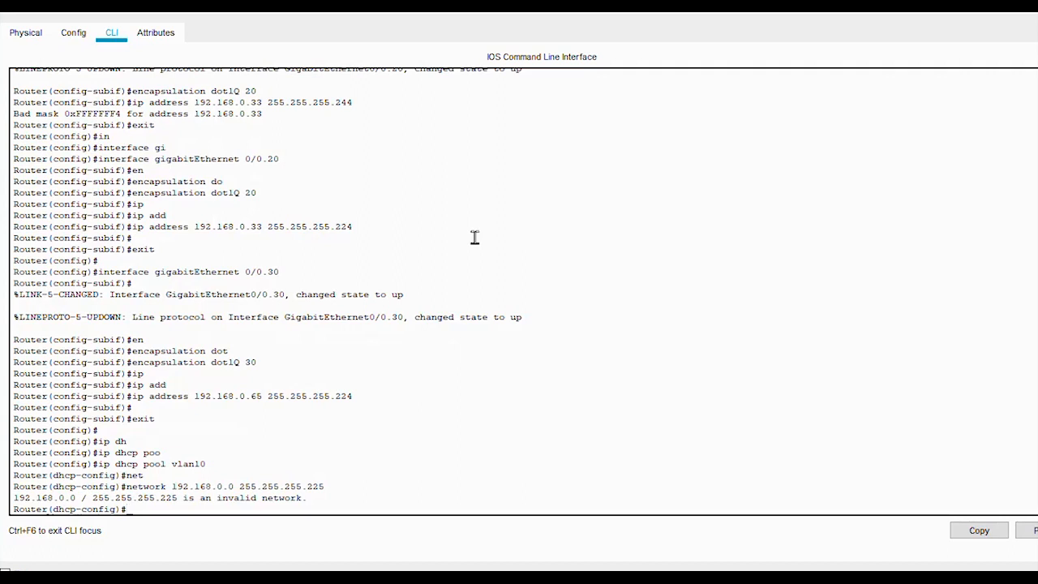
# Step: Set the vlan10 pool's network to 192.168.0.0 with the corrected mask 255.255.255.224
pyautogui.press('Up')
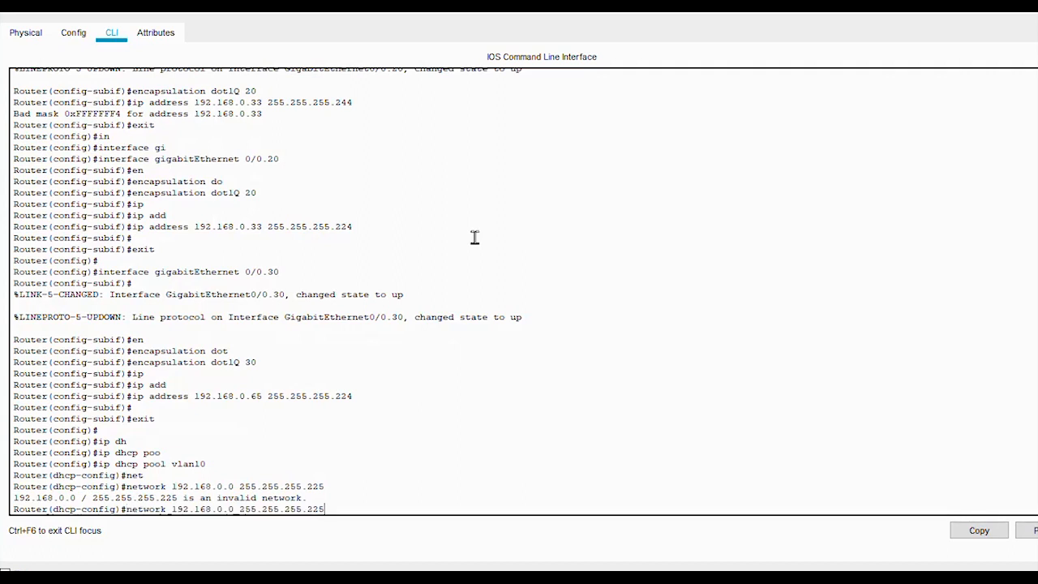
pyautogui.press('Left')
pyautogui.press('Left')
pyautogui.press('Delete')
pyautogui.write('4')
pyautogui.press('Return')
pyautogui.press('Return')
# Step: Set the vlan10 pool's default router to 192.168.0.1
pyautogui.write('d')
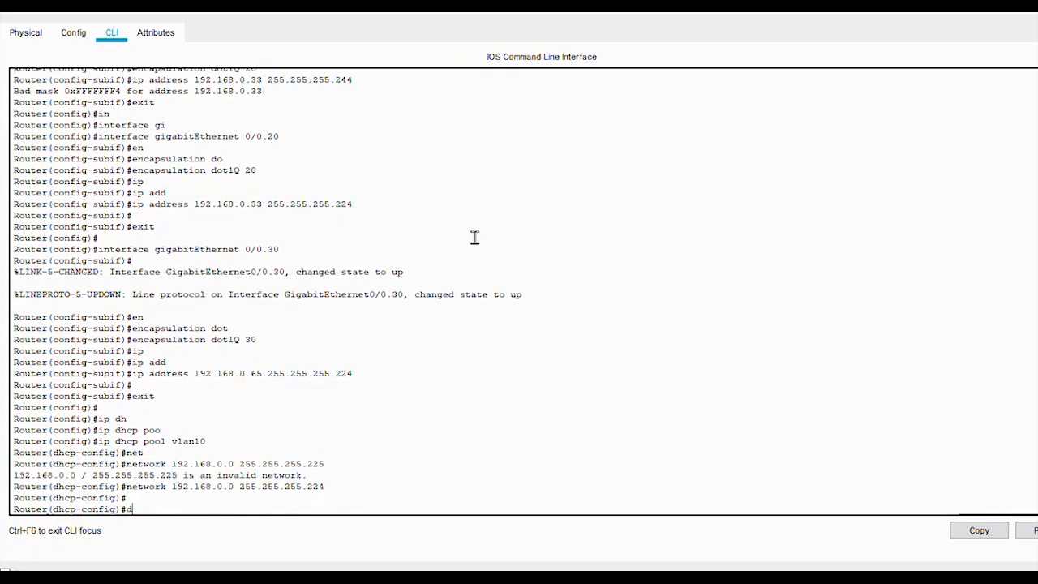
pyautogui.press('Tab')
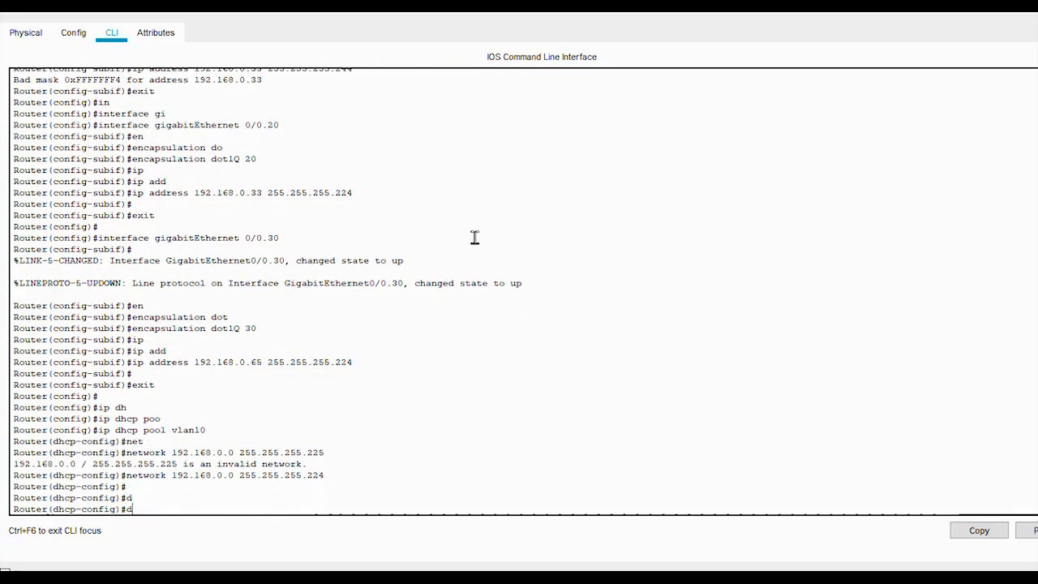
pyautogui.write('e')
pyautogui.press('Tab')
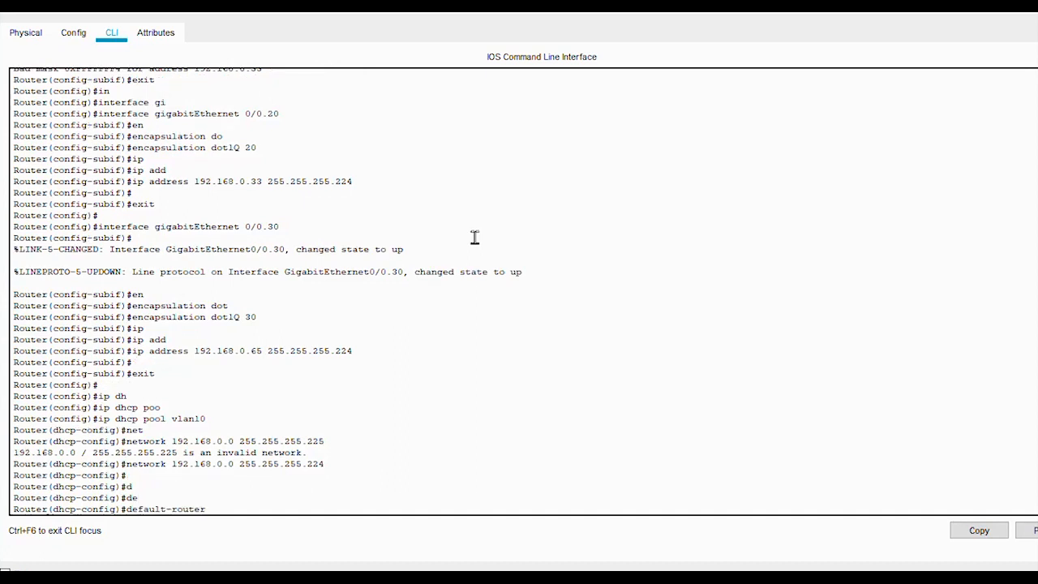
pyautogui.write('192.168.0.1')
pyautogui.press('Return')
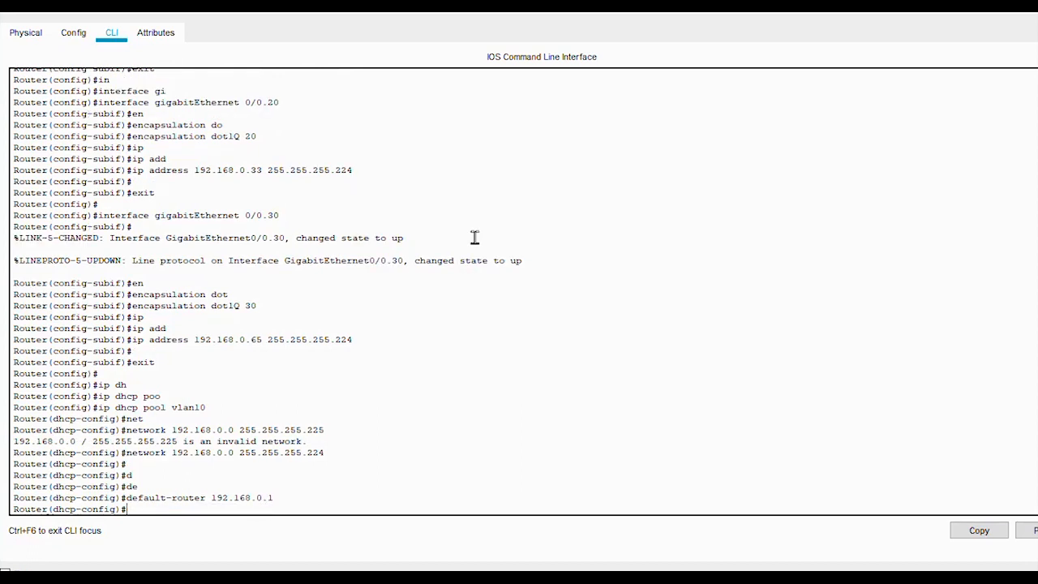
# Step: Set the vlan10 pool's DNS server to 8.8.8.8 and return to global configuration mode
pyautogui.write('dns')
pyautogui.press('Tab')
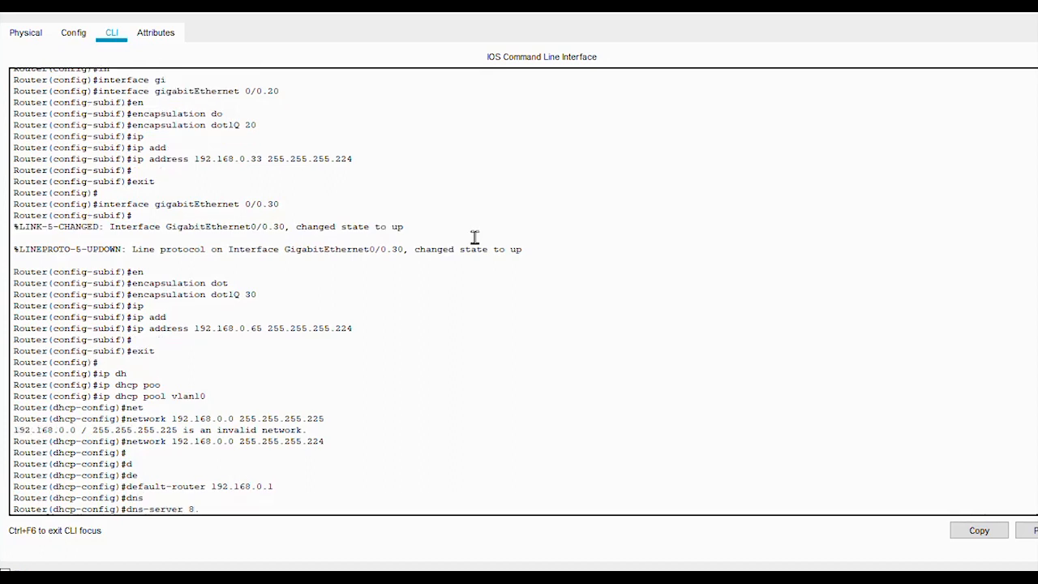
pyautogui.write('8.8.8.8')
pyautogui.press('Return')
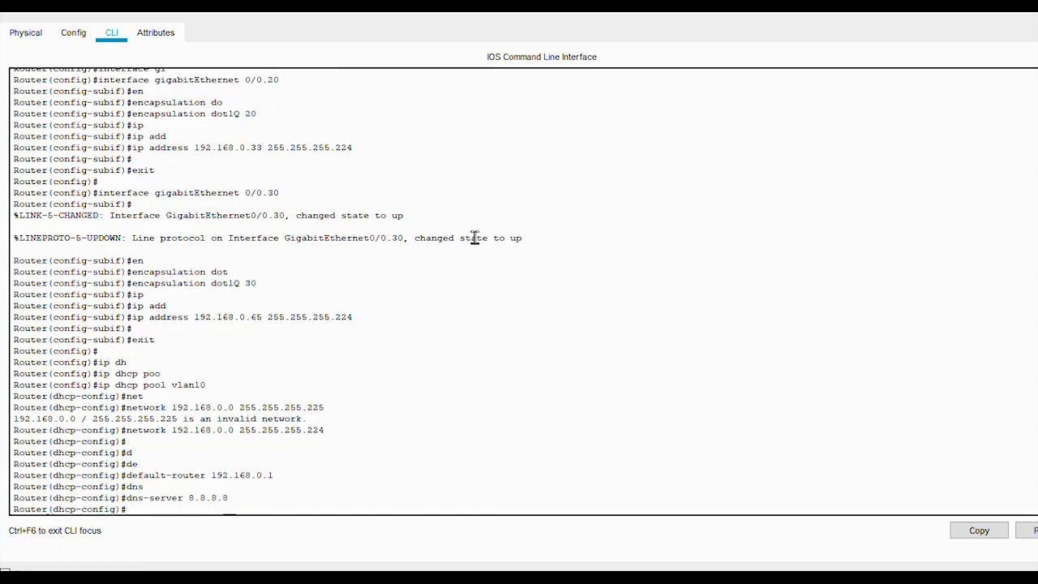
pyautogui.write('exit')
pyautogui.press('Return')
pyautogui.press('Return')
# Step: Create a second DHCP pool named vlan20 by reusing the earlier vlan10 pool command
pyautogui.press('Up')
pyautogui.press('Up')
pyautogui.press('Up')
pyautogui.press('Up')
pyautogui.press('Up')
pyautogui.press('Up')
pyautogui.press('Up')
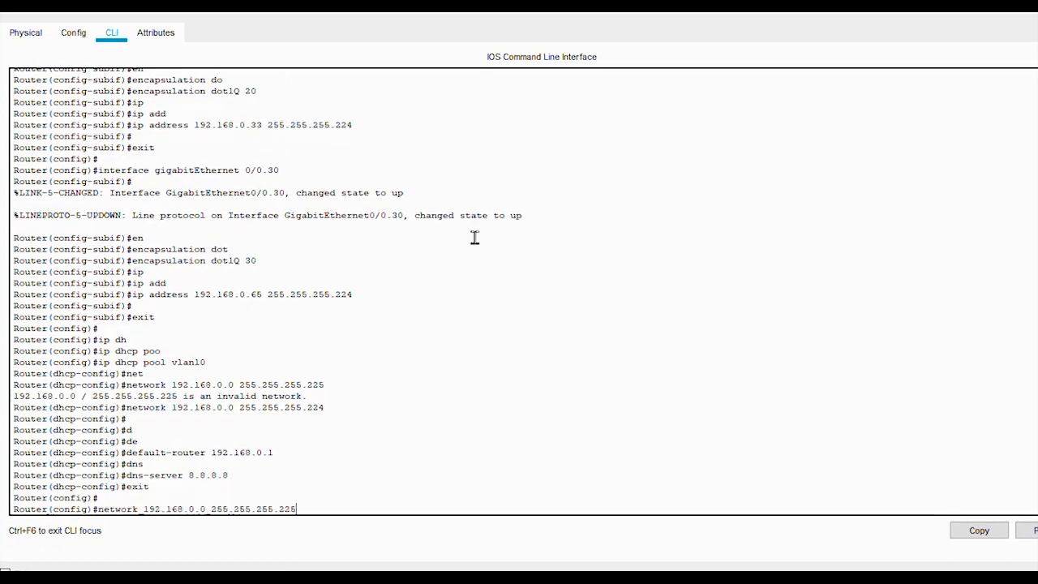
pyautogui.press('Up')
pyautogui.press('Up')
pyautogui.press('Up')
pyautogui.press('Down')
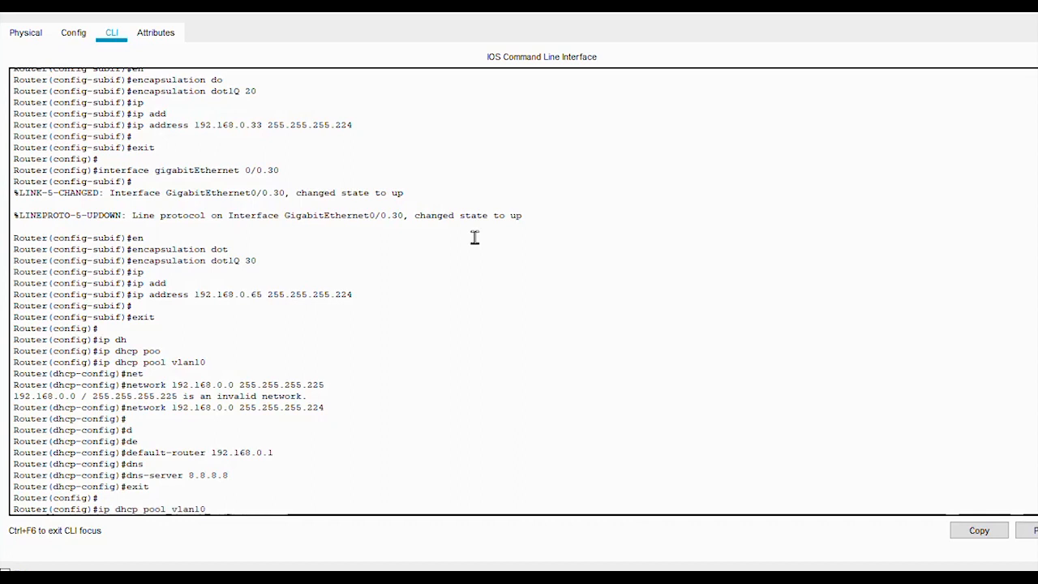
pyautogui.press('BackSpace')
pyautogui.press('BackSpace')
pyautogui.write('20')
pyautogui.press('Return')
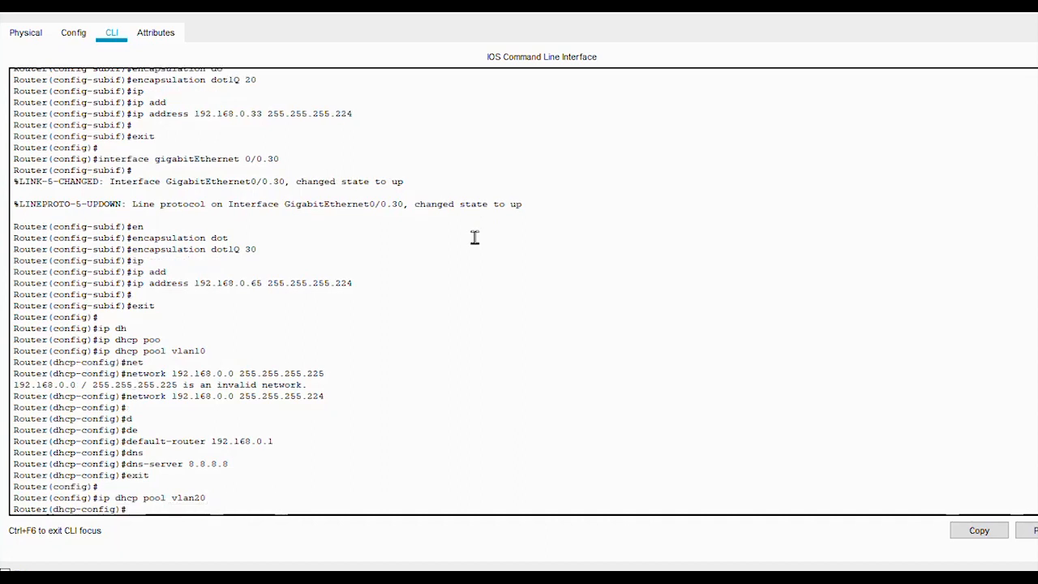
pyautogui.press('Return')
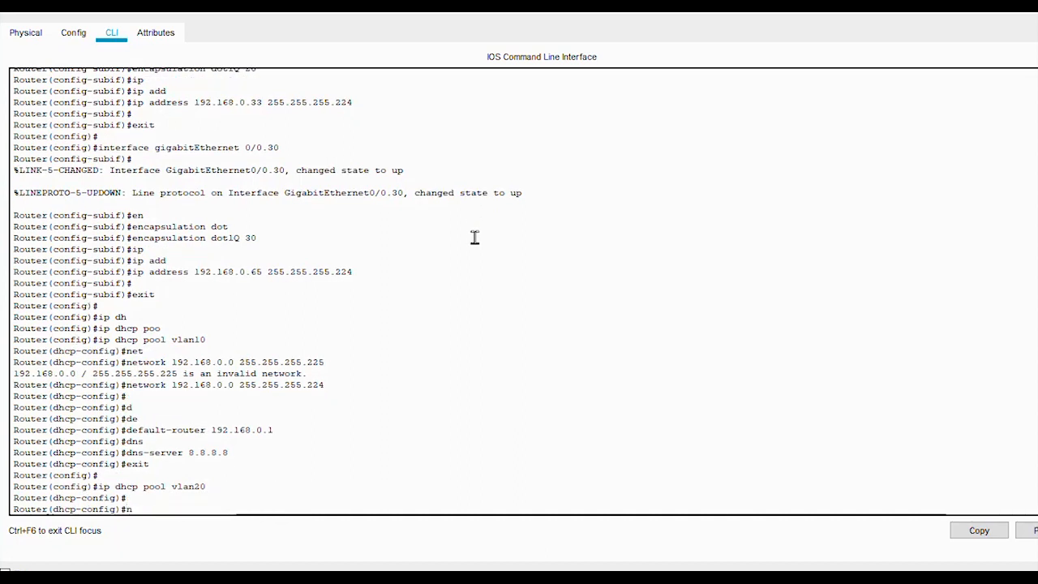
# Step: Set the vlan20 pool's network to 192.168.0.32 with mask 255.255.255.224, checking the Network 2 address in the Paint 3D notes
pyautogui.write('ne')
pyautogui.press('Return')
pyautogui.write('network ')
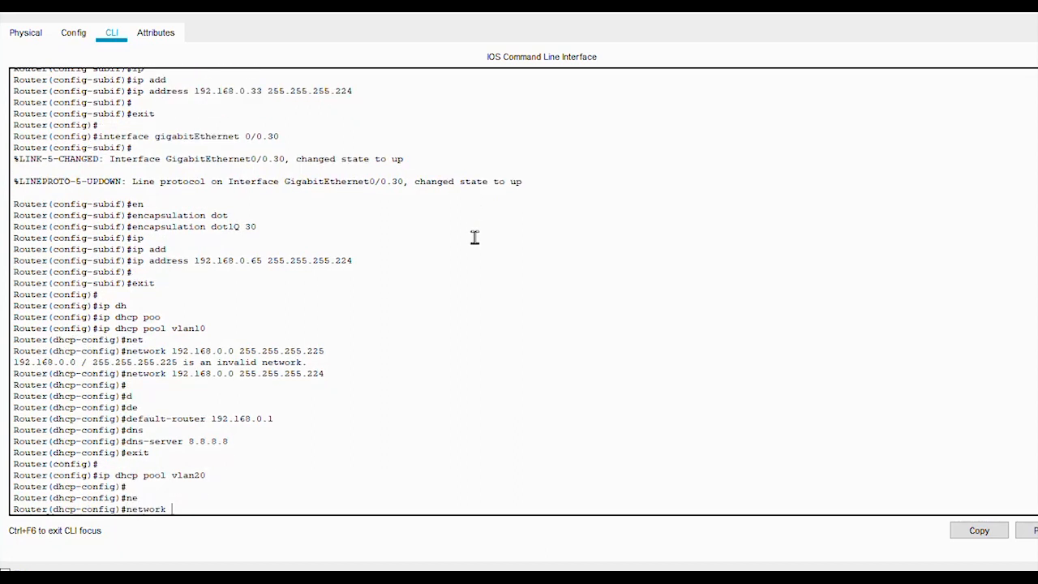
pyautogui.write('192')
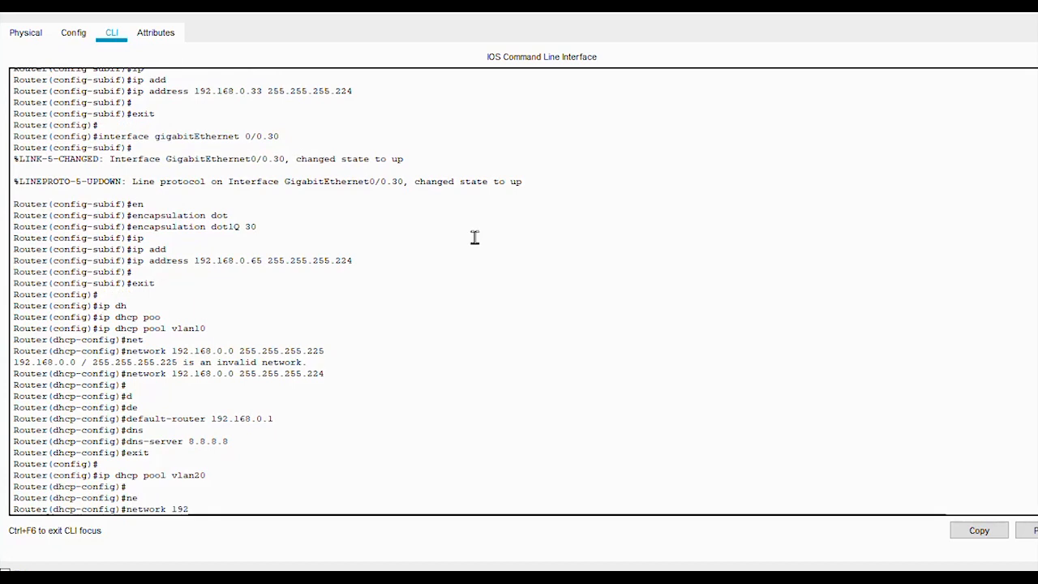
pyautogui.write('.168.0')
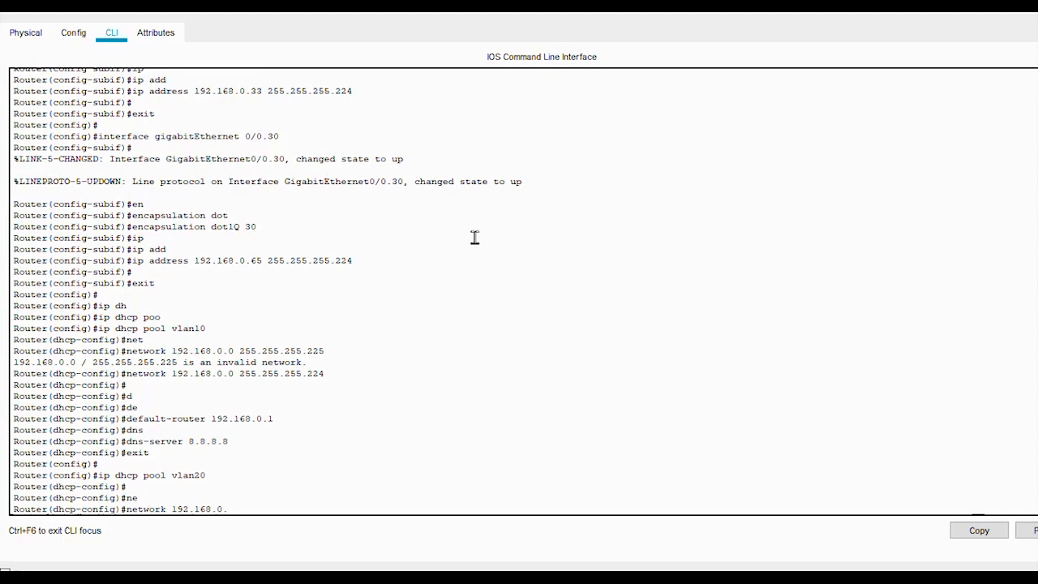
pyautogui.write('.')
pyautogui.click(455, 578)
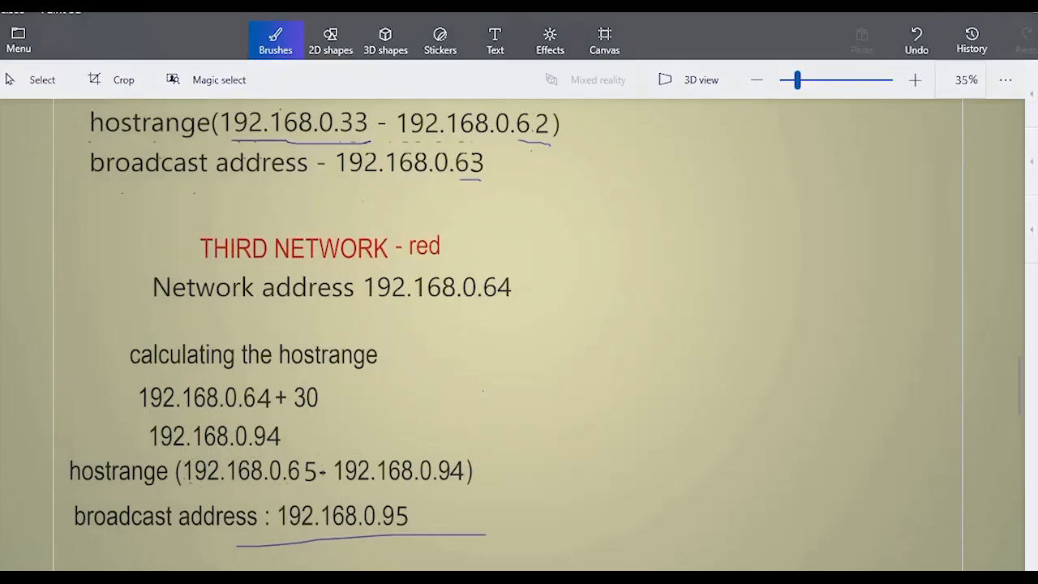
pyautogui.moveTo(1019, 384); pyautogui.dragTo(1015, 332)
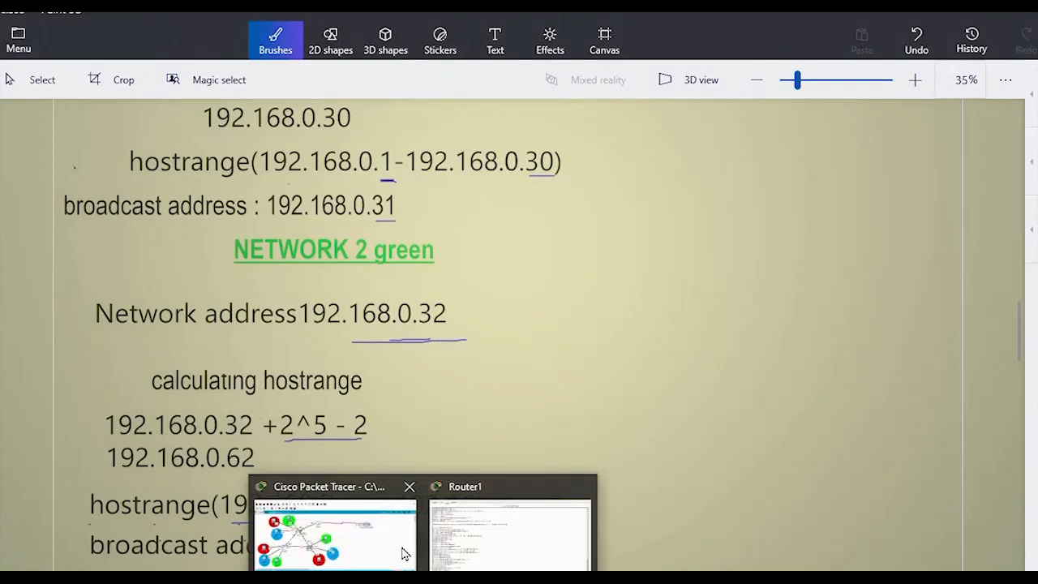
pyautogui.click(509, 527)
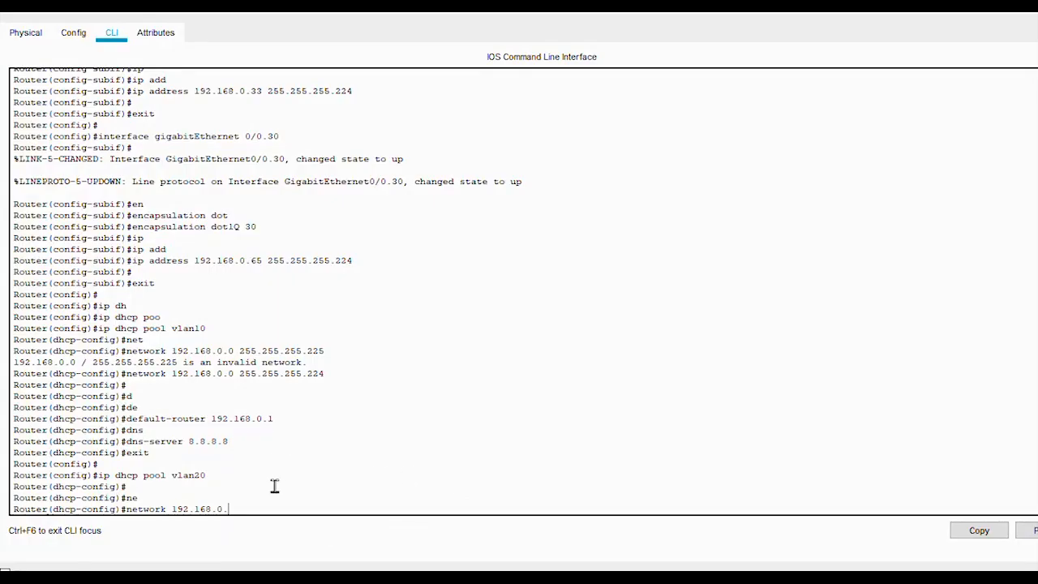
pyautogui.write('32 255.255.255.224')
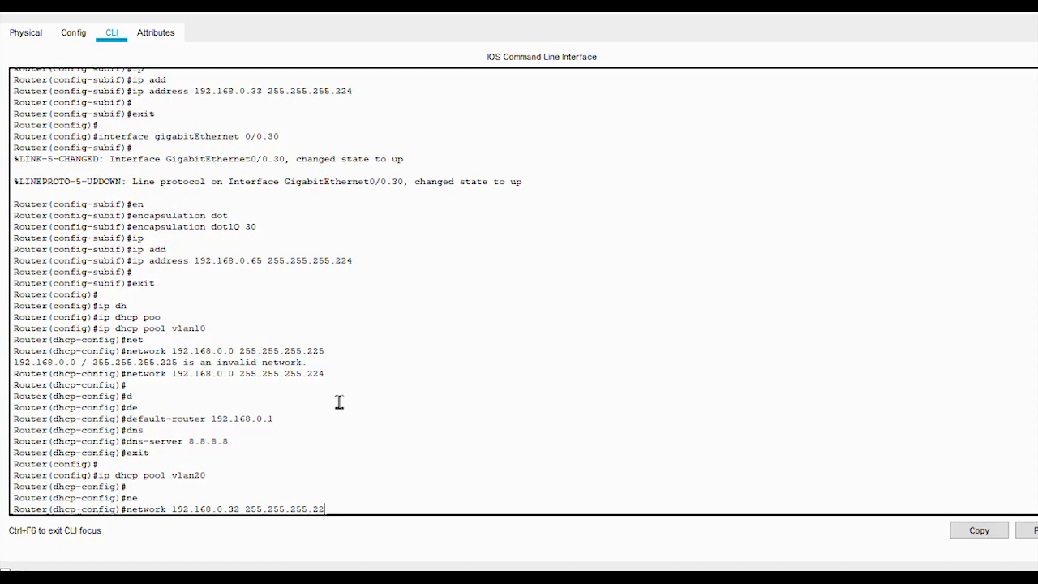
pyautogui.press('Return')
pyautogui.press('Return')
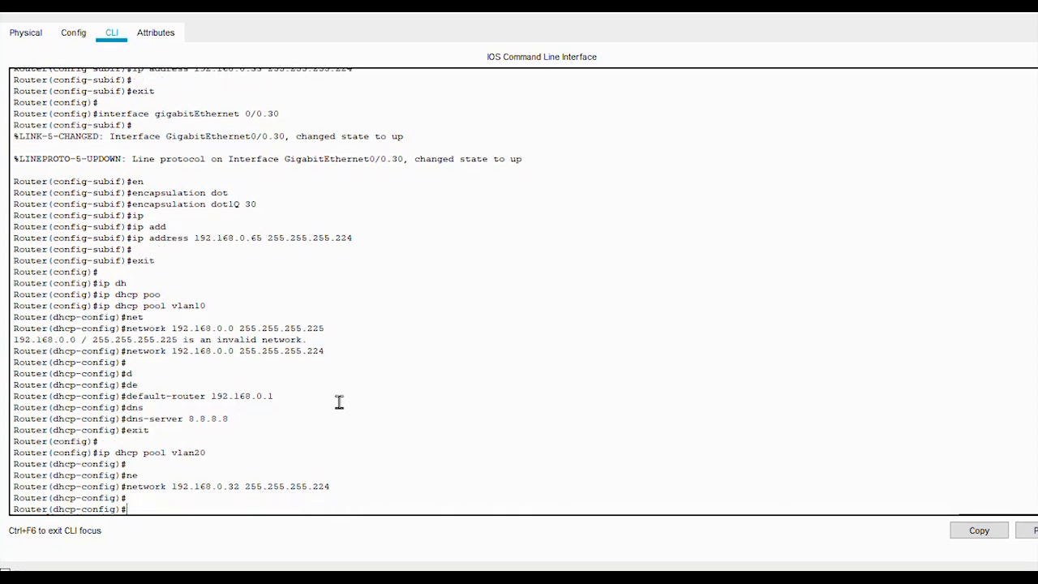
# Step: Set the vlan20 pool's default router to 192.168.0.33
pyautogui.write('de')
pyautogui.press('Tab')
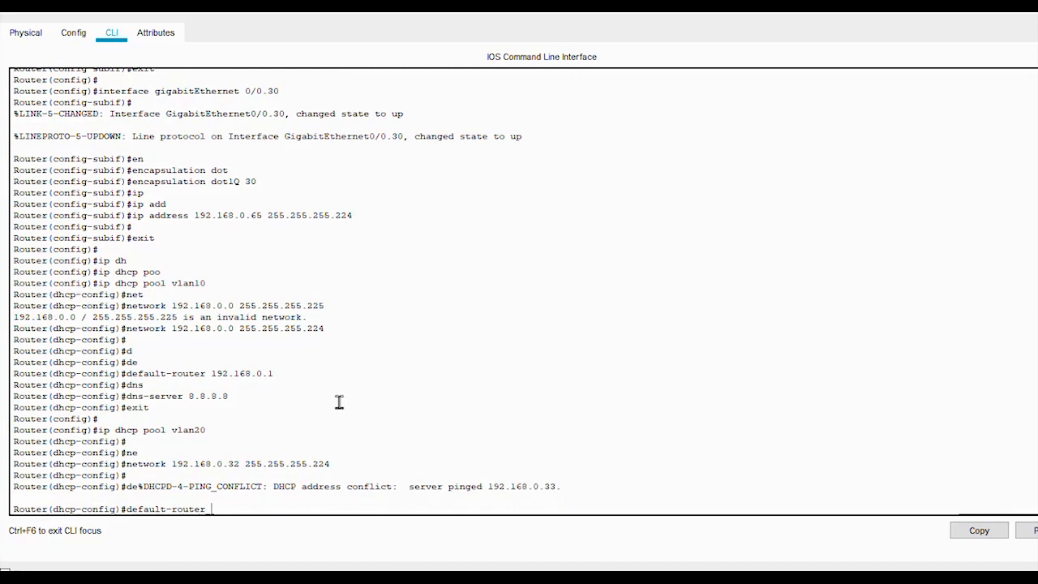
pyautogui.write('192.168.0.33')
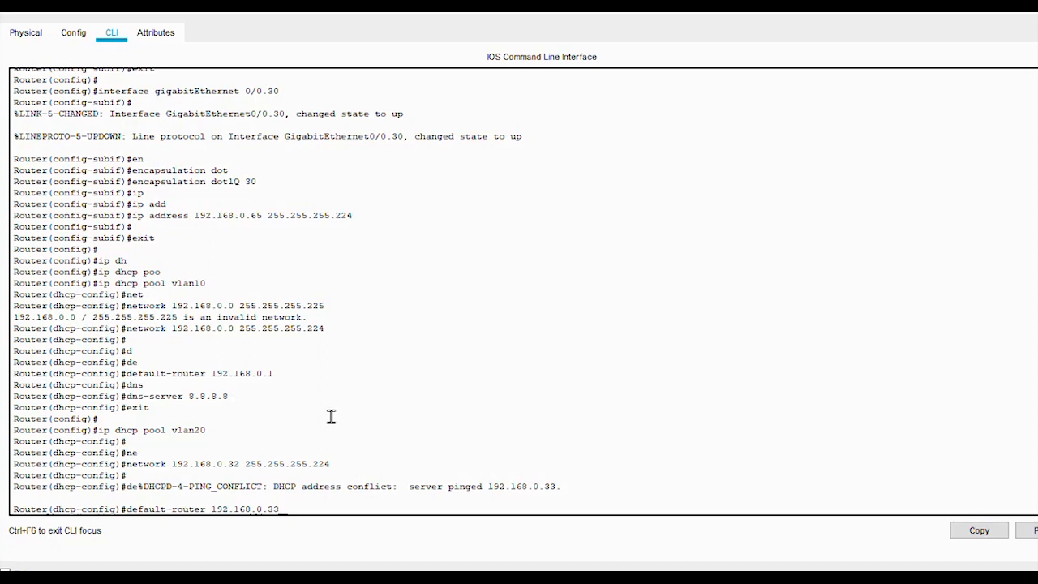
pyautogui.press('Return')
# Step: Set the vlan20 pool's DNS server to 8.8.8.8 and return to global configuration mode
pyautogui.write('dn')
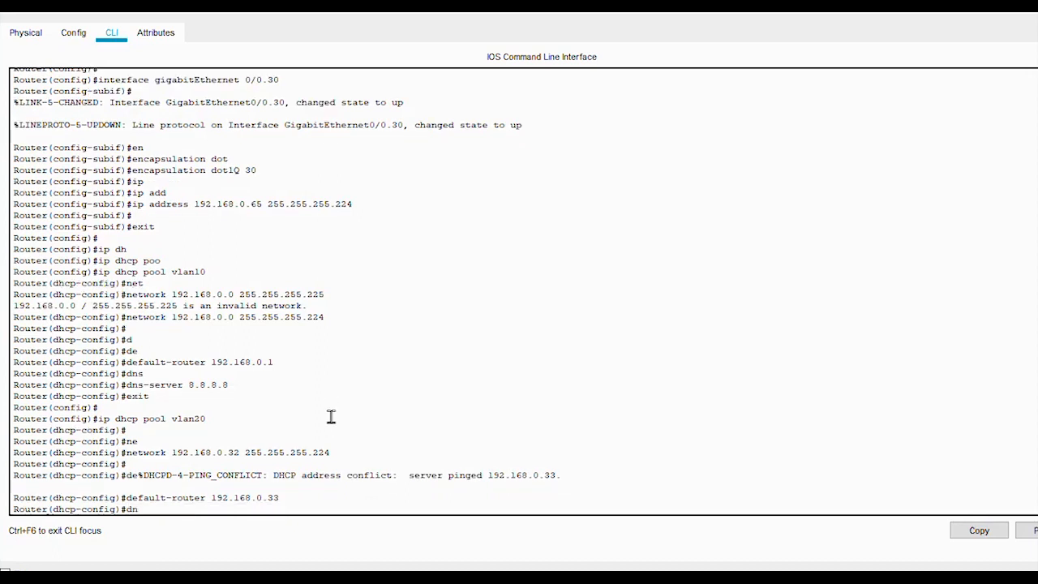
pyautogui.write('s')
pyautogui.press('Tab')
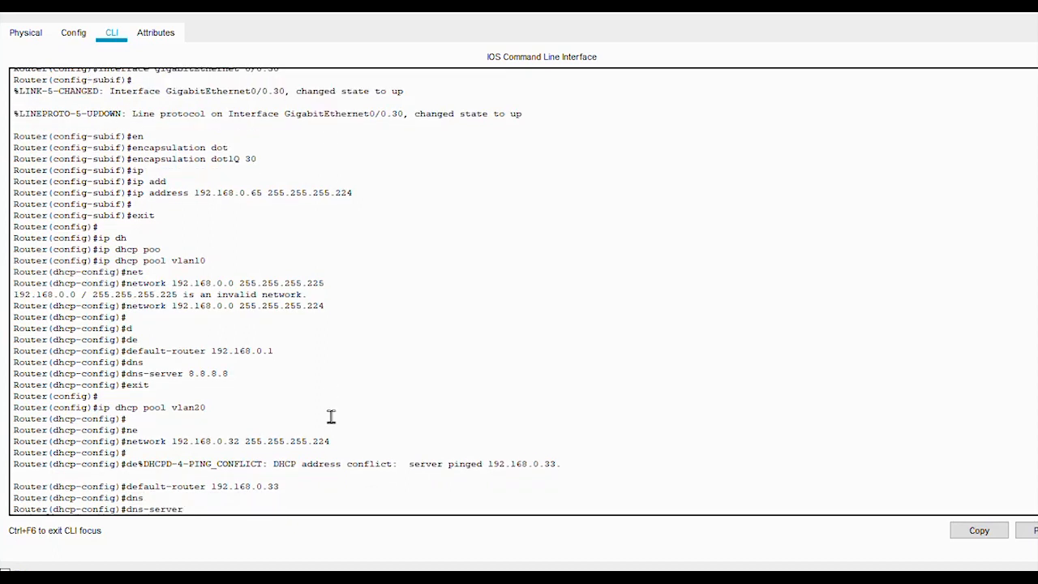
pyautogui.write('8.8.8.8')
pyautogui.press('Return')
pyautogui.write('exit')
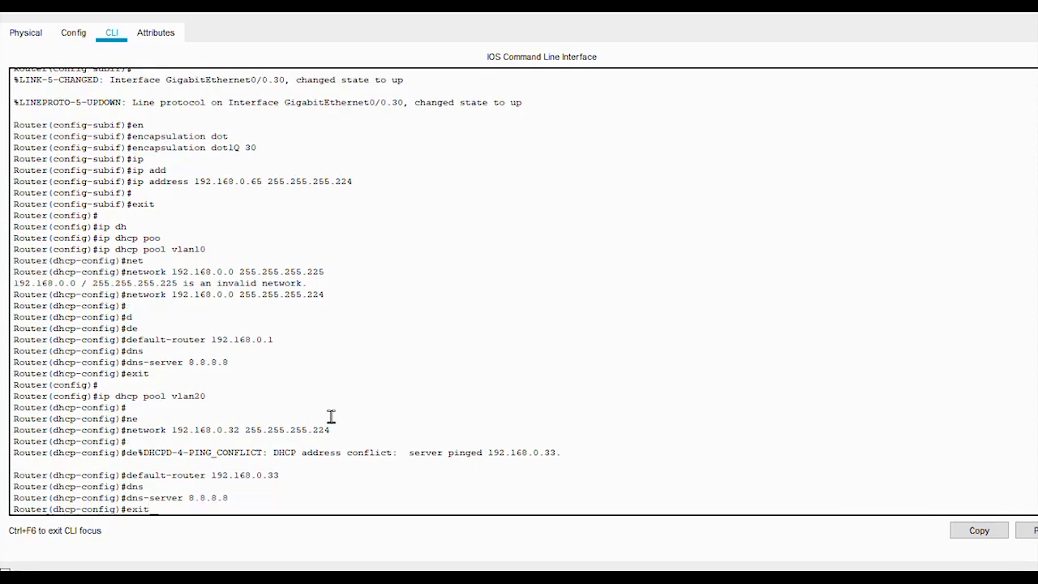
pyautogui.press('Return')
pyautogui.press('Return')
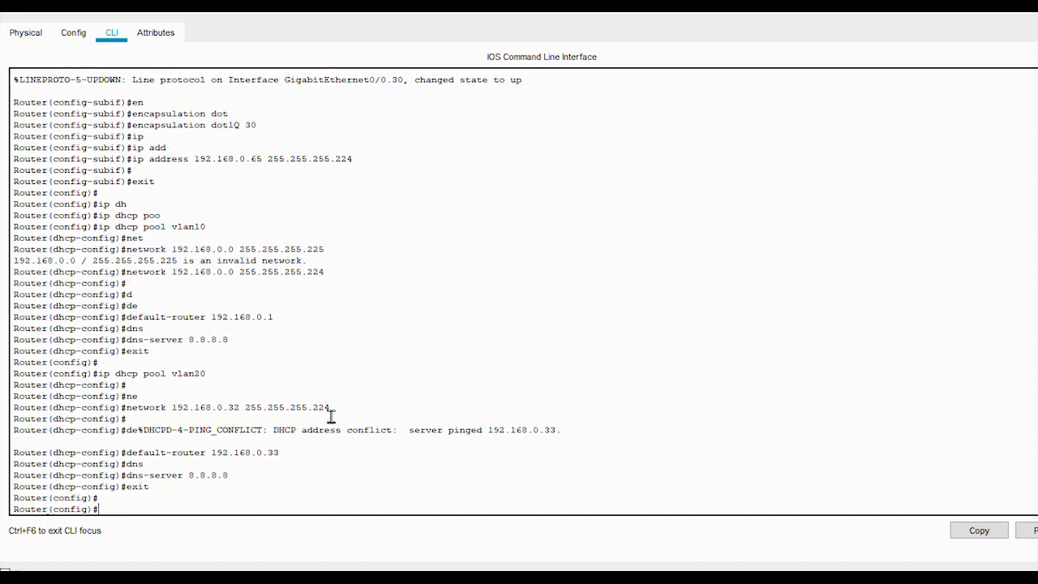
pyautogui.press('Up')
pyautogui.press('Up')
pyautogui.press('Up')
pyautogui.press('Up')
pyautogui.press('Up')
pyautogui.press('Up')
pyautogui.press('Up')
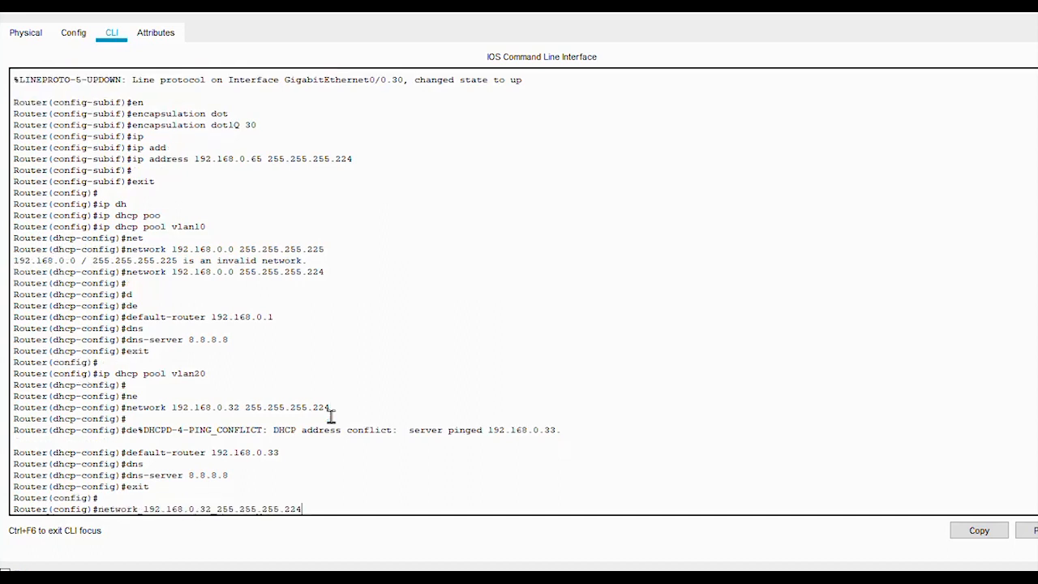
pyautogui.press('Down')
pyautogui.press('Down')
pyautogui.press('Down')
pyautogui.press('Down')
pyautogui.press('Down')
pyautogui.press('Up')
pyautogui.press('Up')
pyautogui.press('Up')
pyautogui.press('Up')
pyautogui.press('Up')
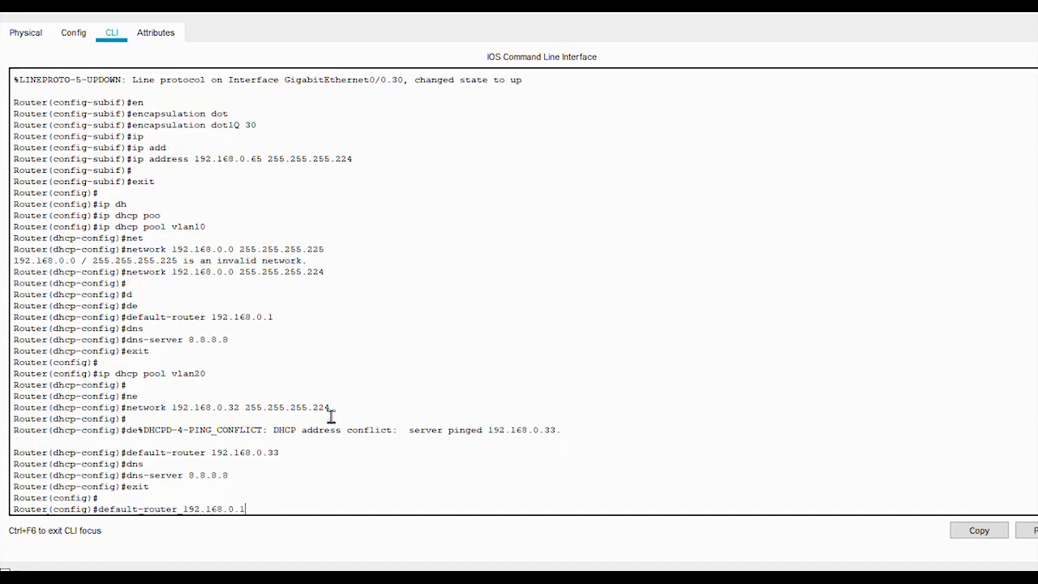
pyautogui.press('Down')
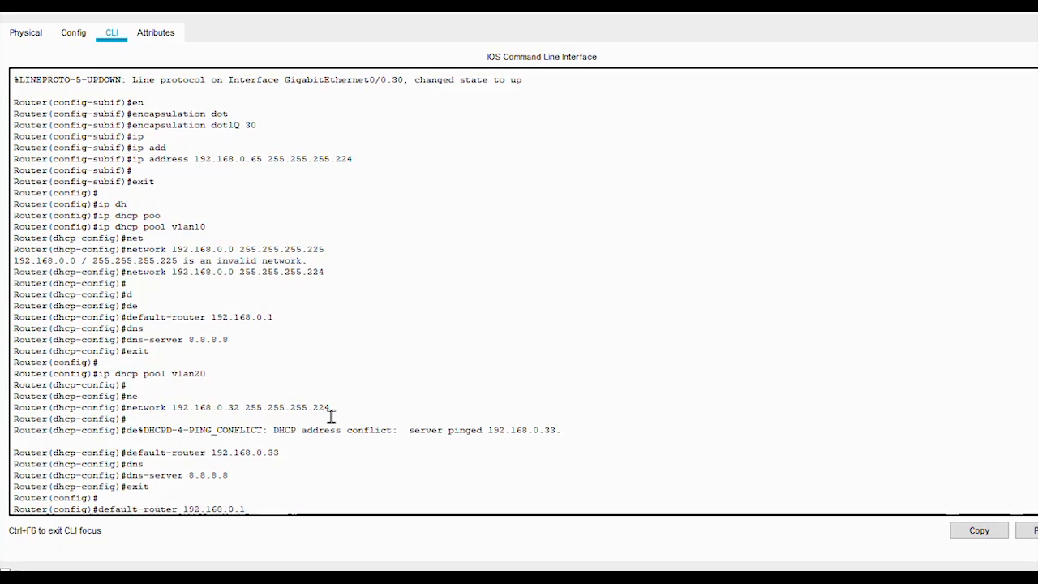
pyautogui.press('Up')
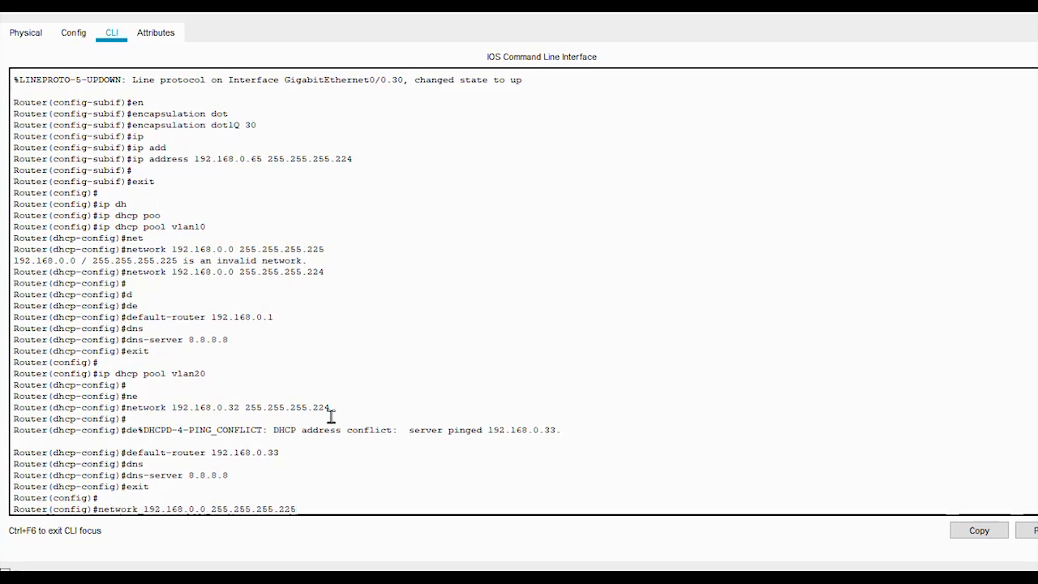
pyautogui.press('BackSpace')
pyautogui.press('BackSpace')
pyautogui.press('BackSpace')
pyautogui.press('BackSpace')
pyautogui.press('BackSpace')
pyautogui.press('BackSpace')
pyautogui.press('BackSpace')
pyautogui.press('BackSpace')
pyautogui.press('BackSpace')
pyautogui.press('BackSpace')
pyautogui.press('BackSpace')
pyautogui.press('BackSpace')
pyautogui.press('BackSpace')
pyautogui.press('BackSpace')
pyautogui.press('BackSpace')
pyautogui.press('BackSpace')
pyautogui.press('BackSpace')
pyautogui.press('BackSpace')
pyautogui.press('BackSpace')
pyautogui.press('BackSpace')
pyautogui.press('BackSpace')
pyautogui.press('BackSpace')
pyautogui.press('BackSpace')
pyautogui.press('BackSpace')
pyautogui.press('BackSpace')
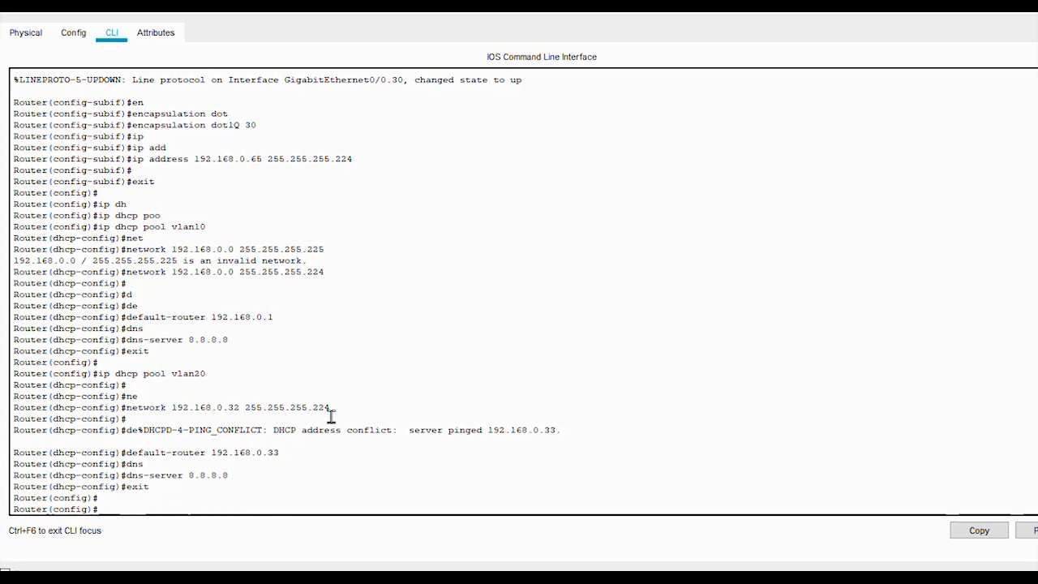
# Step: Create a third DHCP pool named vlan30 on the router
pyautogui.write('dh')
pyautogui.press('BackSpace')
pyautogui.press('BackSpace')
pyautogui.write('ip')
pyautogui.press('Tab')
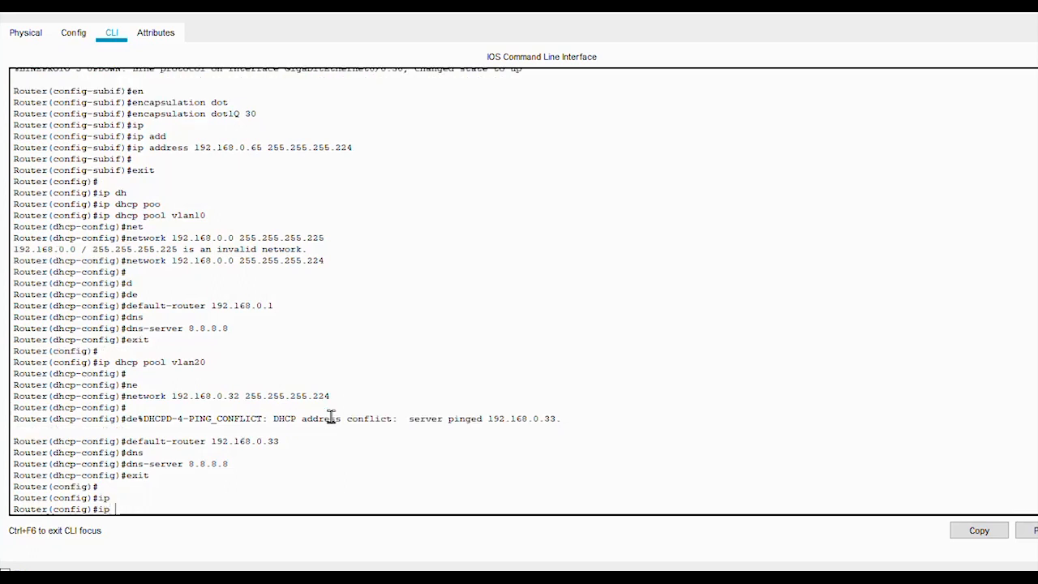
pyautogui.write('dh')
pyautogui.press('Tab')
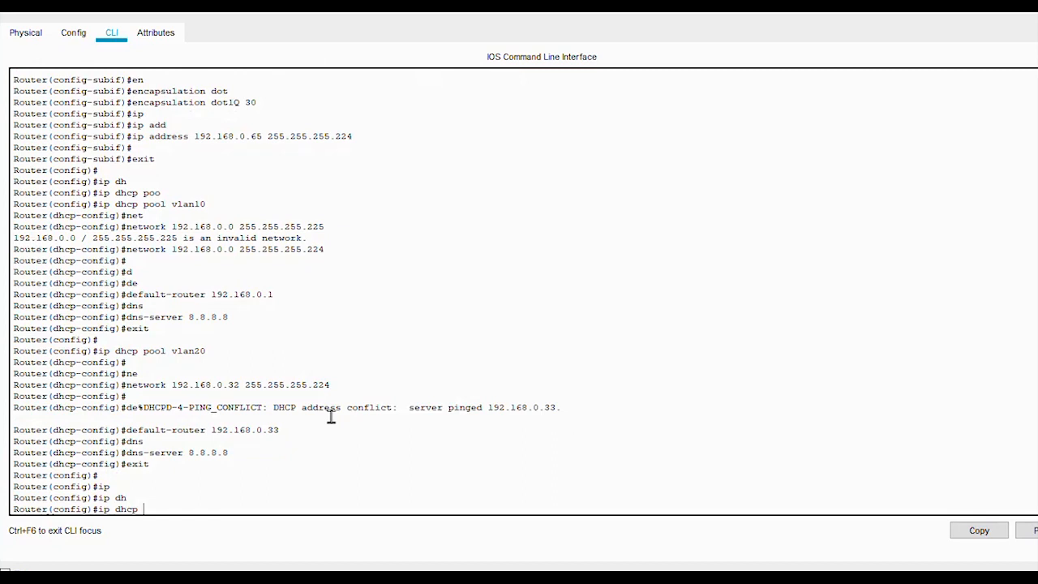
pyautogui.write('po')
pyautogui.press('Tab')
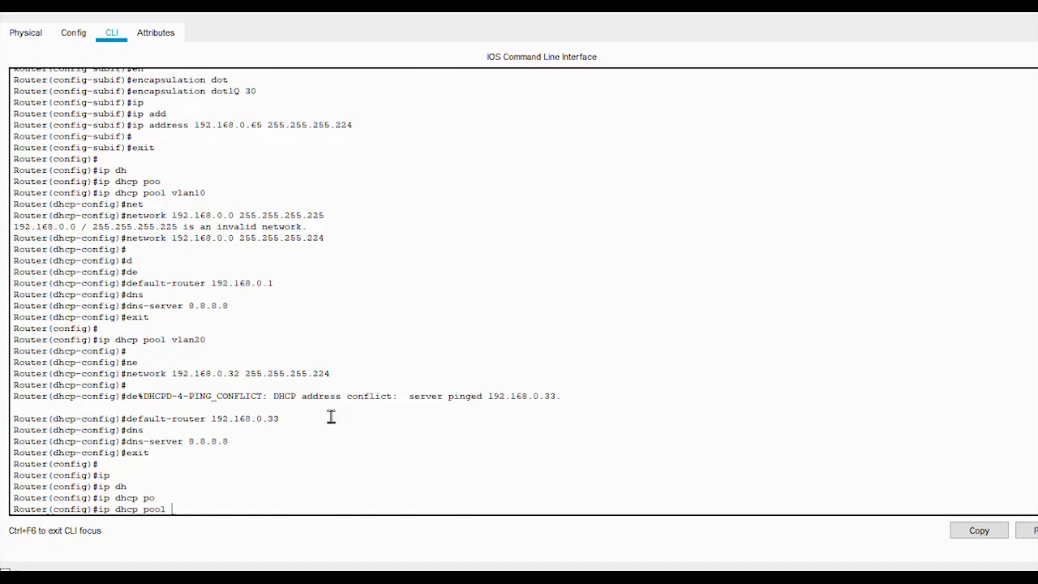
pyautogui.write('vlan ')
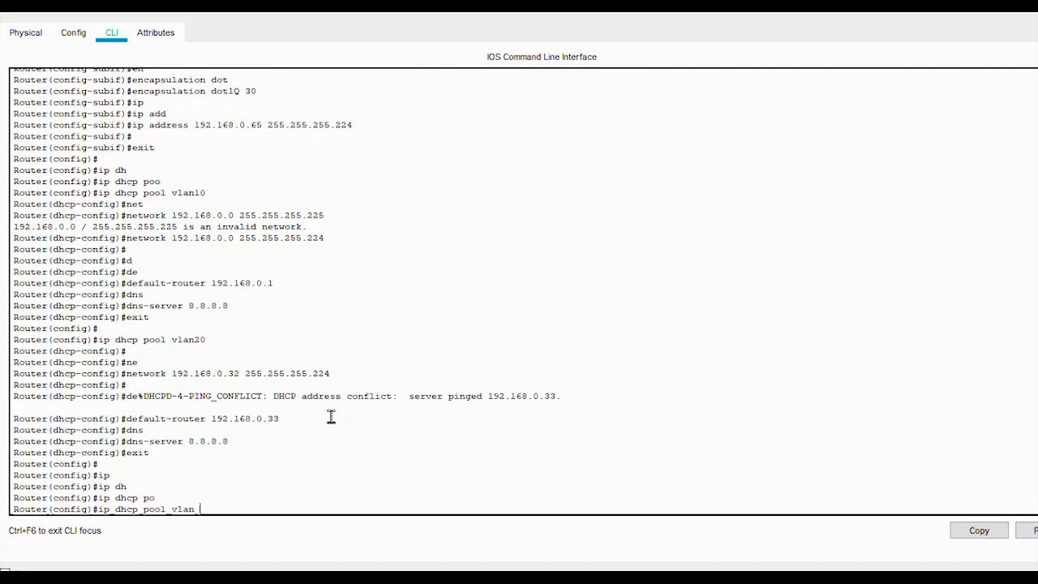
pyautogui.write('30')
pyautogui.press('Return')
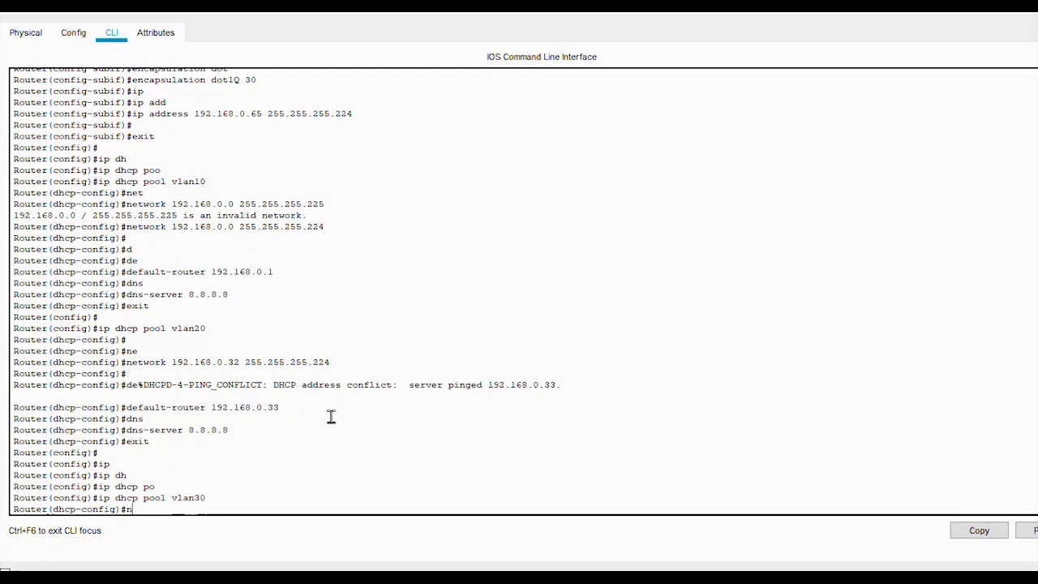
# Step: Set the vlan30 pool's network to 192.168.0.64 with mask 255.255.255.224, checking the third network's address in the Paint 3D notes
pyautogui.write('et')
pyautogui.press('Tab')
pyautogui.write('1')
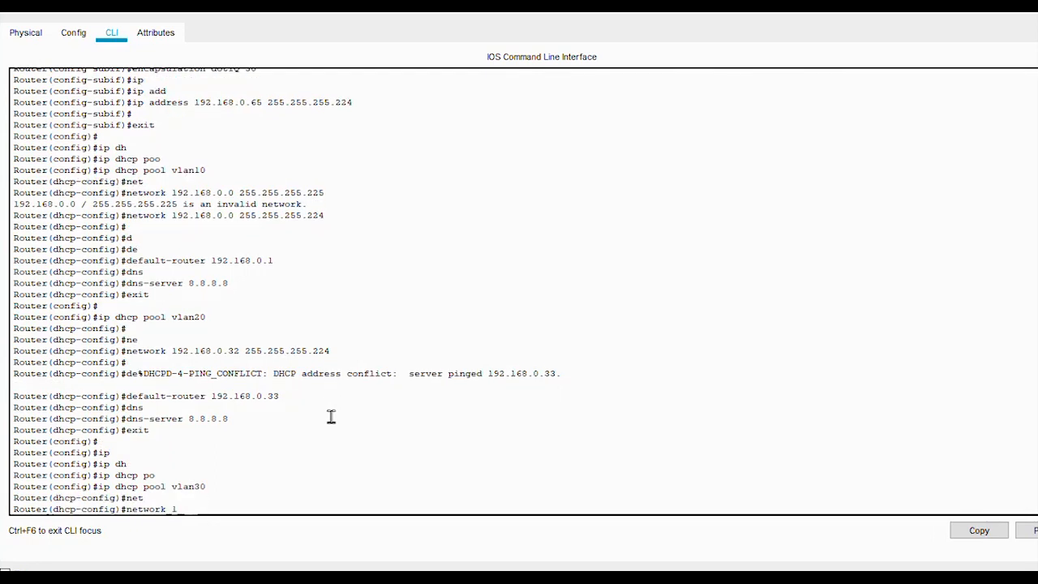
pyautogui.write('92.168.0.')
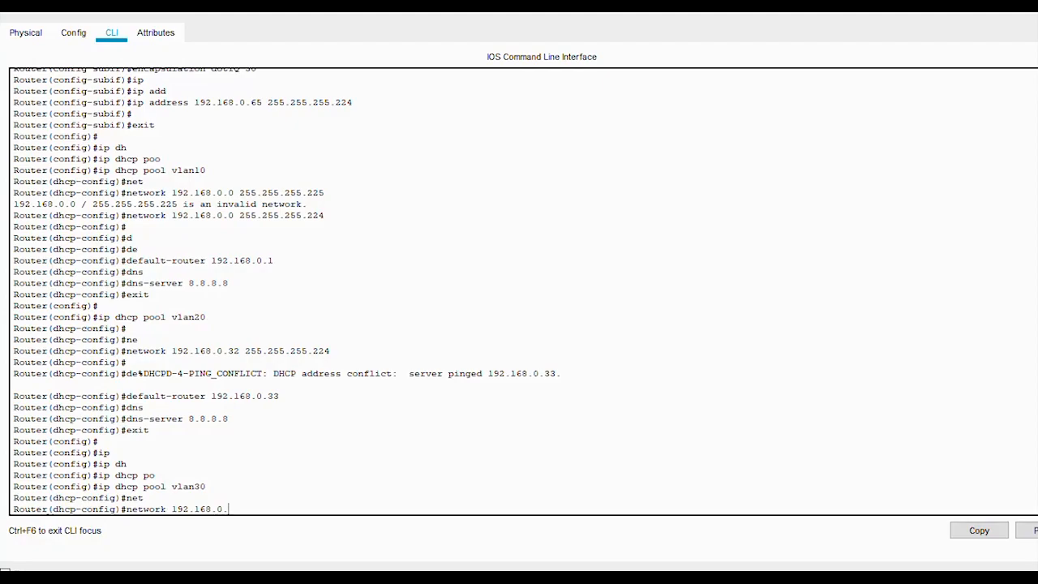
pyautogui.click(430, 578)
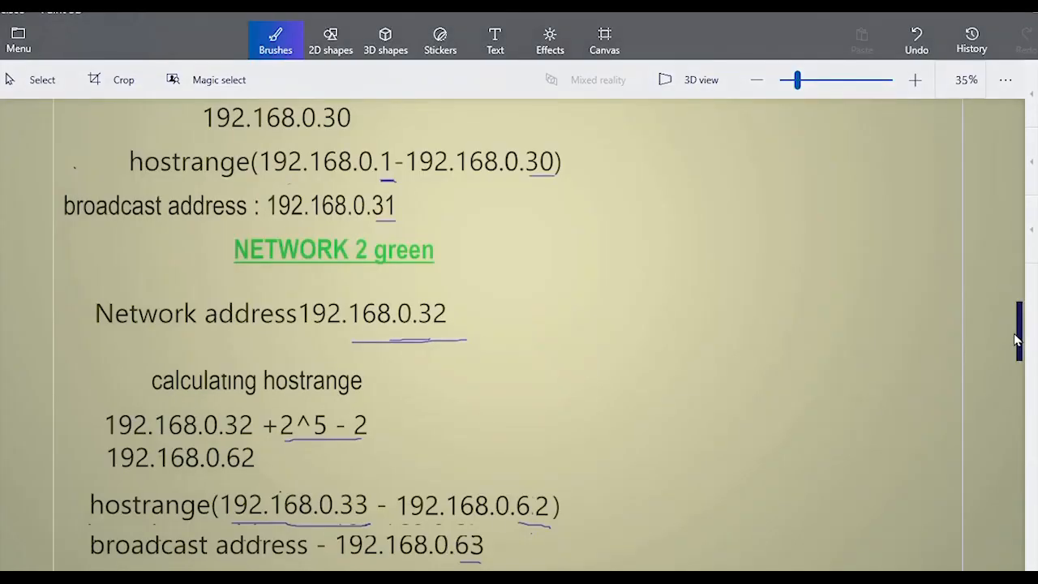
pyautogui.moveTo(1019, 339); pyautogui.dragTo(1022, 399)
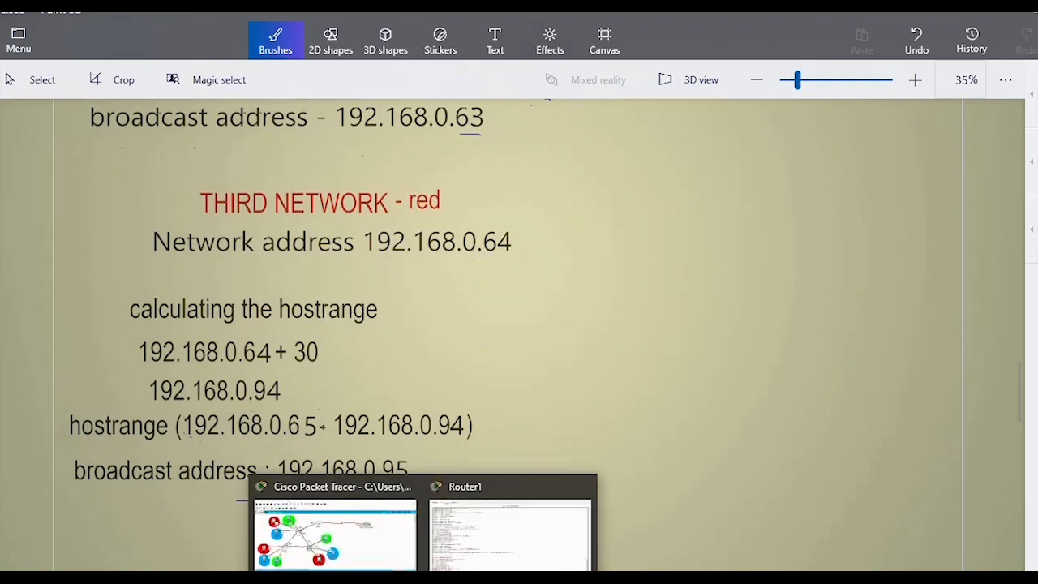
pyautogui.click(507, 519)
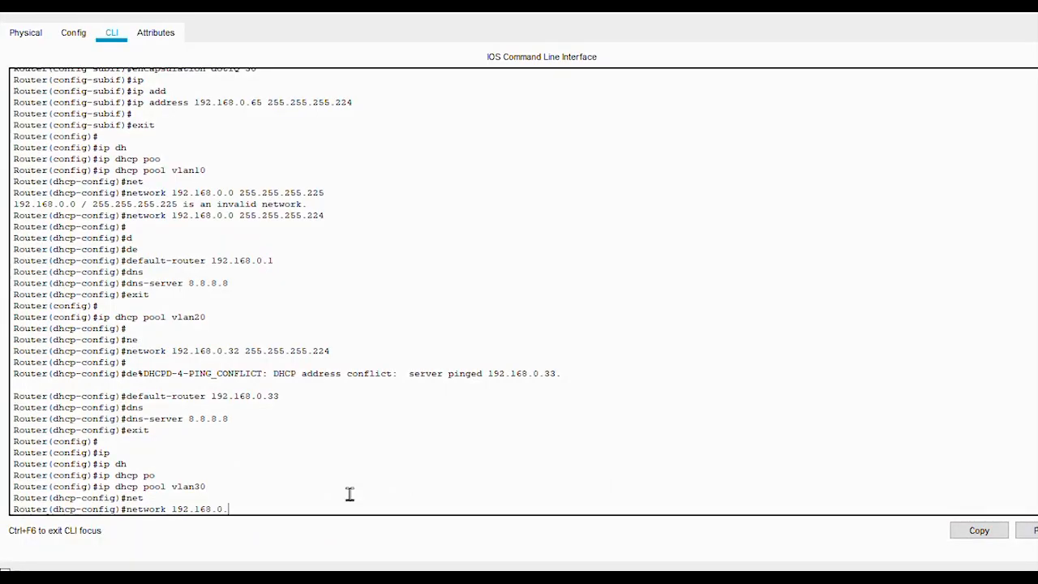
pyautogui.write('64 255.255.255.224')
pyautogui.press('Return')
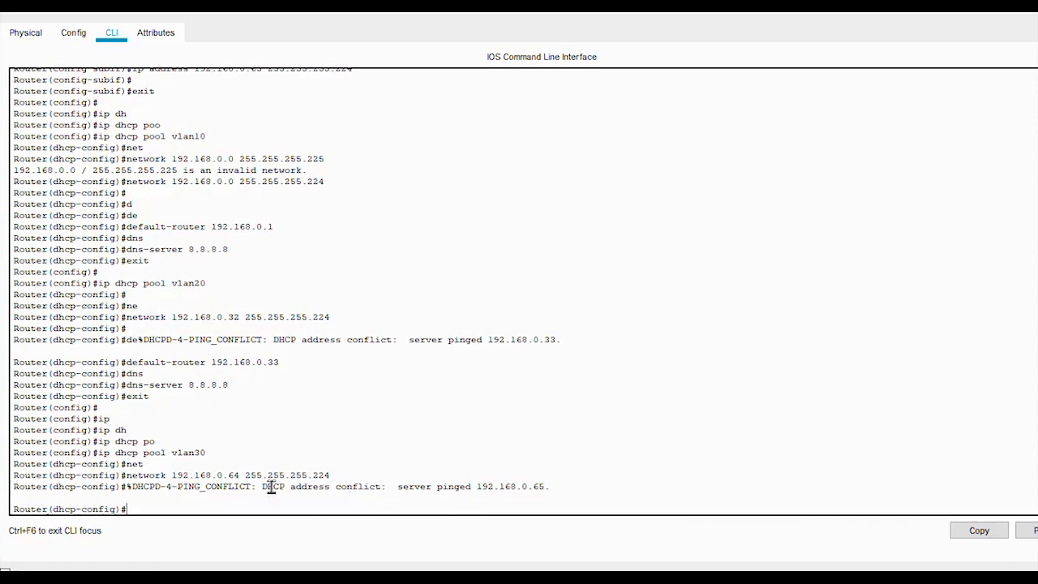
# Step: Set the vlan30 pool's default router to 192.168.0.65
pyautogui.write('net')
pyautogui.press('BackSpace')
pyautogui.press('BackSpace')
pyautogui.press('BackSpace')
pyautogui.write('de')
pyautogui.press('Tab')
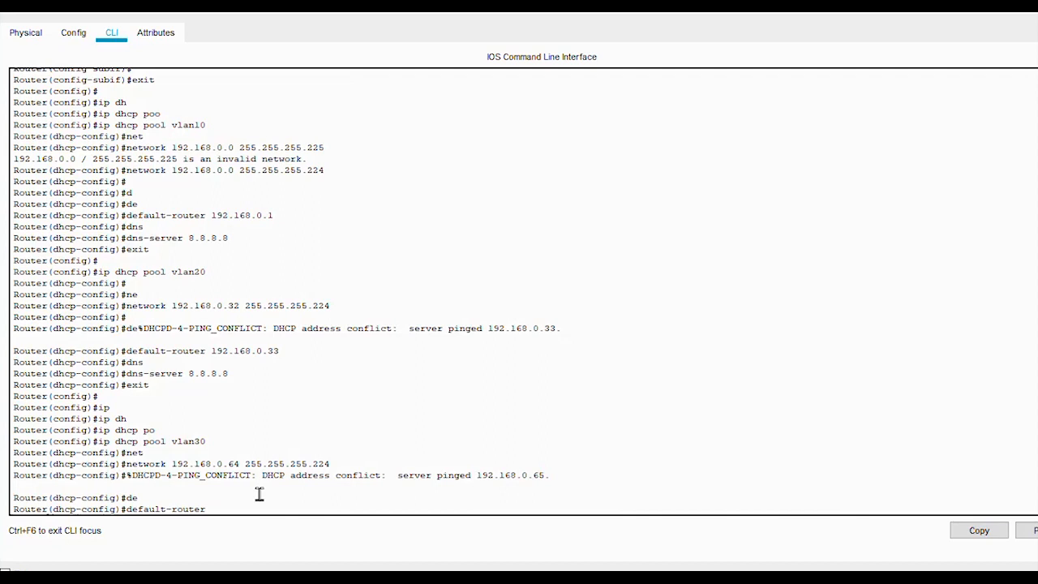
pyautogui.write('192.168.0.65')
pyautogui.press('Return')
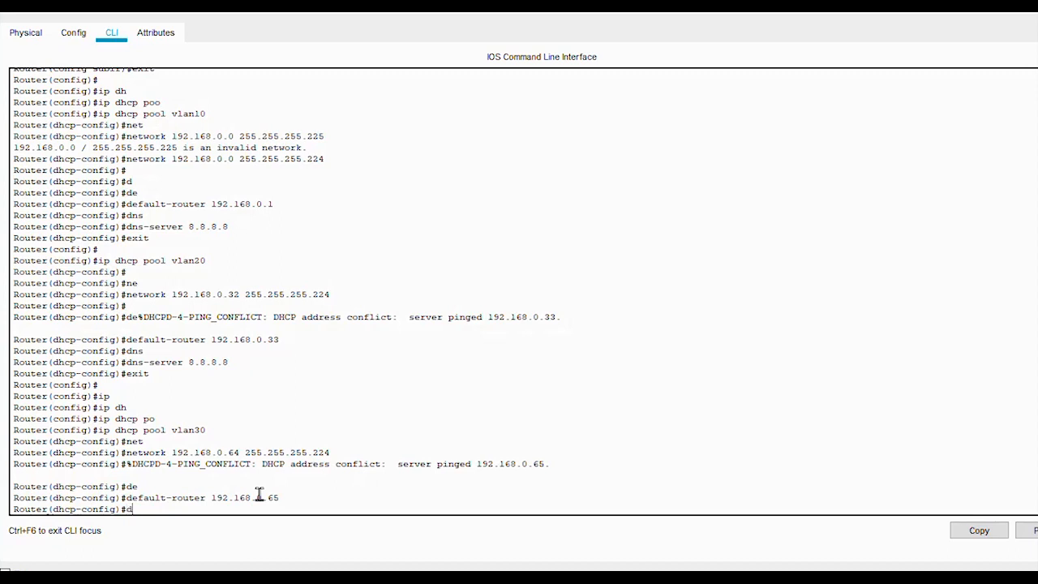
# Step: Set the vlan30 pool's DNS server to 8.8.8.8 and return to global configuration mode
pyautogui.write('dns')
pyautogui.press('Tab')
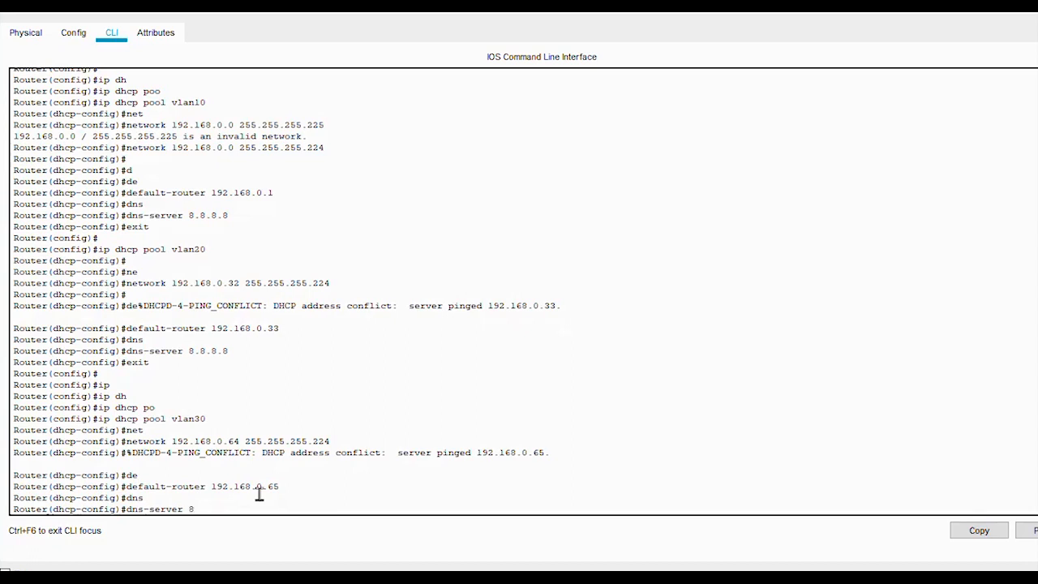
pyautogui.write('88')
pyautogui.press('BackSpace')
pyautogui.write('.8.8')
pyautogui.press('Return')
pyautogui.press('Return')
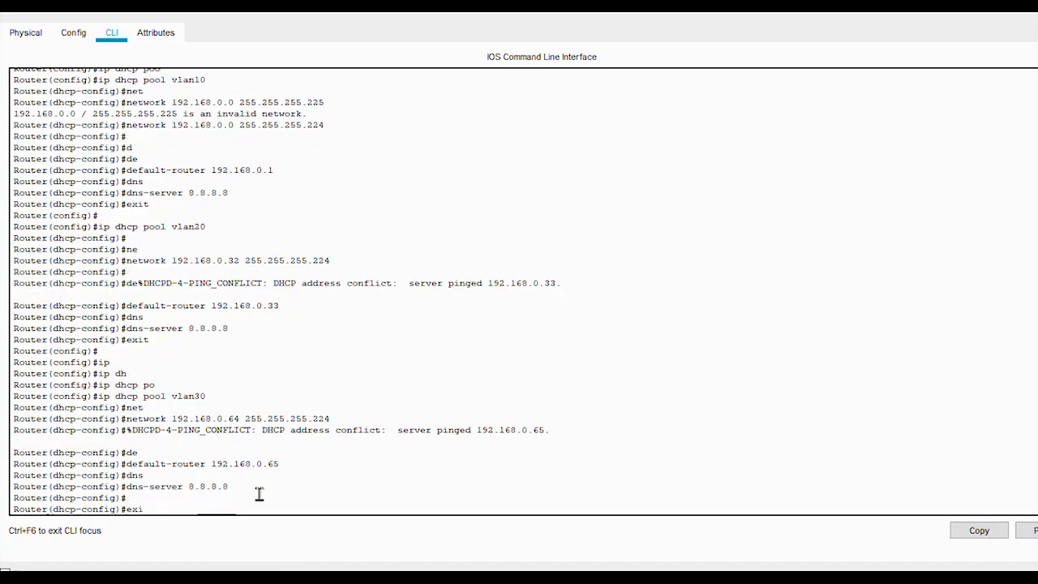
pyautogui.press('Return')
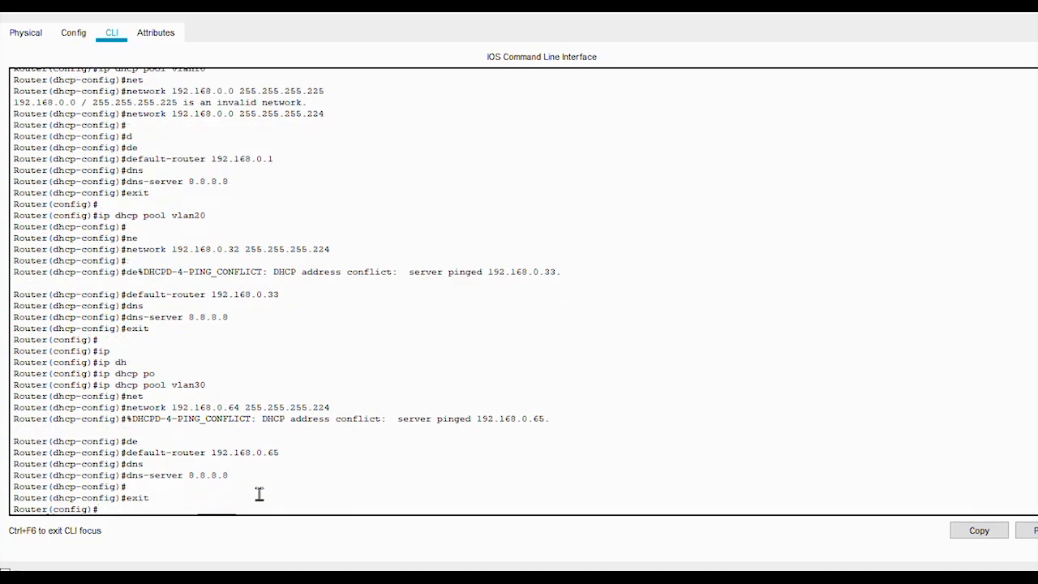
# Step: Leave global configuration mode and display the router's running configuration
pyautogui.write('exi')
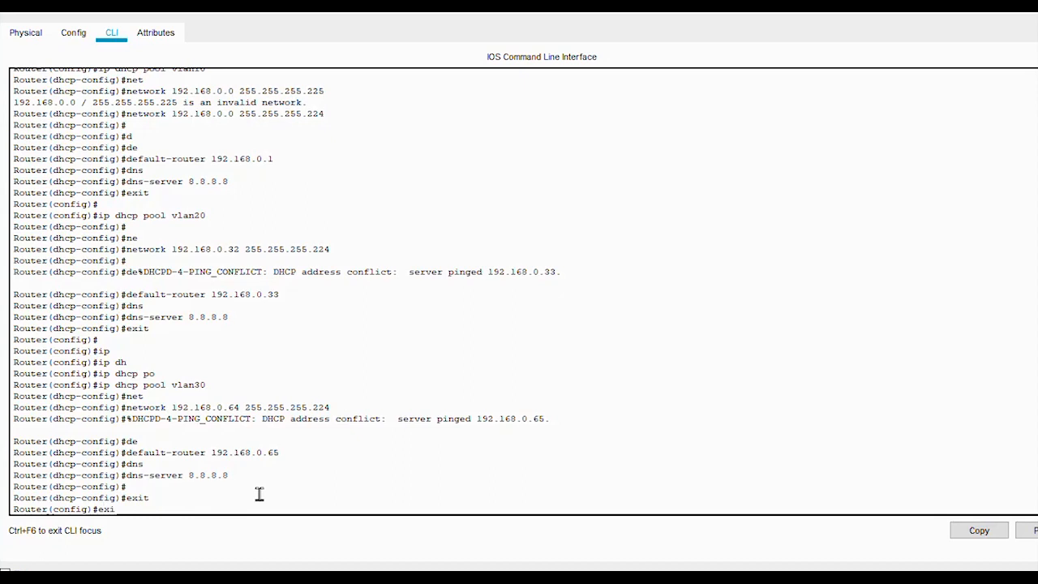
pyautogui.write('t')
pyautogui.press('Return')
pyautogui.write('s')
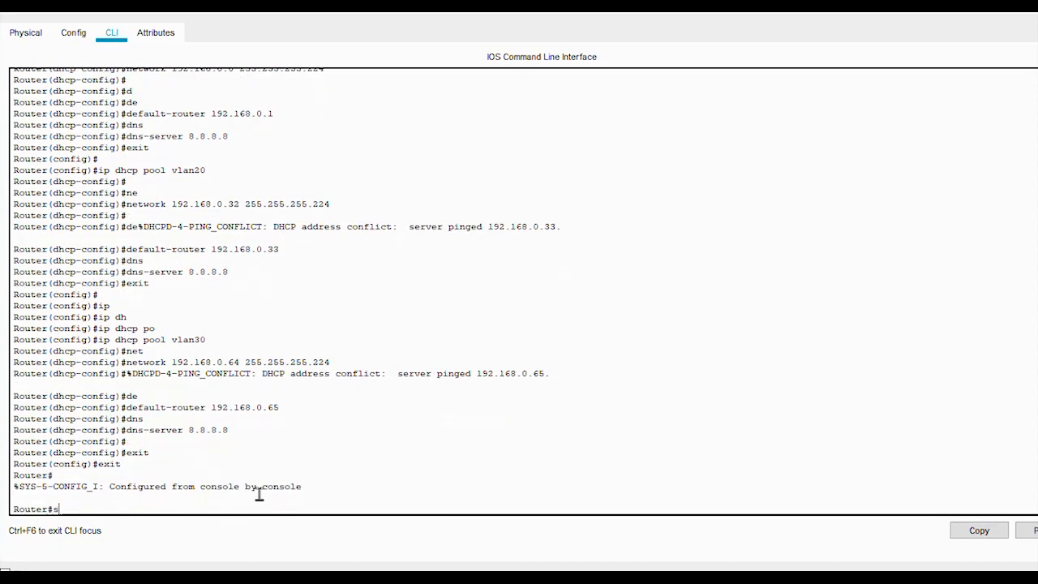
pyautogui.write('h')
pyautogui.press('Tab')
pyautogui.write('ru')
pyautogui.press('Tab')
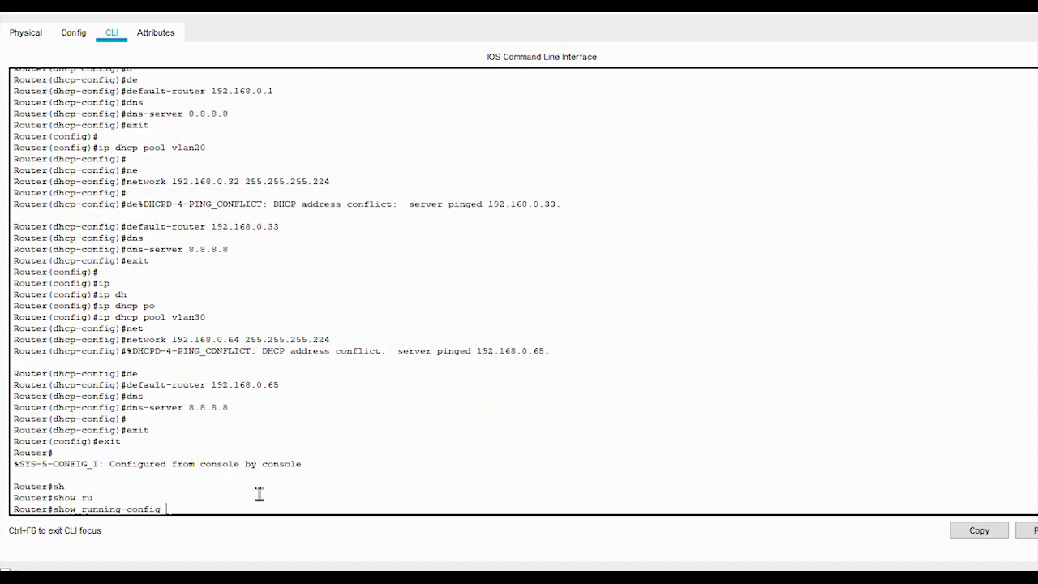
pyautogui.press('Return')
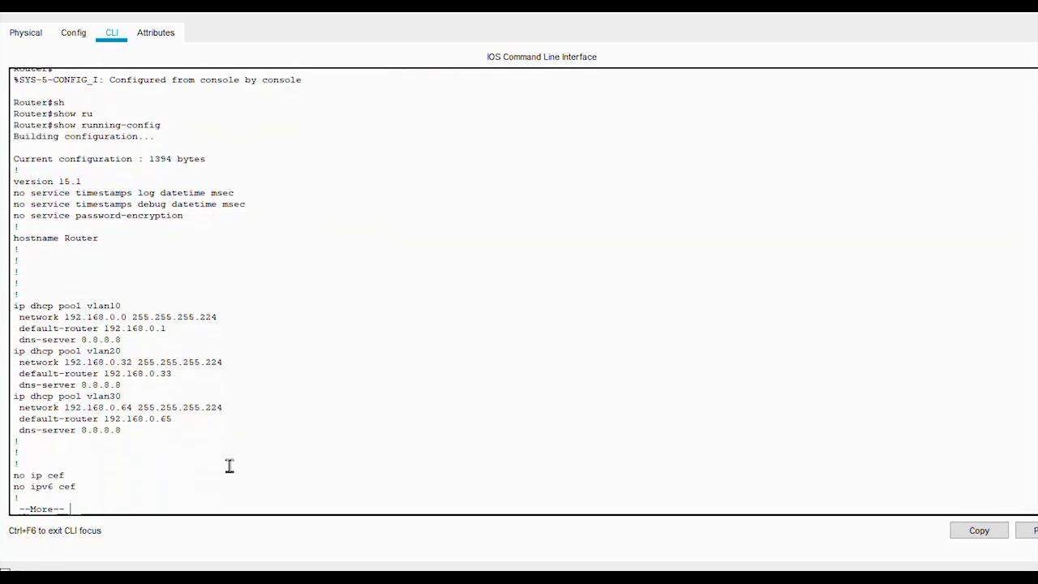
# Step: Review the network, default router and DNS server entries of the vlan10, vlan20 and vlan30 DHCP pools
pyautogui.moveTo(182, 328); pyautogui.dragTo(42, 306)
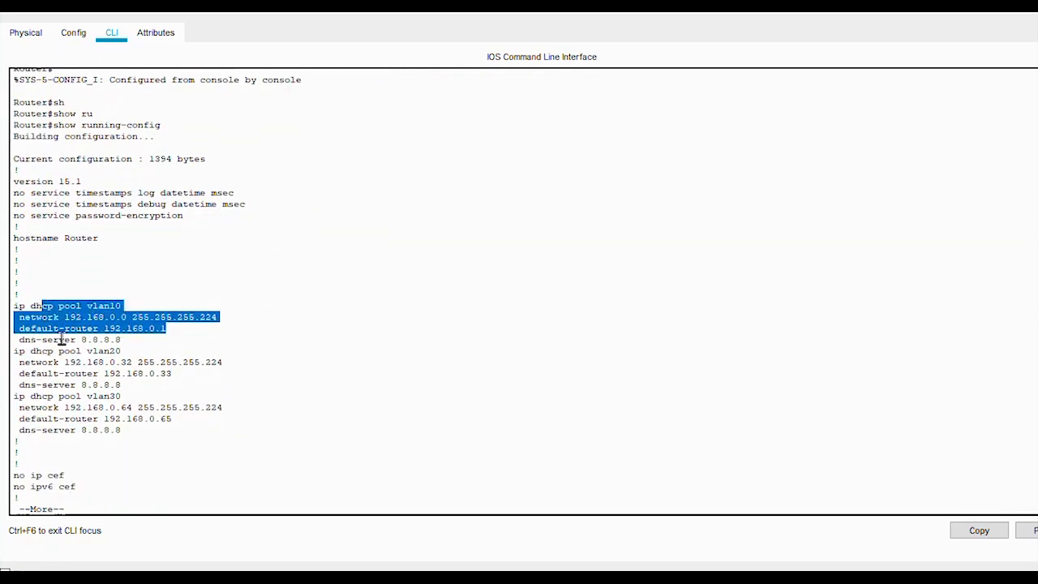
pyautogui.moveTo(171, 373); pyautogui.dragTo(36, 351)
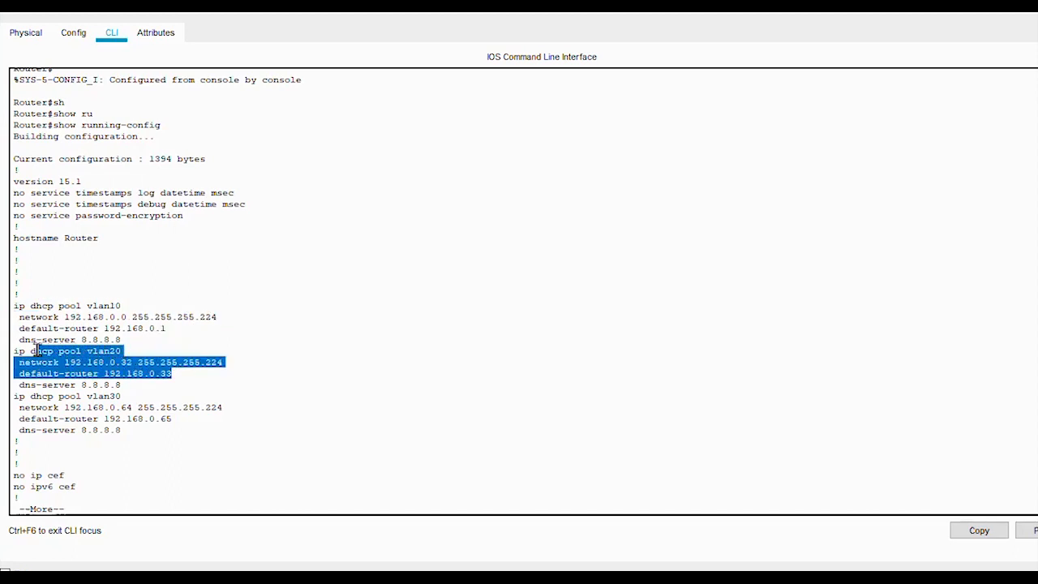
pyautogui.moveTo(123, 430); pyautogui.dragTo(15, 397)
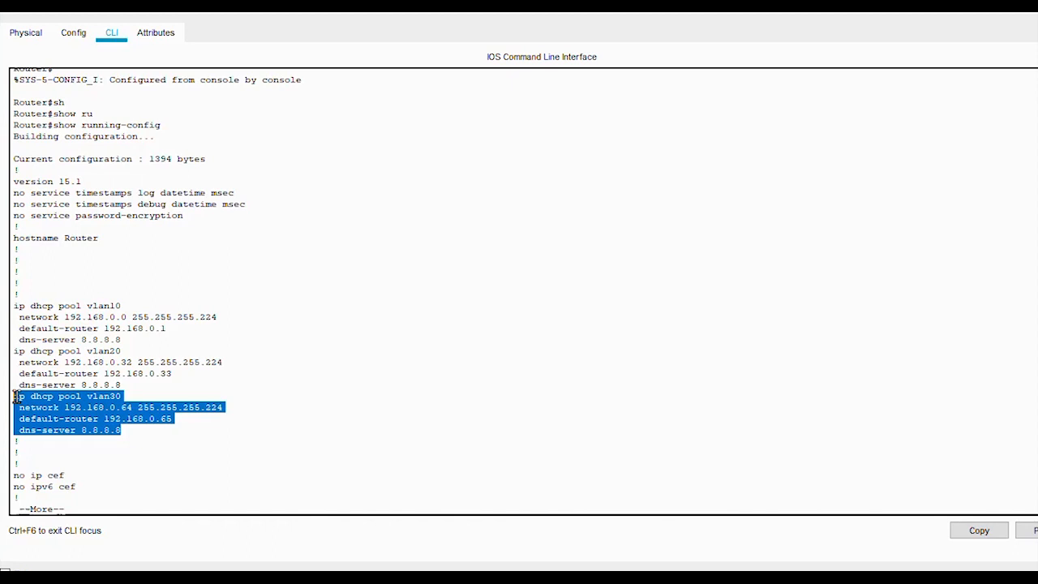
pyautogui.click(187, 460)
pyautogui.press('space')
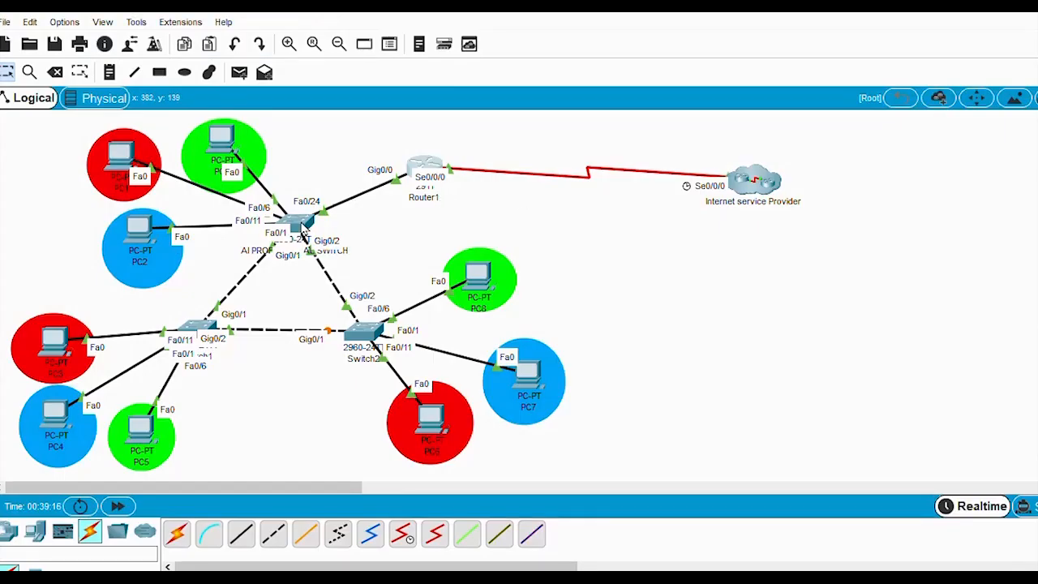
# Step: Try to obtain a DHCP address on PC2 by switching its IPv4 configuration to Static and back to DHCP, repeating the request once
pyautogui.moveTo(303, 227); pyautogui.dragTo(313, 228)
pyautogui.click(227, 142)
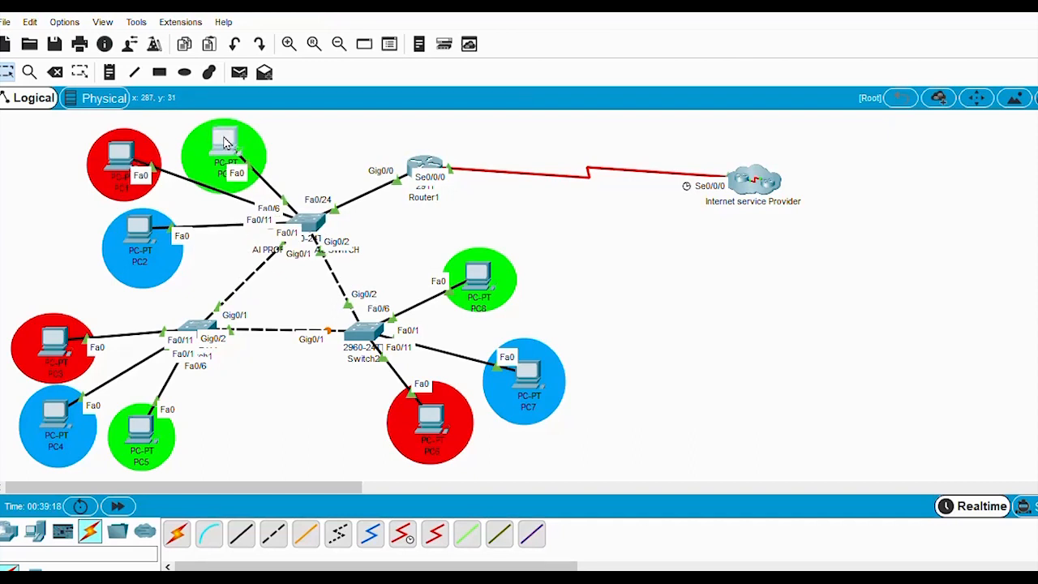
pyautogui.moveTo(142, 233); pyautogui.dragTo(144, 243)
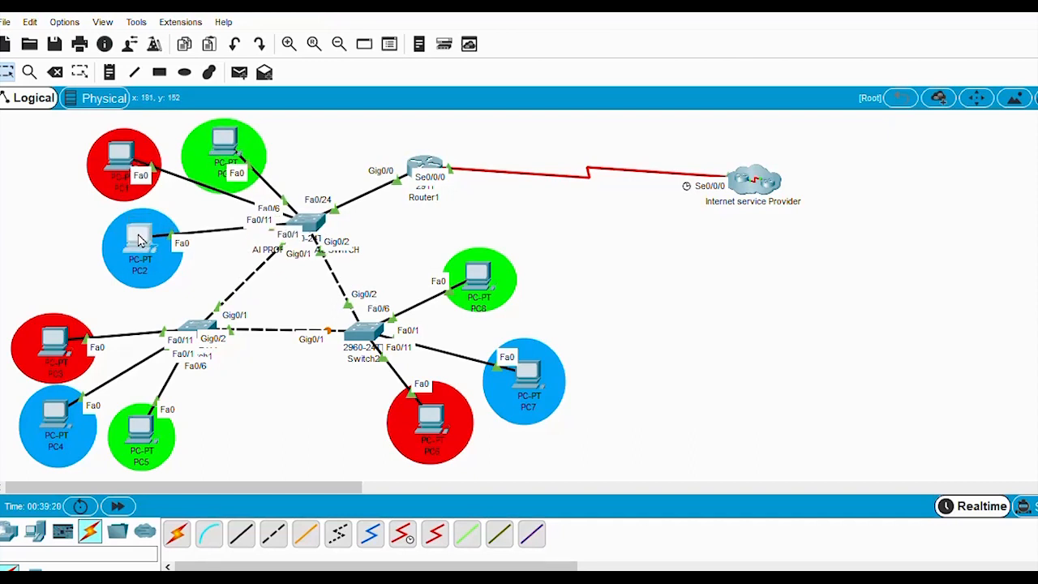
pyautogui.click(133, 243)
pyautogui.click(711, 74)
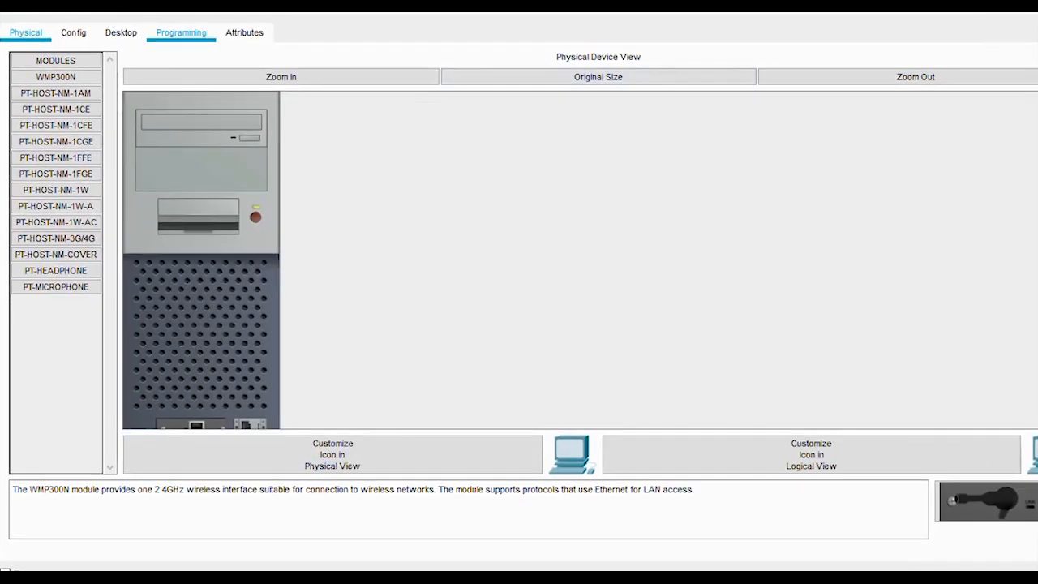
pyautogui.click(120, 32)
pyautogui.click(104, 88)
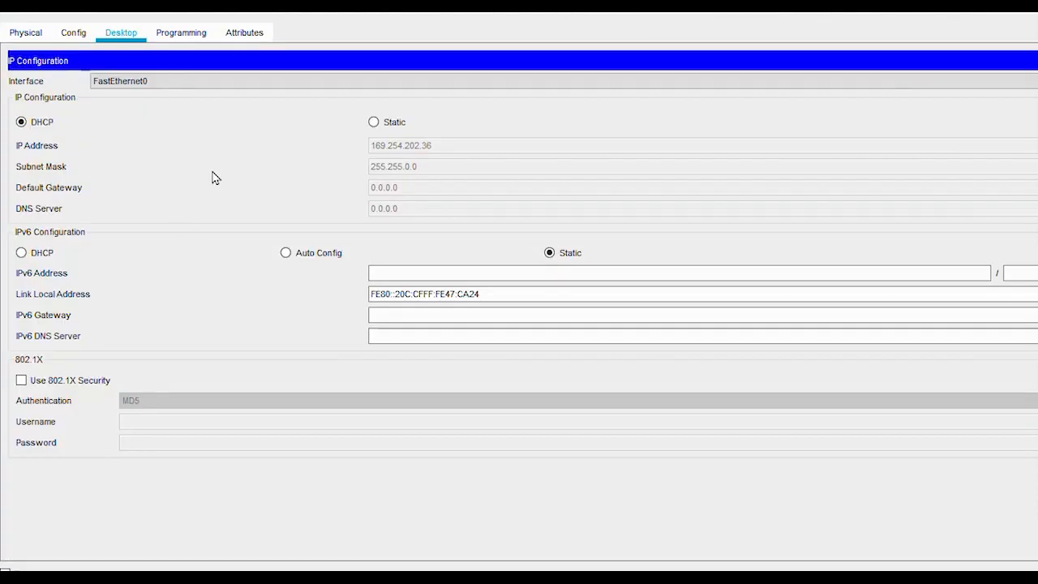
pyautogui.click(373, 122)
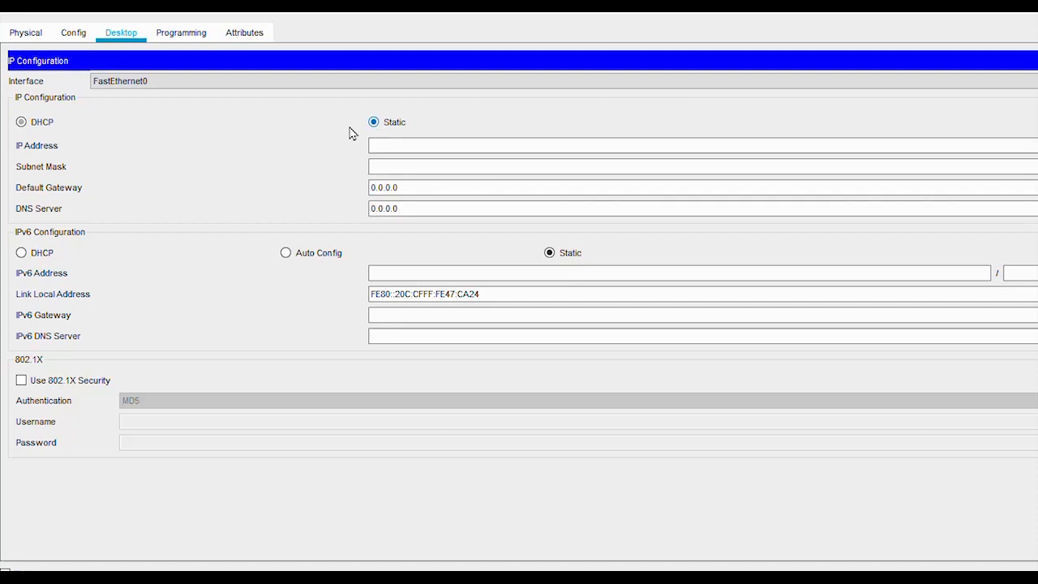
pyautogui.click(21, 123)
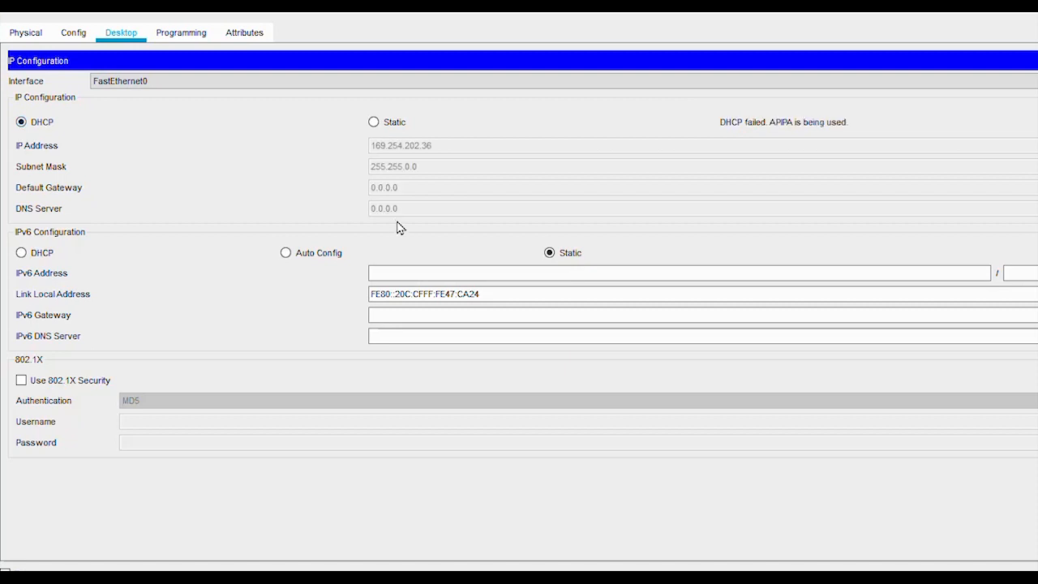
pyautogui.click(373, 123)
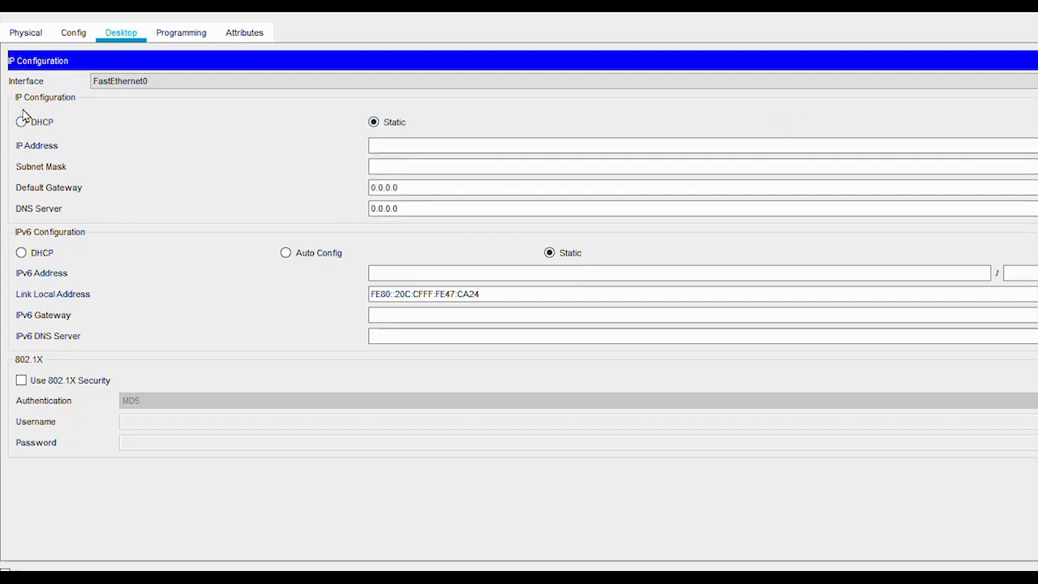
pyautogui.click(21, 123)
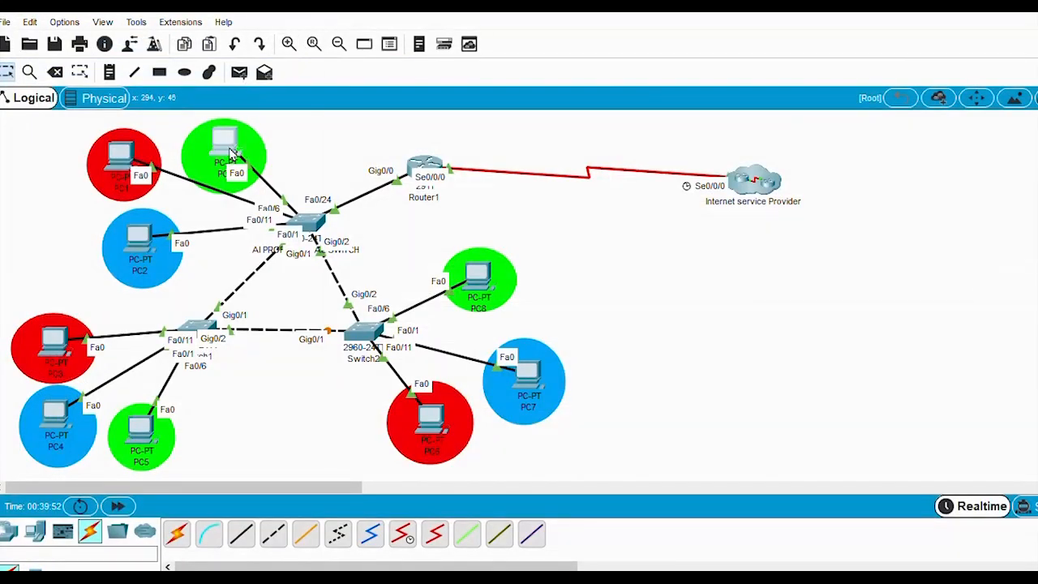
# Step: Renew PC0's DHCP address by switching its IPv4 configuration to Static and back to DHCP, and close its window
pyautogui.click(226, 147)
pyautogui.click(450, 111)
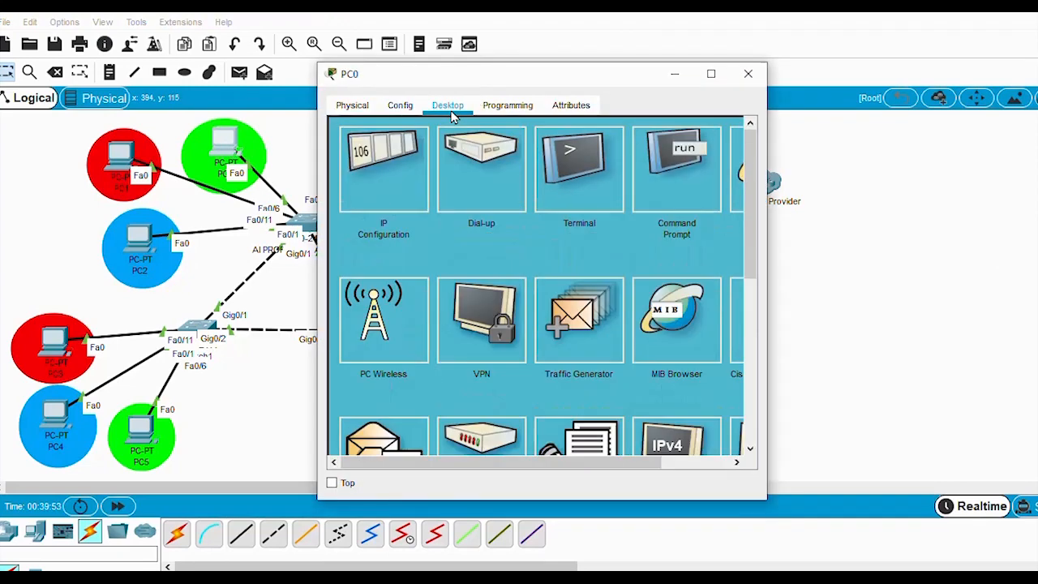
pyautogui.click(388, 187)
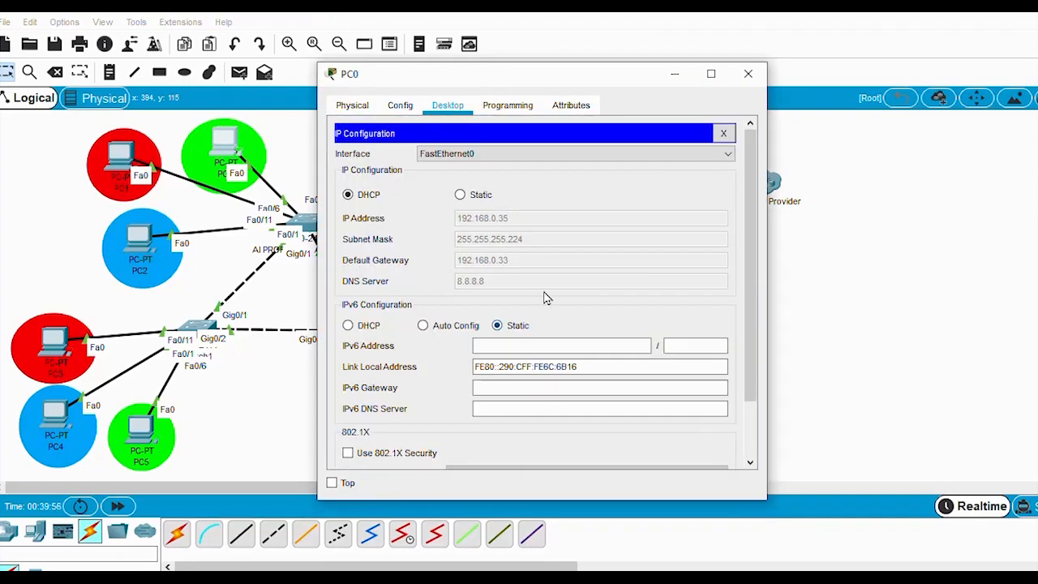
pyautogui.click(460, 195)
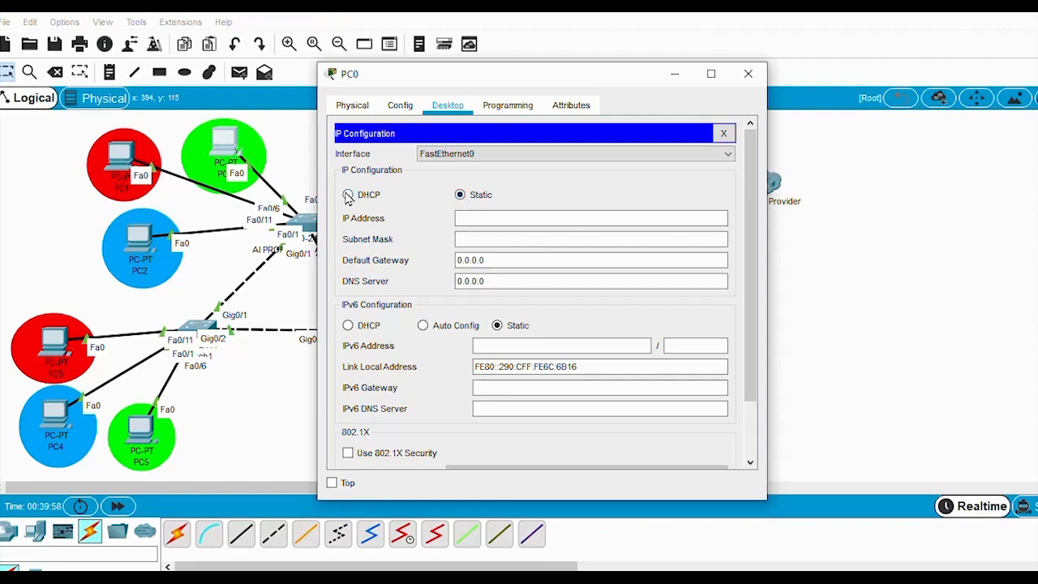
pyautogui.click(348, 197)
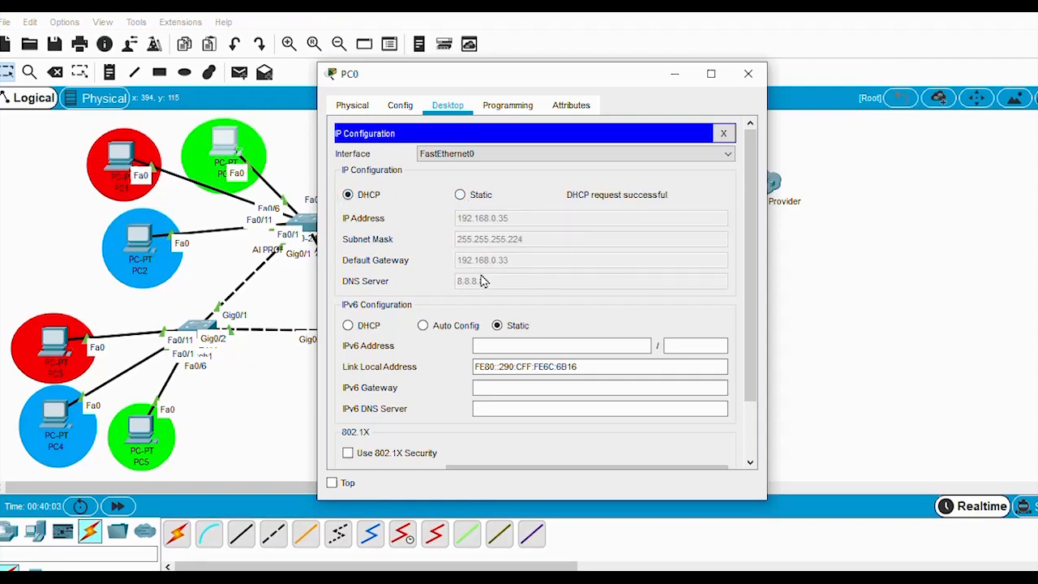
pyautogui.click(748, 74)
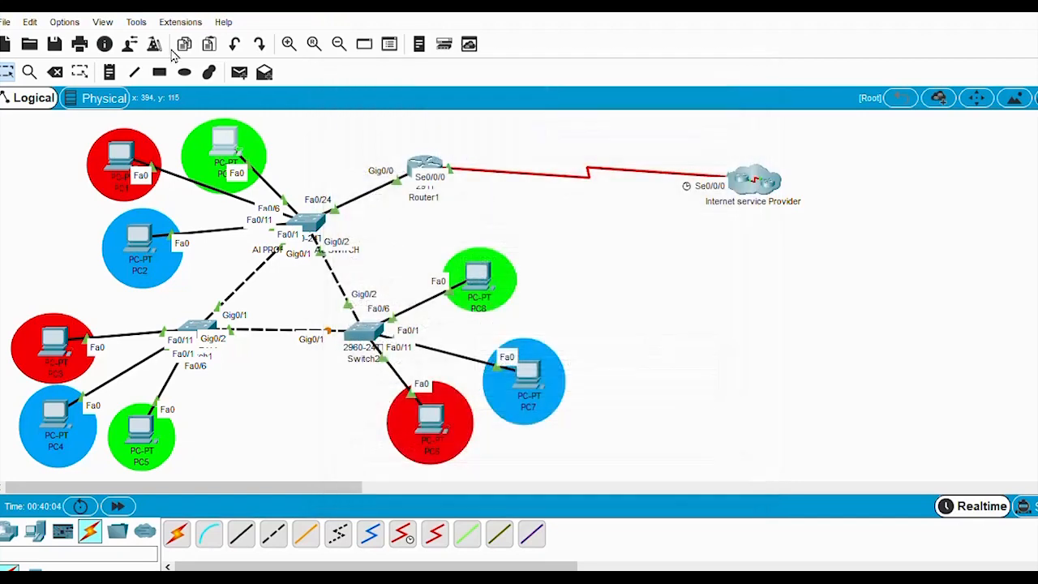
# Step: Obtain an IPv4 address for PC1 through DHCP in its IP configuration
pyautogui.click(122, 154)
pyautogui.click(448, 105)
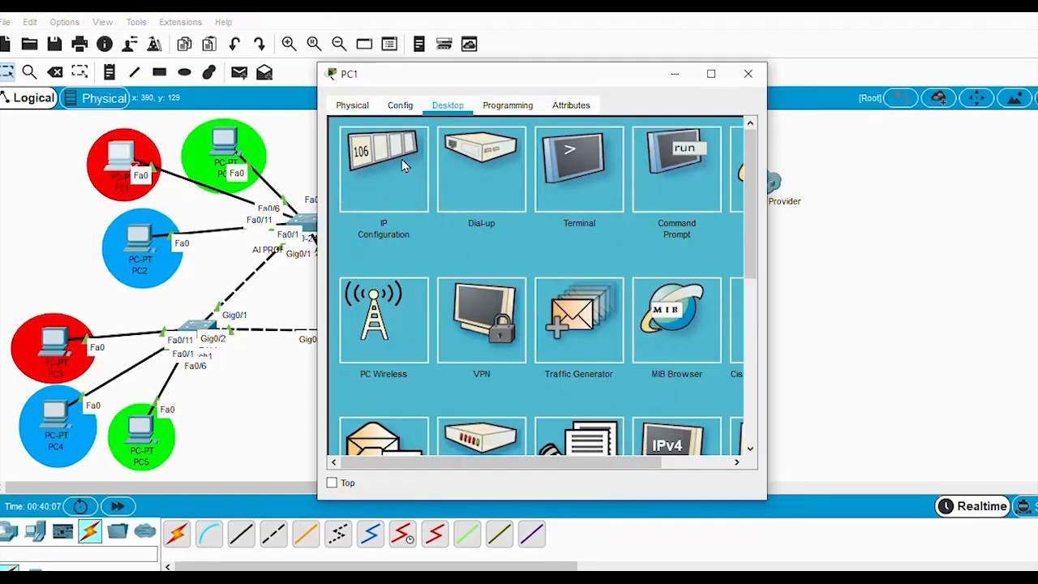
pyautogui.click(404, 165)
pyautogui.click(460, 195)
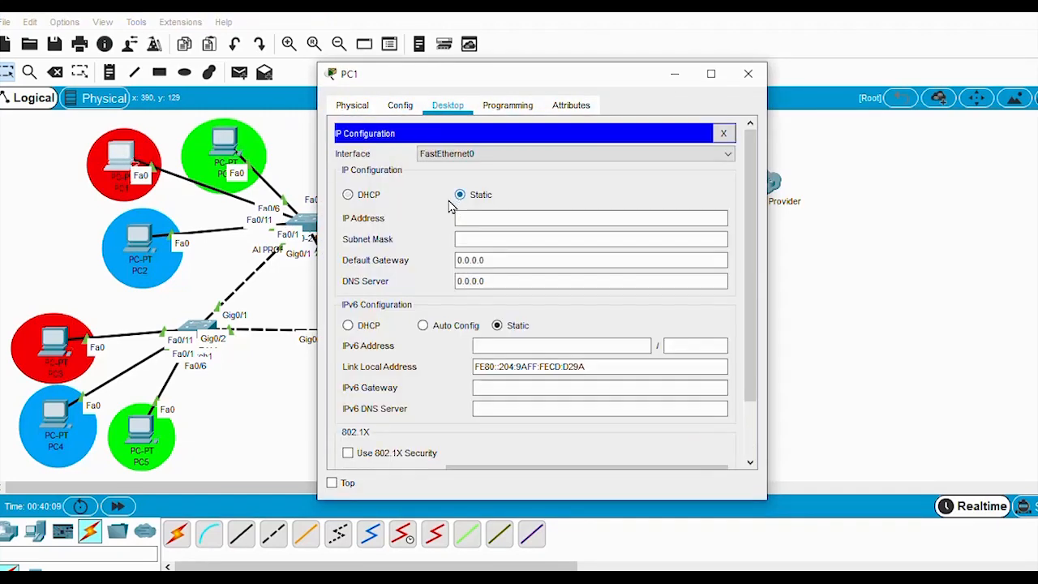
pyautogui.click(347, 194)
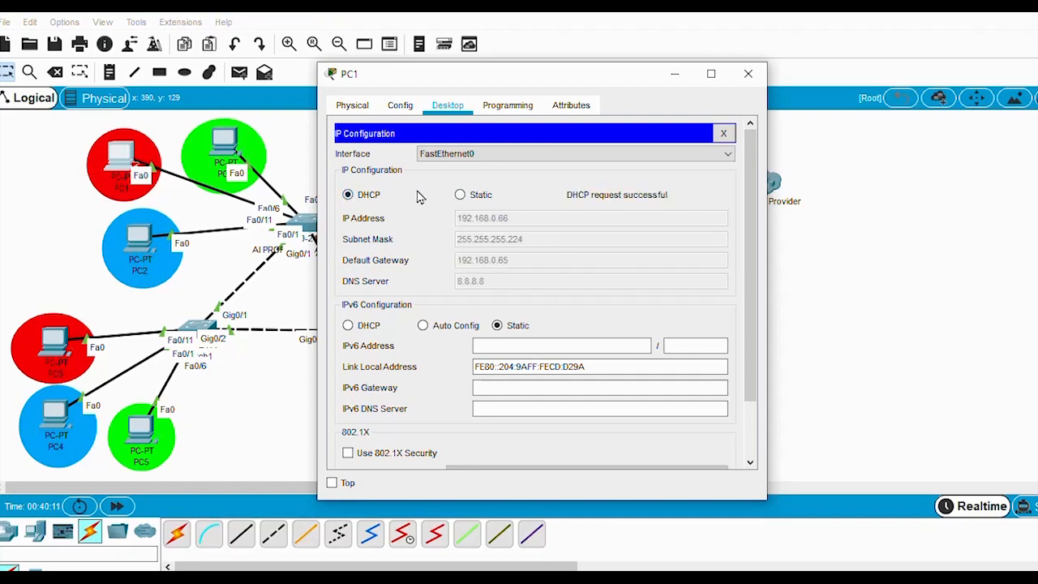
# Step: Close PC1's window and enter privileged EXEC mode on the AI PROFESSIONAL SWITCH command line
pyautogui.click(748, 74)
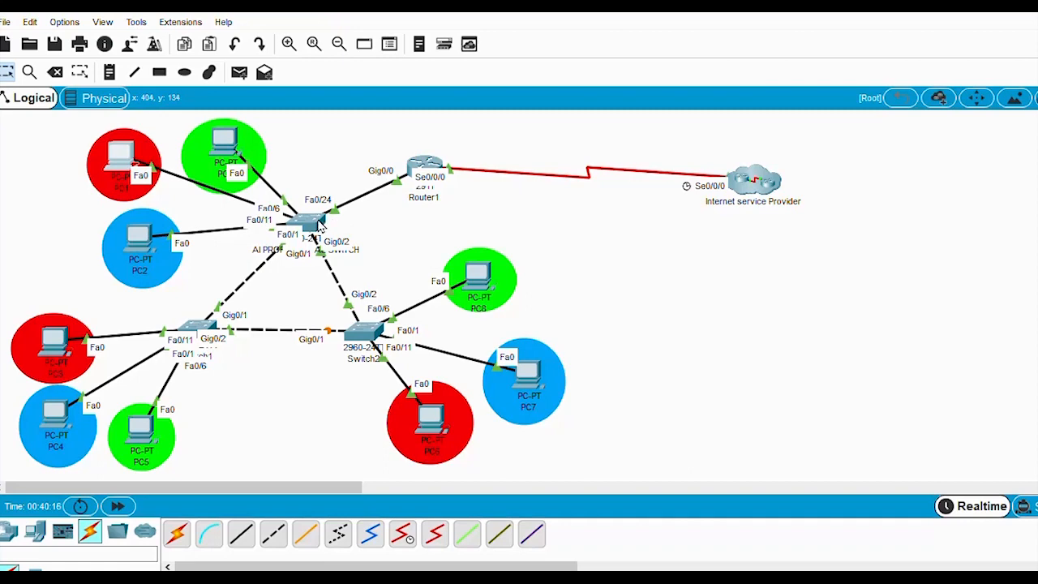
pyautogui.moveTo(142, 234); pyautogui.dragTo(154, 244)
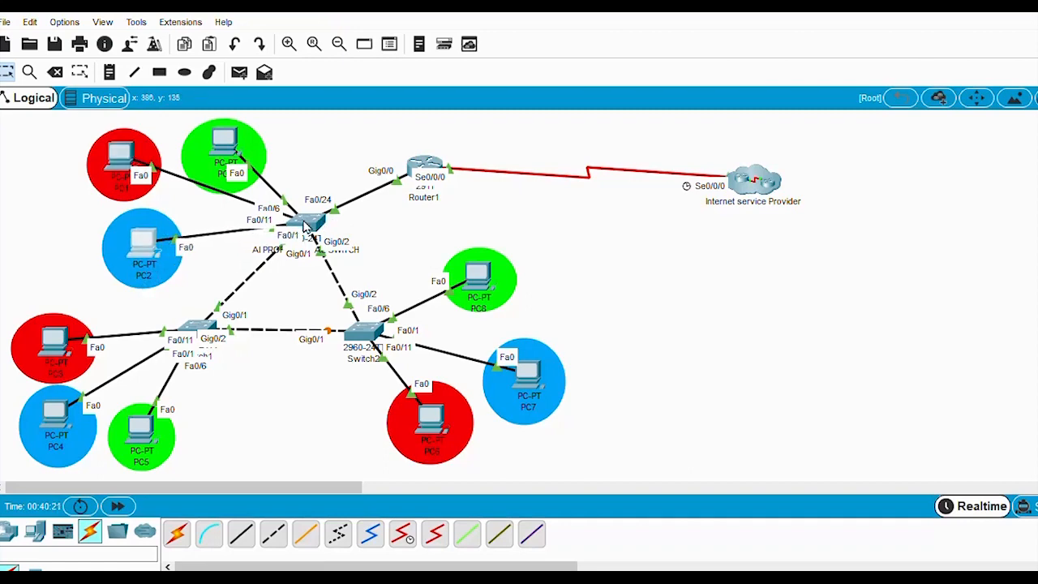
pyautogui.click(306, 227)
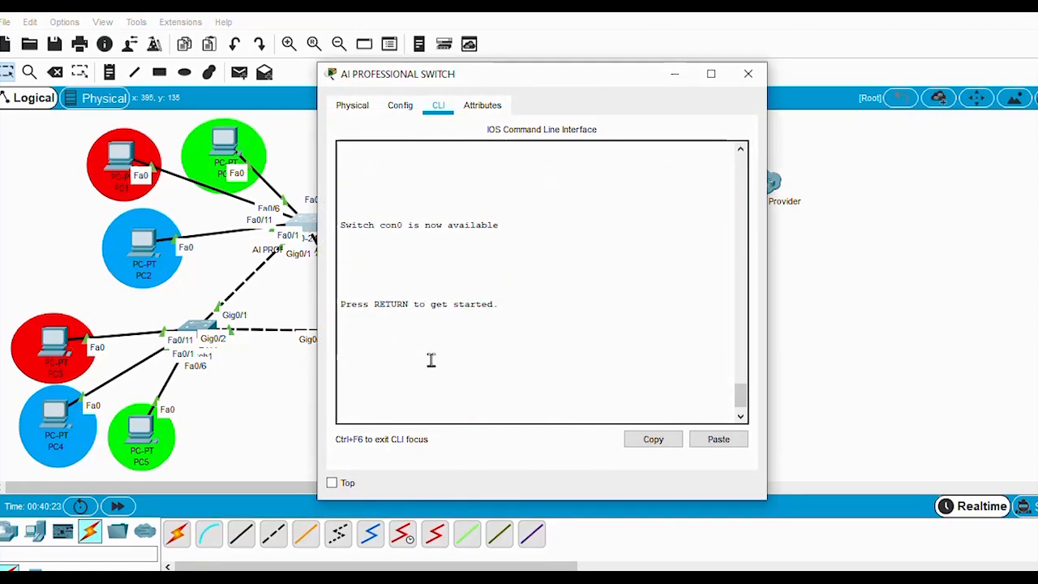
pyautogui.press('Return')
pyautogui.press('Return')
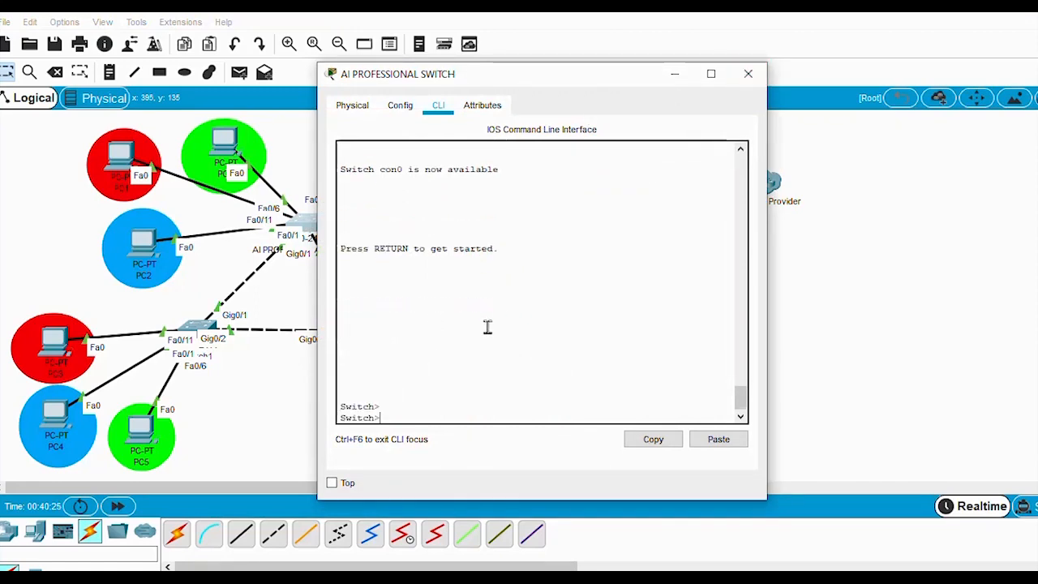
pyautogui.write('exit')
pyautogui.press('Return')
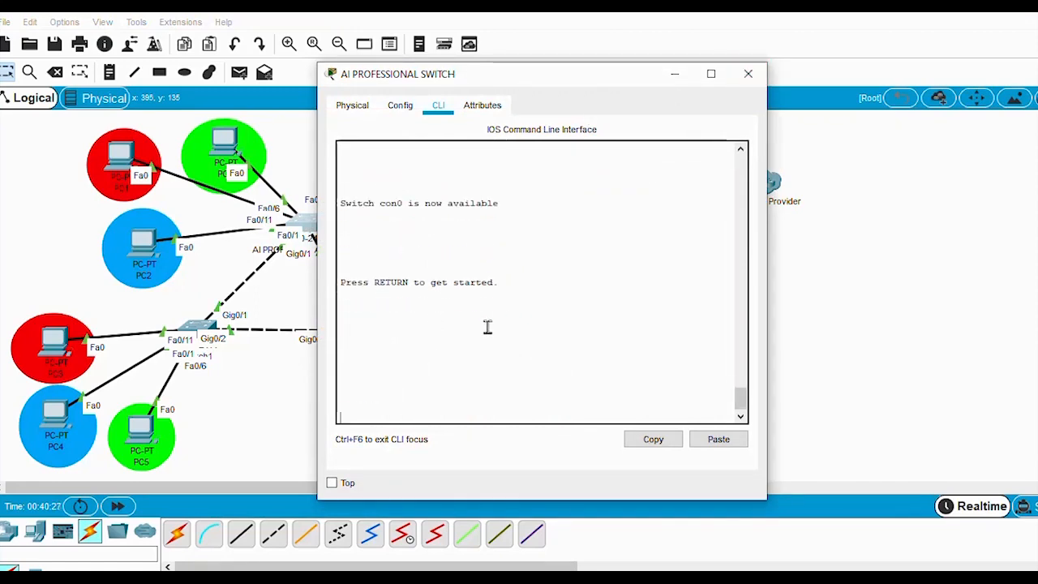
pyautogui.press('Return')
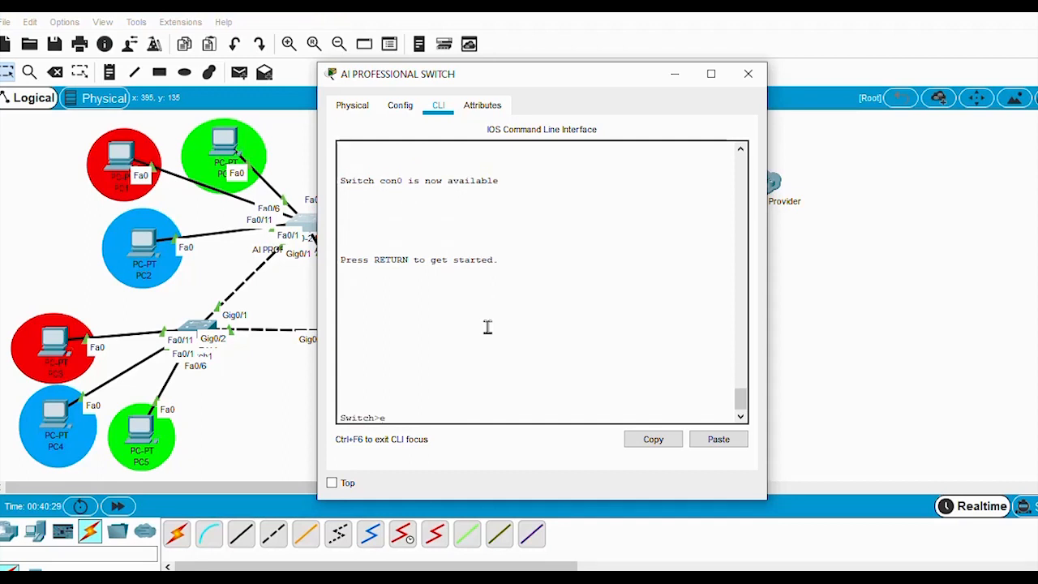
pyautogui.write('enable')
pyautogui.press('Return')
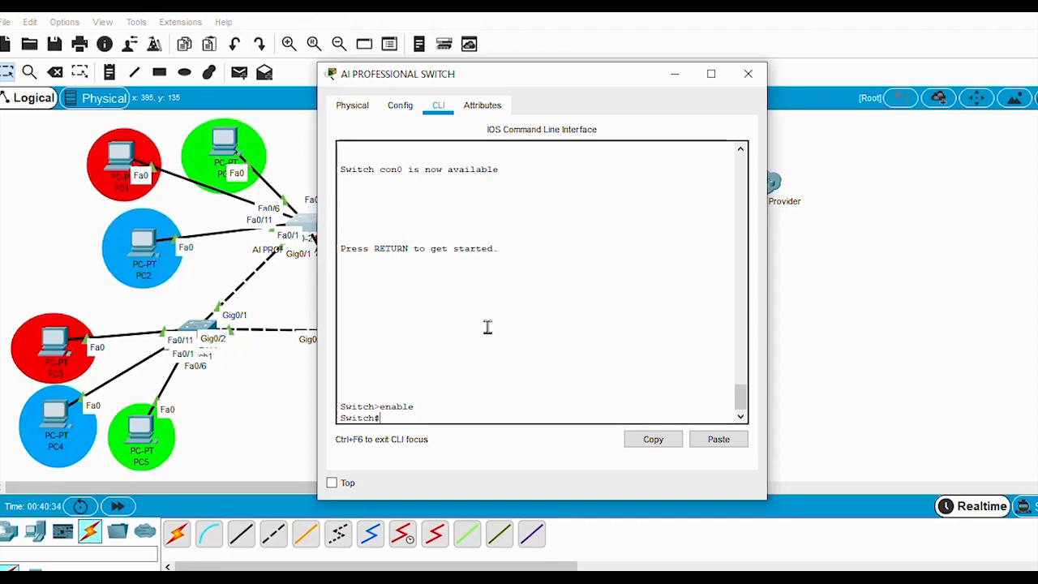
# Step: Display the switch's running configuration and examine the VLAN access and trunk settings of all its interfaces
pyautogui.write('sh')
pyautogui.press('Tab')
pyautogui.write('r')
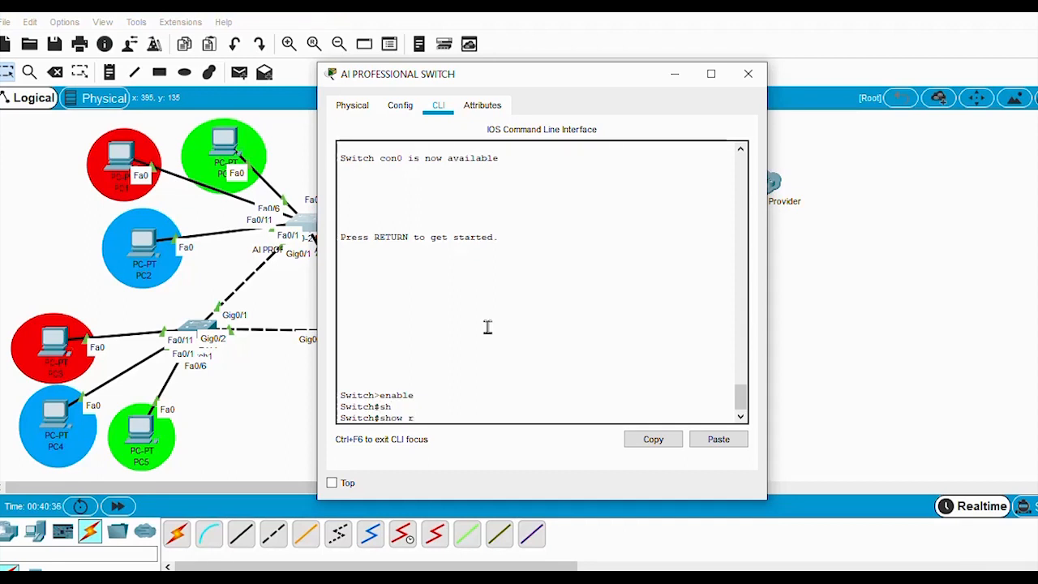
pyautogui.write('u')
pyautogui.press('Tab')
pyautogui.press('Return')
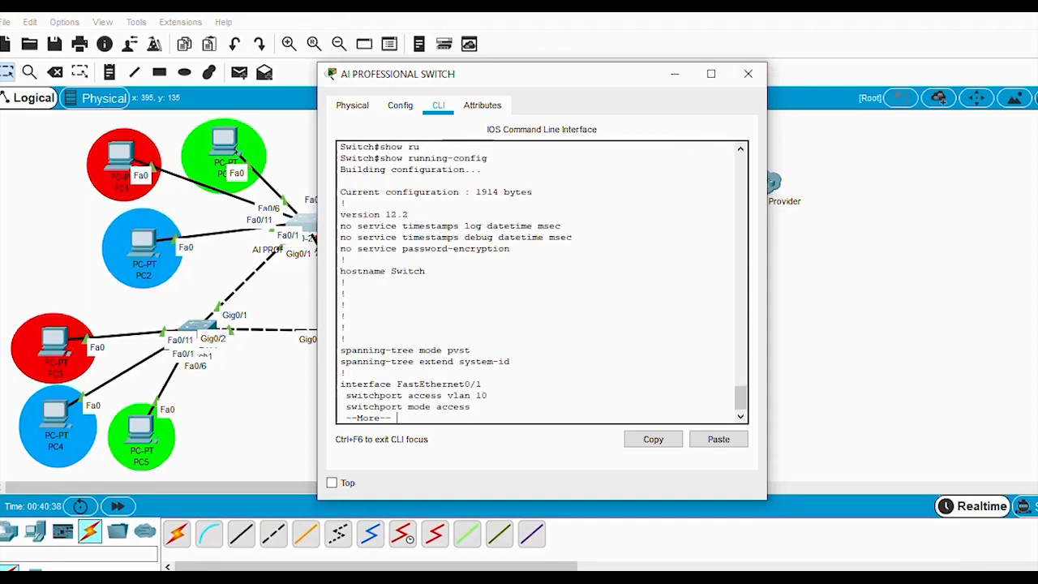
pyautogui.click(711, 74)
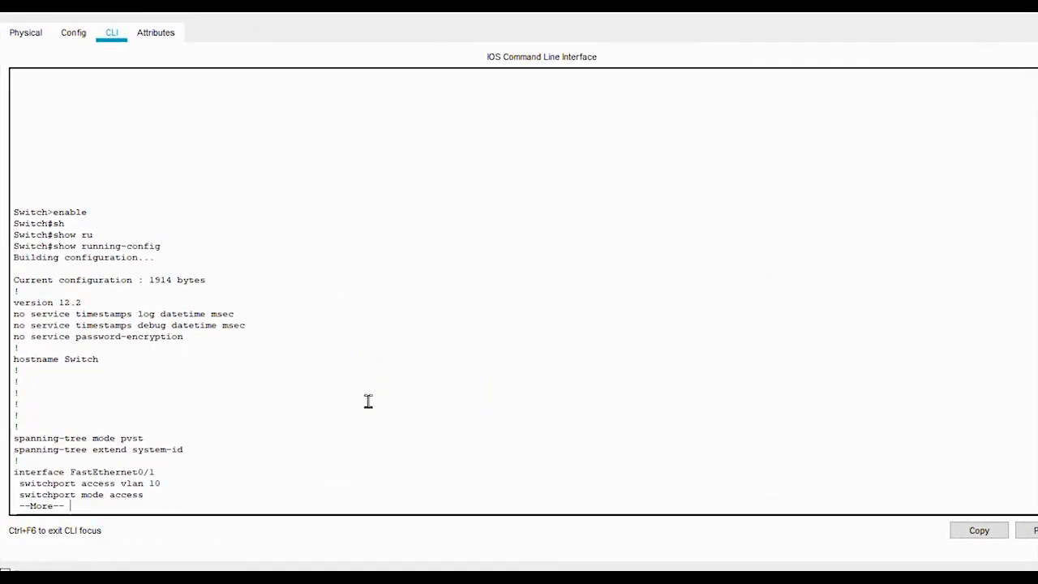
pyautogui.press('Return')
pyautogui.press('Return')
pyautogui.press('Return')
pyautogui.press('Return')
pyautogui.press('Return')
pyautogui.press('Return')
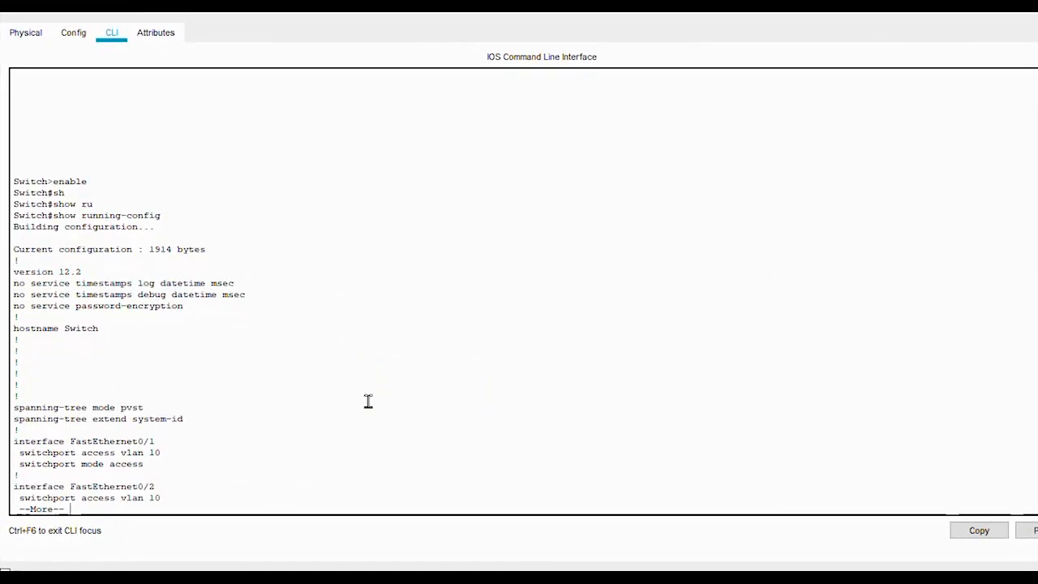
pyautogui.press('Return')
pyautogui.press('Return')
pyautogui.press('Return')
pyautogui.press('Return')
pyautogui.press('Return')
pyautogui.press('Return')
pyautogui.press('Return')
pyautogui.press('Return')
pyautogui.press('Return')
pyautogui.press('Return')
pyautogui.press('Return')
pyautogui.press('Return')
pyautogui.press('Return')
pyautogui.press('Return')
pyautogui.press('Return')
pyautogui.press('Return')
pyautogui.press('Return')
pyautogui.press('Return')
pyautogui.press('Return')
pyautogui.press('Return')
pyautogui.press('Return')
pyautogui.press('Return')
pyautogui.press('Return')
pyautogui.press('Return')
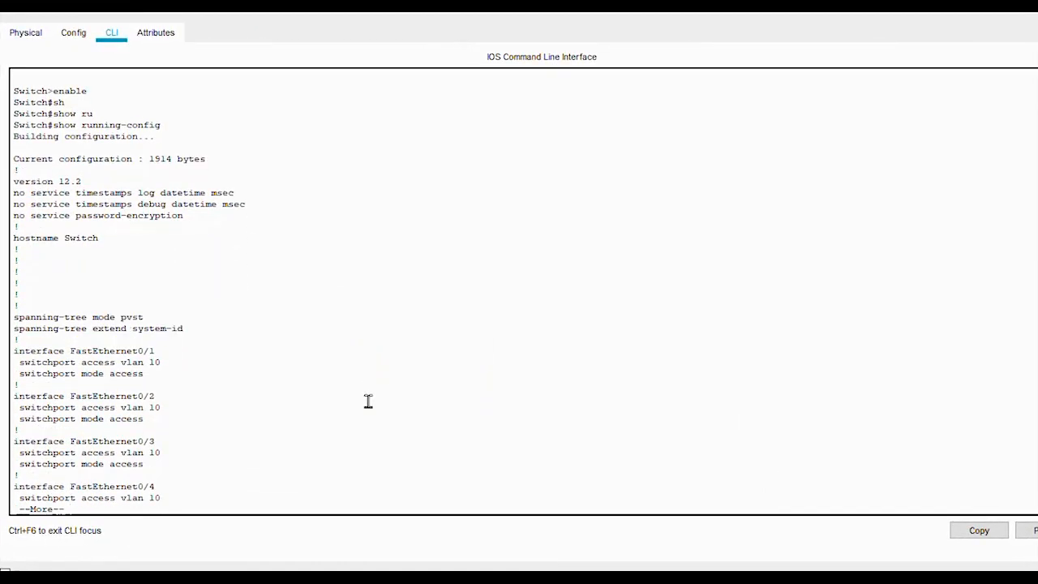
pyautogui.press('Return')
pyautogui.press('Return')
pyautogui.press('Return')
pyautogui.press('Return')
pyautogui.press('Return')
pyautogui.press('Return')
pyautogui.press('Return')
pyautogui.press('Return')
pyautogui.press('Return')
pyautogui.press('Return')
pyautogui.press('Return')
pyautogui.press('Return')
pyautogui.press('Return')
pyautogui.press('Return')
pyautogui.press('Return')
pyautogui.press('Return')
pyautogui.press('Return')
pyautogui.press('Return')
pyautogui.press('Return')
pyautogui.press('Return')
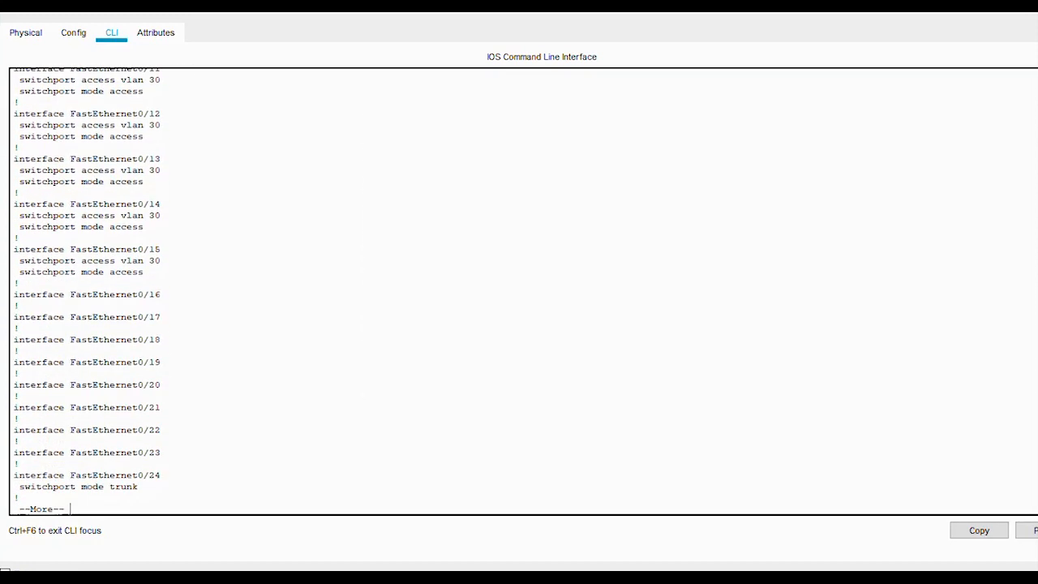
pyautogui.press('Return')
pyautogui.press('Return')
pyautogui.press('Return')
pyautogui.press('Return')
pyautogui.press('Return')
pyautogui.press('Return')
pyautogui.press('Return')
pyautogui.press('Return')
pyautogui.press('Return')
pyautogui.press('Return')
pyautogui.press('Return')
pyautogui.press('Return')
pyautogui.press('Return')
pyautogui.press('Return')
pyautogui.press('Return')
pyautogui.press('Return')
pyautogui.press('Return')
pyautogui.press('Return')
pyautogui.press('Return')
pyautogui.press('Return')
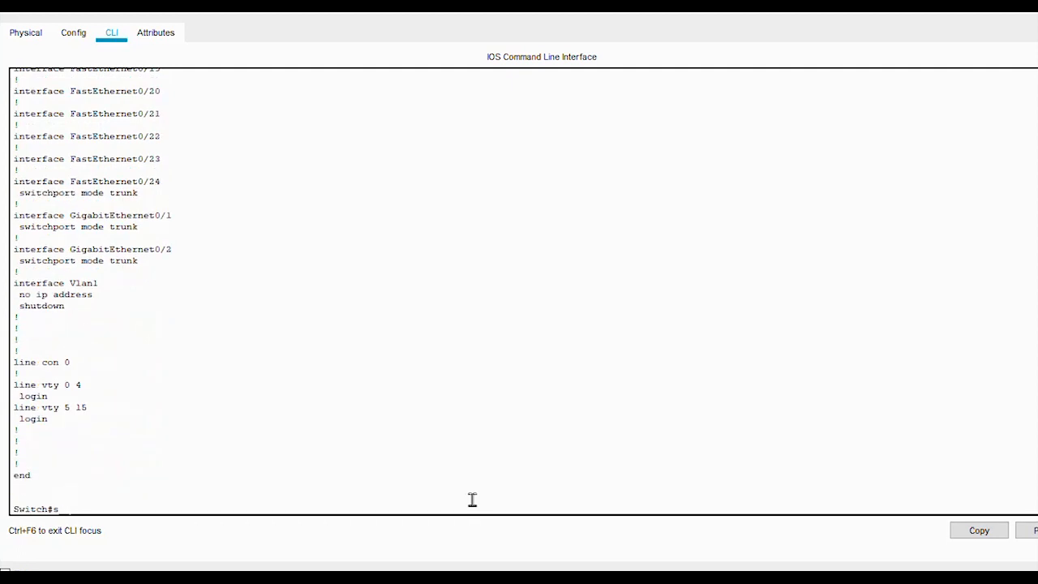
# Step: Show the switch's VLAN table and check which ports are assigned to VLANs 10, 20 and 30
pyautogui.write('show vlan')
pyautogui.press('Return')
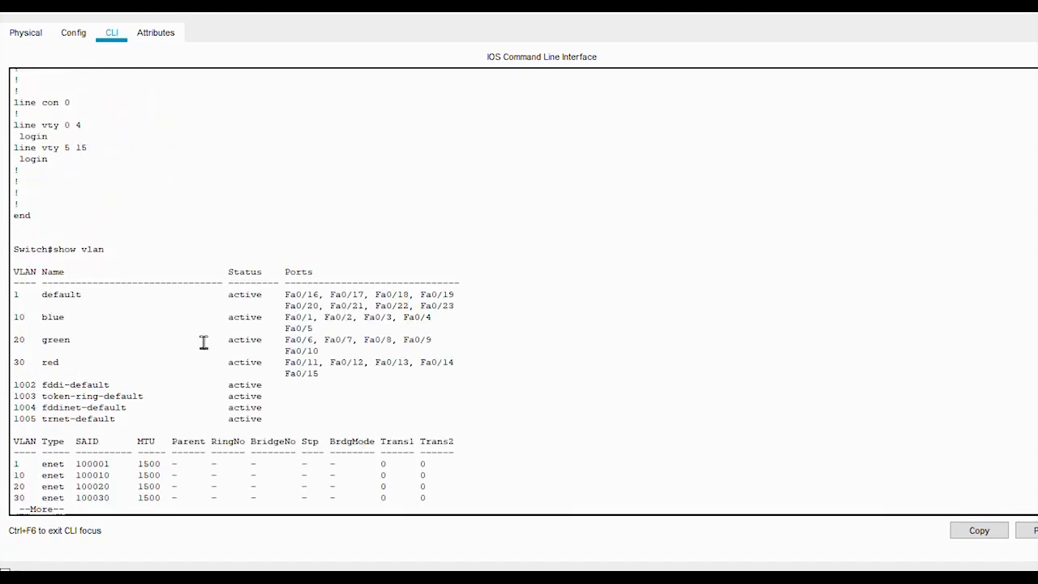
pyautogui.moveTo(262, 317); pyautogui.dragTo(331, 333)
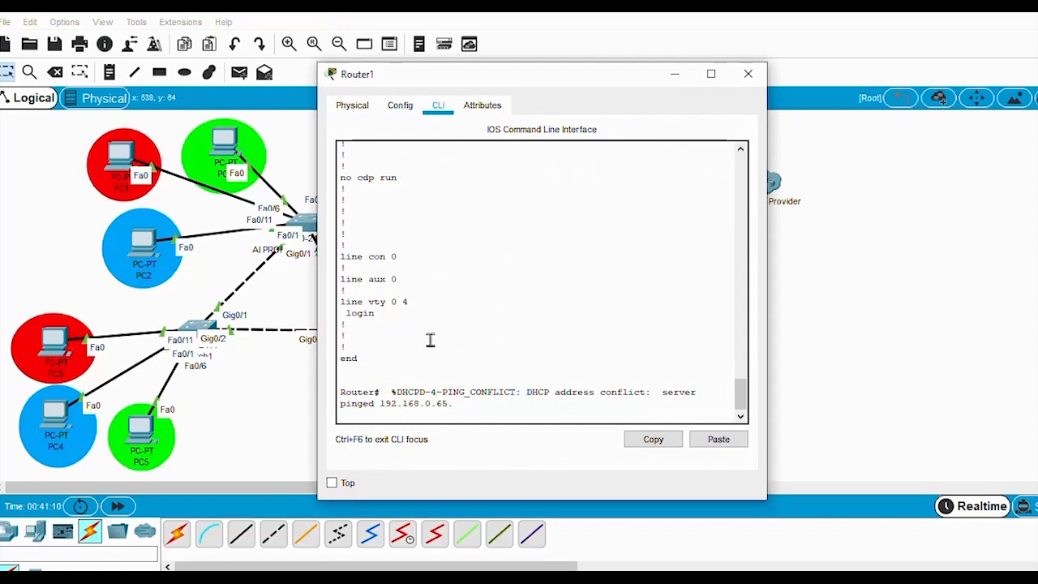
# Step: Review the GigabitEthernet0/0 subinterfaces in Router1's running configuration, checking the encapsulation and IP address of subinterface 0/0.10
pyautogui.moveTo(739, 397); pyautogui.dragTo(739, 335)
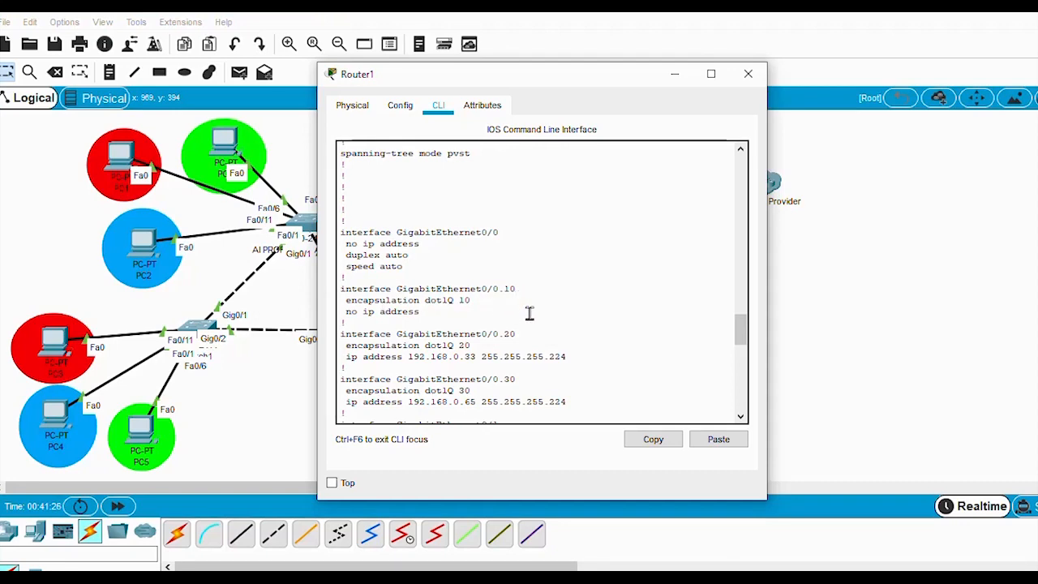
pyautogui.click(711, 74)
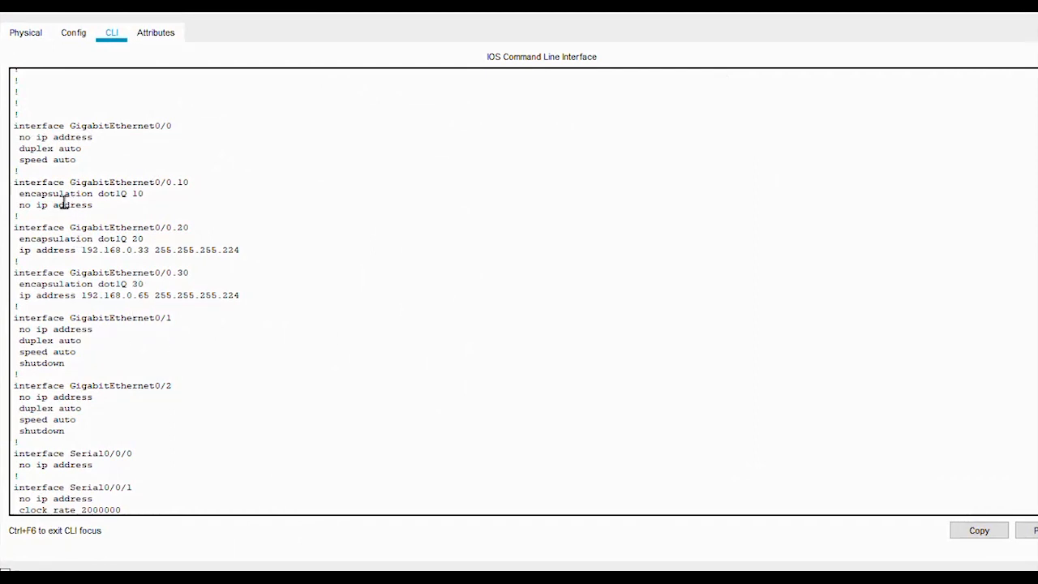
pyautogui.moveTo(93, 205); pyautogui.dragTo(1, 185)
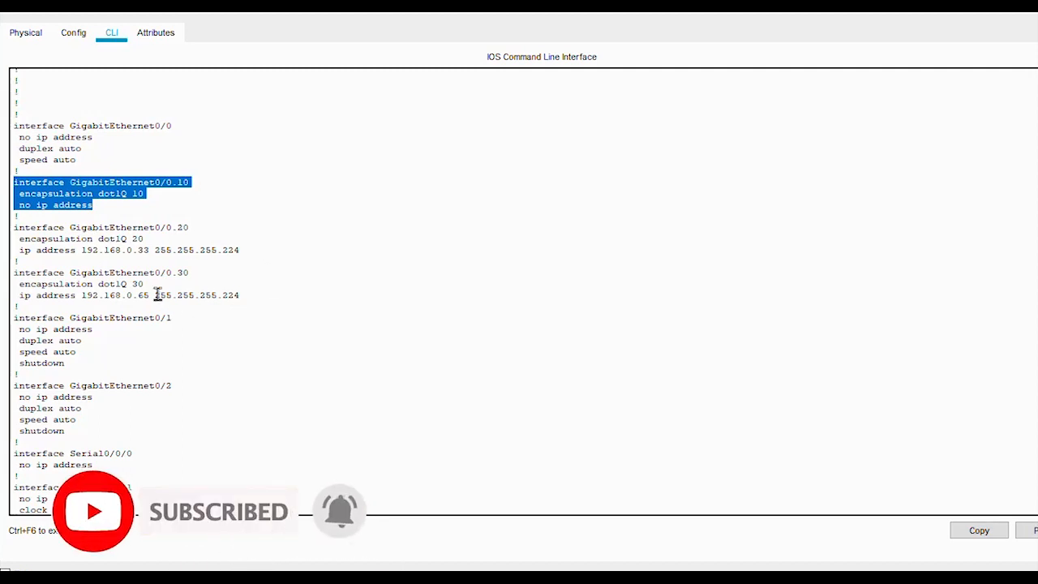
# Step: Enter global configuration mode on Router1 and open subinterface gigabitEthernet 0/0.10 for configuration
pyautogui.click(141, 436)
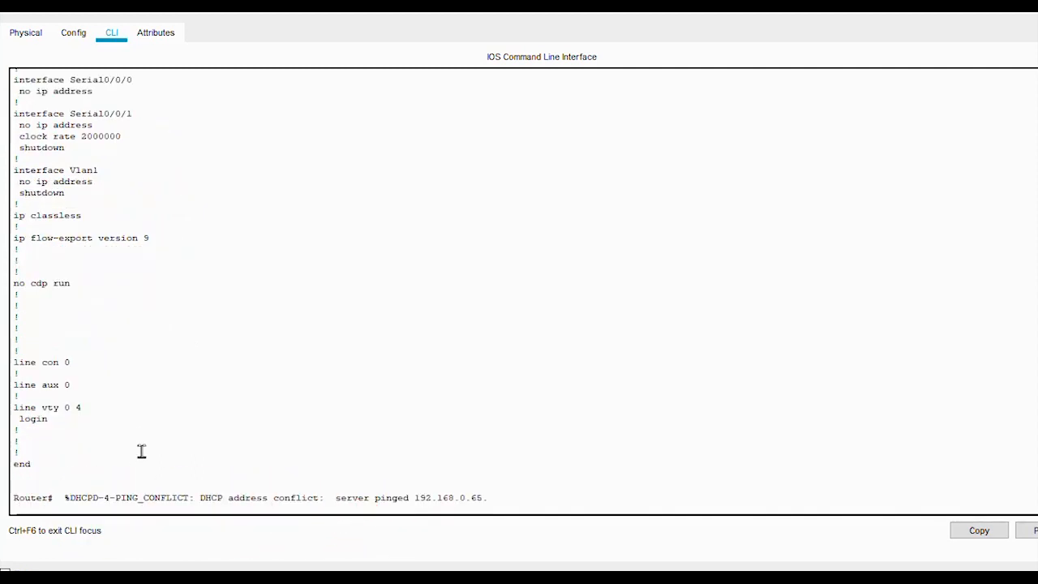
pyautogui.press('Return')
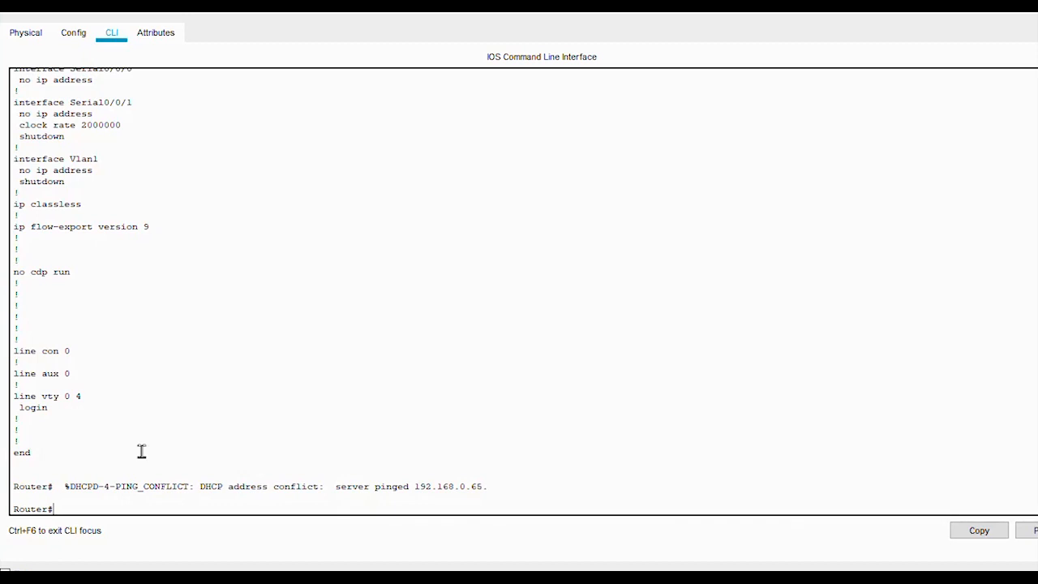
pyautogui.write('e')
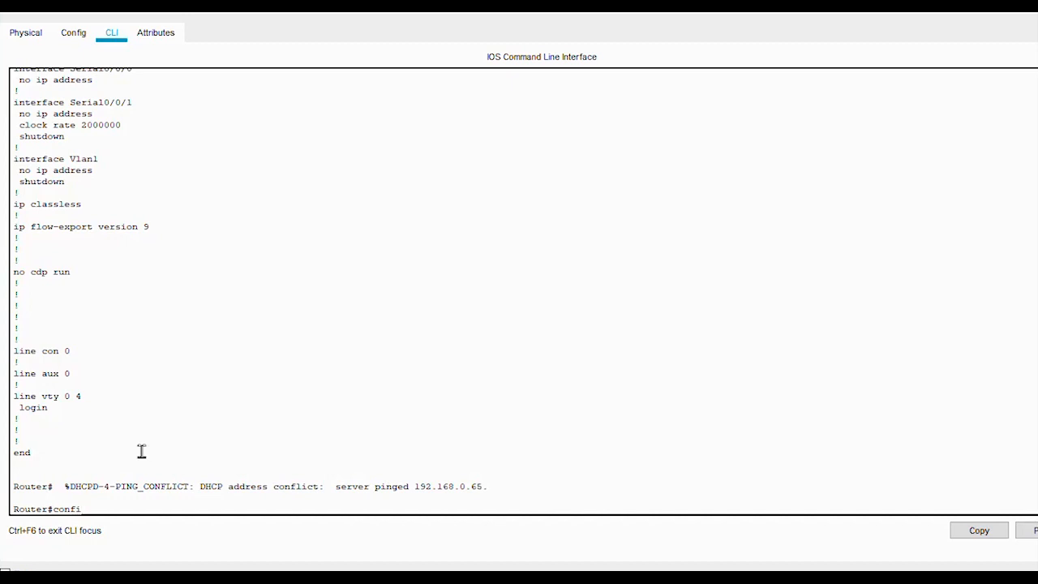
pyautogui.press('Return')
pyautogui.press('Return')
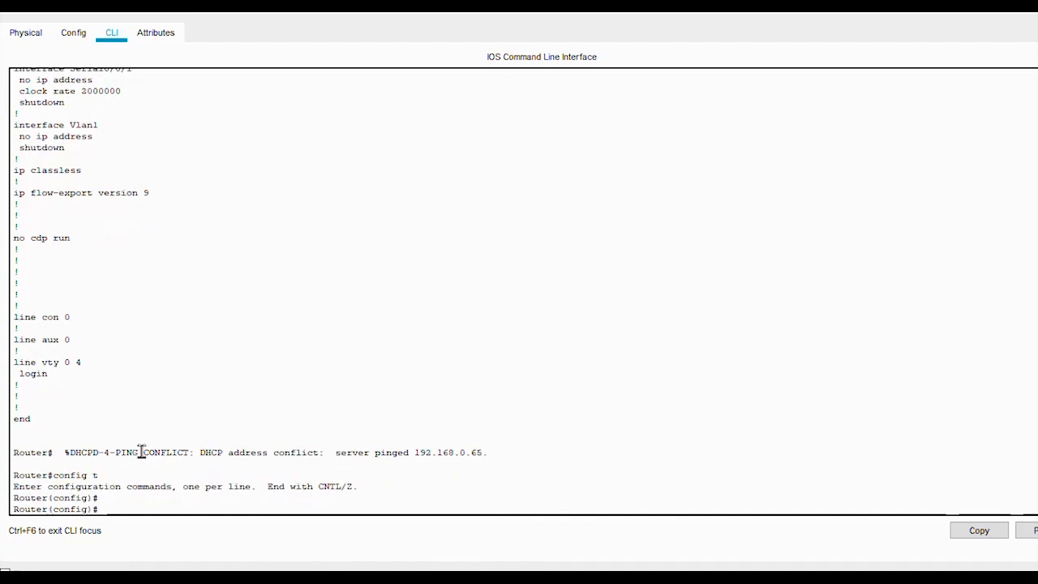
pyautogui.write('in')
pyautogui.press('Tab')
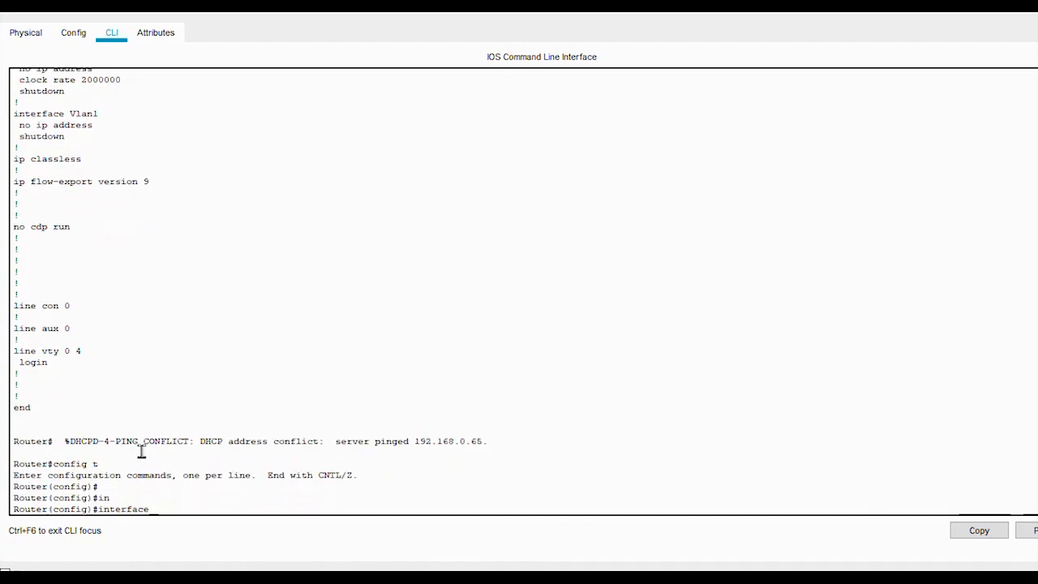
pyautogui.write('gi')
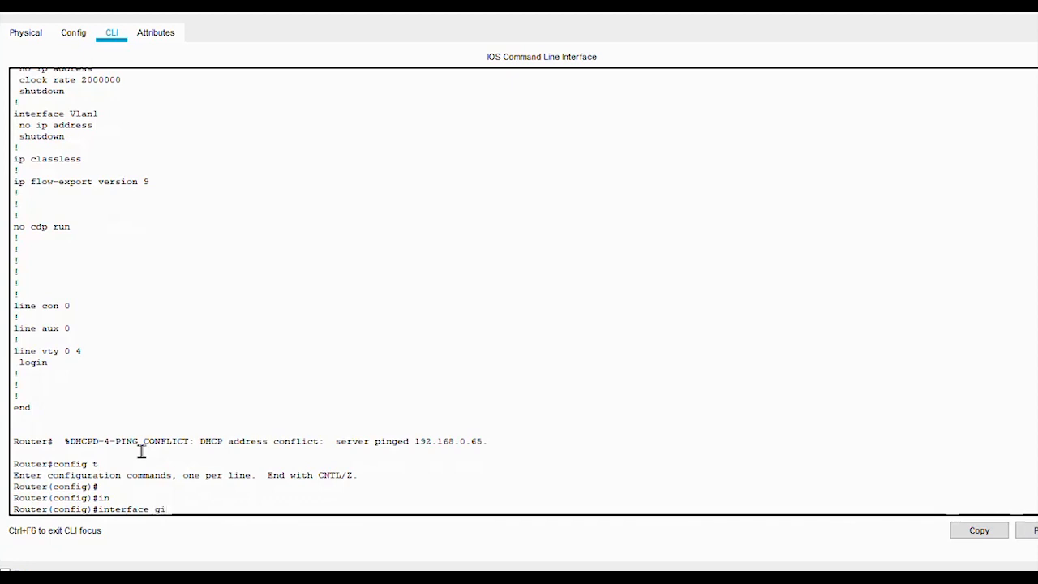
pyautogui.press('Tab')
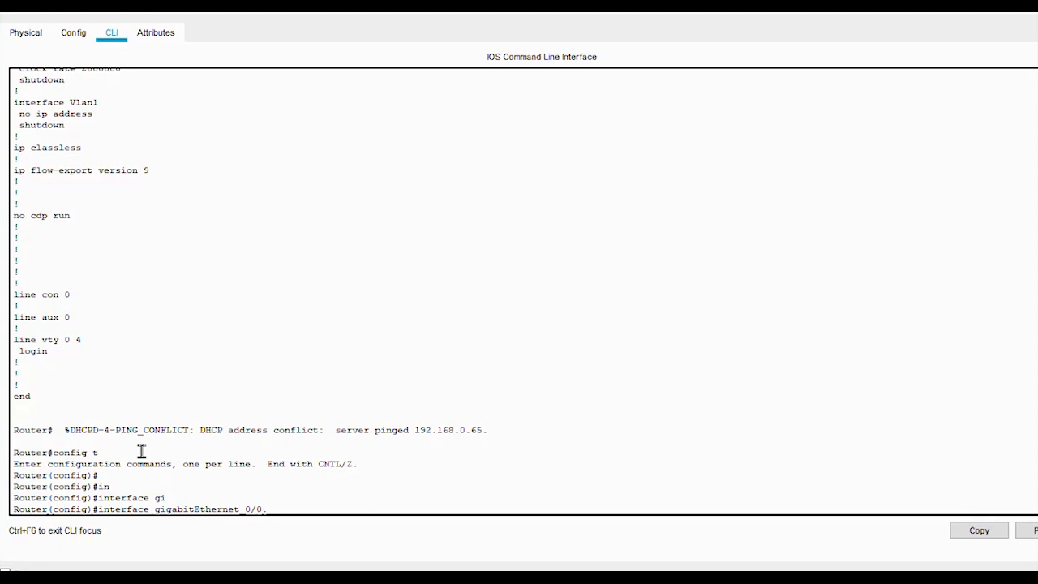
pyautogui.write('0/0.10')
pyautogui.press('Return')
# Step: Set the encapsulation of subinterface 0/0.10 to dot1Q with VLAN 10
pyautogui.write('er(config-subif)#e')
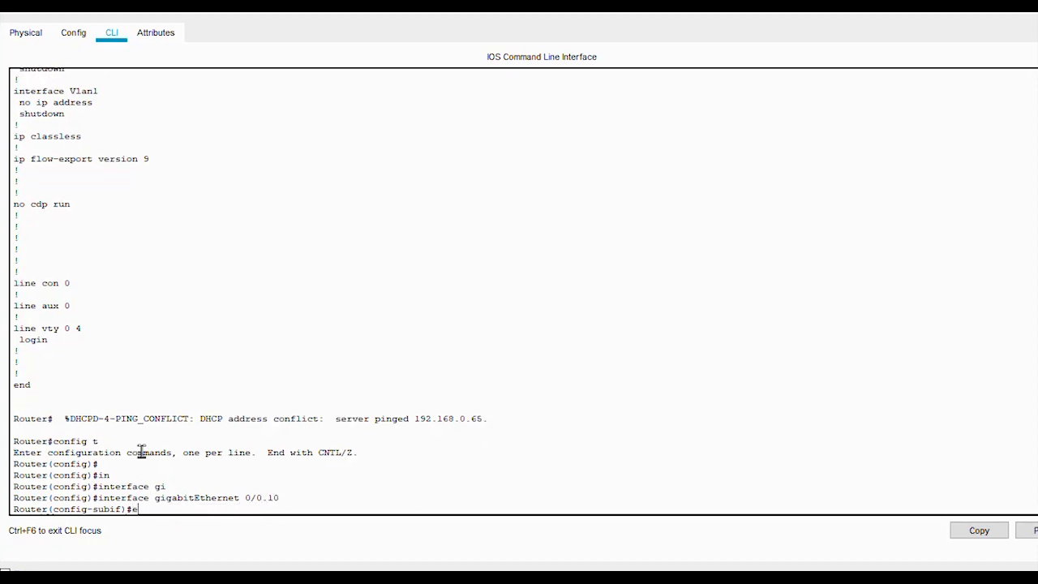
pyautogui.write('n')
pyautogui.press('Tab')
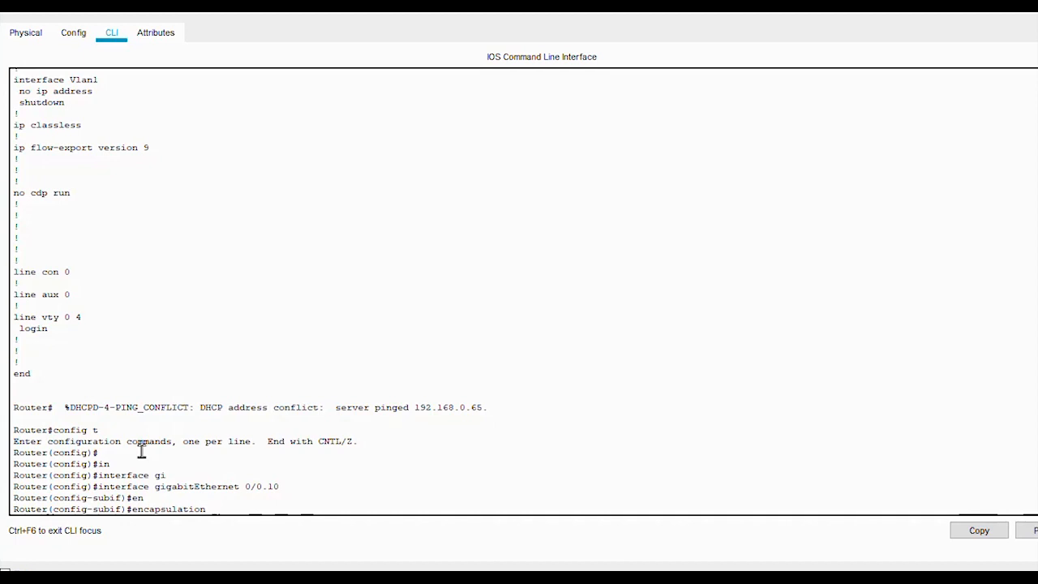
pyautogui.write('do')
pyautogui.press('Tab')
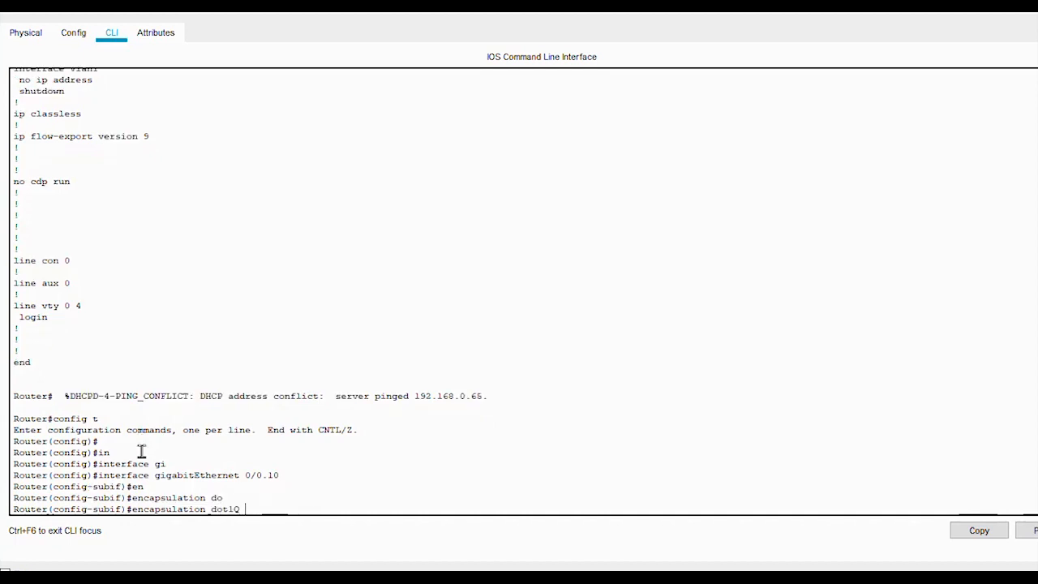
pyautogui.write('10')
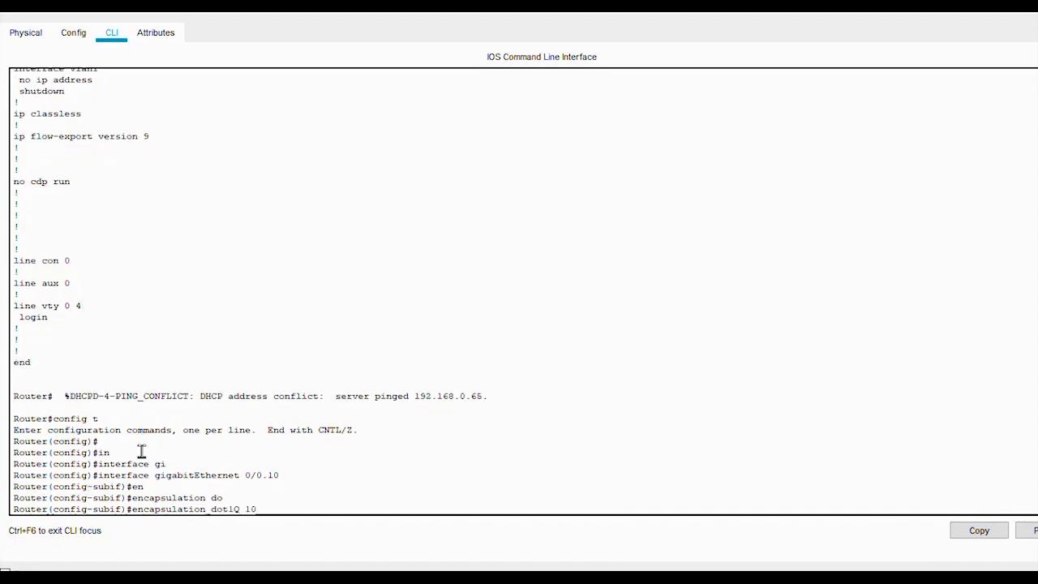
pyautogui.press('Return')
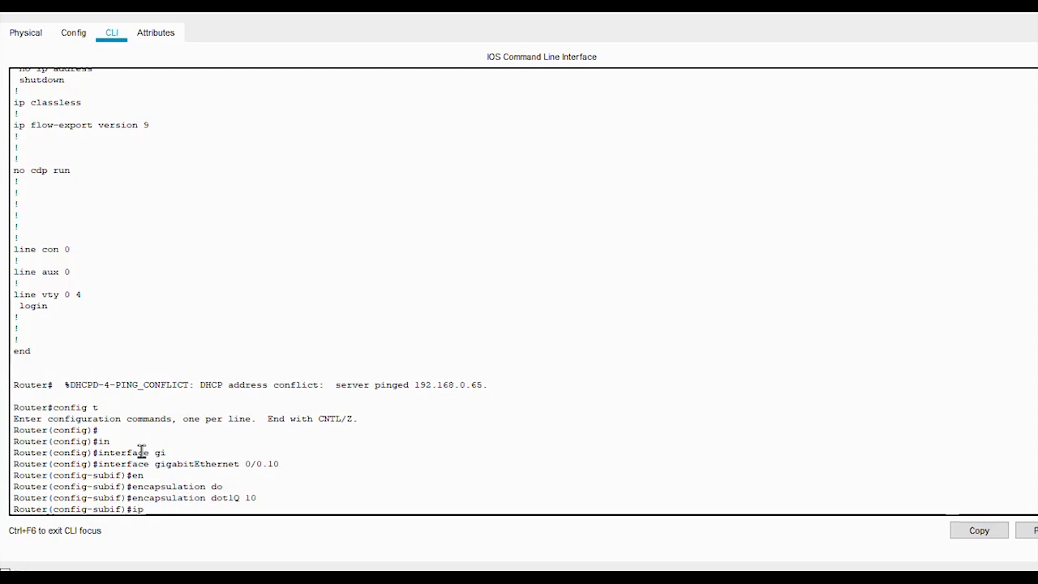
# Step: Assign IP address 192.168.0.1 with subnet mask 255.255.255.224 to subinterface 0/0.10
pyautogui.write('ip add')
pyautogui.press('Tab')
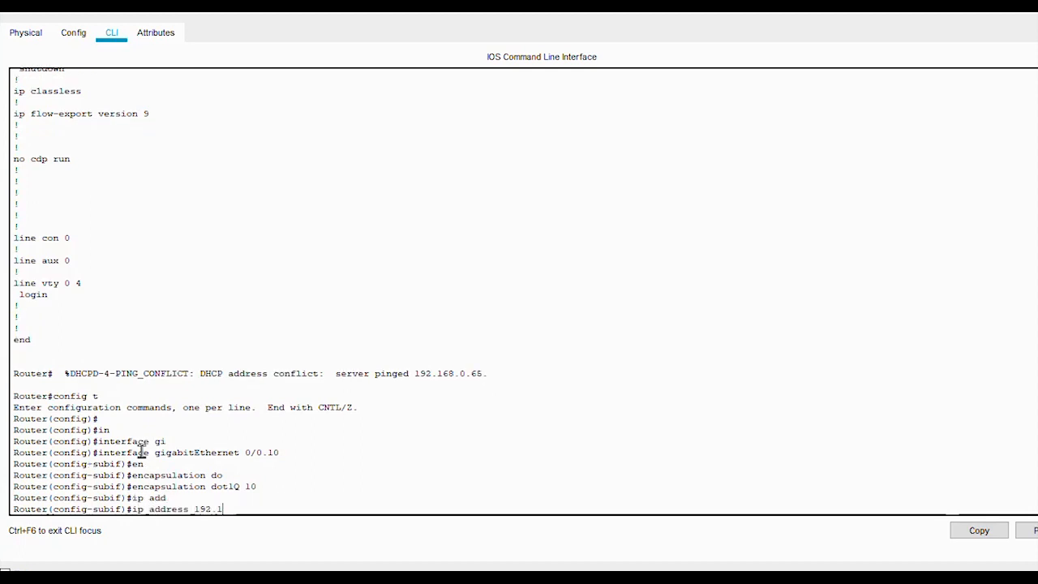
pyautogui.write('192.168.0.1')
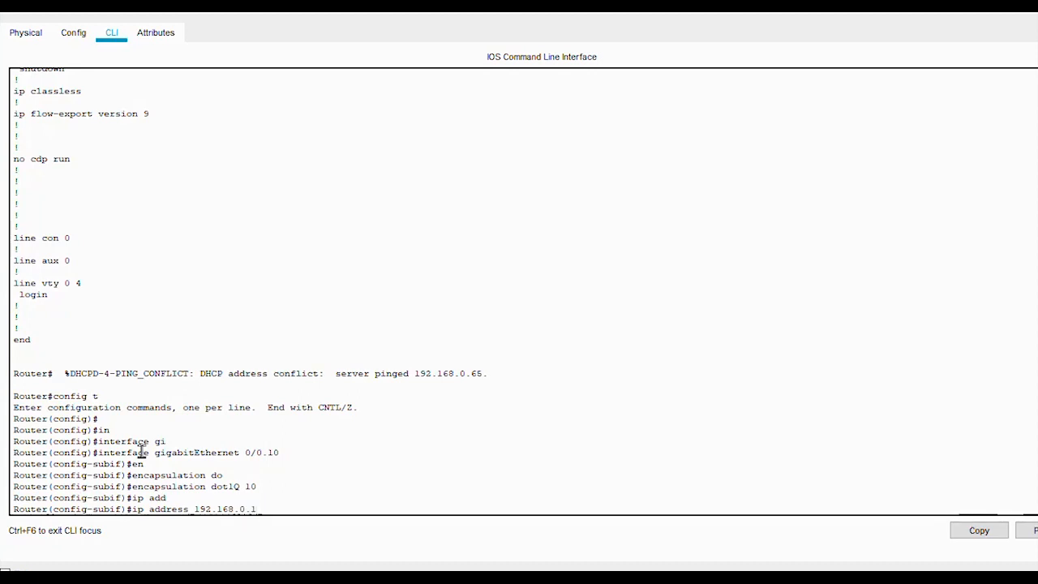
pyautogui.write(' 255.255.255.224')
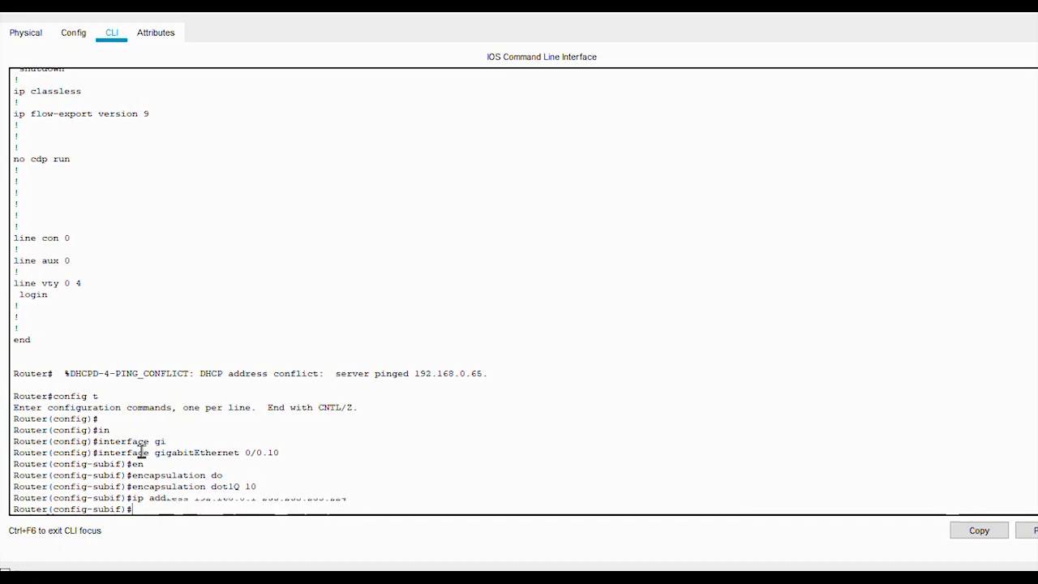
pyautogui.press('Return')
pyautogui.press('Return')
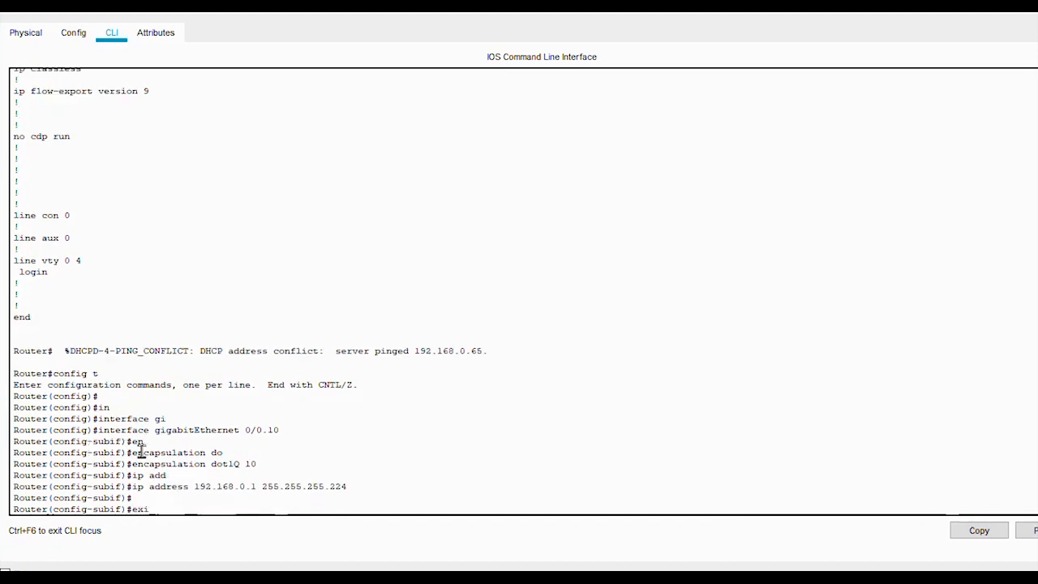
# Step: Leave subinterface 0/0.10 and global configuration mode, returning Router1 to privileged EXEC mode
pyautogui.write('exit')
pyautogui.press('Return')
pyautogui.press('Return')
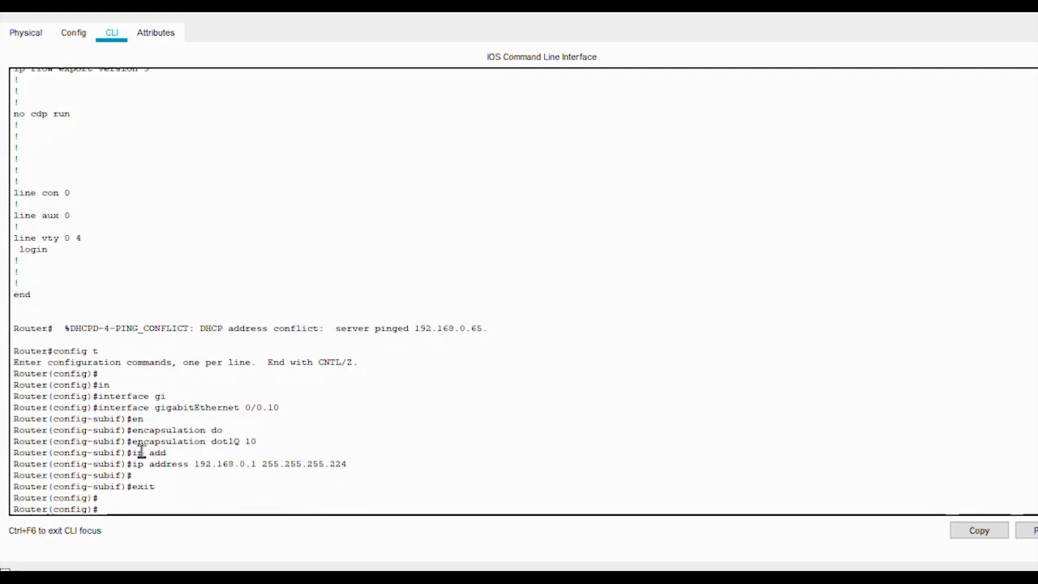
pyautogui.write('exit')
pyautogui.press('Return')
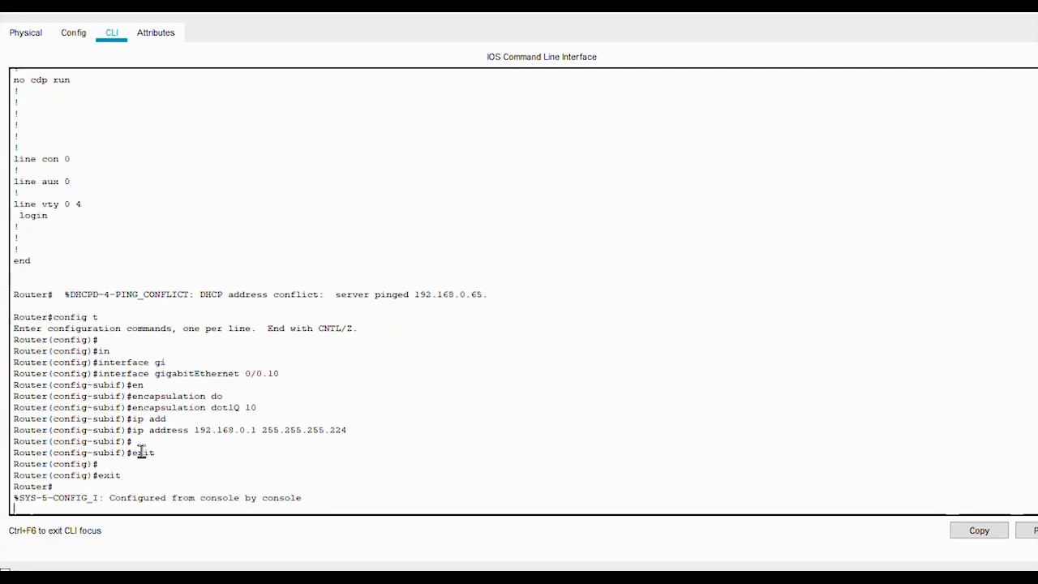
pyautogui.press('Return')
# Step: Display Router1's running configuration and check the network and default router of DHCP pool vlan10
pyautogui.write('s')
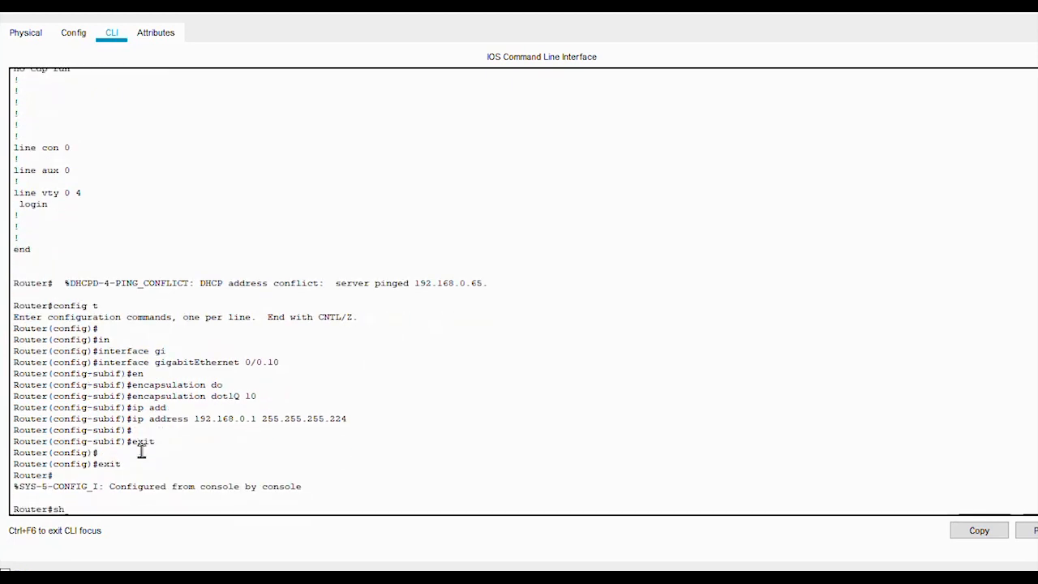
pyautogui.write('h')
pyautogui.press('Tab')
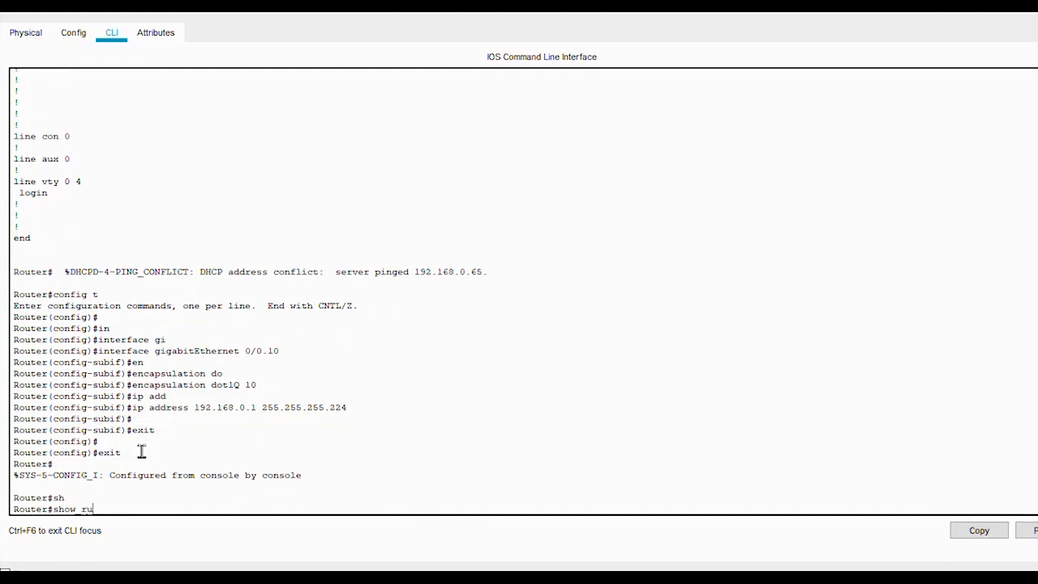
pyautogui.write('ru')
pyautogui.press('Tab')
pyautogui.press('Return')
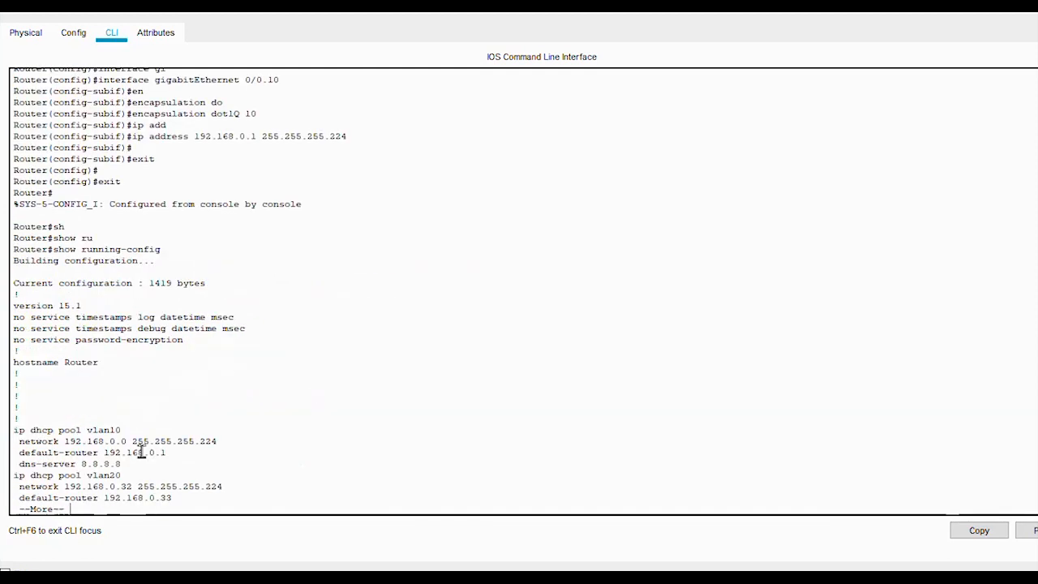
pyautogui.press('Return')
pyautogui.press('Return')
pyautogui.press('Return')
pyautogui.press('Return')
pyautogui.press('Return')
pyautogui.press('Return')
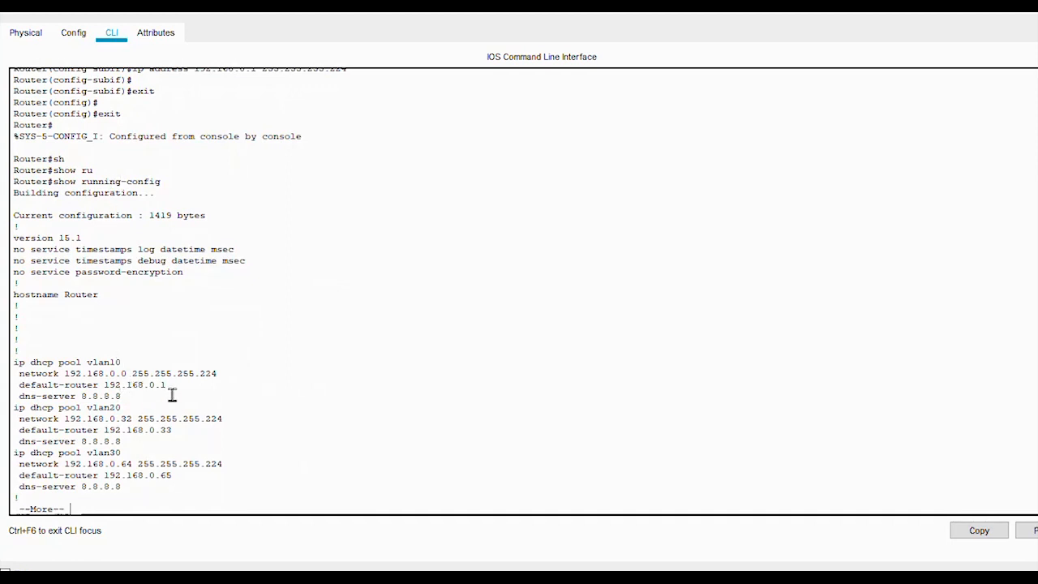
pyautogui.moveTo(167, 386); pyautogui.dragTo(13, 363)
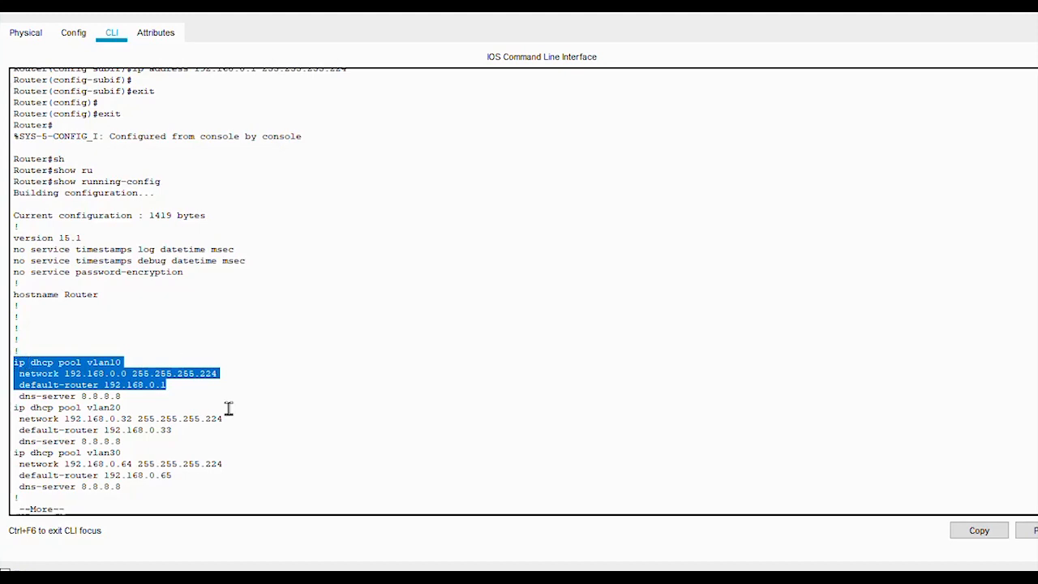
# Step: Page further through the running configuration and check the encapsulation and IP address of subinterface GigabitEthernet0/0.10
pyautogui.press('space')
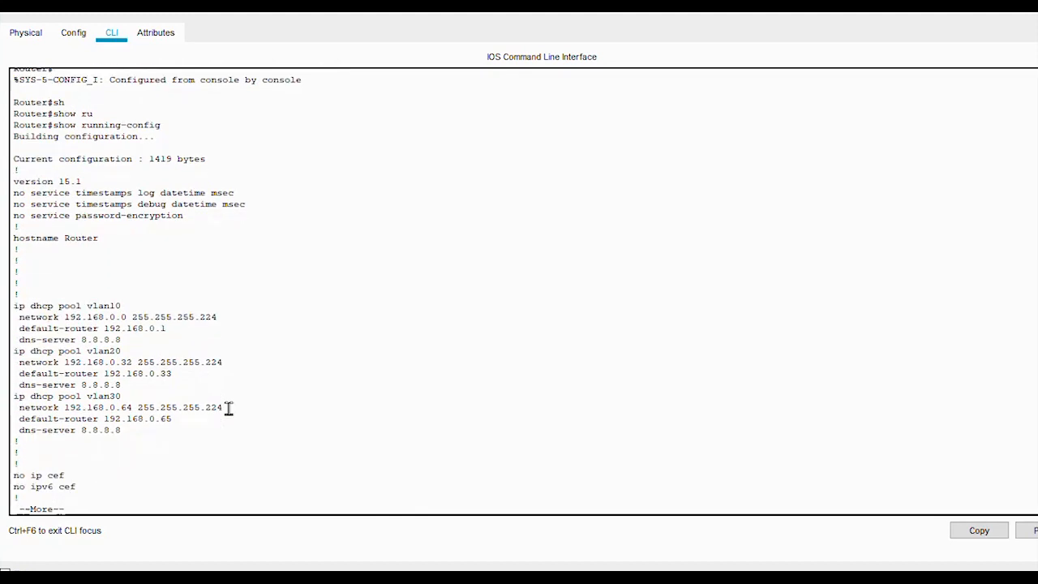
pyautogui.press('Return')
pyautogui.press('Return')
pyautogui.press('Return')
pyautogui.press('Return')
pyautogui.press('Return')
pyautogui.press('Return')
pyautogui.press('Return')
pyautogui.press('Return')
pyautogui.press('Return')
pyautogui.press('Return')
pyautogui.press('Return')
pyautogui.press('Return')
pyautogui.press('Return')
pyautogui.press('Return')
pyautogui.press('Return')
pyautogui.press('Return')
pyautogui.press('Return')
pyautogui.press('Return')
pyautogui.press('Return')
pyautogui.press('Return')
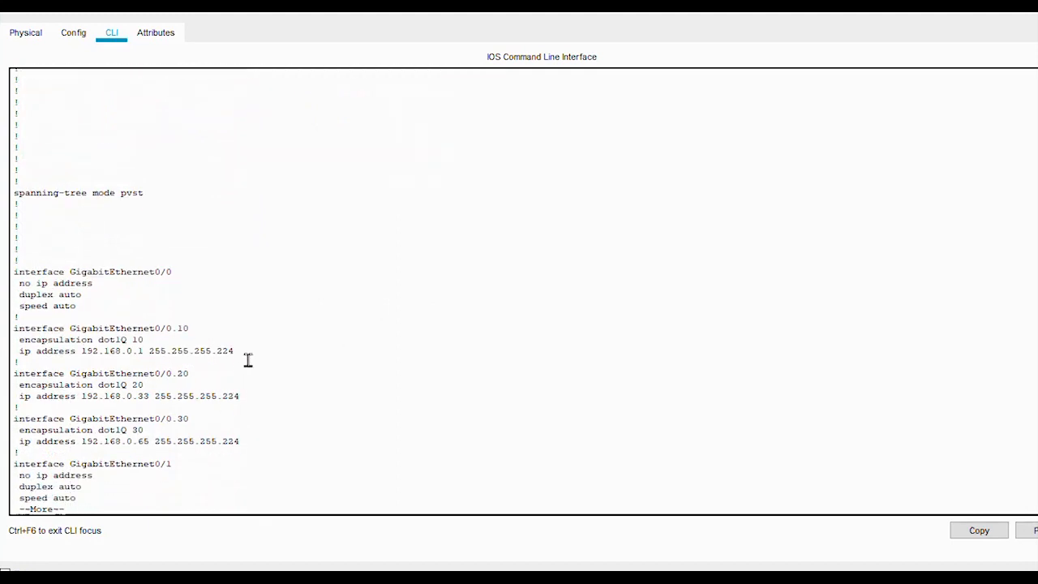
pyautogui.moveTo(248, 360); pyautogui.dragTo(5, 328)
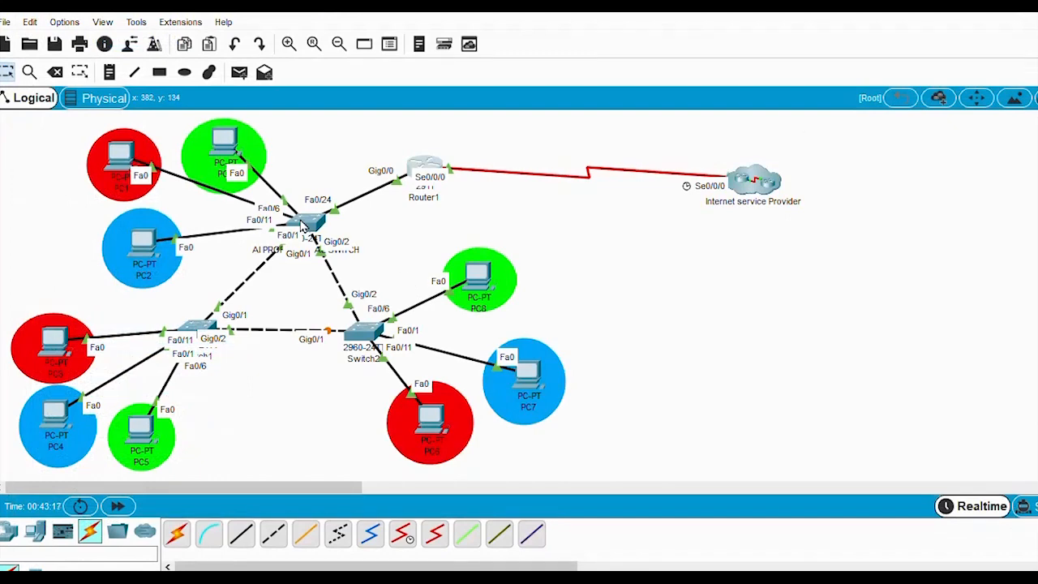
# Step: Request a new address for PC2 by switching its IPv4 configuration to Static and back to DHCP
pyautogui.click(142, 243)
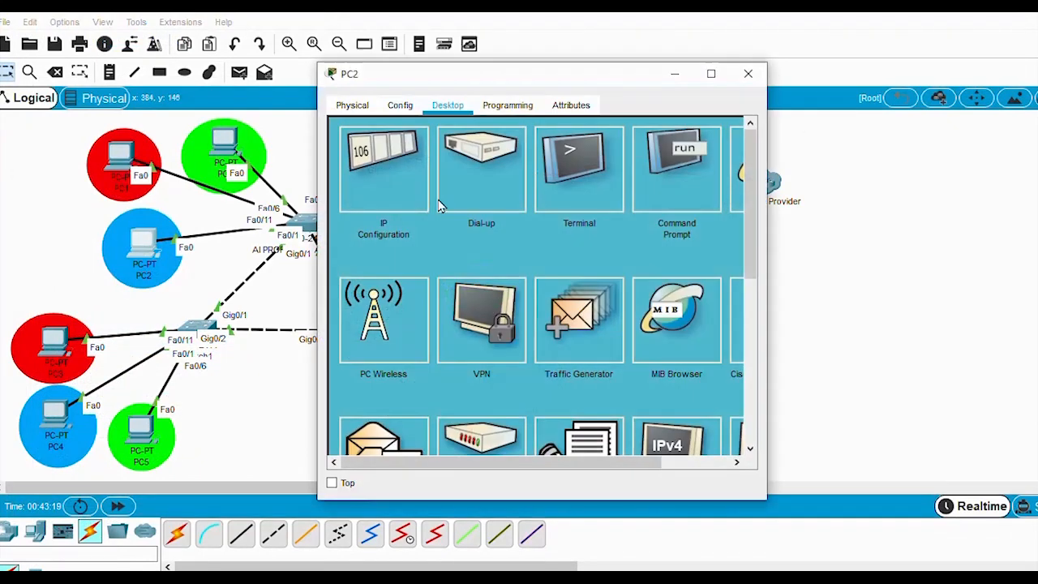
pyautogui.click(396, 173)
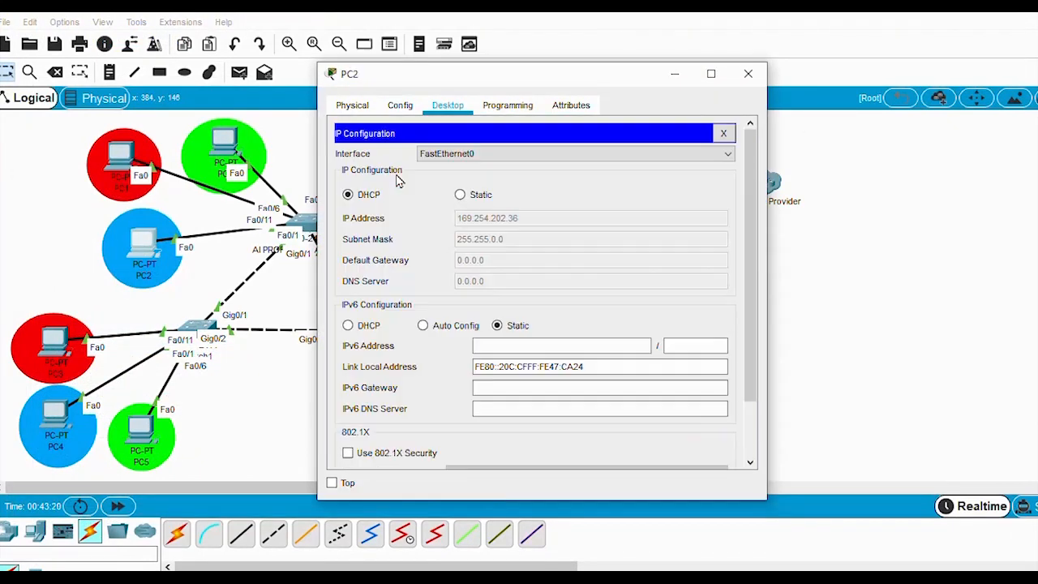
pyautogui.click(711, 73)
pyautogui.click(379, 122)
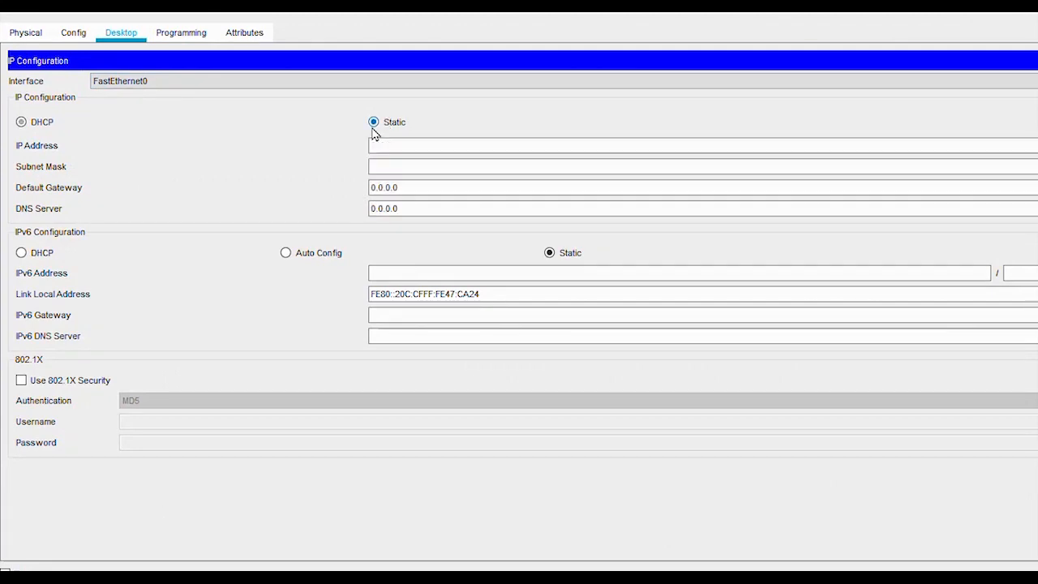
pyautogui.click(22, 124)
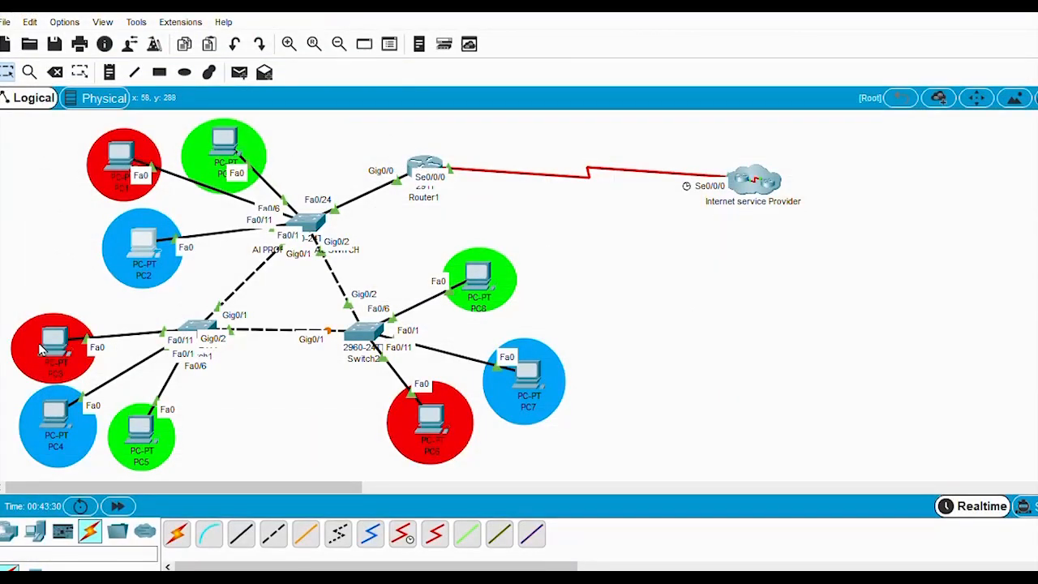
# Step: Open PC4's IP configuration and renew its address by switching to Static and back to DHCP
pyautogui.click(57, 418)
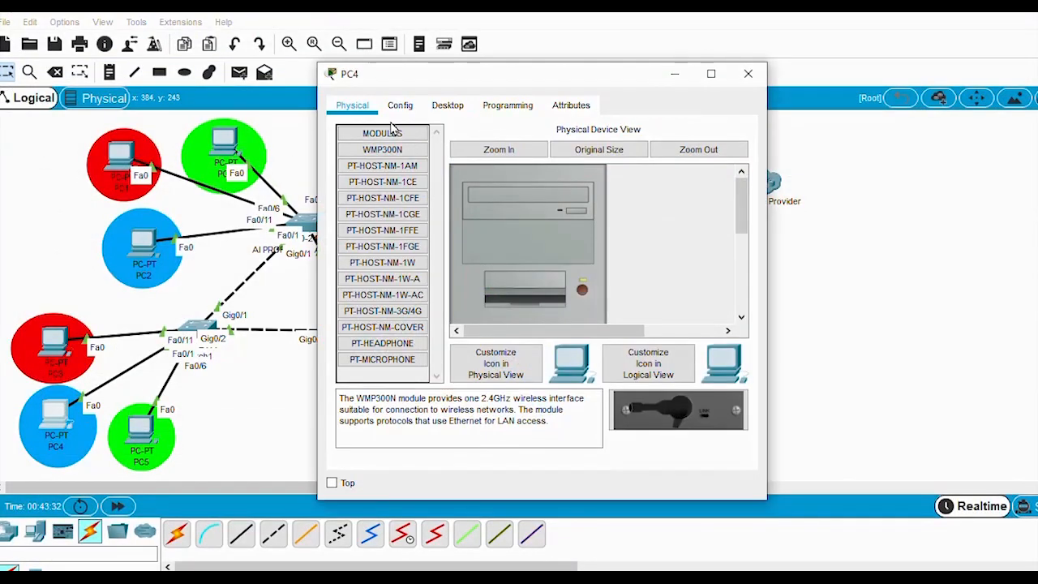
pyautogui.click(448, 105)
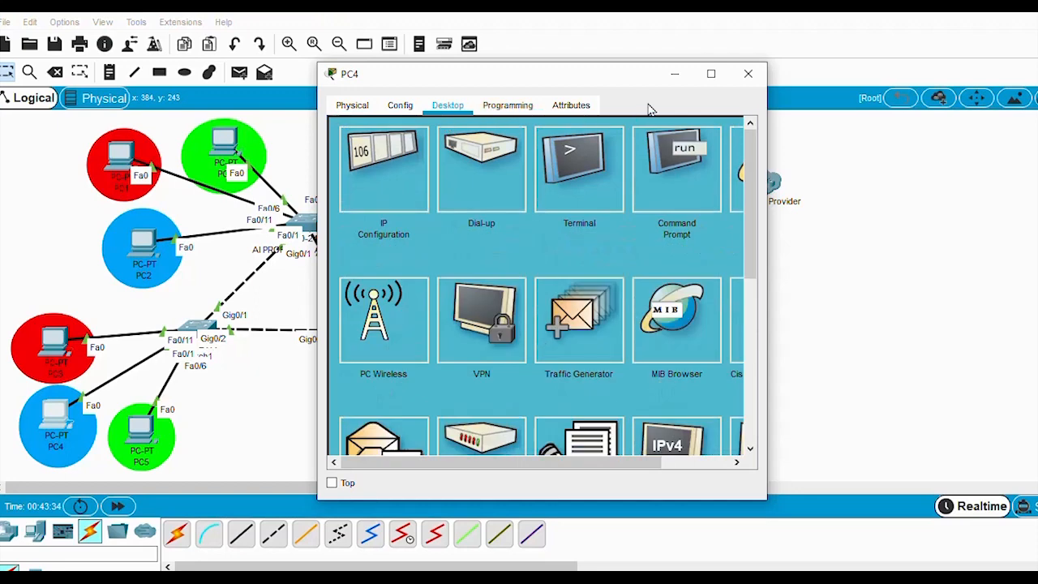
pyautogui.click(727, 76)
pyautogui.click(110, 123)
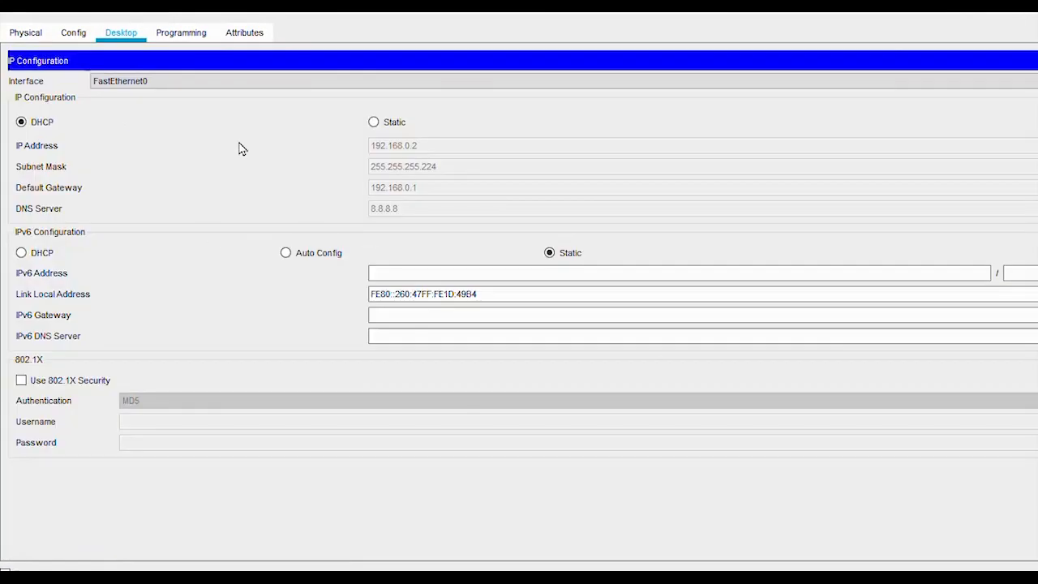
pyautogui.click(374, 123)
pyautogui.click(21, 123)
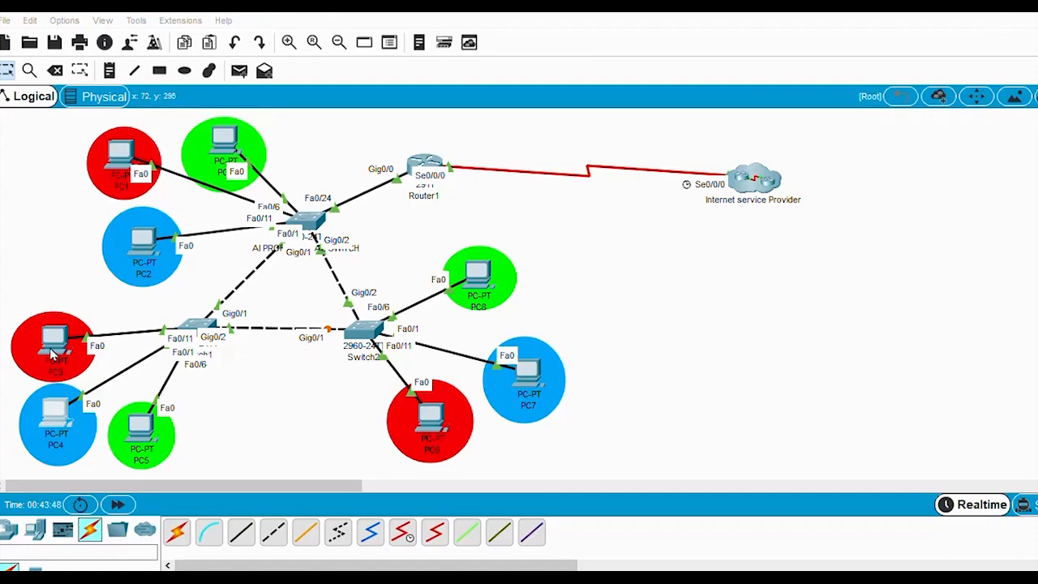
# Step: Open PC3's IP configuration and renew its address by switching to Static and back to DHCP
pyautogui.click(53, 347)
pyautogui.click(447, 106)
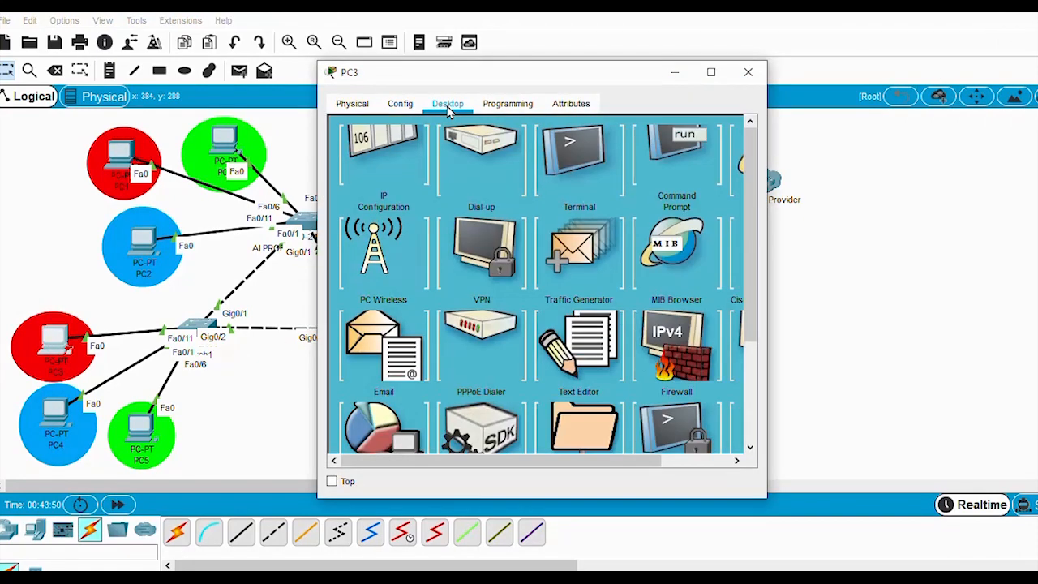
pyautogui.click(401, 166)
pyautogui.click(460, 193)
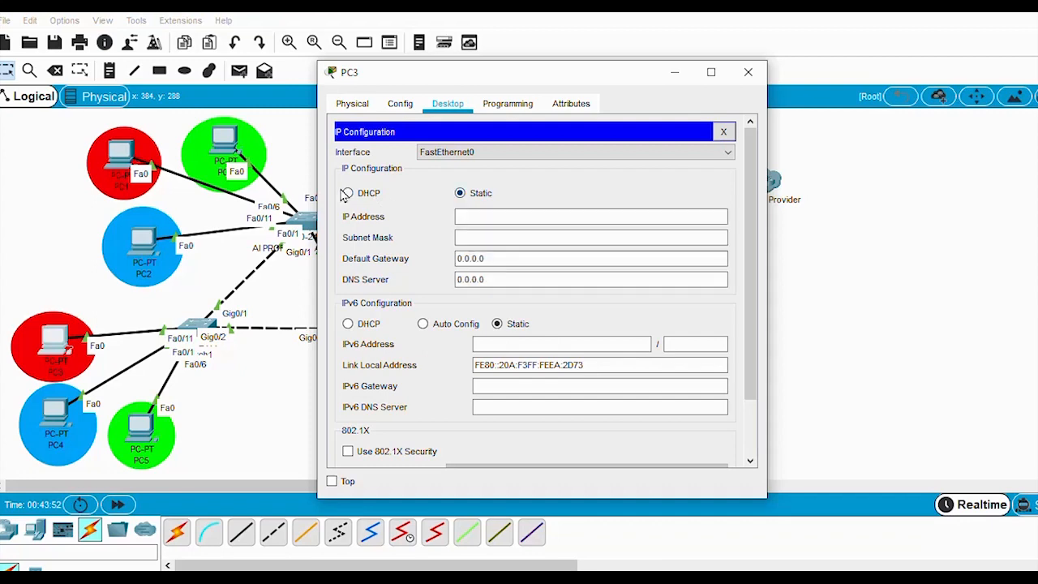
pyautogui.click(347, 193)
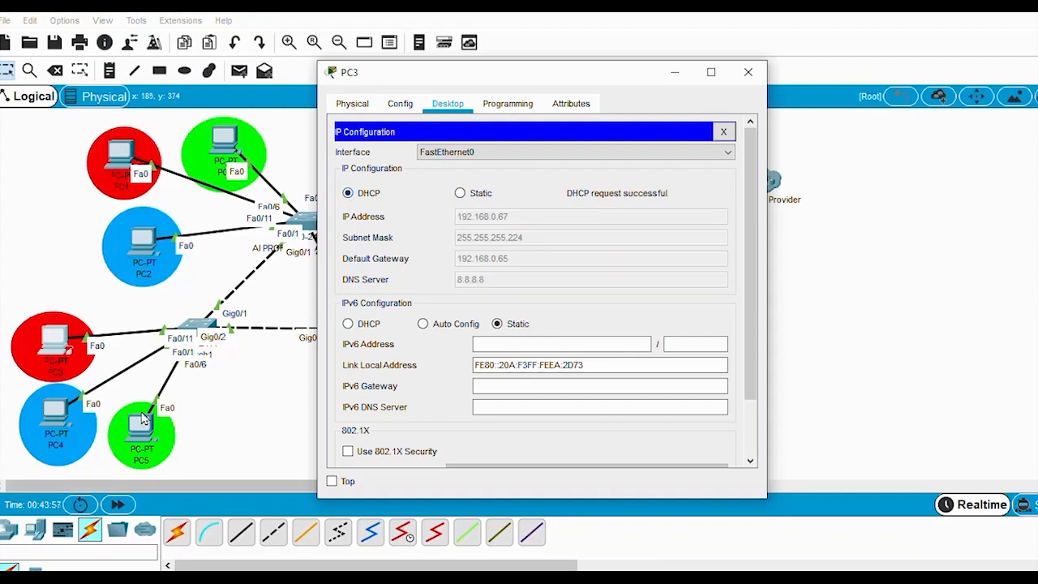
# Step: Renew PC5's address by toggling its IP configuration from DHCP to Static and back, and close its window
pyautogui.click(143, 437)
pyautogui.click(446, 104)
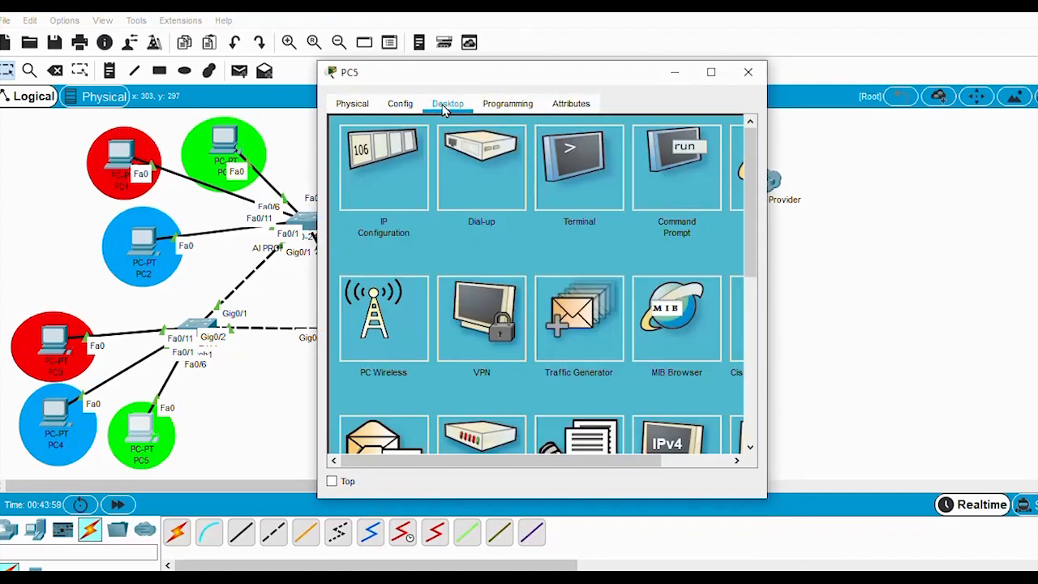
pyautogui.click(389, 164)
pyautogui.click(460, 193)
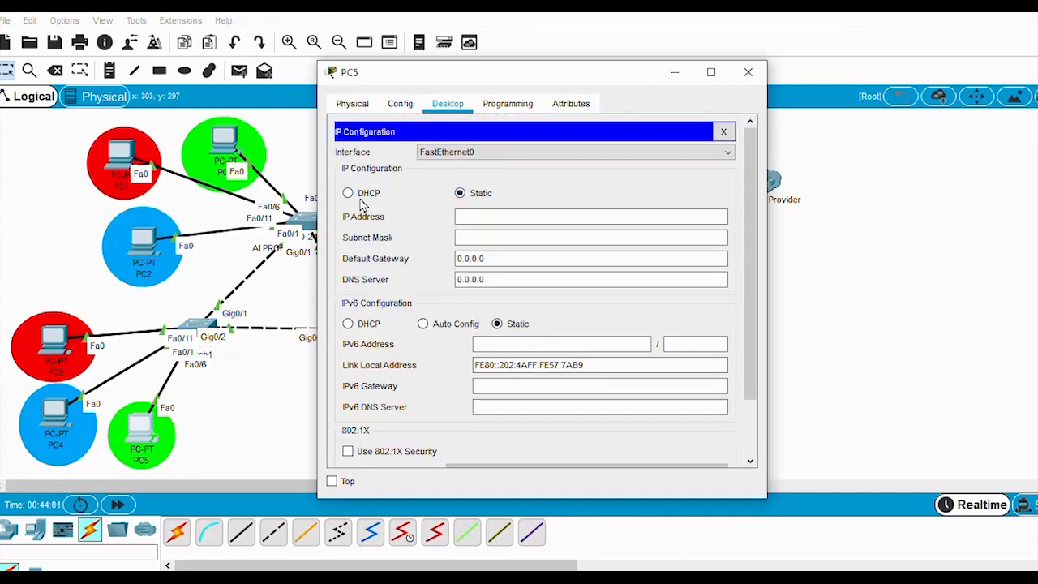
pyautogui.click(348, 193)
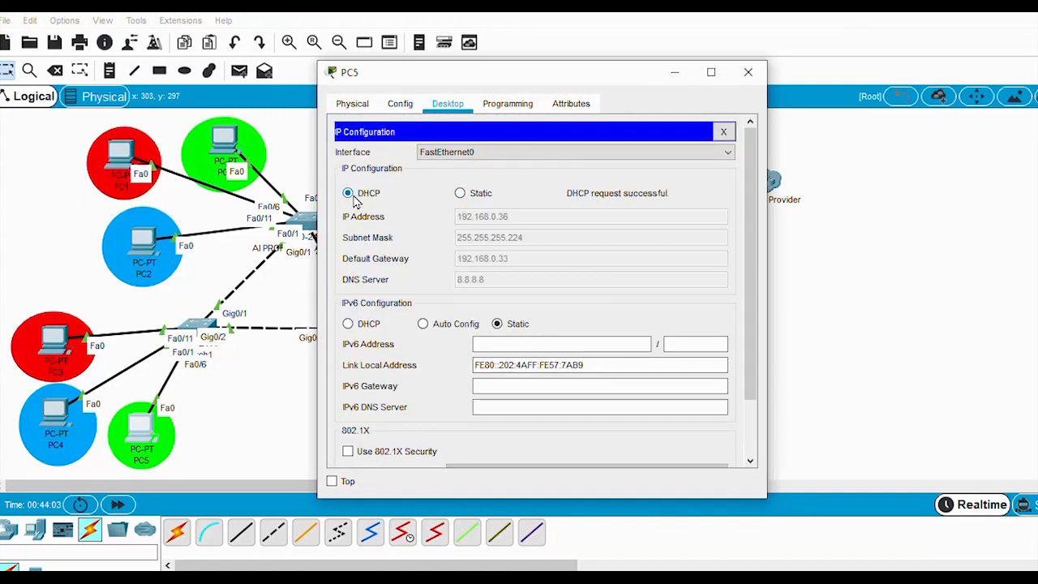
pyautogui.click(748, 72)
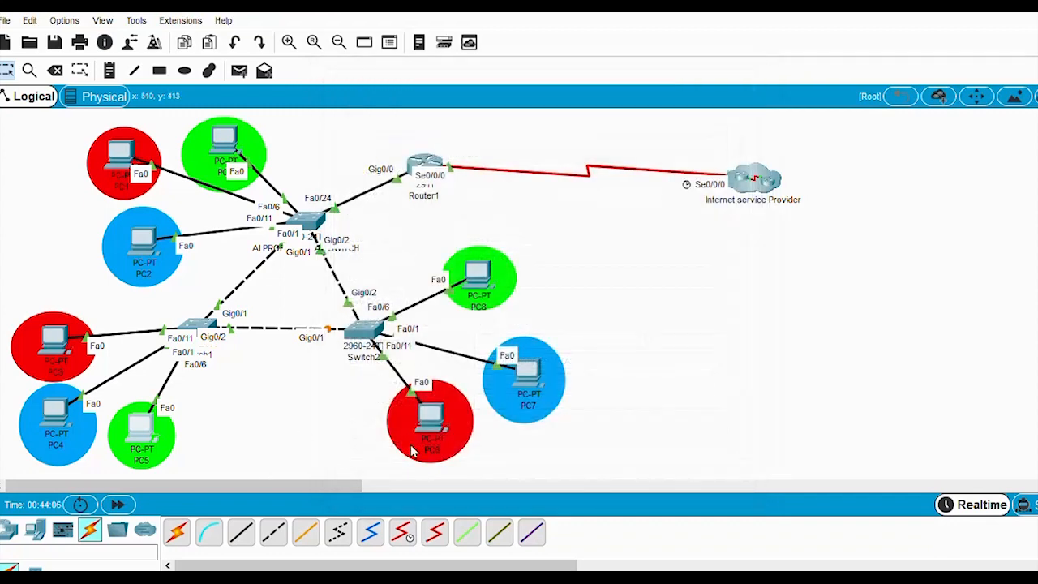
# Step: Renew PC7's address by toggling its IP configuration from DHCP to Static and back, and close its window
pyautogui.click(527, 377)
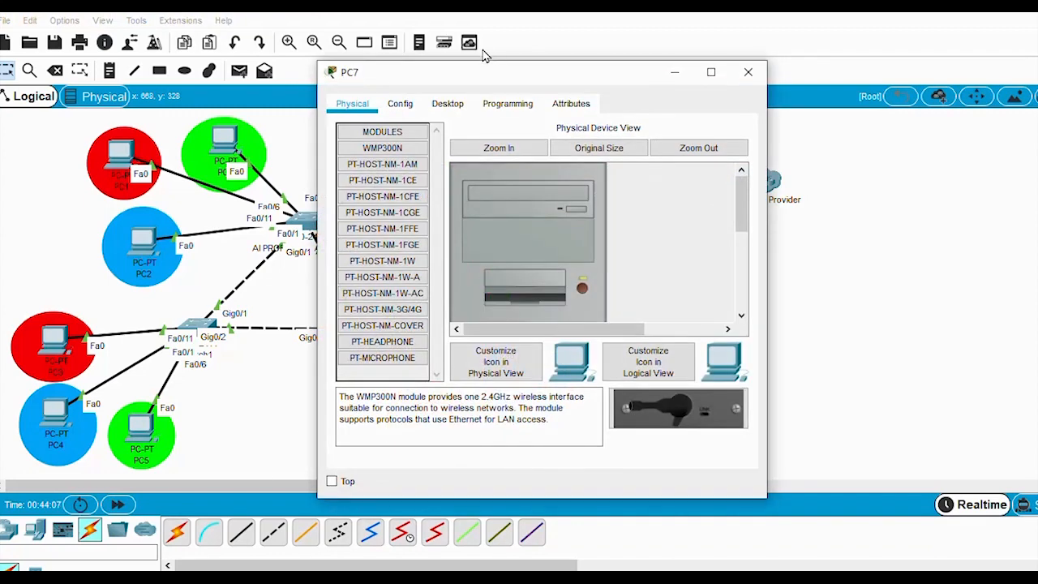
pyautogui.click(448, 105)
pyautogui.click(365, 172)
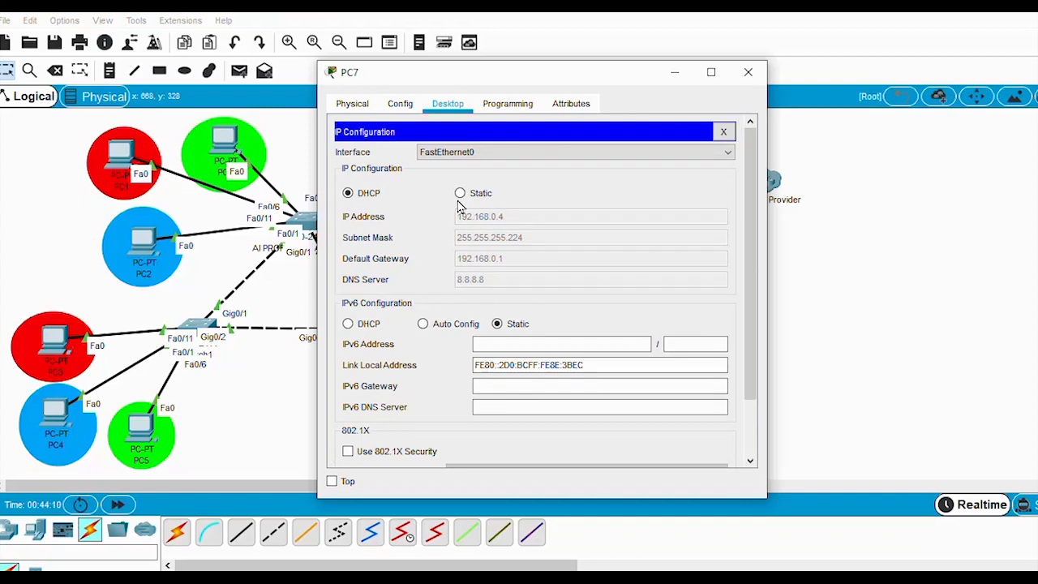
pyautogui.click(459, 195)
pyautogui.click(349, 196)
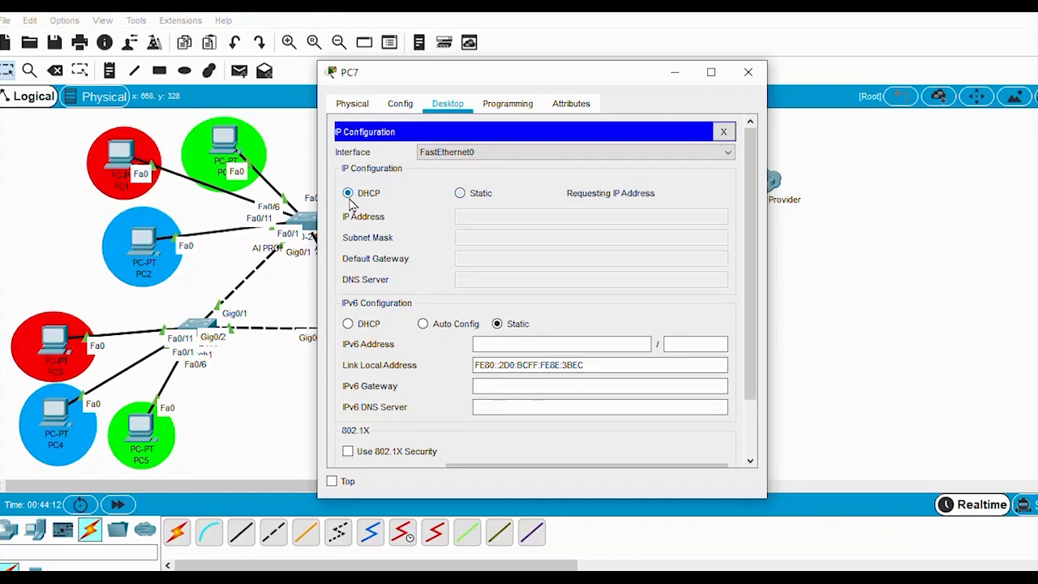
pyautogui.click(756, 73)
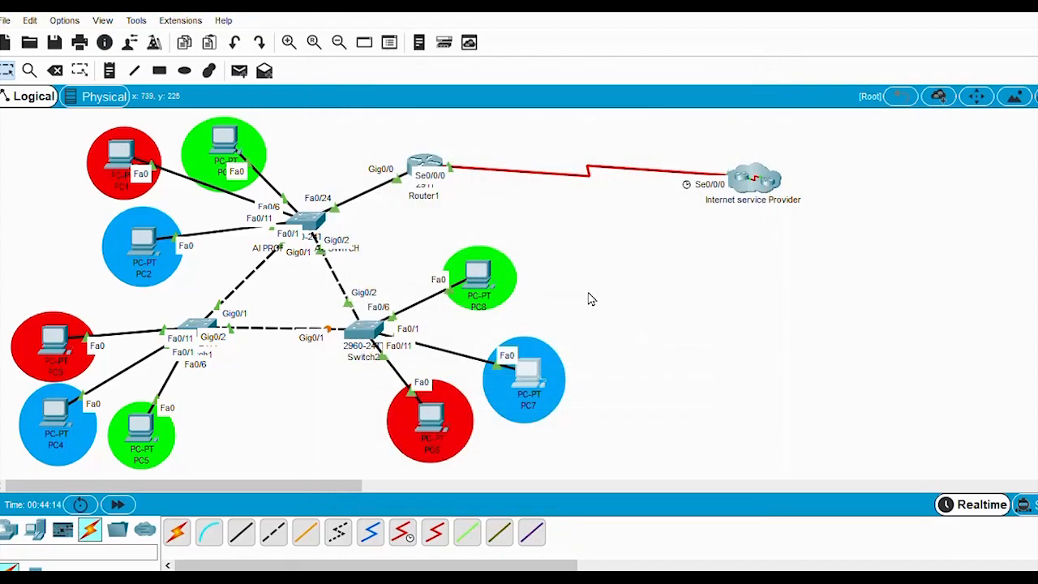
# Step: Renew PC6's address by toggling its IP configuration from DHCP to Static and back, and close its window
pyautogui.click(431, 410)
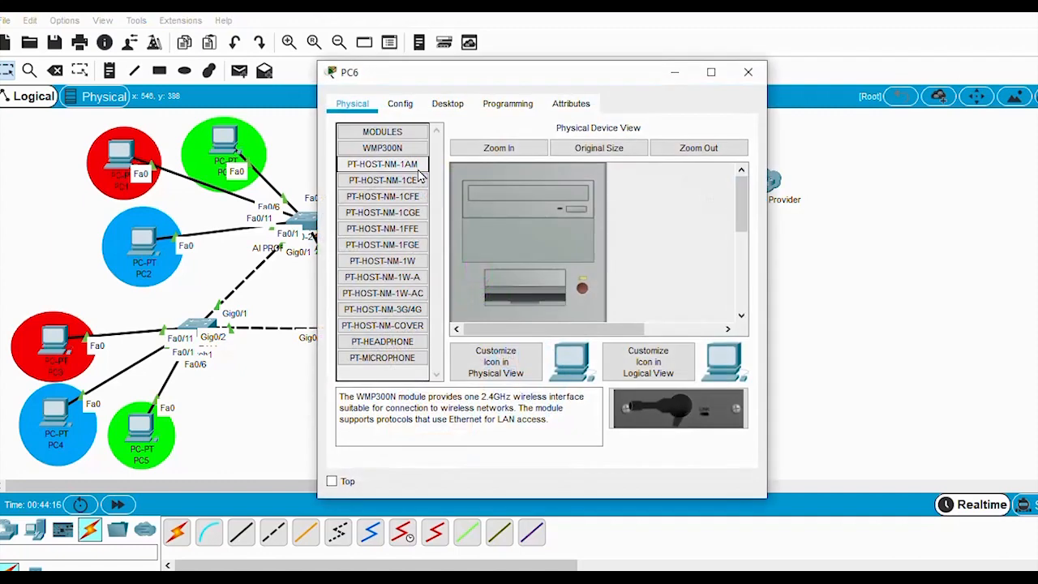
pyautogui.click(448, 104)
pyautogui.click(381, 162)
pyautogui.click(476, 201)
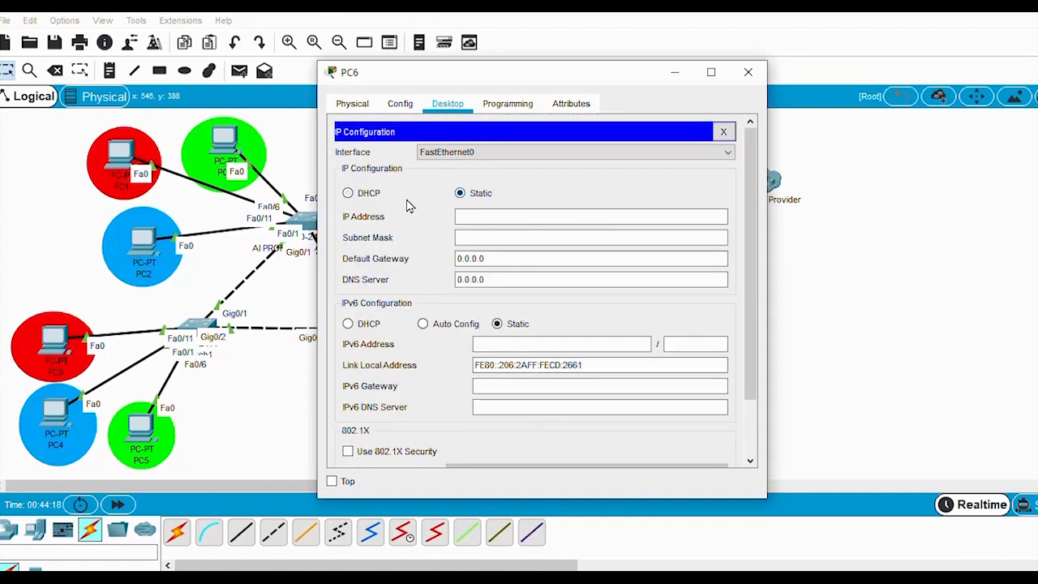
pyautogui.click(354, 198)
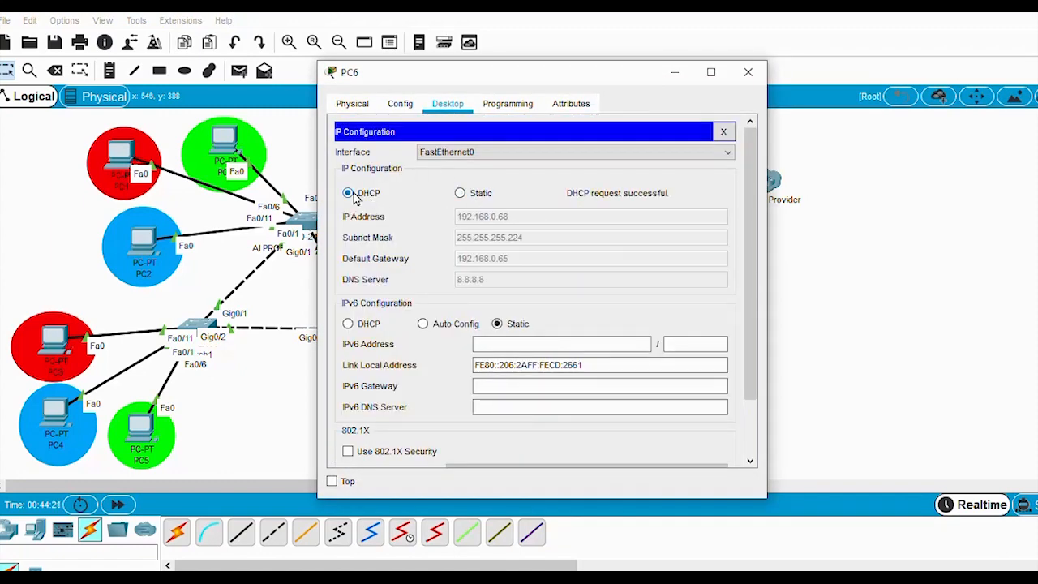
pyautogui.click(747, 72)
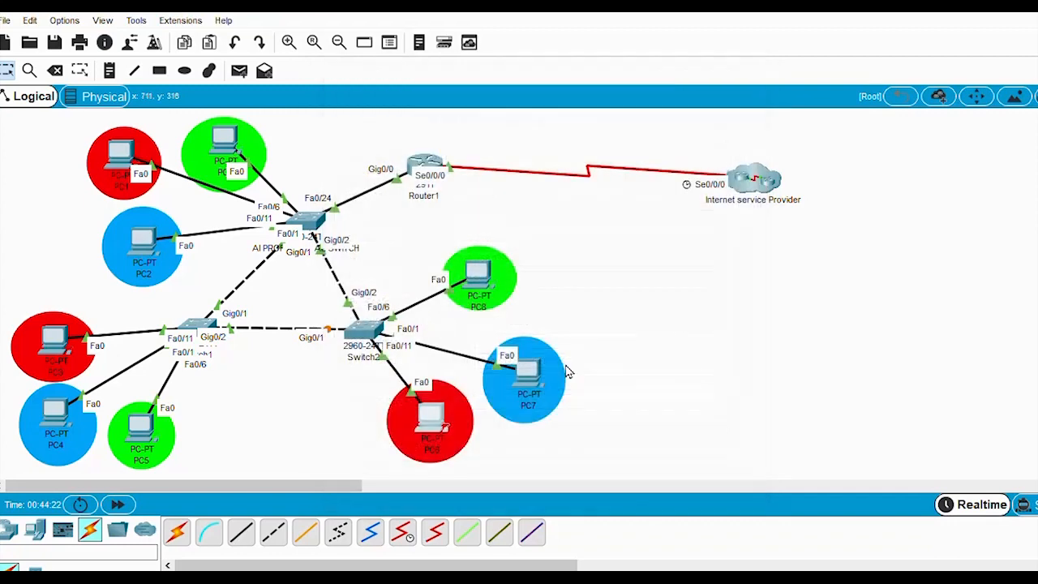
# Step: Open PC8's IP configuration and renew its address by switching to Static and back to DHCP
pyautogui.click(479, 276)
pyautogui.click(446, 106)
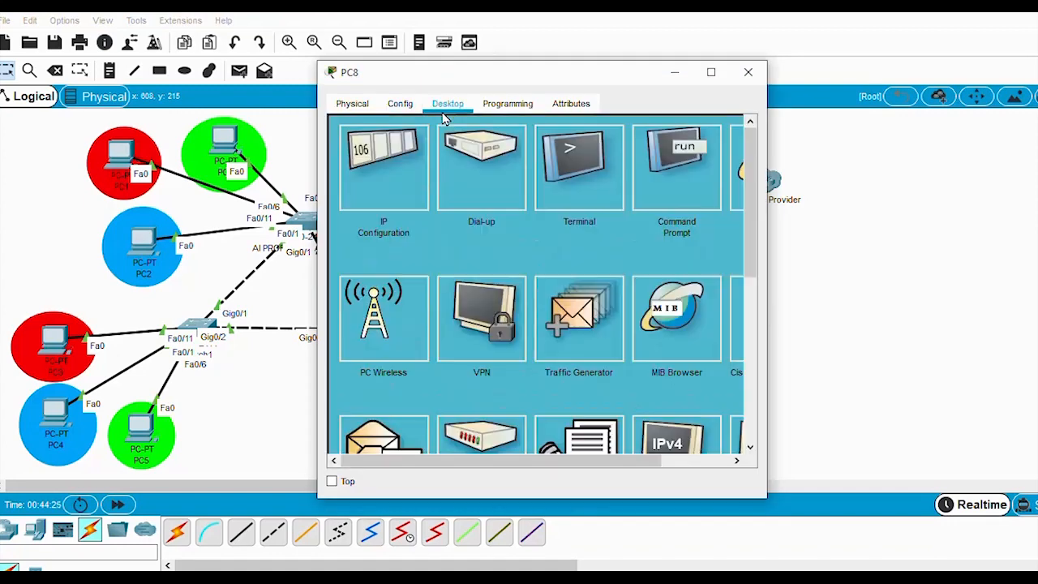
pyautogui.click(369, 166)
pyautogui.click(459, 195)
pyautogui.click(349, 193)
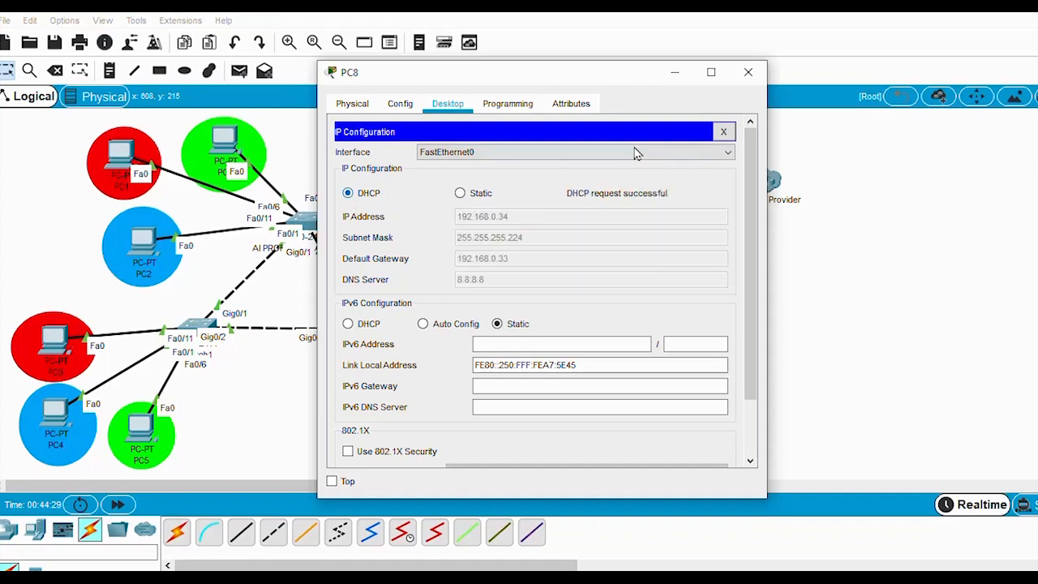
# Step: Close PC8's window and move the Internet service Provider cloud slightly up, about level with Router1
pyautogui.click(711, 72)
pyautogui.click(1036, 6)
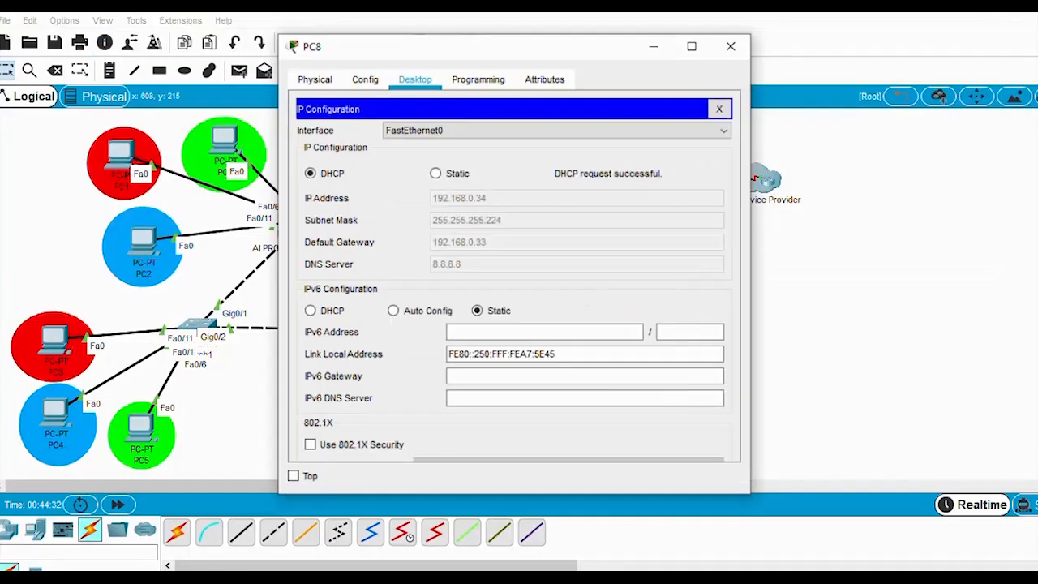
pyautogui.click(674, 72)
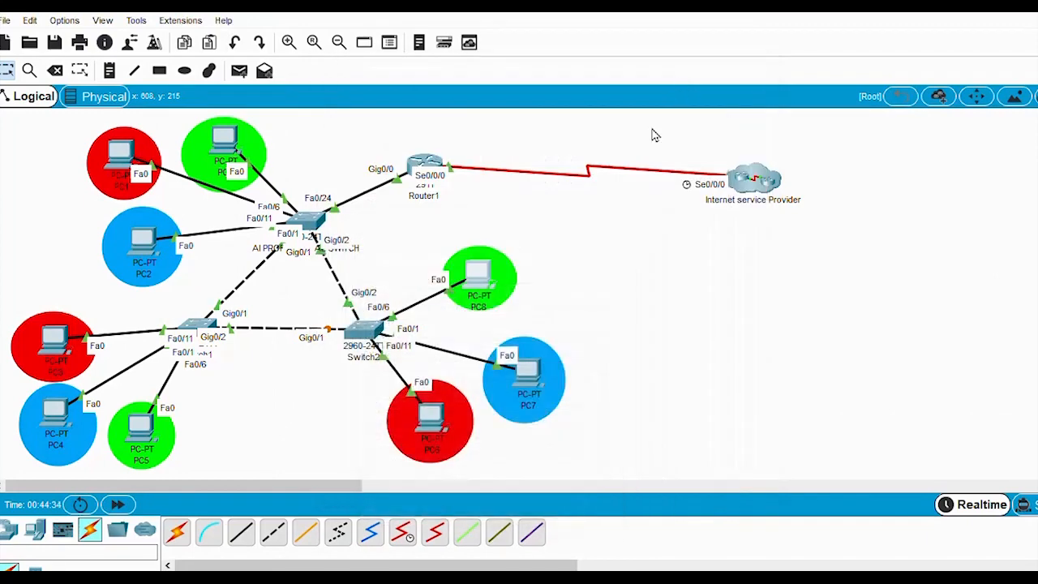
pyautogui.moveTo(752, 191); pyautogui.dragTo(752, 177)
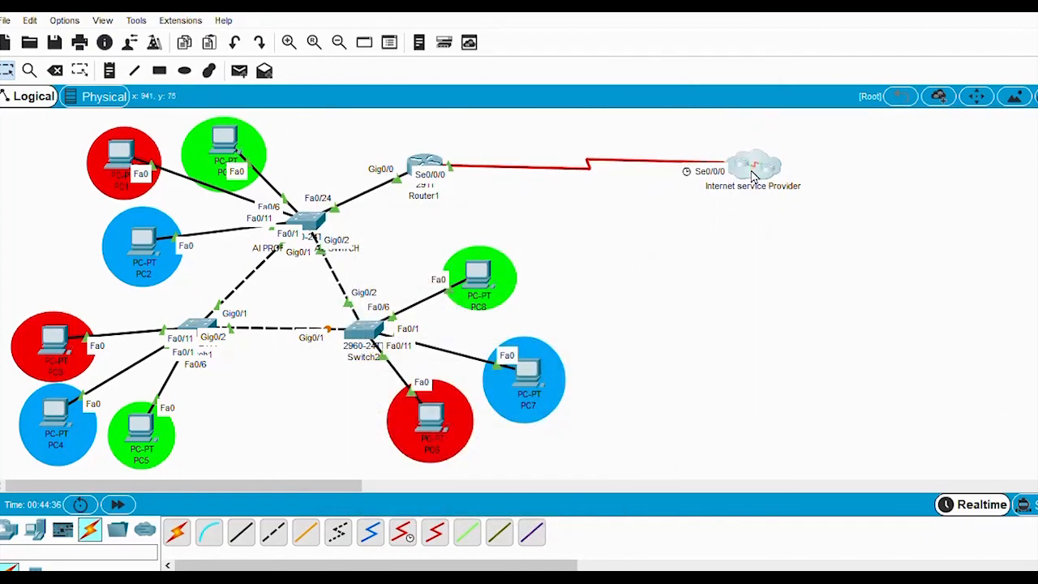
# Step: Open Router1's command line and page through the rest of its running configuration, examining the serial interfaces
pyautogui.click(430, 166)
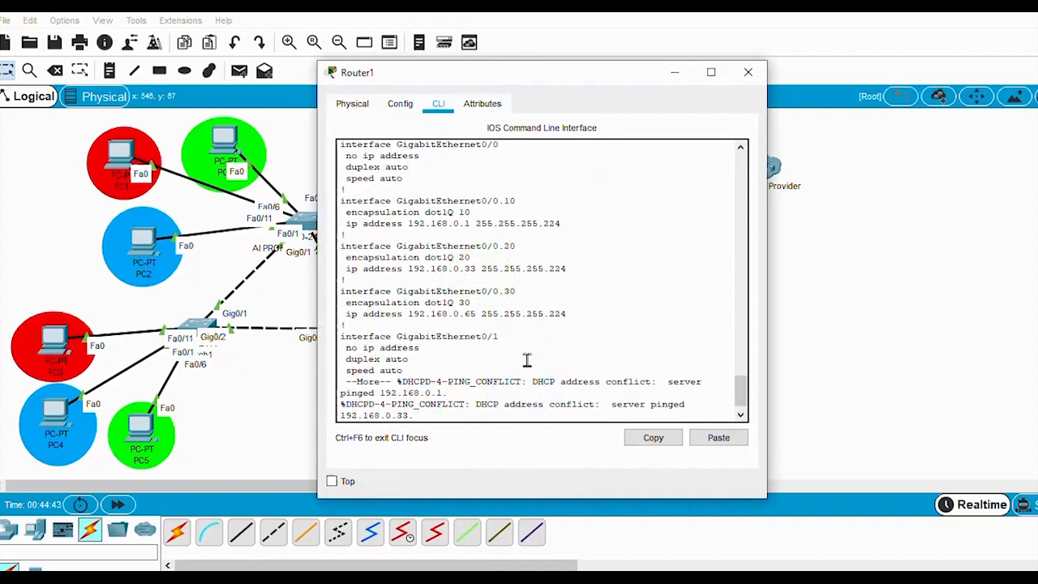
pyautogui.click(674, 72)
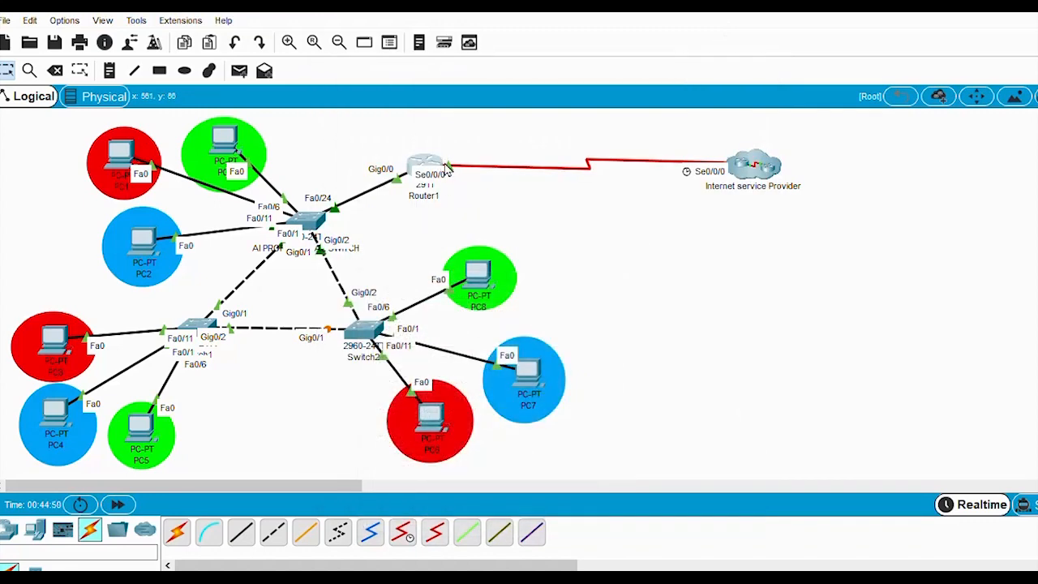
pyautogui.click(420, 175)
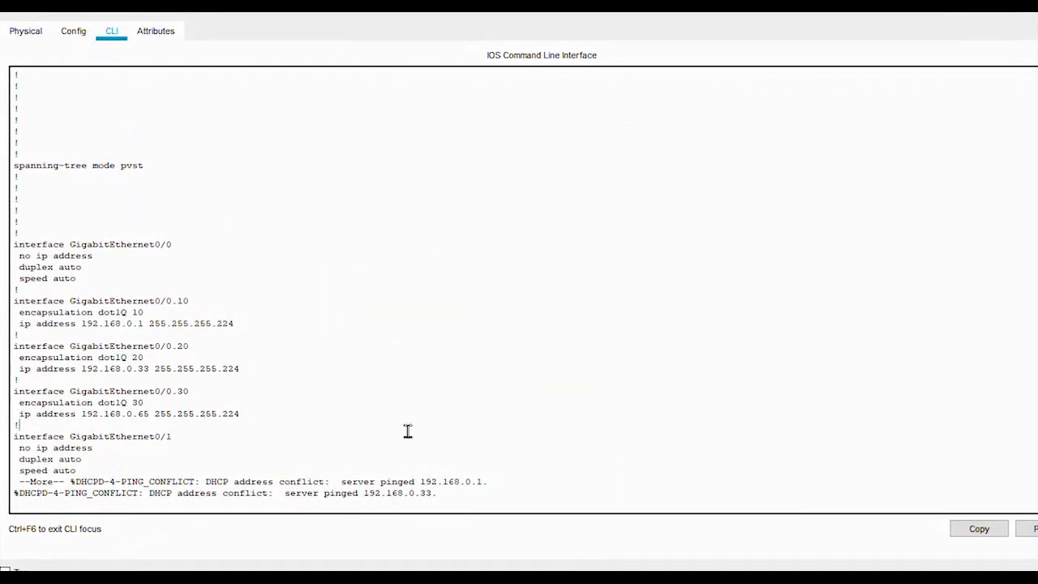
pyautogui.press('Return')
pyautogui.press('space')
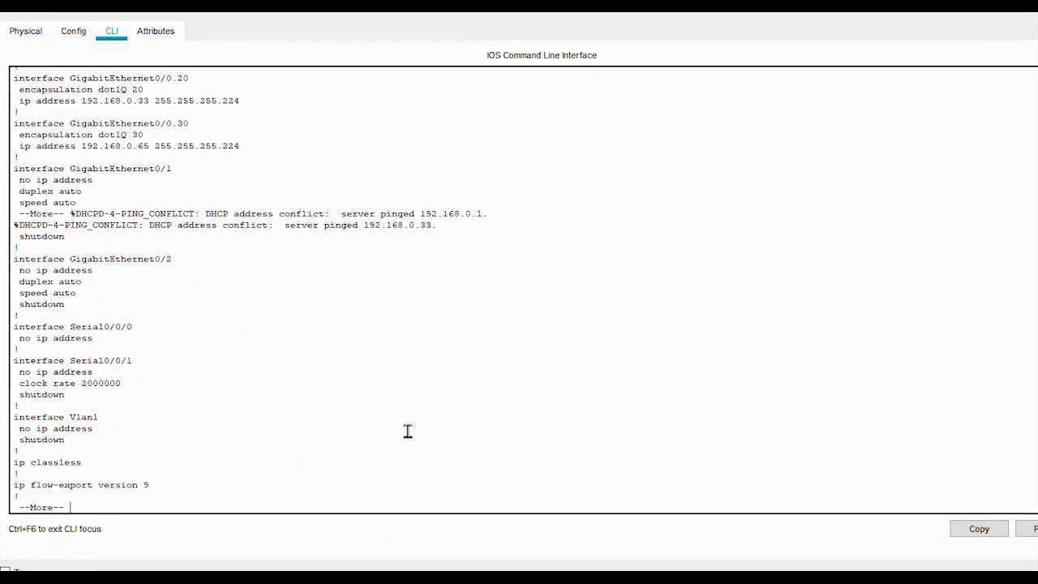
pyautogui.press('space')
# Step: Run enable and config t on Router1 to enter global configuration mode
pyautogui.write('e')
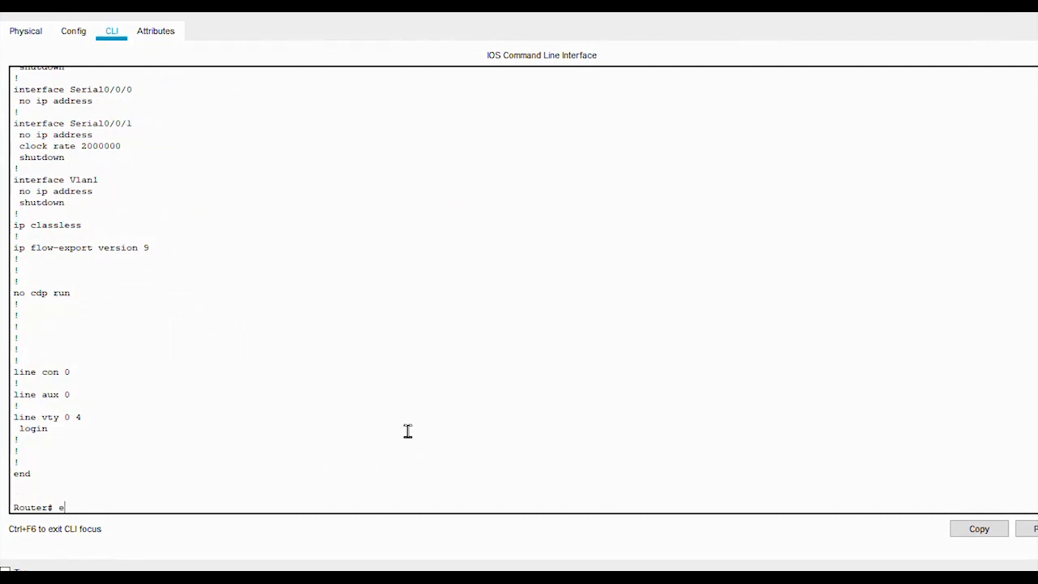
pyautogui.write('nable')
pyautogui.press('Return')
pyautogui.press('Return')
pyautogui.write('c')
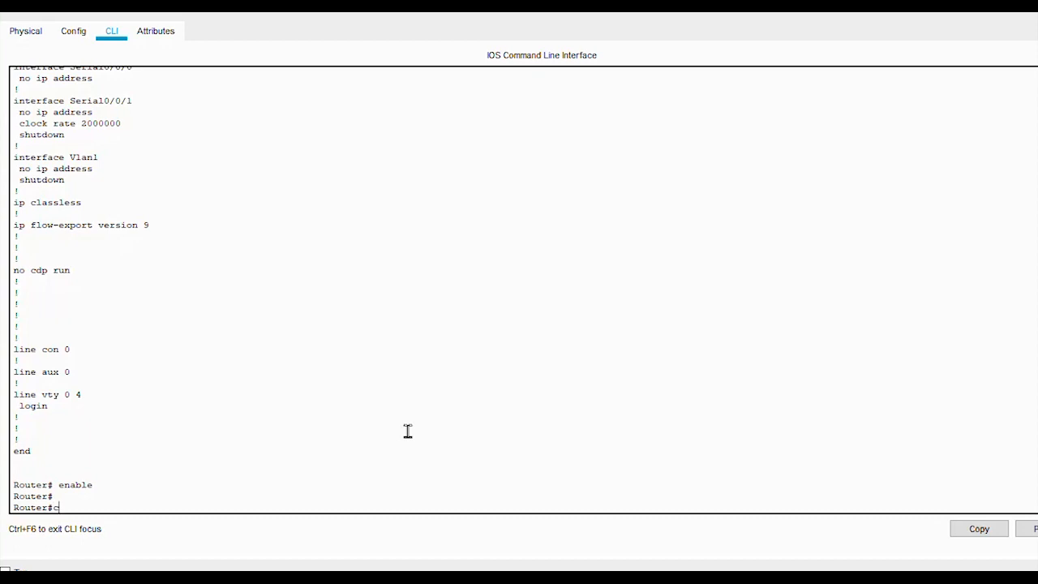
pyautogui.write('onfig t')
pyautogui.press('Return')
pyautogui.press('Return')
# Step: Enter interface configuration mode for serial 0/0/0 on Router1
pyautogui.write('in')
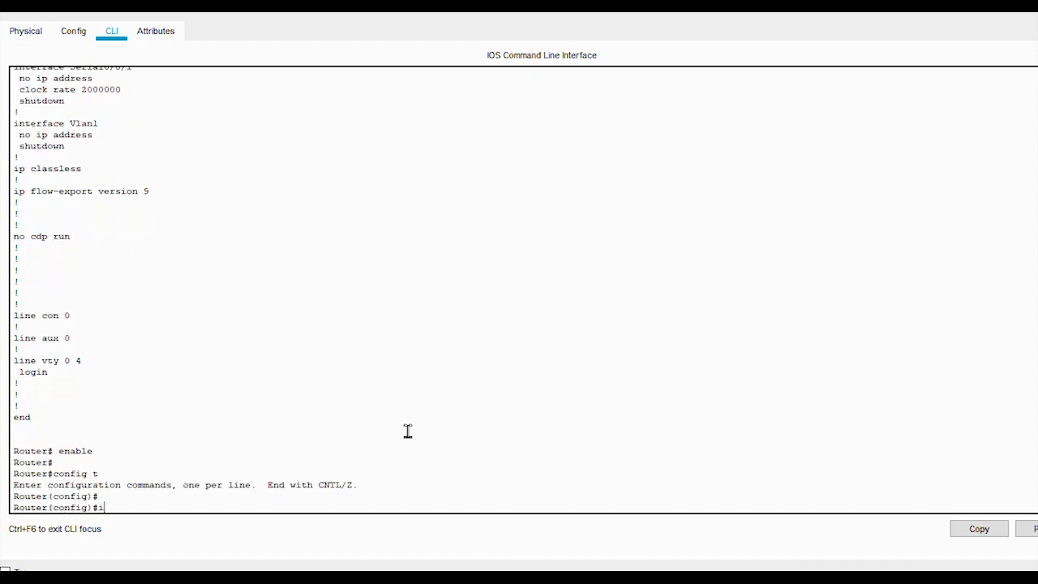
pyautogui.press('Tab')
pyautogui.write('se')
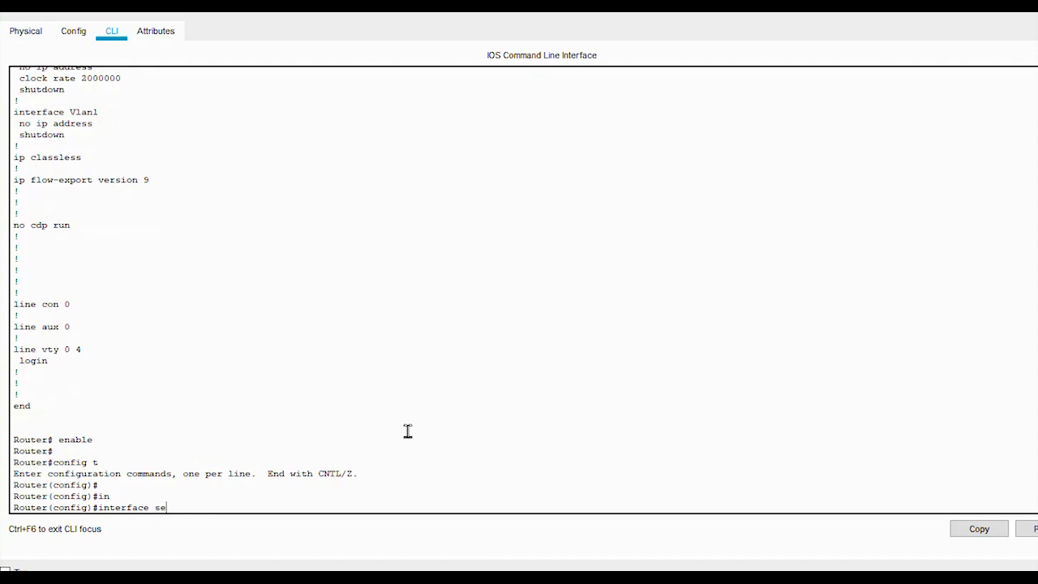
pyautogui.press('Tab')
pyautogui.write('0')
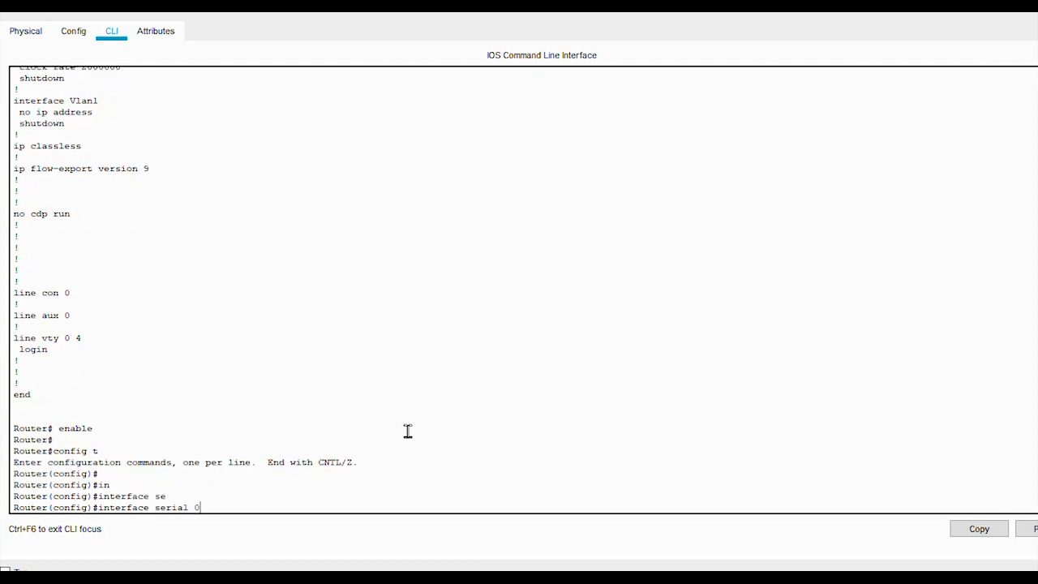
pyautogui.write('/0/0')
pyautogui.press('Return')
pyautogui.press('Return')
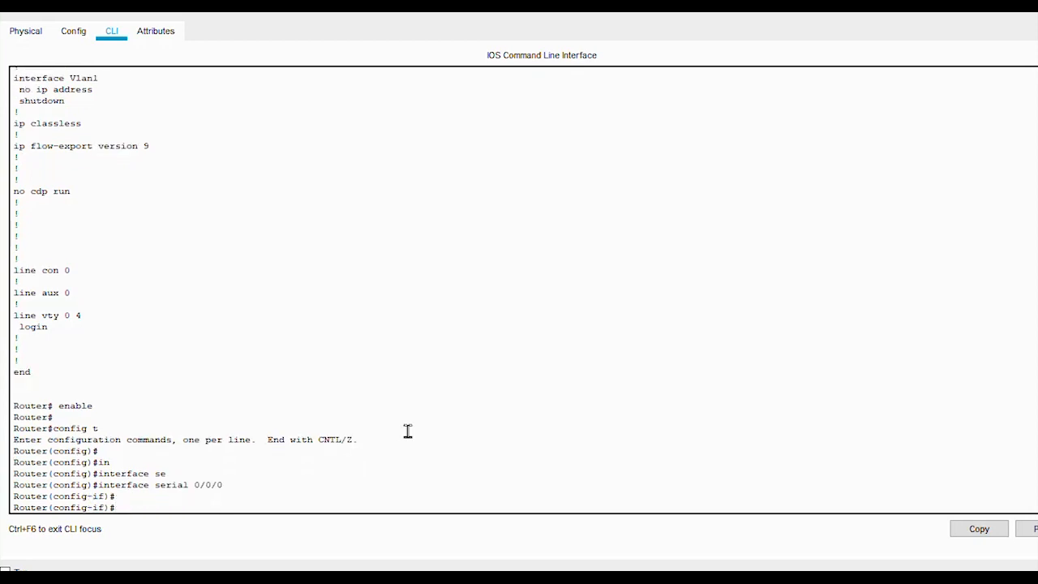
# Step: Begin the ip address command for serial 0/0/0 with 10.0.0.2, leave it unsubmitted, and return to the topology
pyautogui.write('ip add')
pyautogui.press('Tab')
pyautogui.write('10')
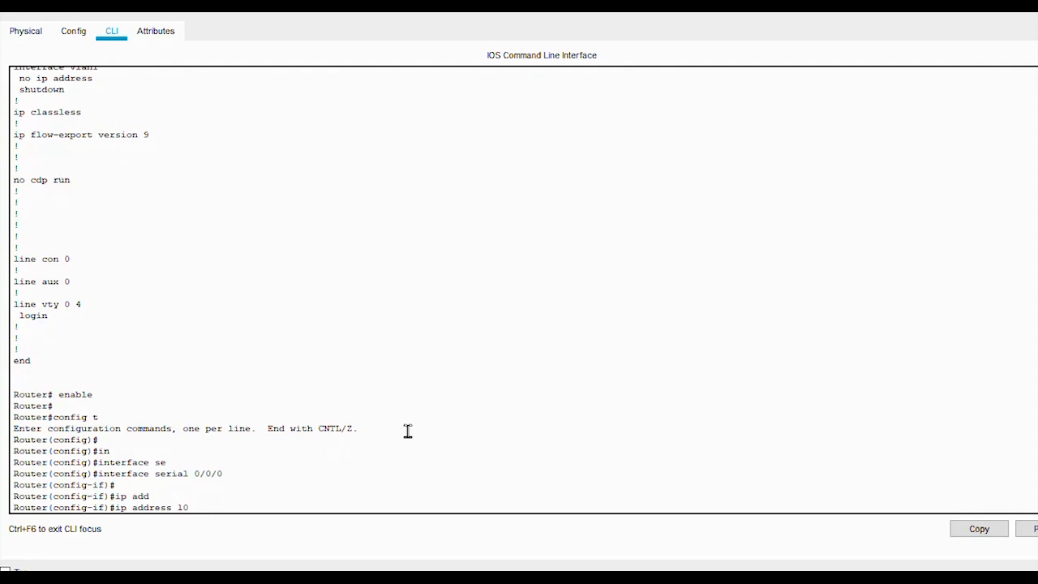
pyautogui.write('.0.0.2')
pyautogui.click(995, 12)
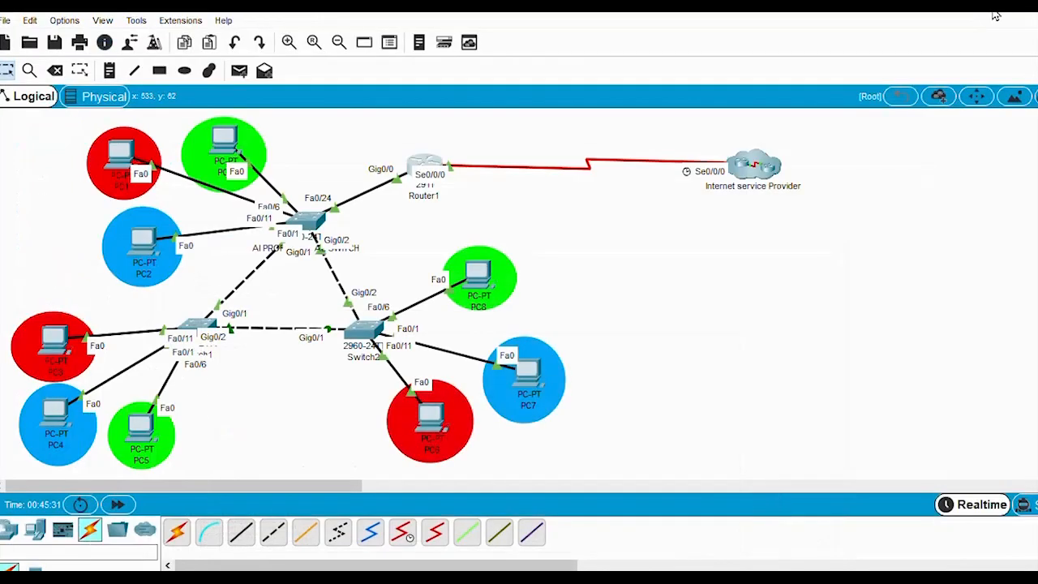
# Step: Open Router0 inside the Internet service Provider cluster and enter privileged mode with enable in its command line
pyautogui.click(754, 168)
pyautogui.click(747, 191)
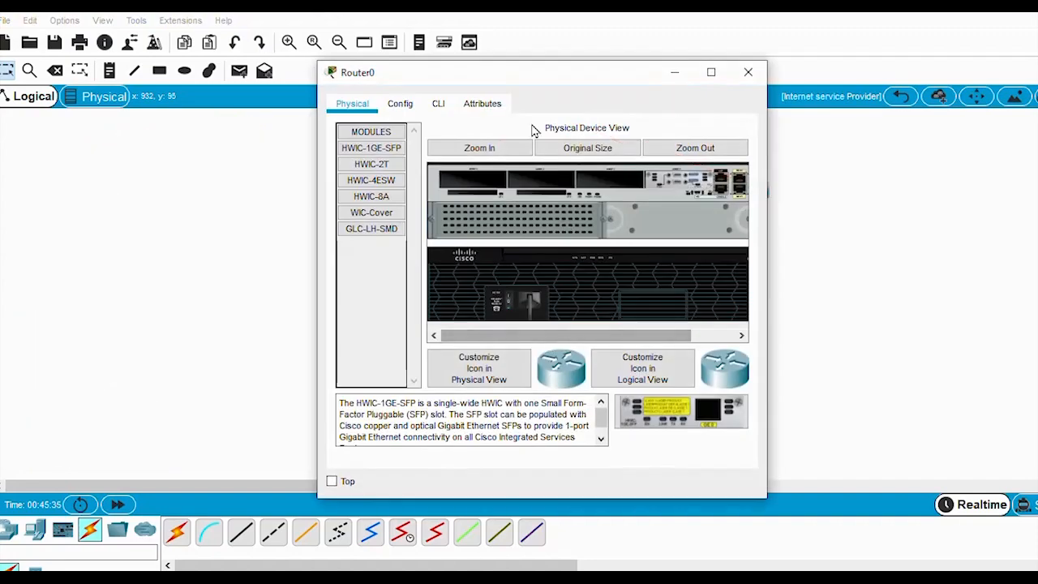
pyautogui.click(437, 107)
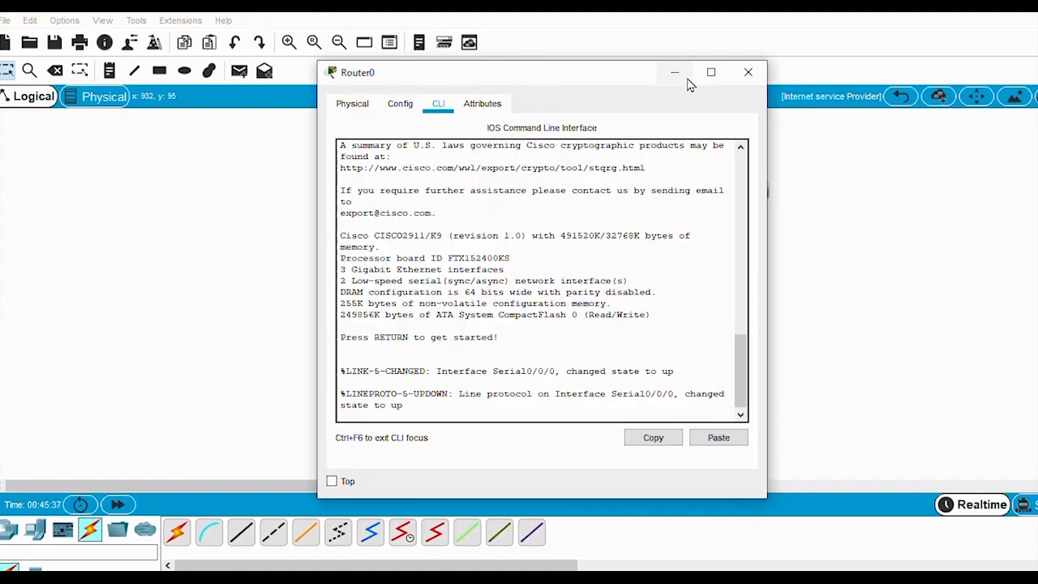
pyautogui.click(711, 72)
pyautogui.press('Return')
pyautogui.press('Return')
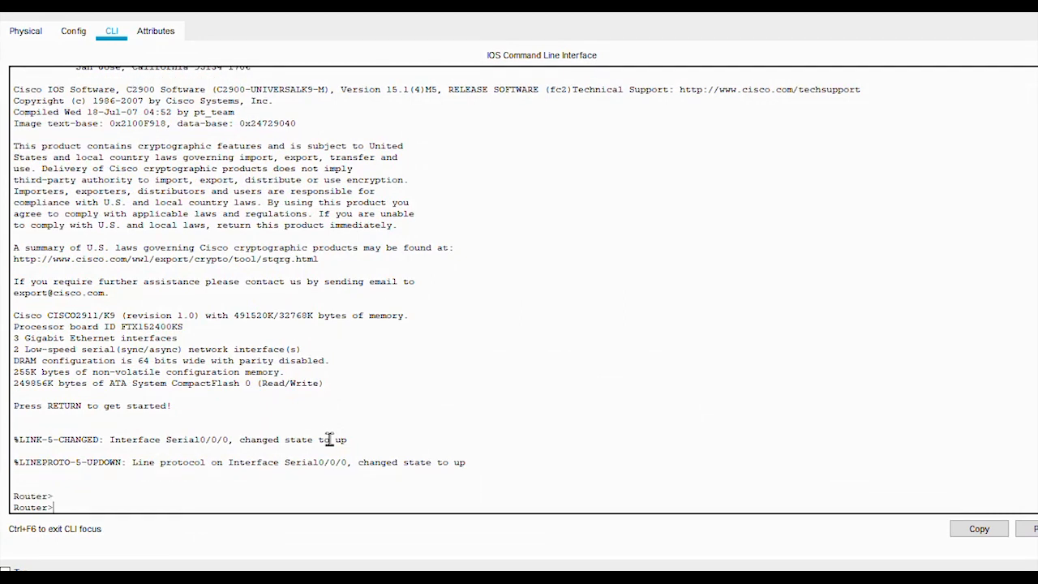
pyautogui.write('w')
pyautogui.press('BackSpace')
pyautogui.write('e')
pyautogui.press('BackSpace')
pyautogui.write('nable')
pyautogui.press('Return')
pyautogui.press('Return')
# Step: Display Router0's running configuration with show running-config, page through its interface settings, and close the window
pyautogui.write('s')
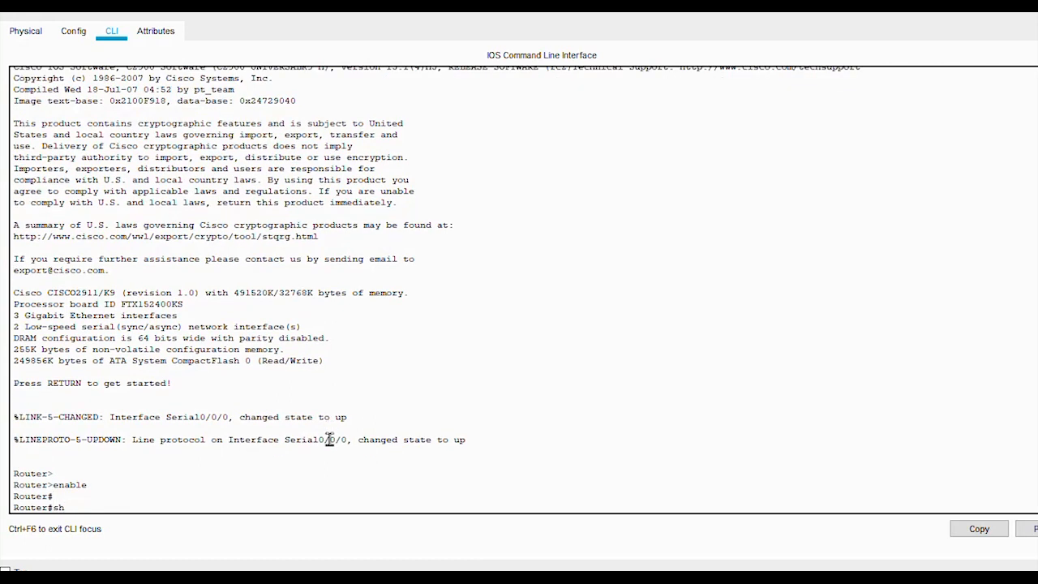
pyautogui.write('h')
pyautogui.press('Tab')
pyautogui.write('ru')
pyautogui.press('Tab')
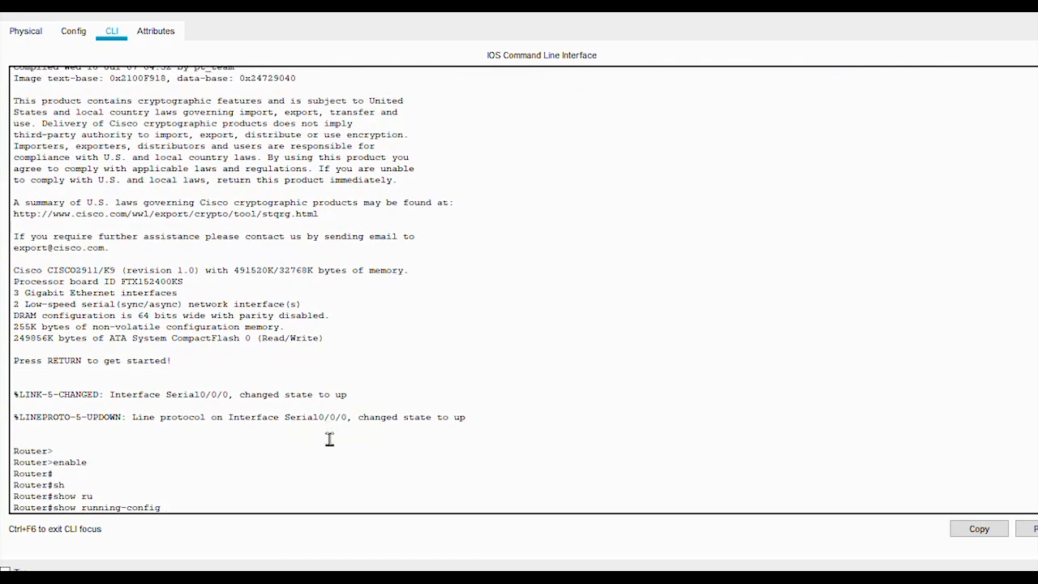
pyautogui.press('Return')
pyautogui.press('Return')
pyautogui.press('Return')
pyautogui.press('Return')
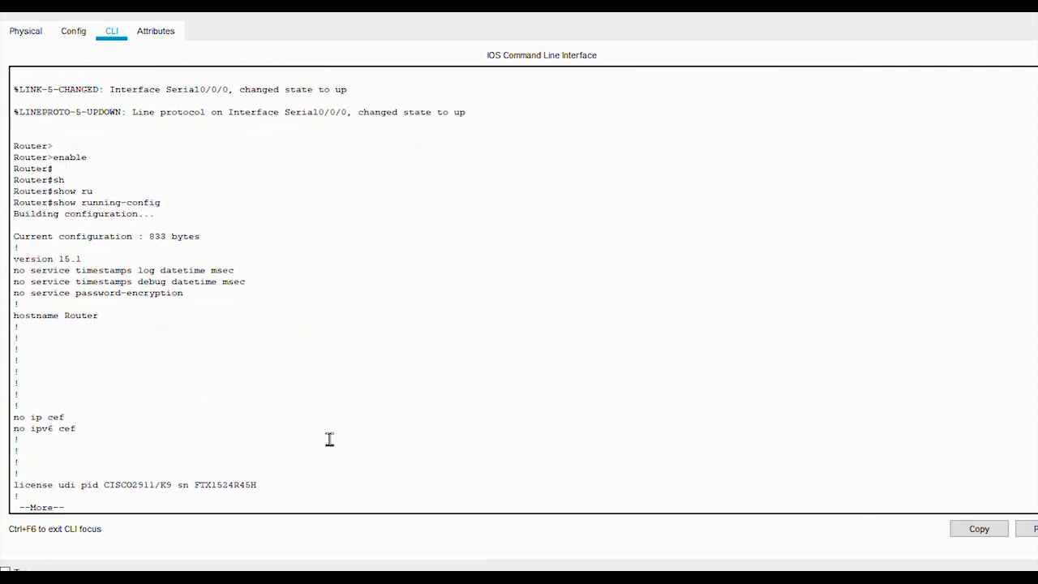
pyautogui.press('Return')
pyautogui.press('Return')
pyautogui.press('Return')
pyautogui.press('Return')
pyautogui.press('Return')
pyautogui.press('Return')
pyautogui.press('Return')
pyautogui.press('Return')
pyautogui.press('Return')
pyautogui.press('Return')
pyautogui.press('Return')
pyautogui.press('Return')
pyautogui.press('Return')
pyautogui.press('Return')
pyautogui.press('Return')
pyautogui.press('Return')
pyautogui.press('Return')
pyautogui.press('Return')
pyautogui.press('Return')
pyautogui.press('Return')
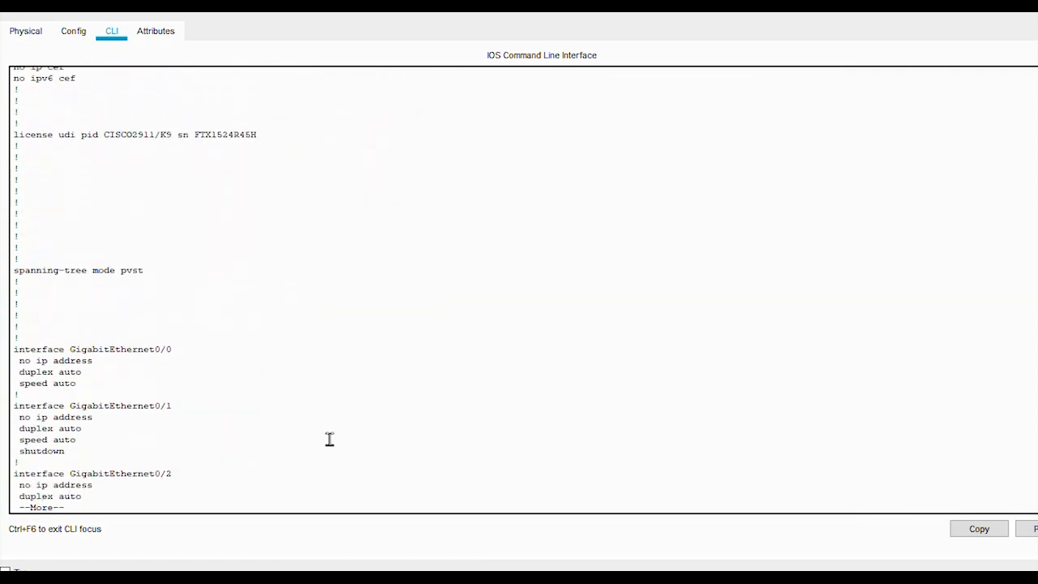
pyautogui.press('Return')
pyautogui.press('Return')
pyautogui.press('Return')
pyautogui.press('Return')
pyautogui.press('Return')
pyautogui.press('Return')
pyautogui.press('Return')
pyautogui.press('Return')
pyautogui.press('Return')
pyautogui.press('Return')
pyautogui.press('Return')
pyautogui.press('Return')
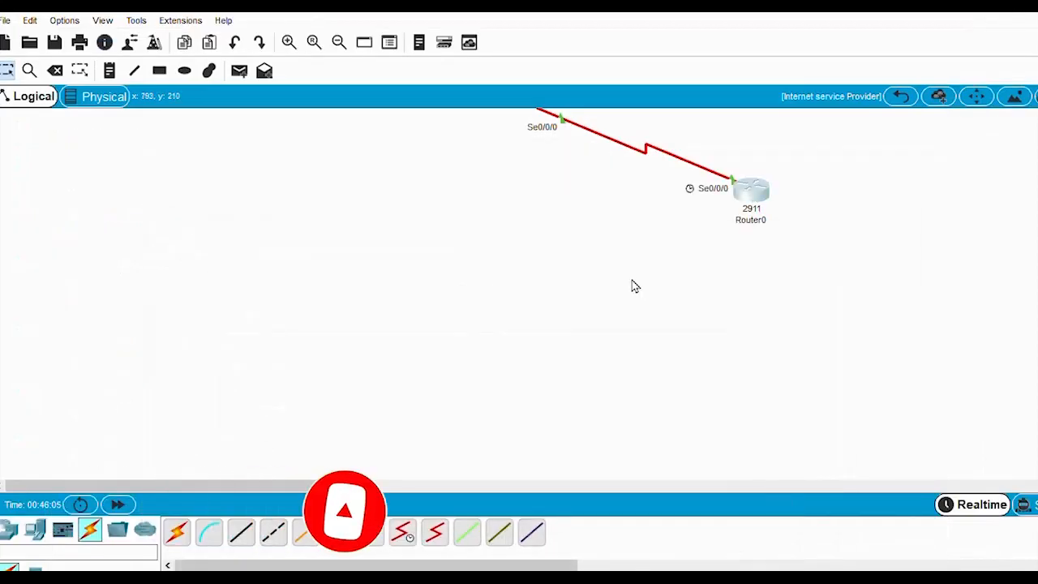
# Step: Return to the root topology and complete Router1's pending serial 0/0/0 address command as 10.0.0.2 with mask 255.255.255.252
pyautogui.click(900, 97)
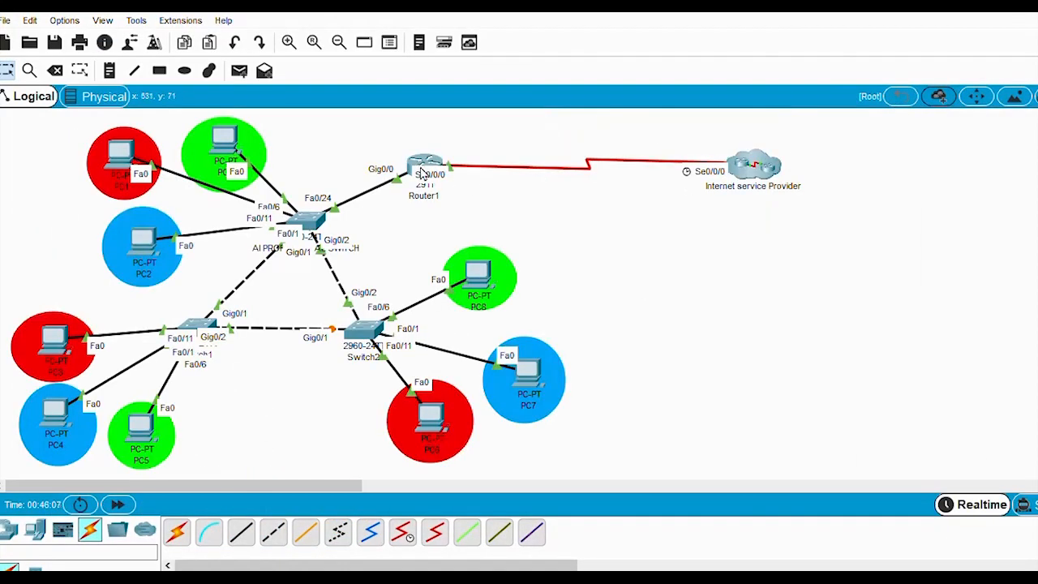
pyautogui.click(421, 173)
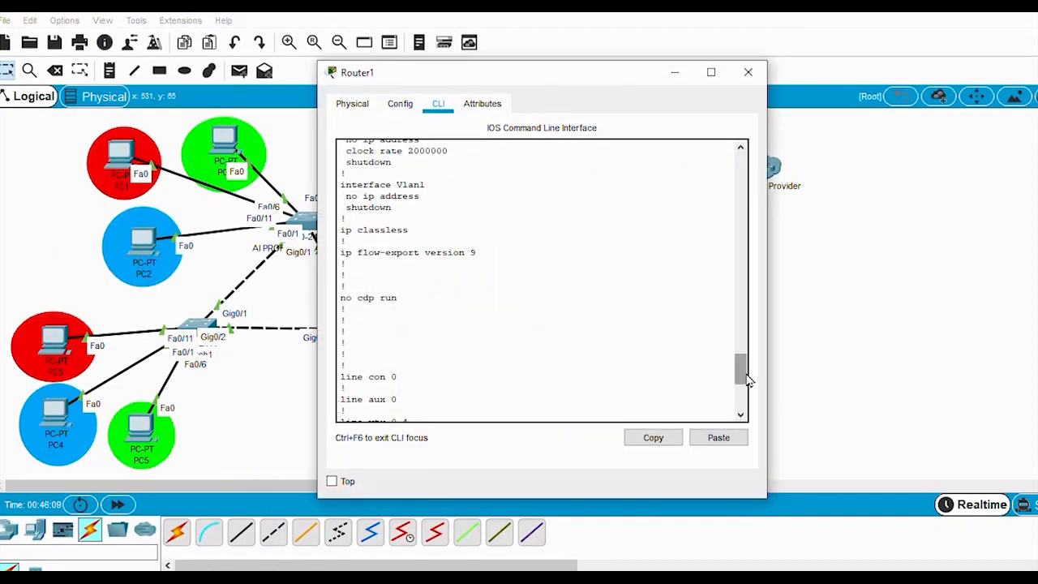
pyautogui.moveTo(742, 375); pyautogui.dragTo(736, 454)
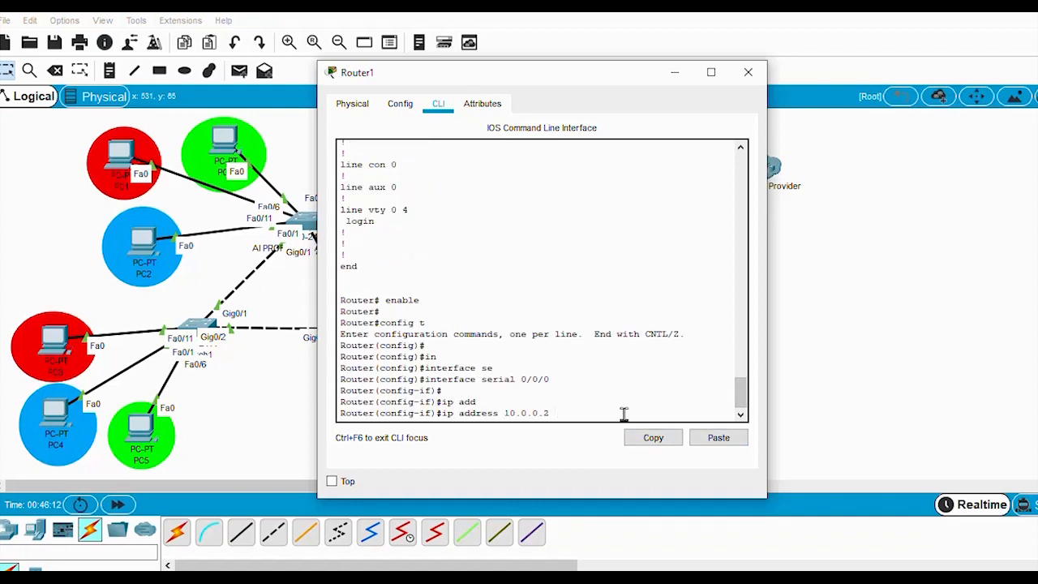
pyautogui.write('255.255.255.252')
pyautogui.press('Return')
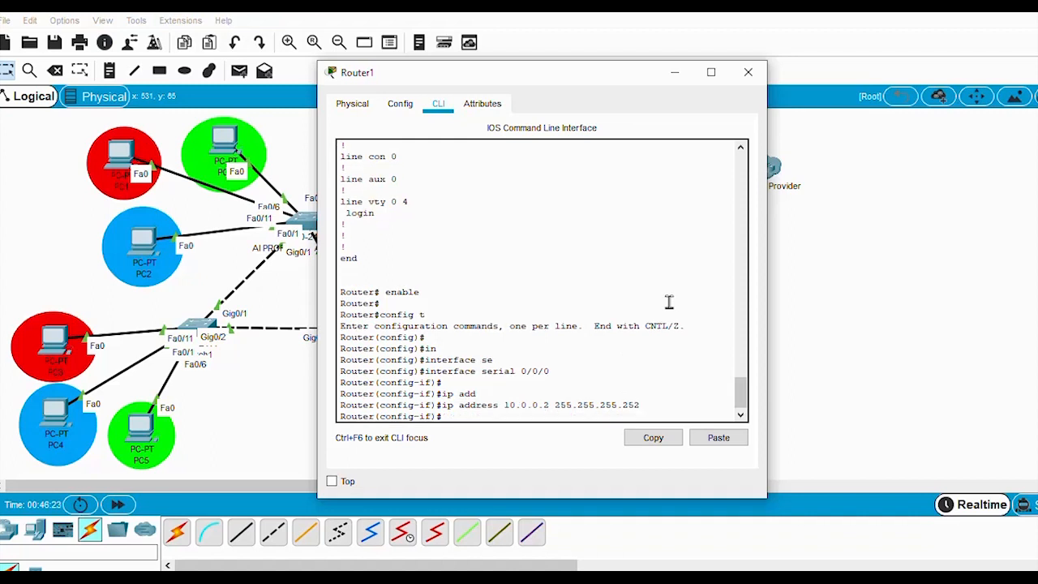
pyautogui.press('Return')
# Step: End Router1's configuration mode, save its configuration with wri, close its window, and check its port summary
pyautogui.write('er(config-if)#e')
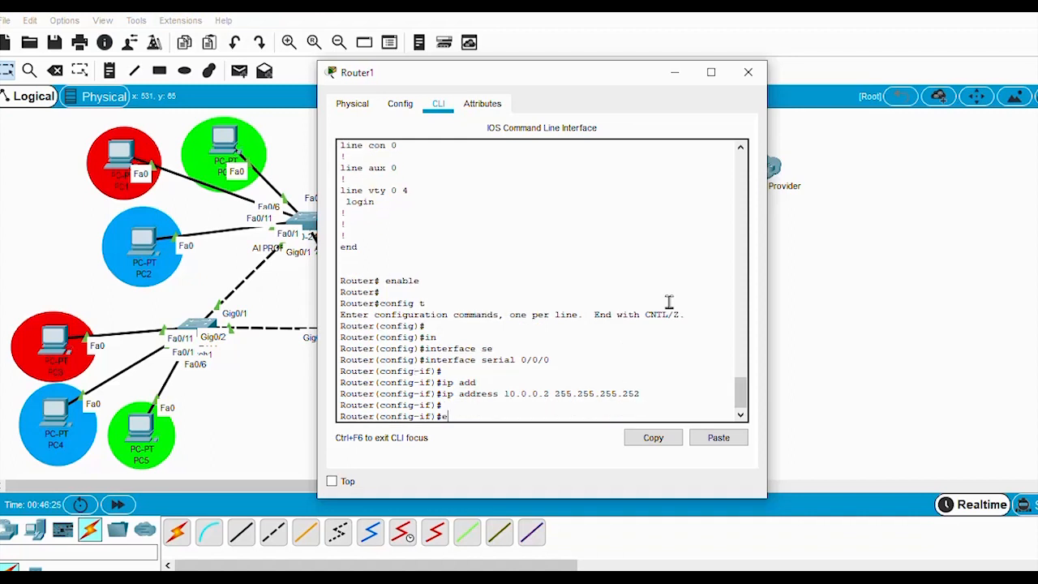
pyautogui.write('nd')
pyautogui.press('Return')
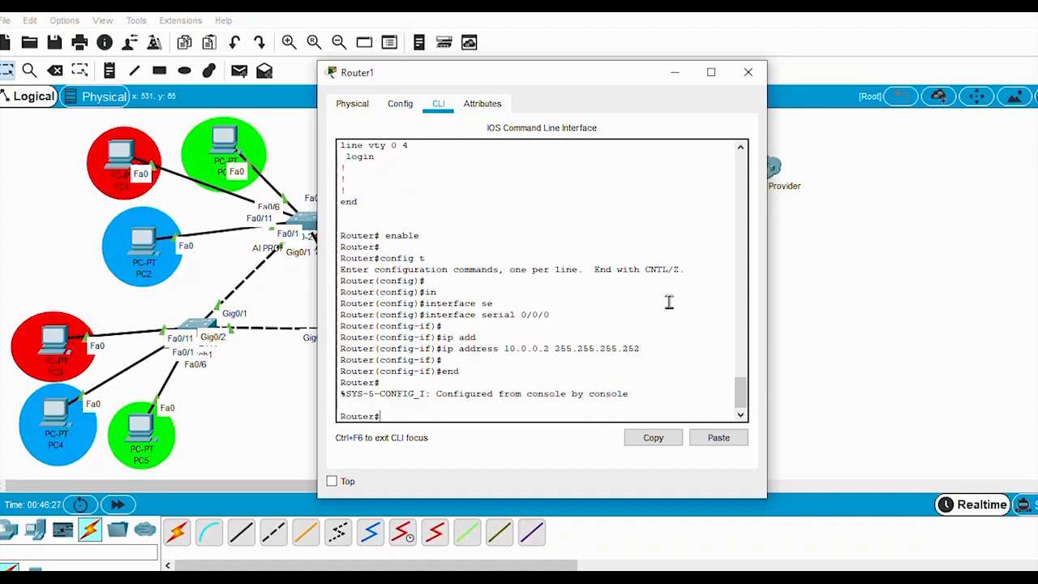
pyautogui.write('wri')
pyautogui.press('Return')
pyautogui.press('Return')
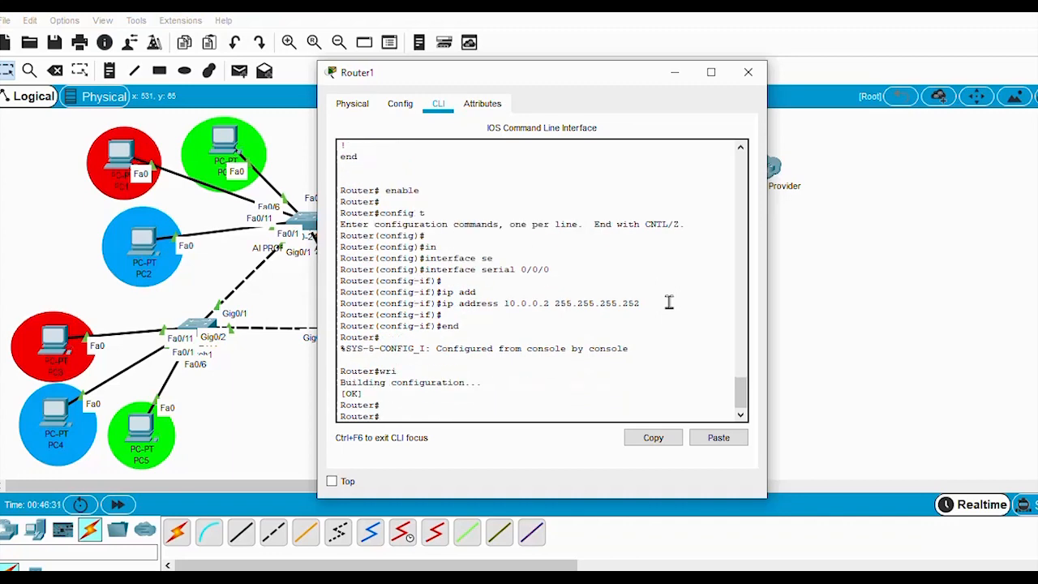
pyautogui.click(748, 72)
pyautogui.moveTo(438, 166)
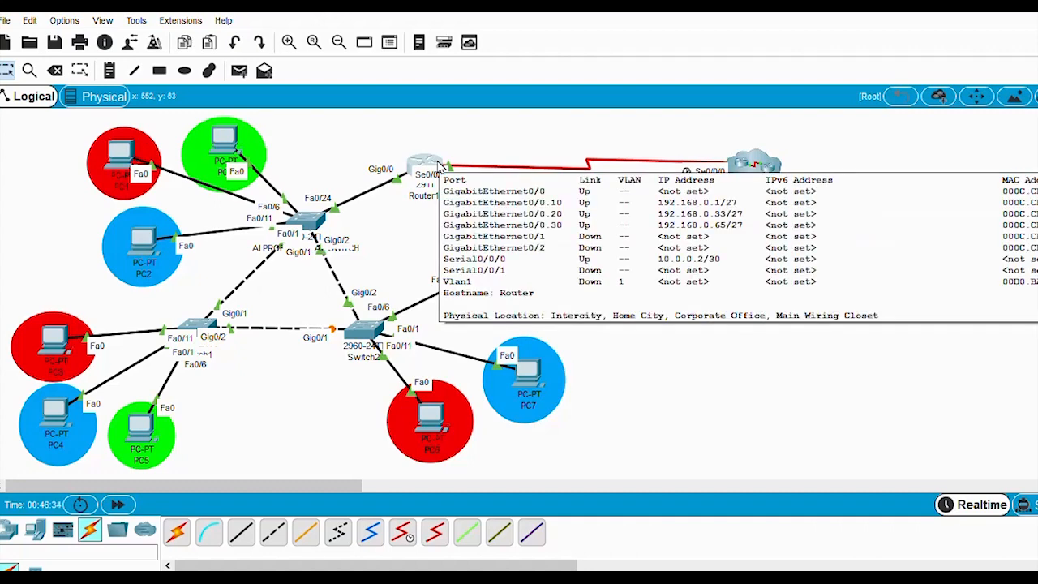